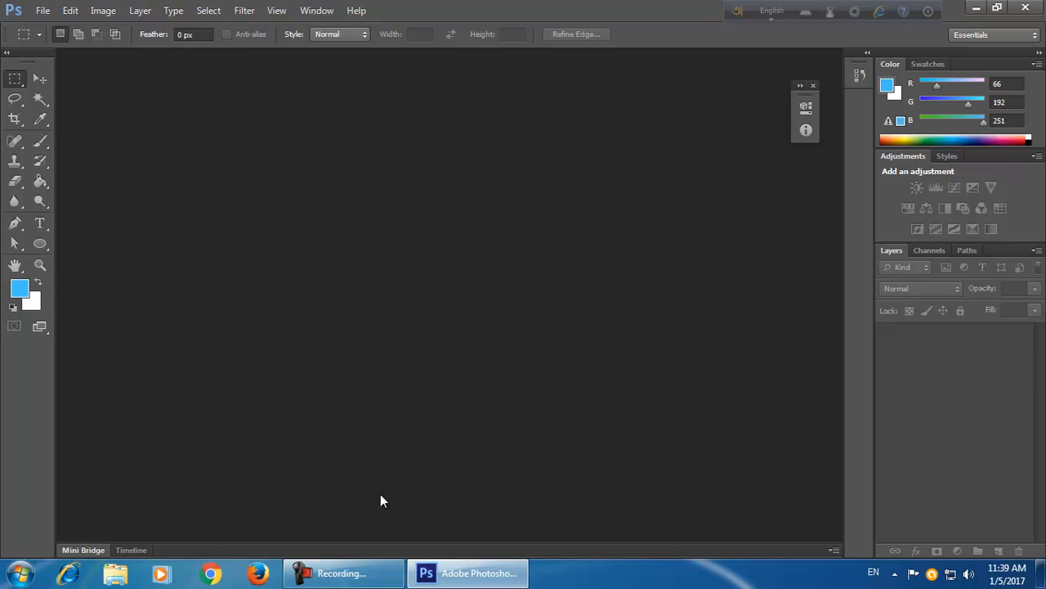
Open the New document dialog and select the default document name.
click(43, 11)
click(107, 33)
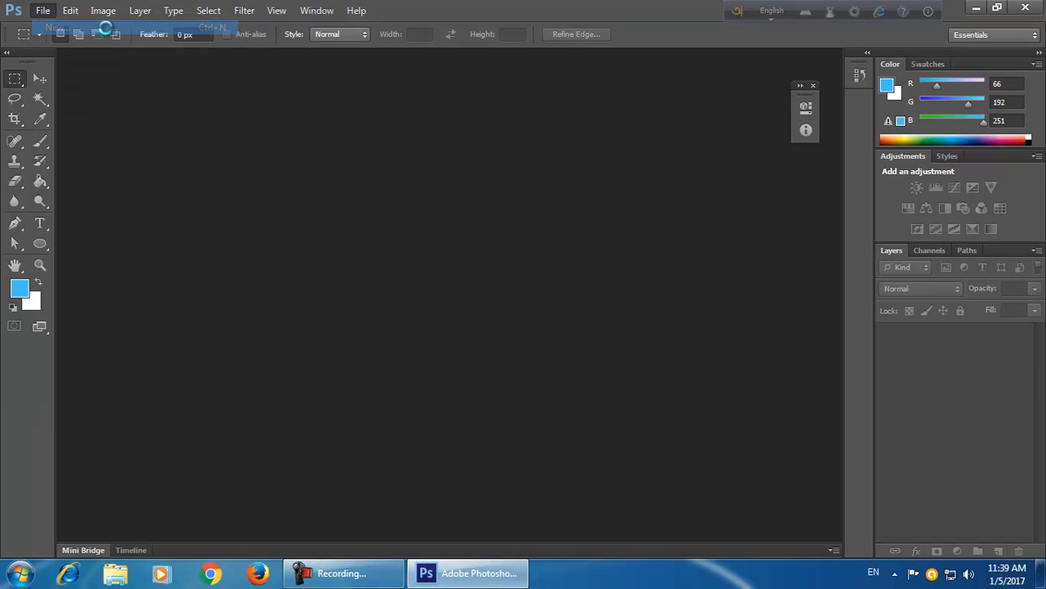
drag(410, 133, 467, 115)
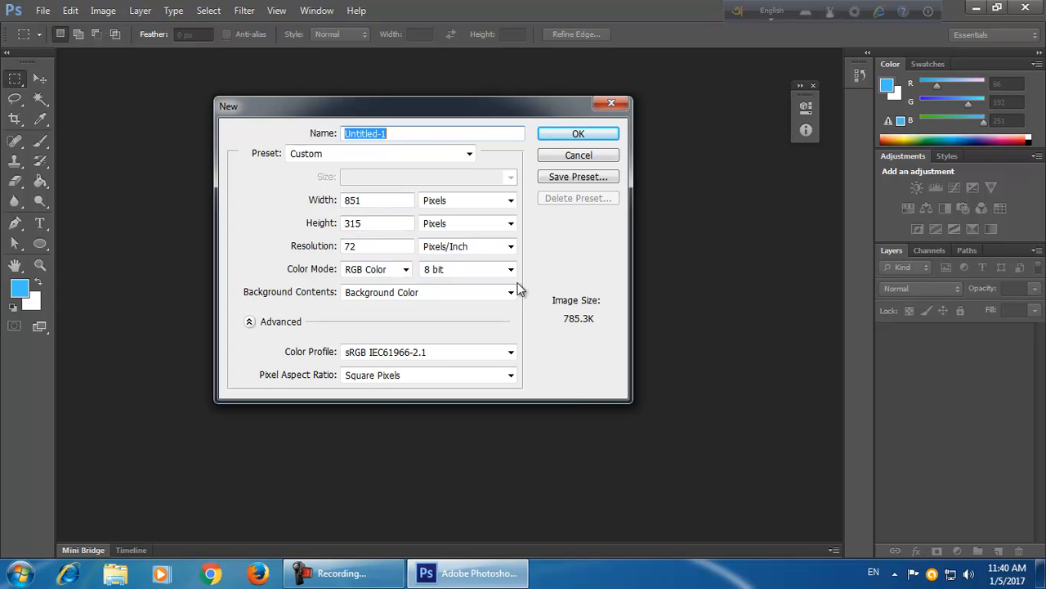
drag(427, 116, 416, 110)
click(407, 131)
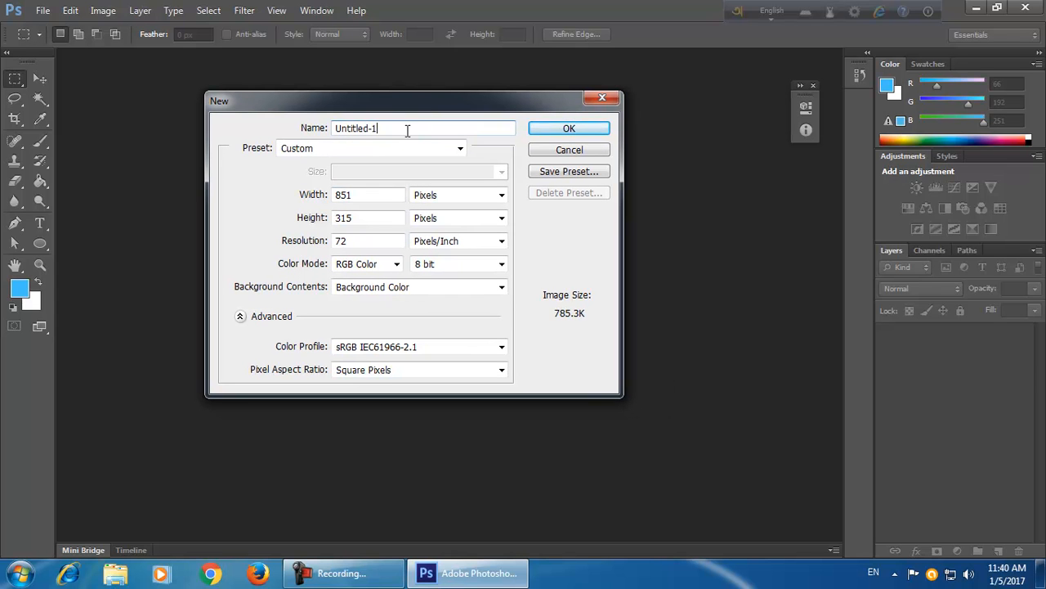
drag(407, 131, 335, 128)
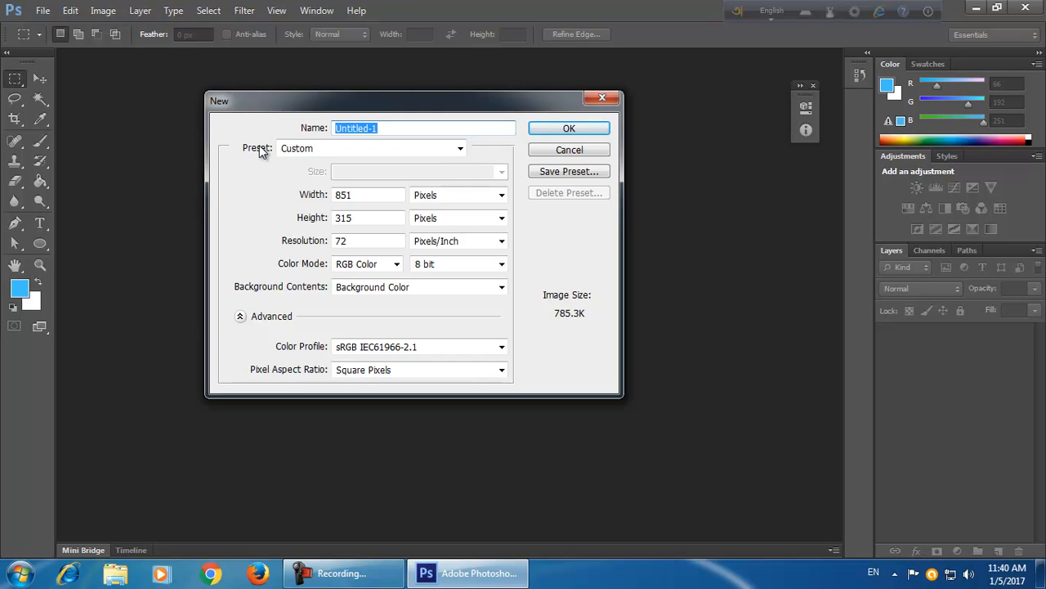
Choose the International Paper preset for the new document.
click(412, 149)
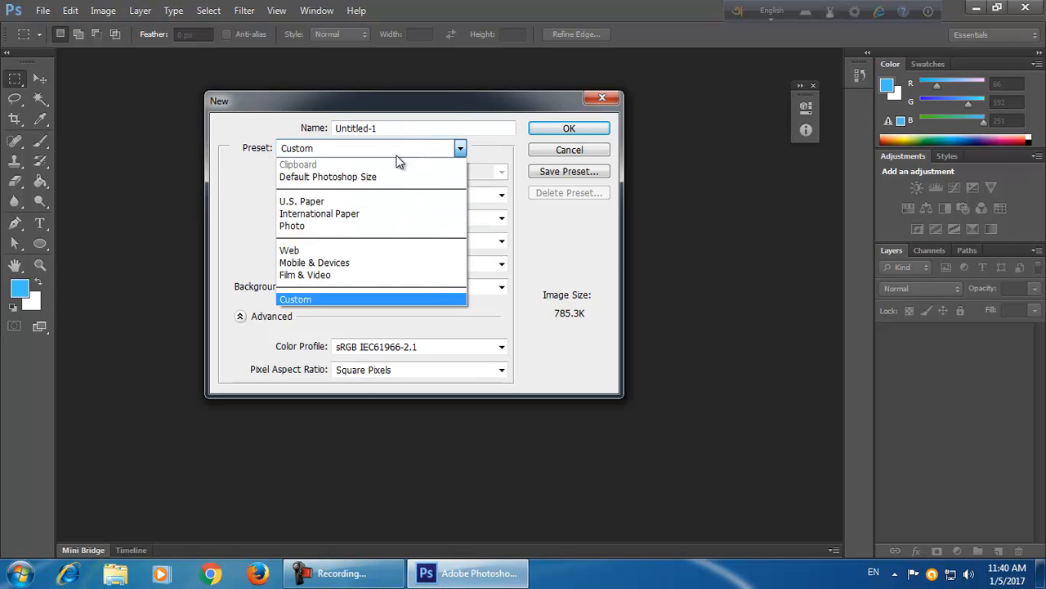
click(523, 147)
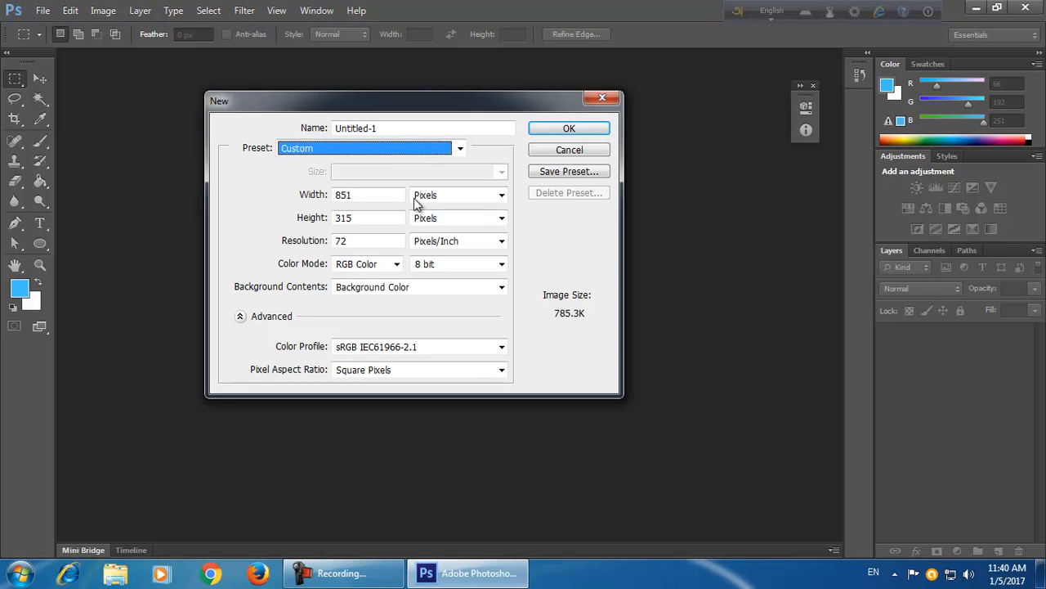
click(414, 154)
click(413, 154)
click(375, 155)
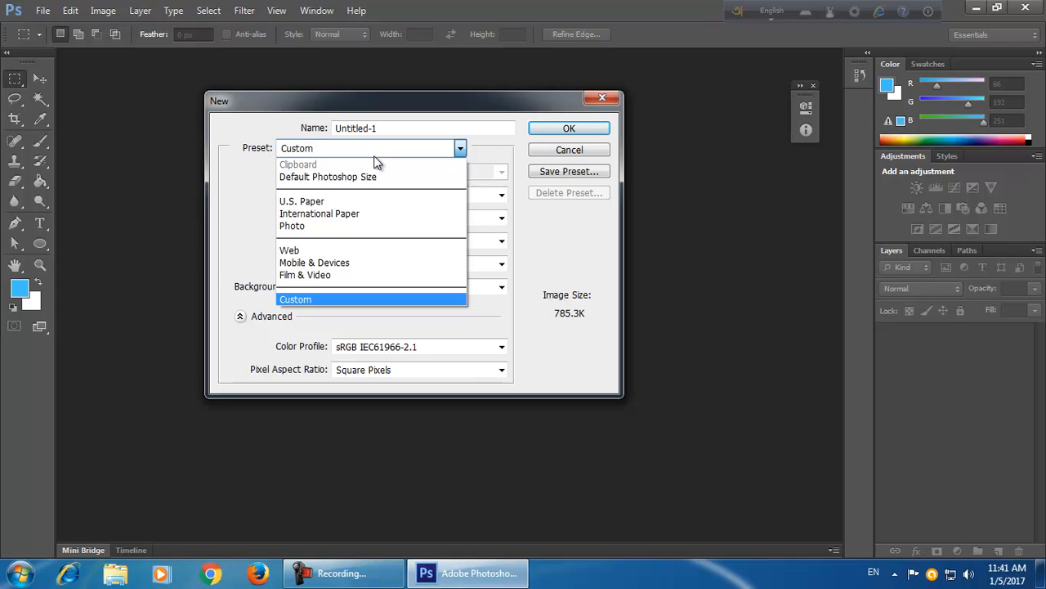
click(400, 215)
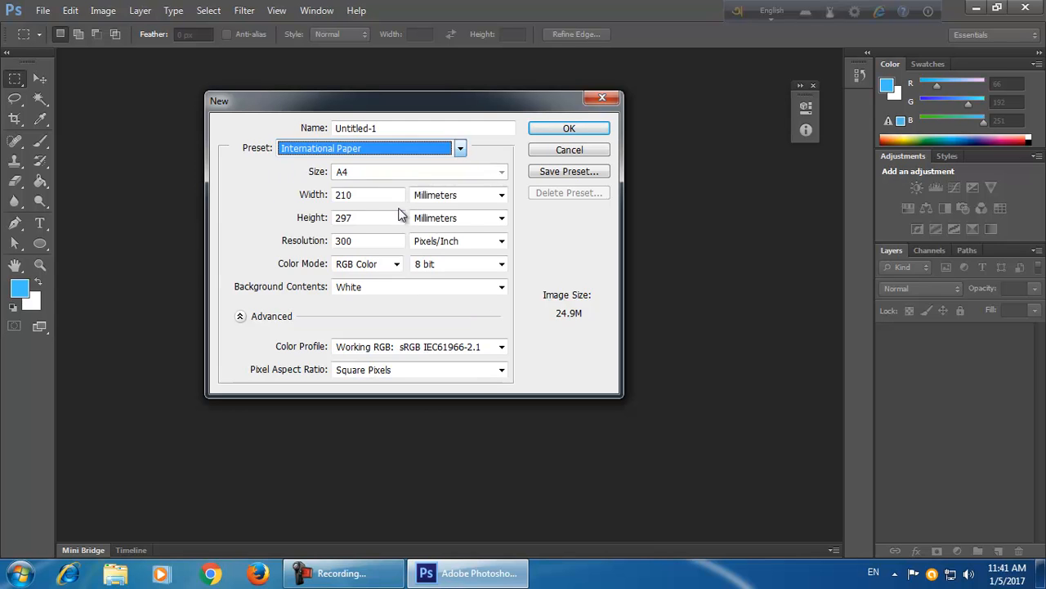
Browse the preset and paper size lists, keeping the A4 size.
click(375, 171)
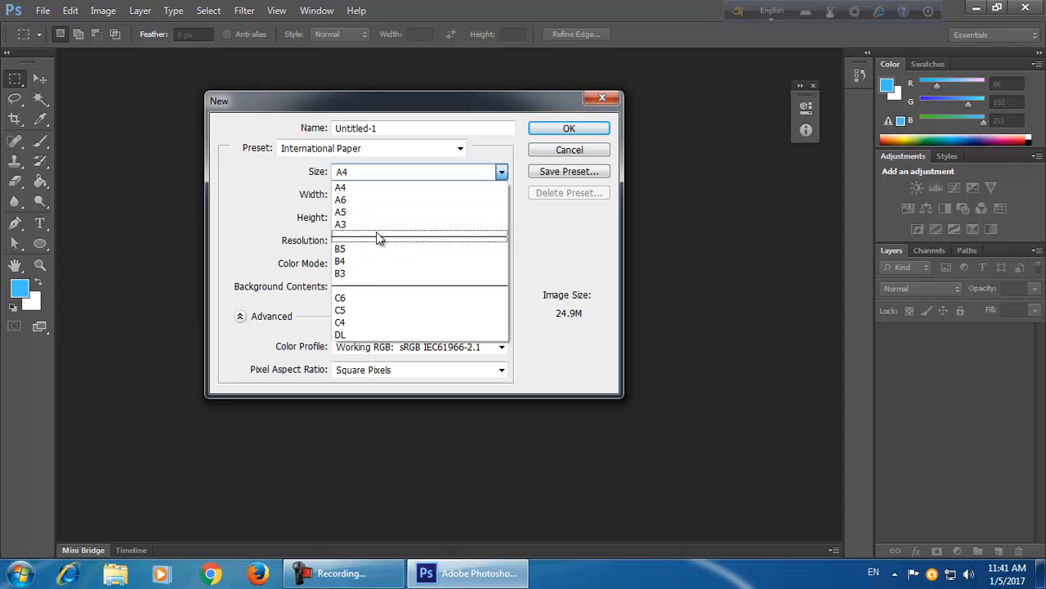
click(500, 171)
click(433, 151)
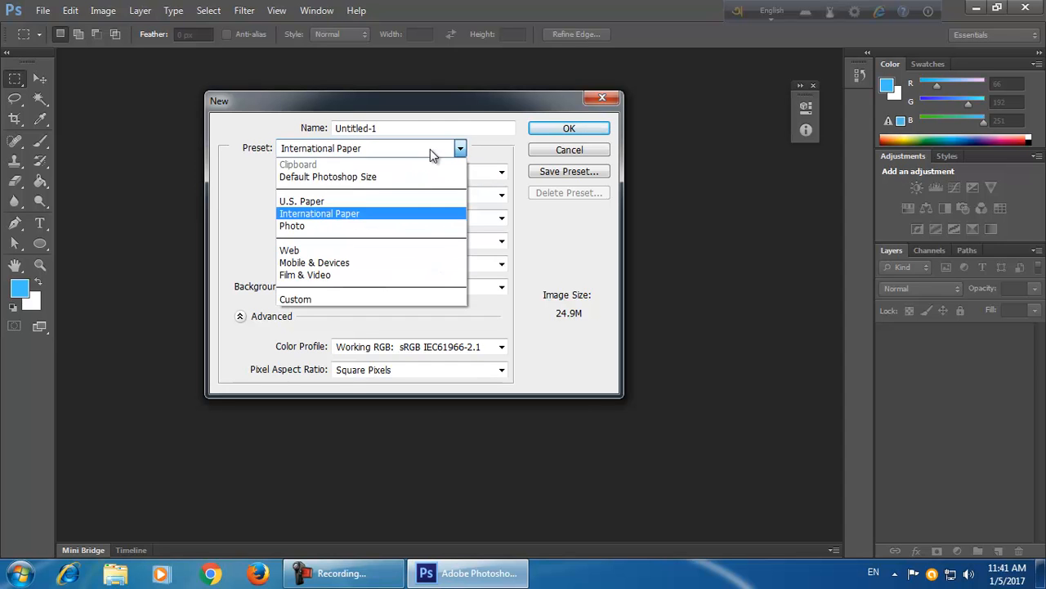
click(377, 215)
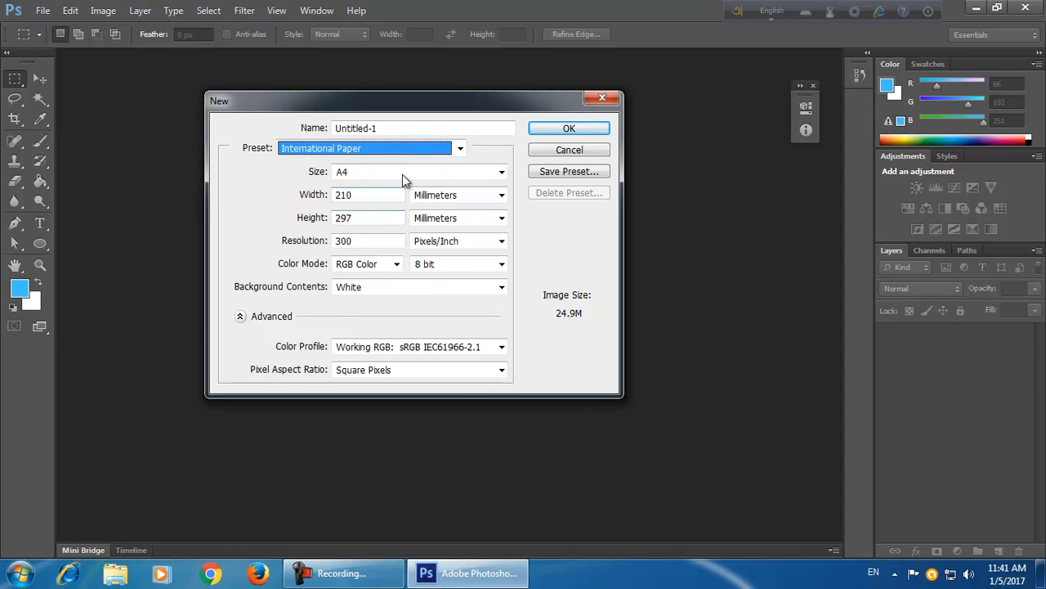
click(402, 172)
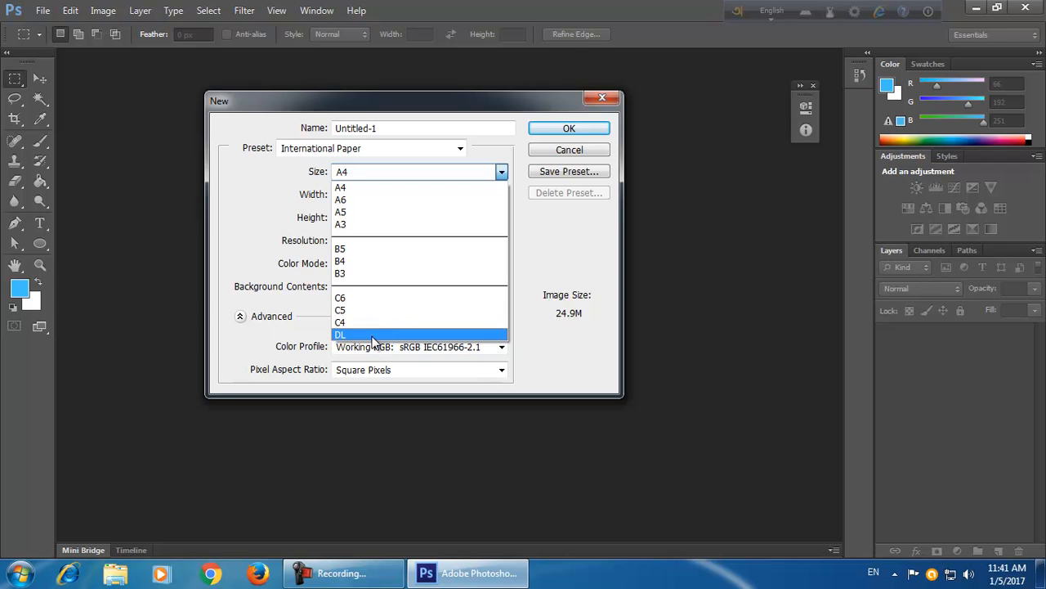
click(378, 186)
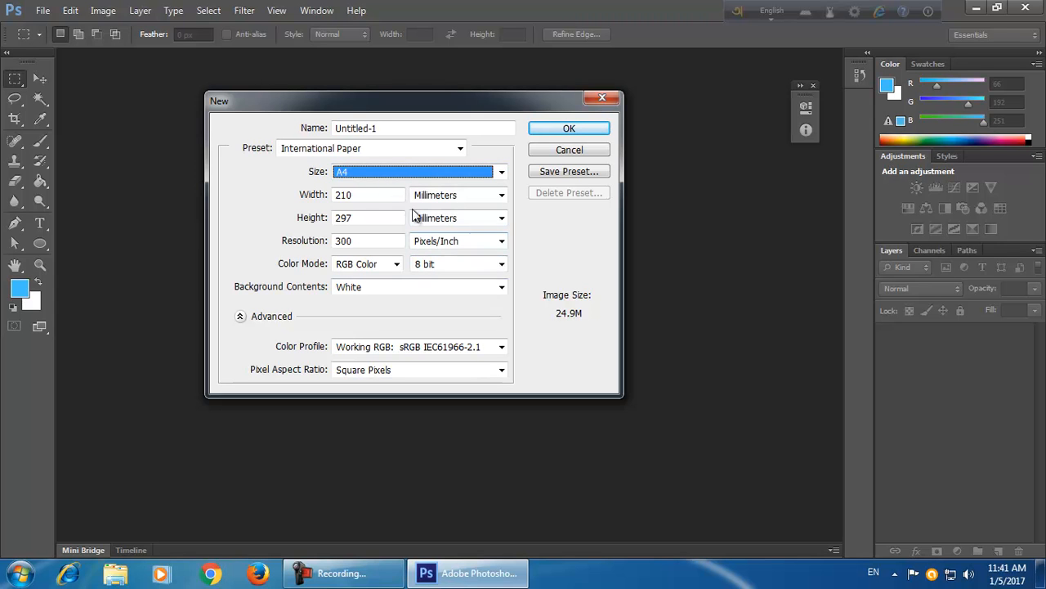
click(380, 171)
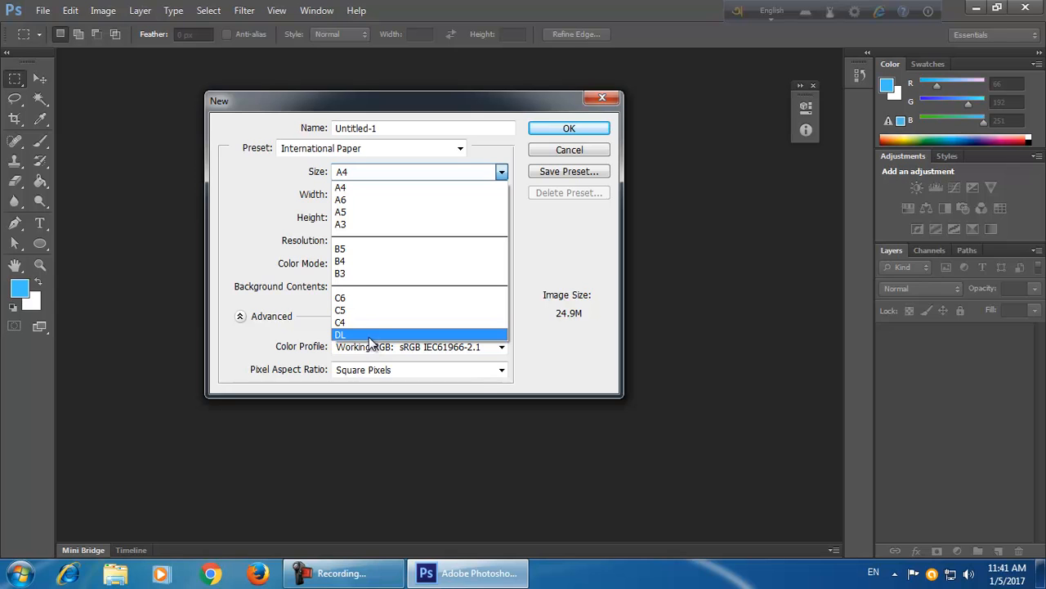
click(489, 145)
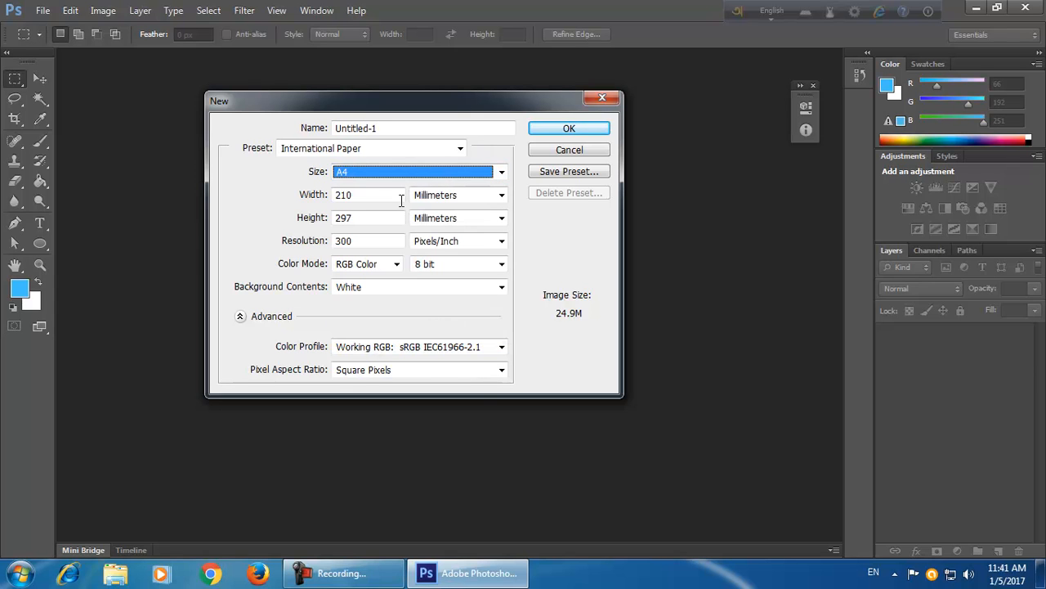
click(374, 196)
click(369, 216)
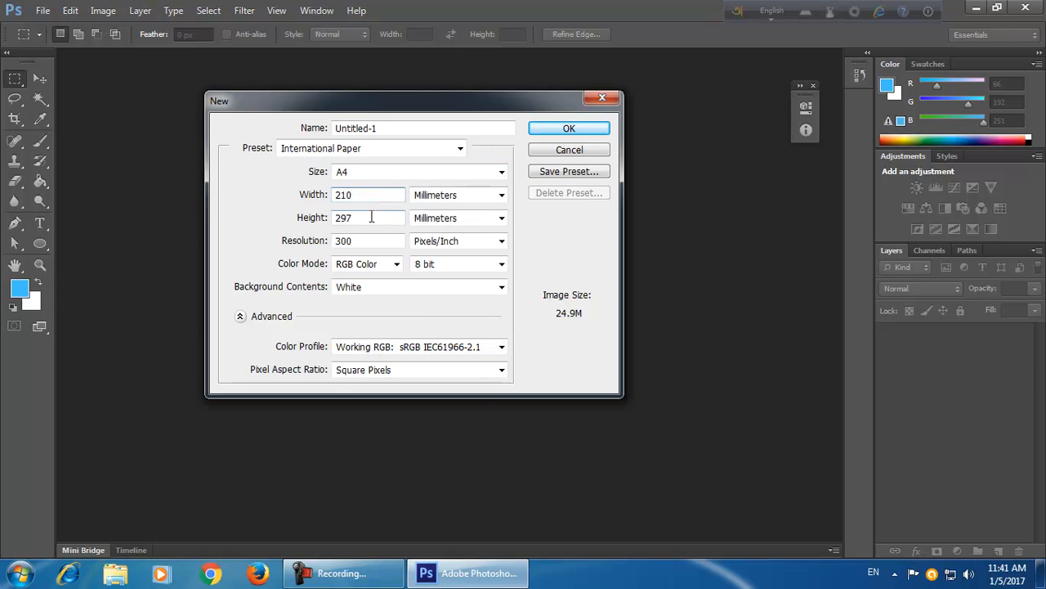
click(372, 196)
click(370, 217)
click(375, 194)
click(377, 171)
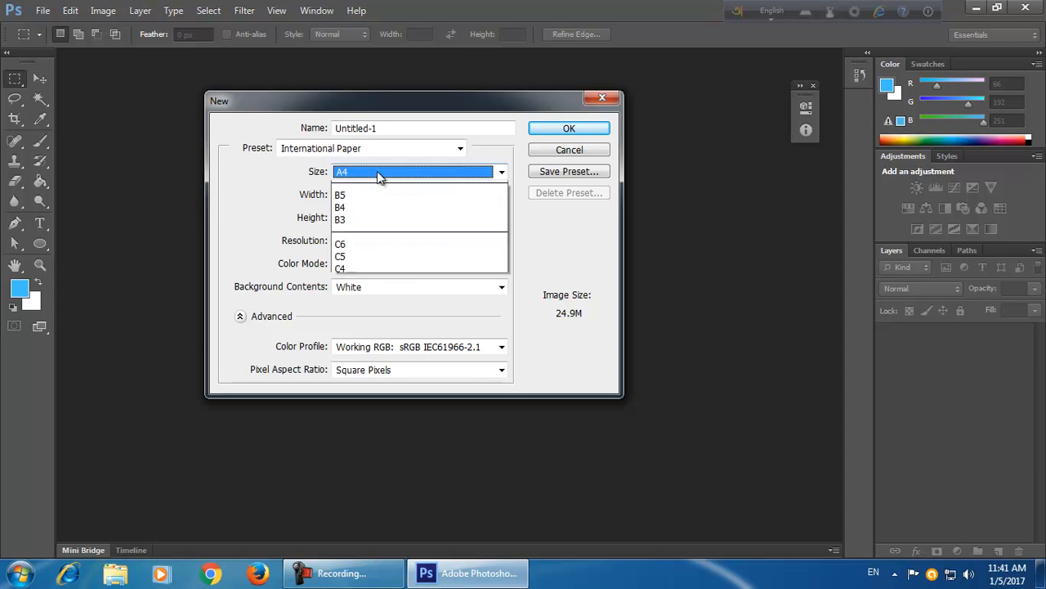
click(377, 196)
click(371, 220)
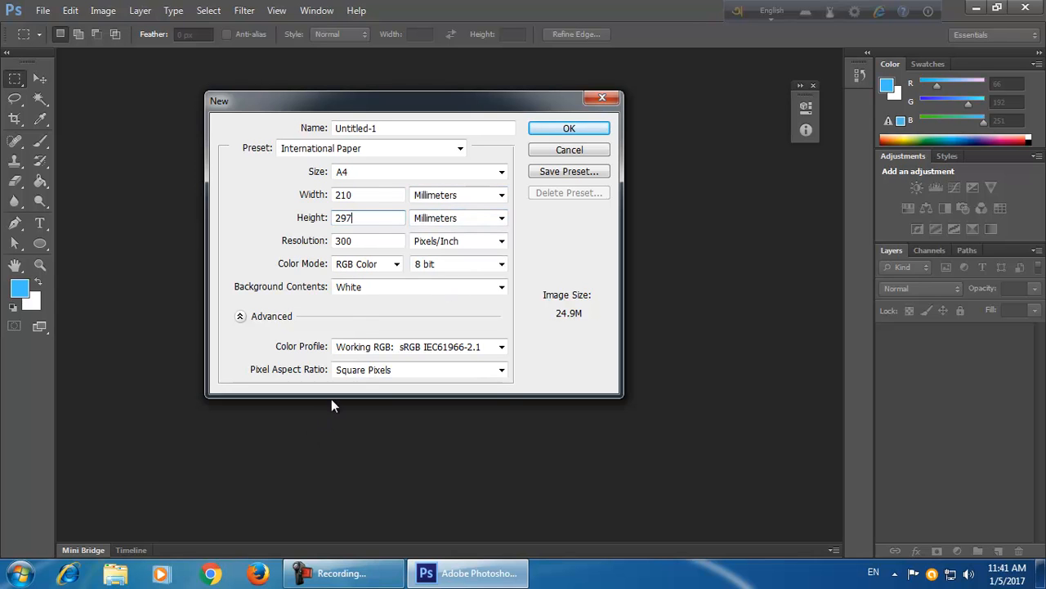
Switch the width unit through Inches, Centimeters and Millimeters, settling on Inches.
click(452, 195)
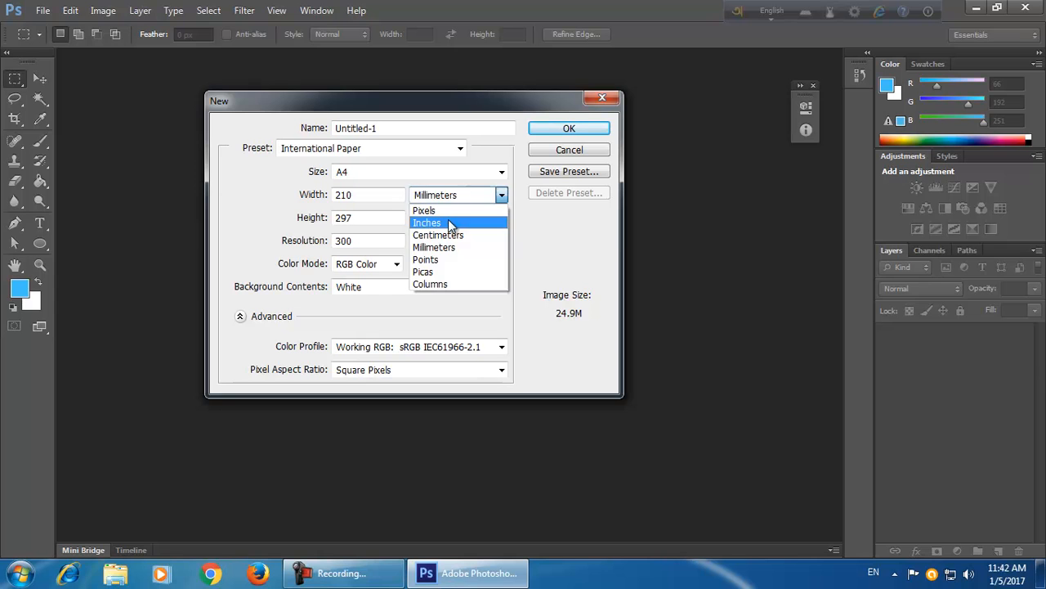
click(448, 222)
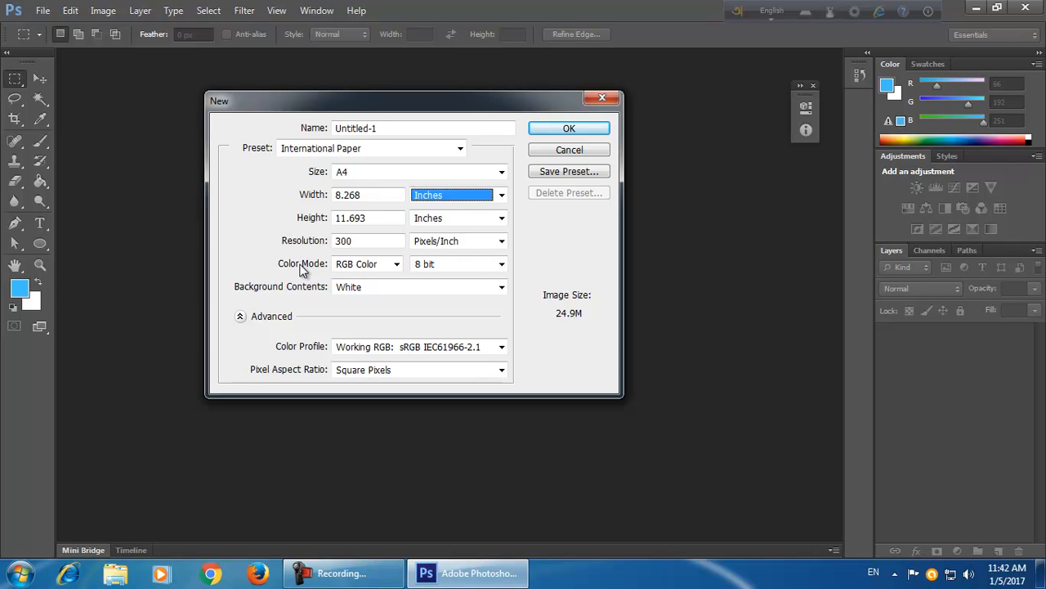
click(494, 200)
click(469, 237)
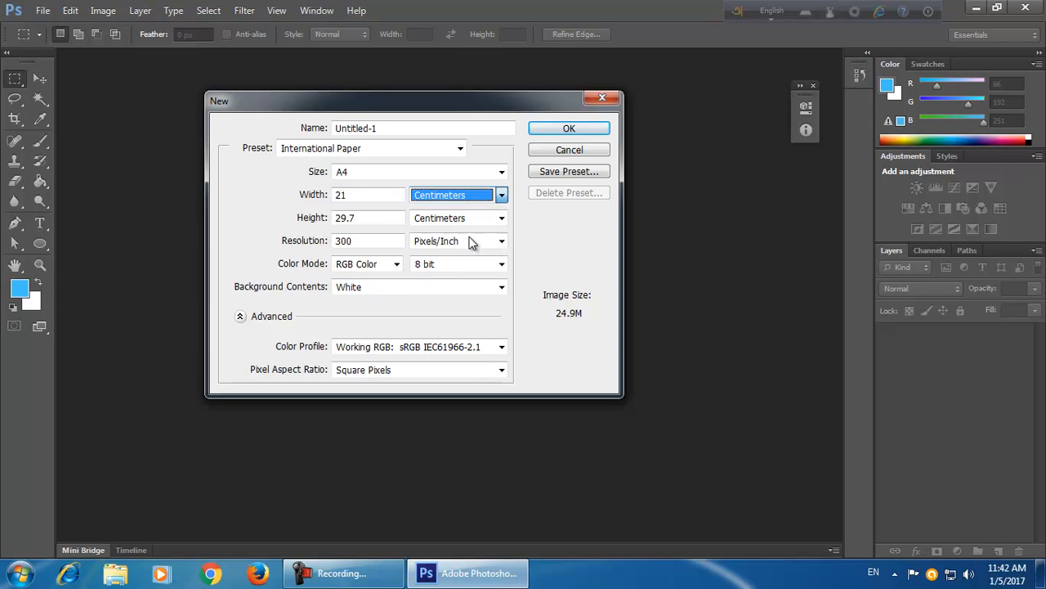
click(481, 198)
click(470, 247)
click(467, 195)
click(454, 222)
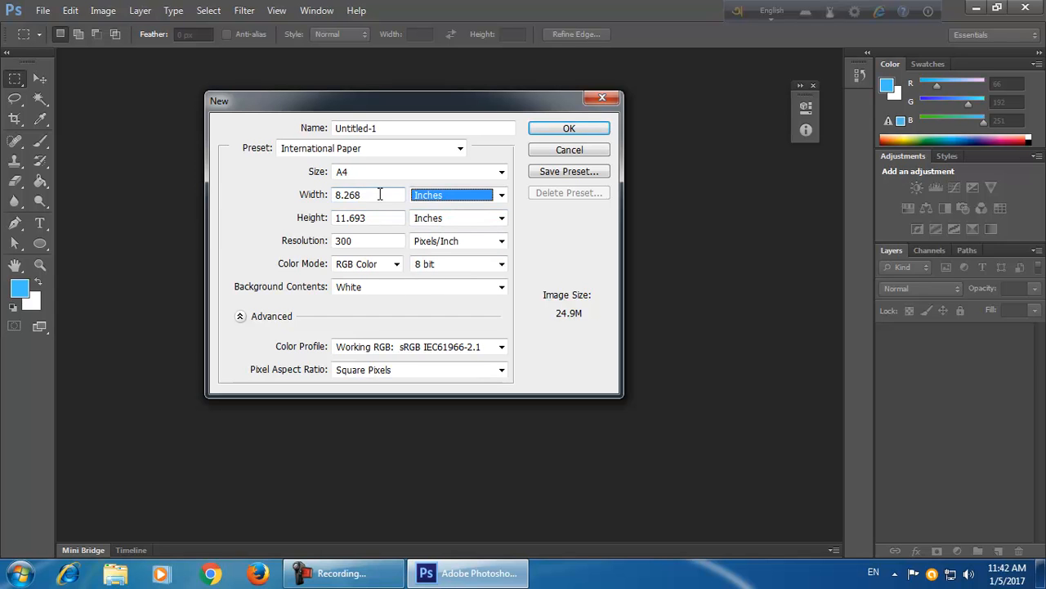
Set the document width to 3.75 inches and the height to 2.25 inches.
drag(380, 193, 329, 196)
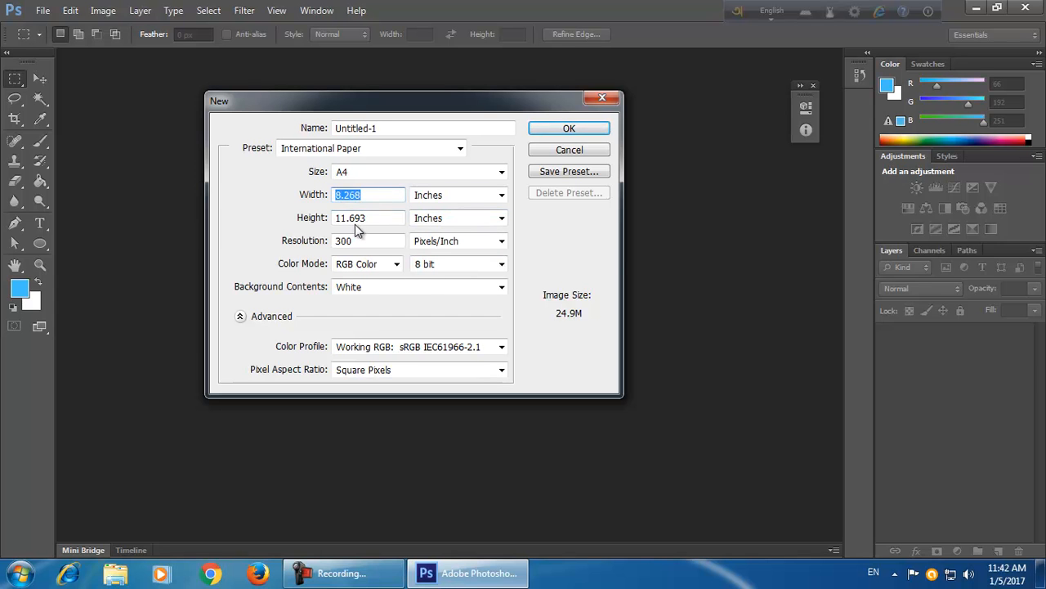
key(BackSpace)
click(378, 216)
click(515, 231)
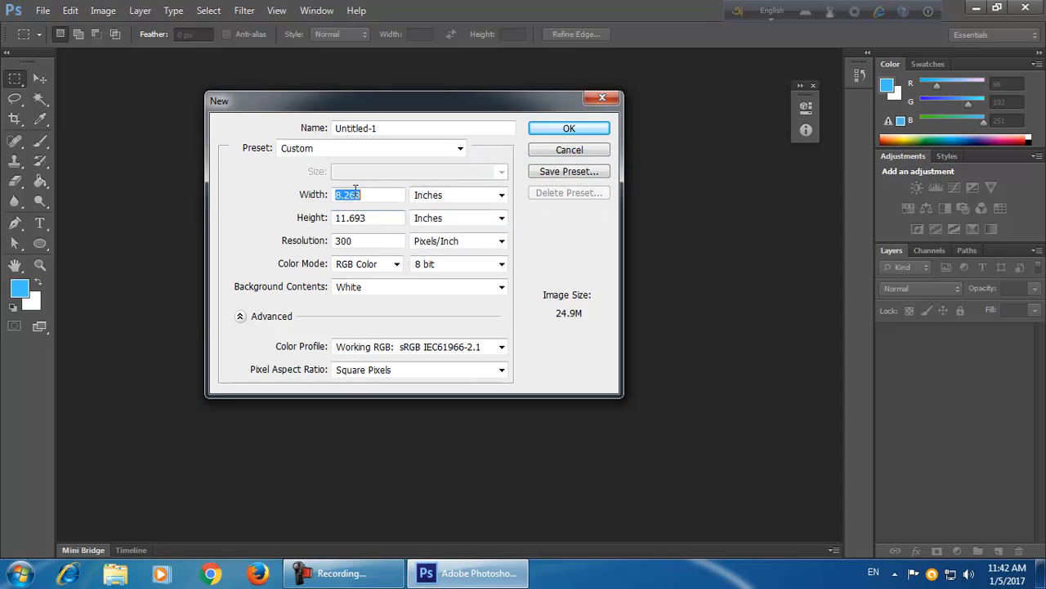
key(BackSpace)
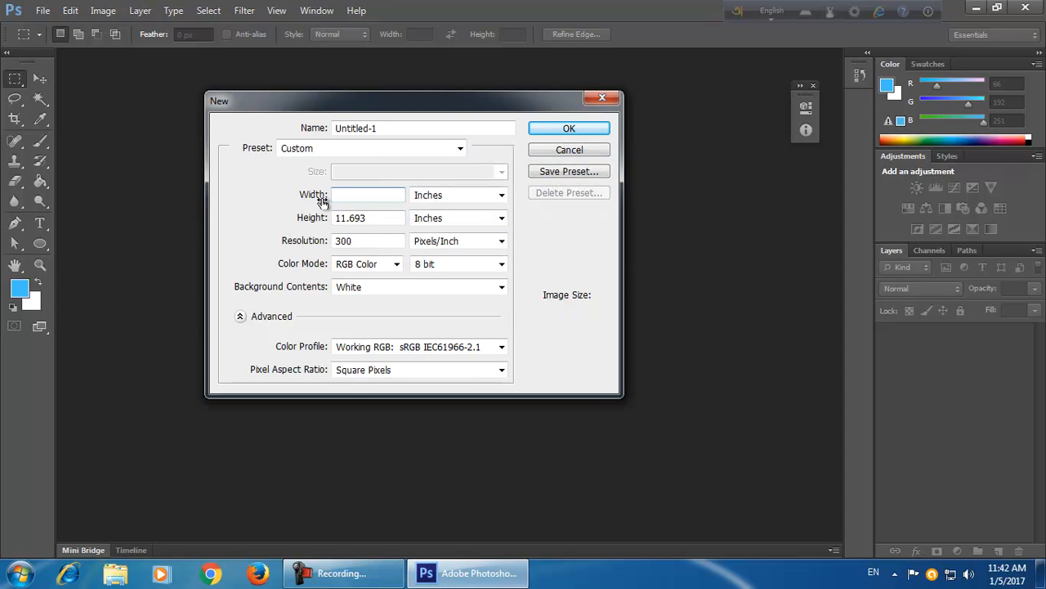
text(3.75)
drag(379, 217, 316, 215)
text(2.25)
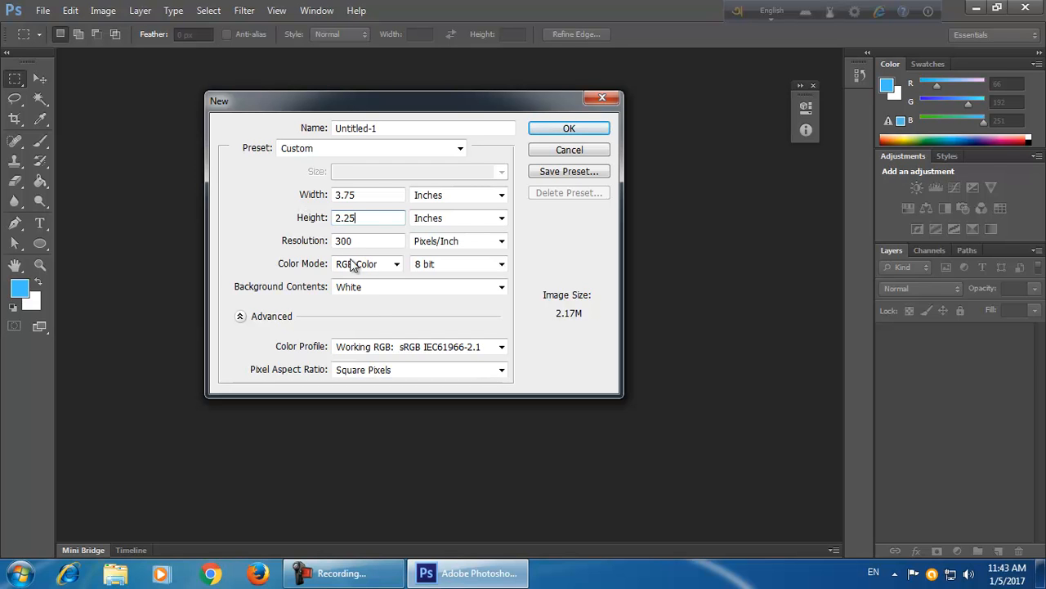
Alternate the resolution between 72 and 300 pixels/inch, finishing with 300.
click(379, 242)
double_click(377, 242)
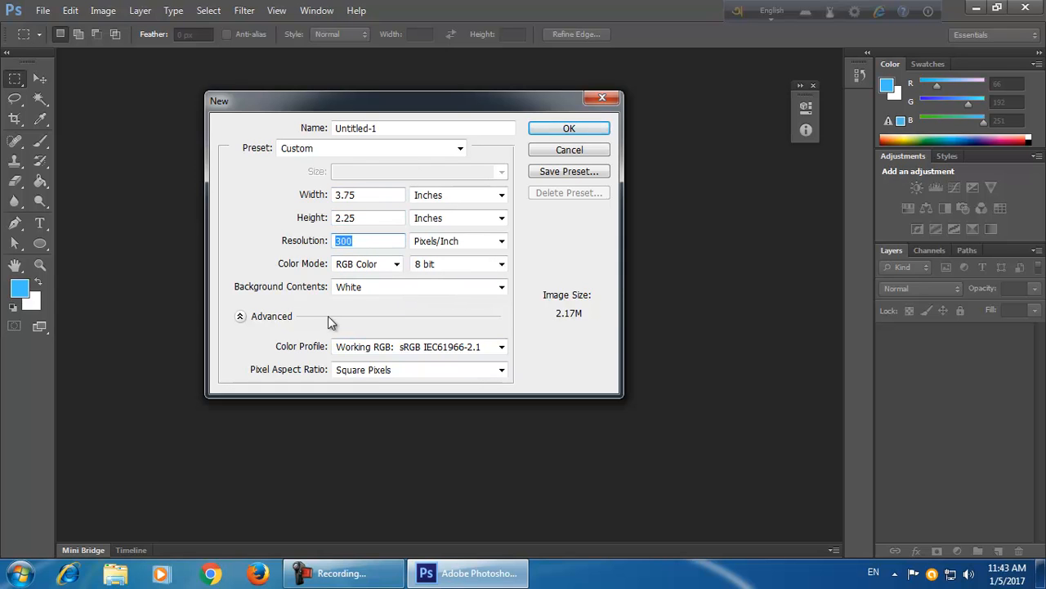
click(361, 240)
drag(369, 242, 336, 241)
text(72)
key(BackSpace)
key(BackSpace)
text(300)
drag(352, 243, 339, 245)
text(72)
double_click(340, 241)
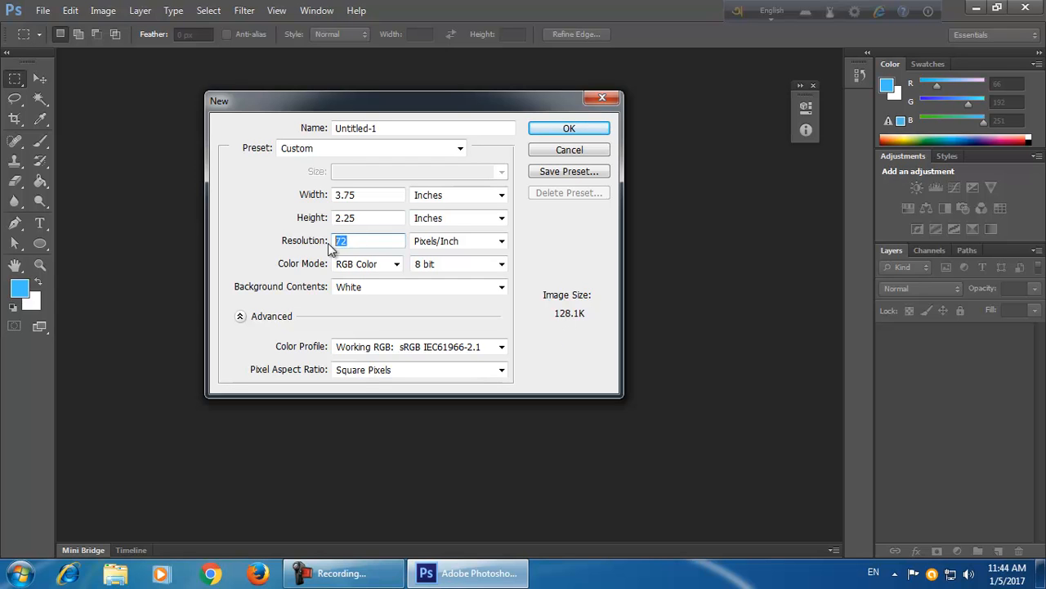
text(300)
drag(360, 241, 335, 245)
text(72)
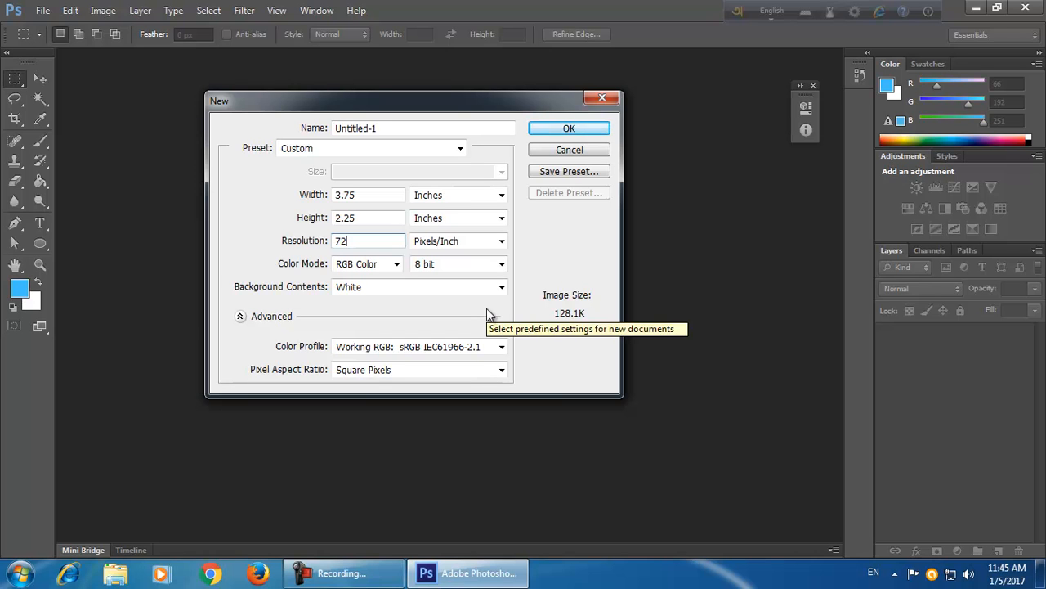
key(BackSpace)
key(BackSpace)
text(300)
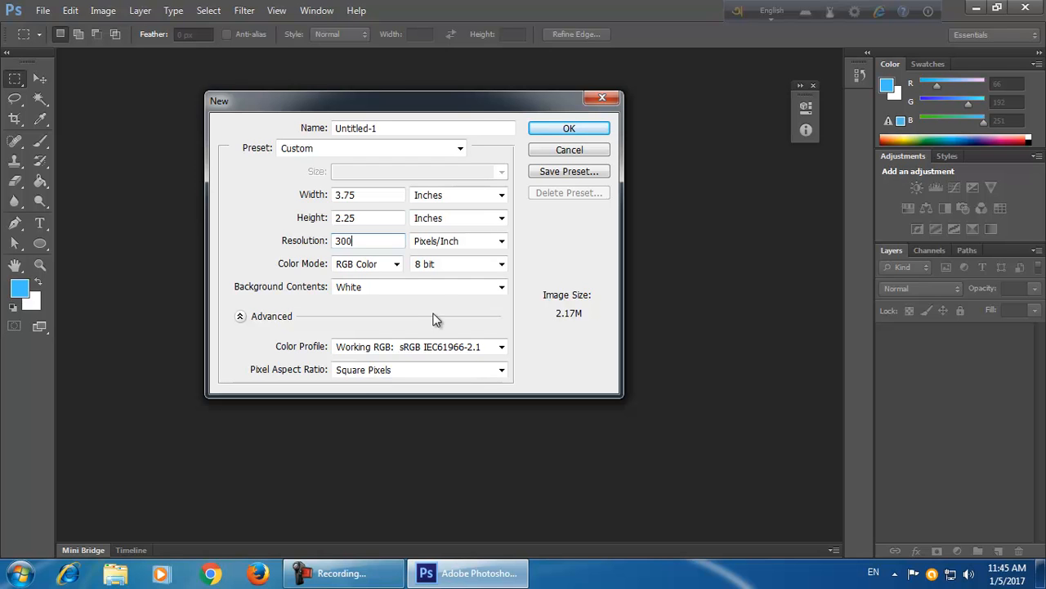
Set the color mode to CMYK Color and create the new document.
click(367, 263)
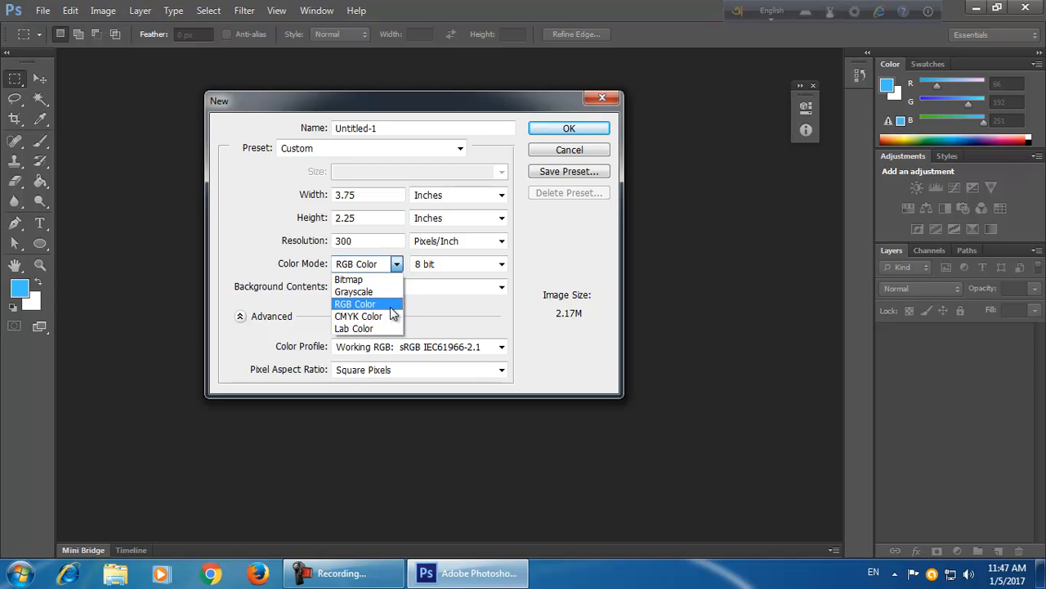
click(378, 195)
click(379, 194)
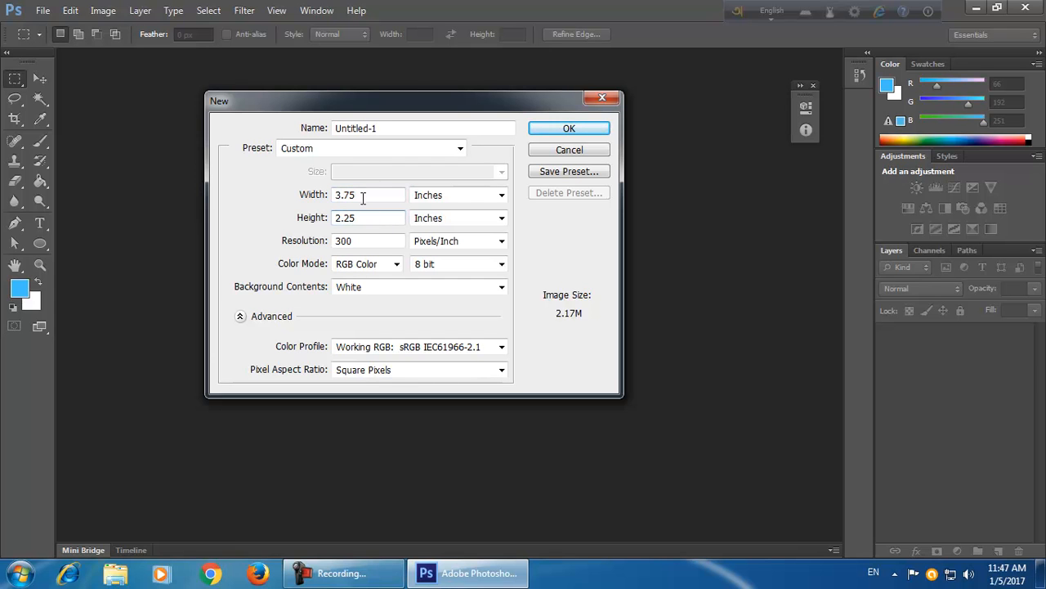
click(378, 217)
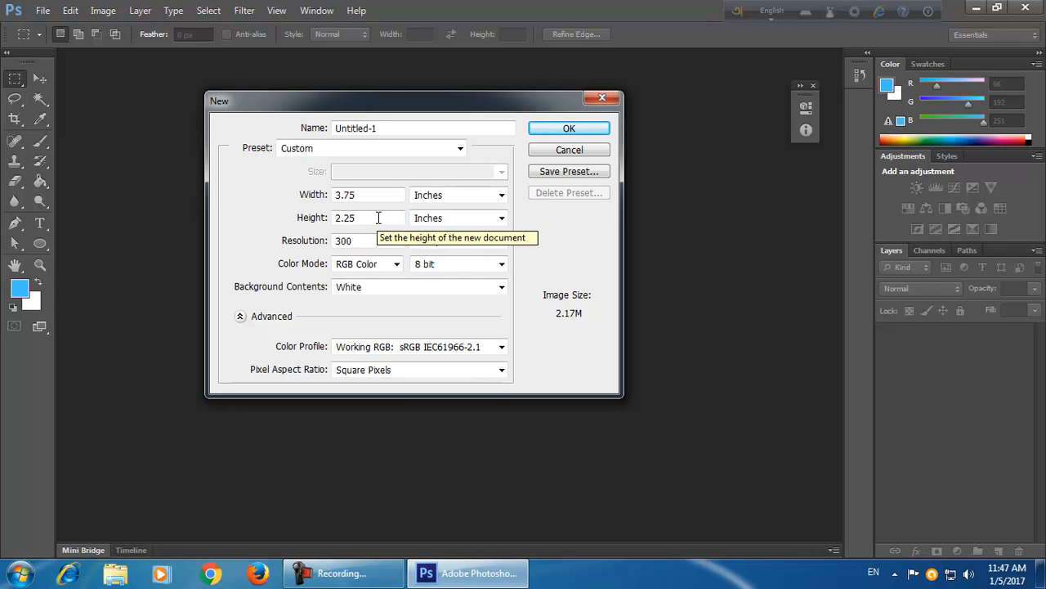
click(363, 241)
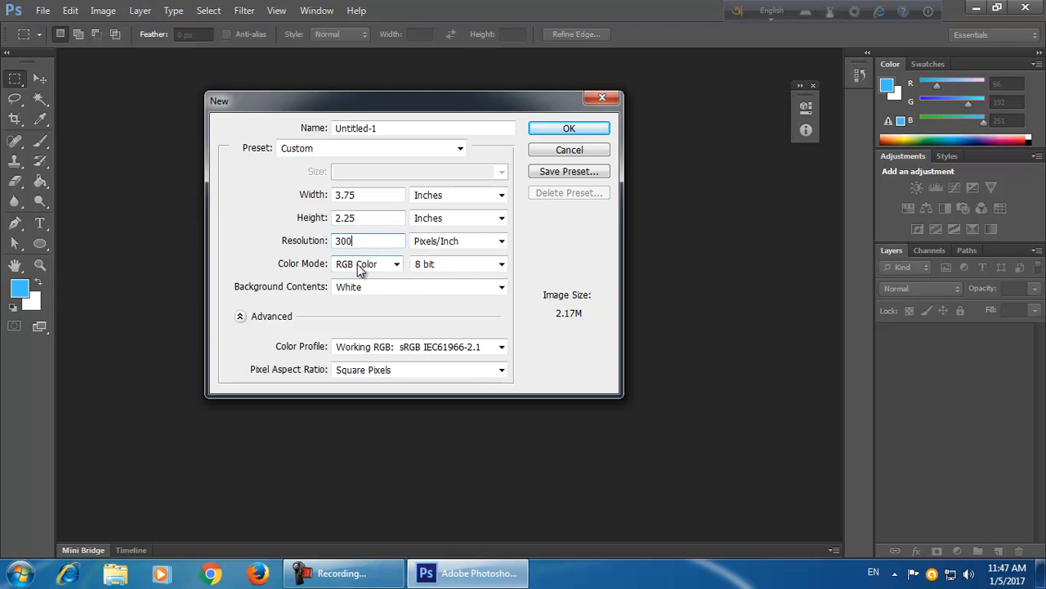
click(361, 264)
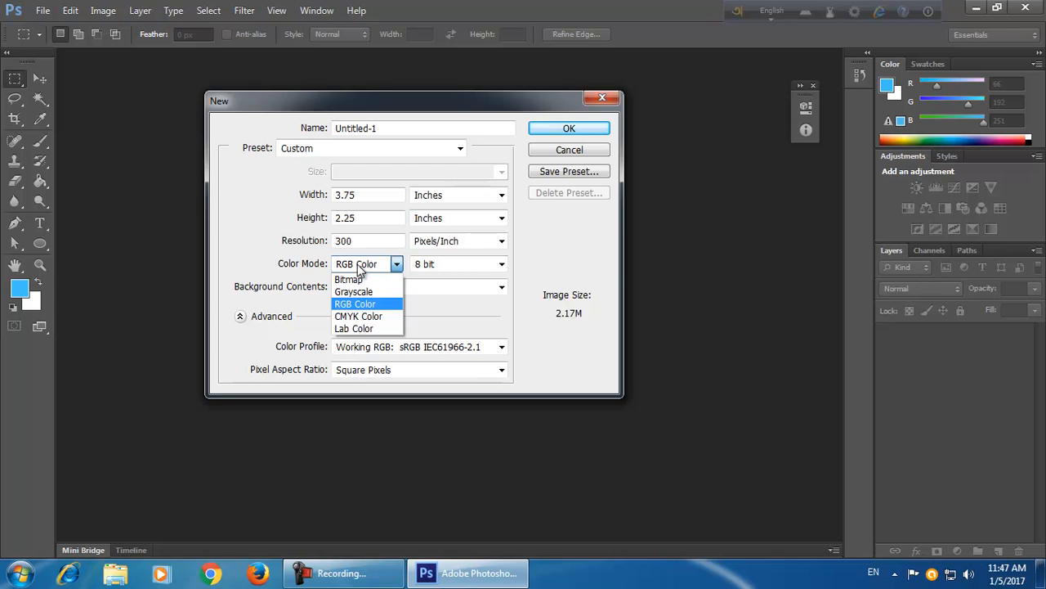
click(380, 316)
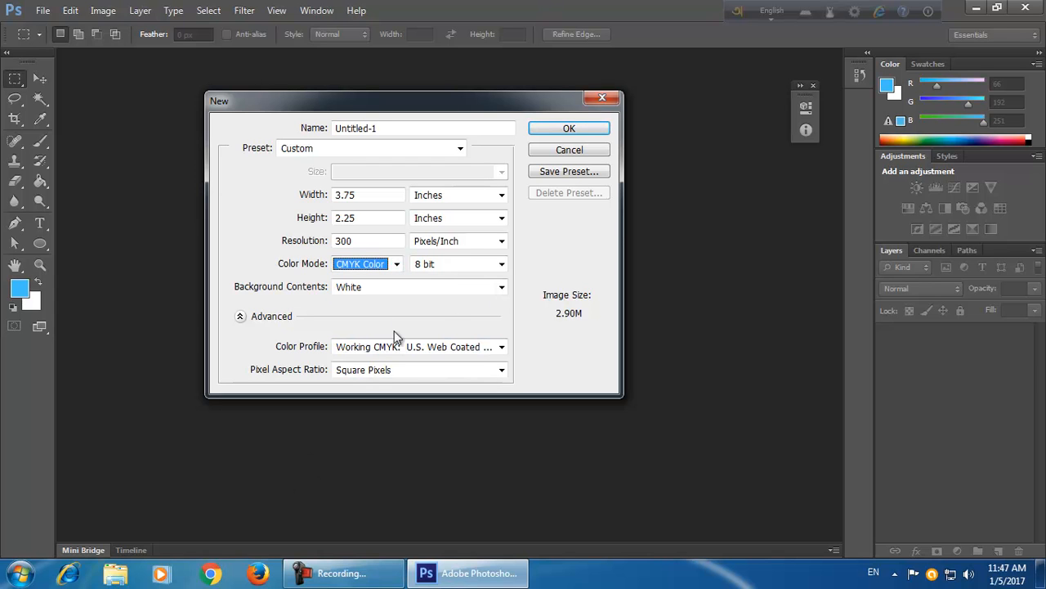
click(605, 131)
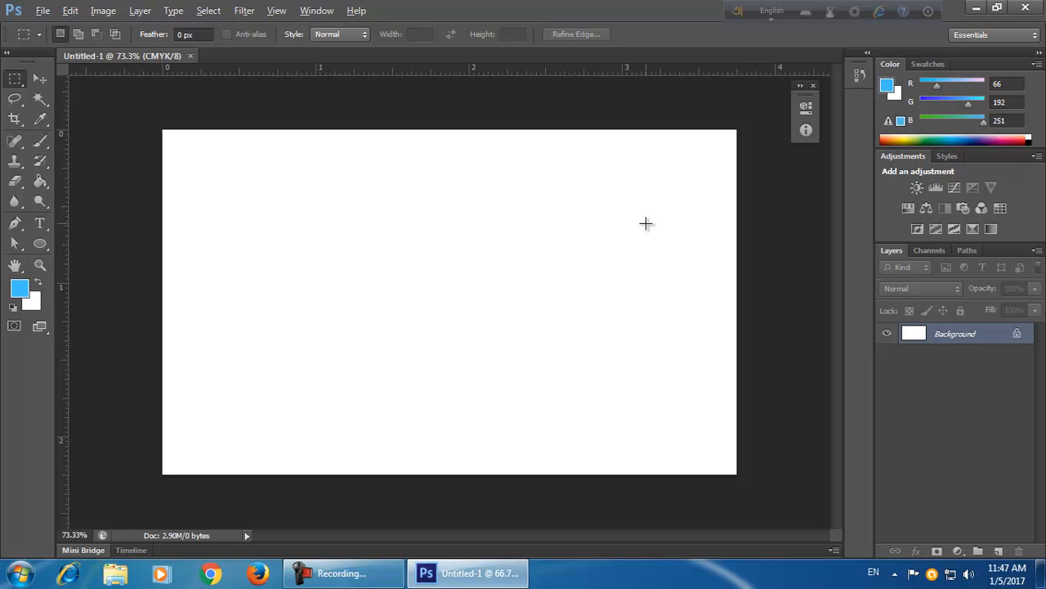
scroll(642, 229, up, 1)
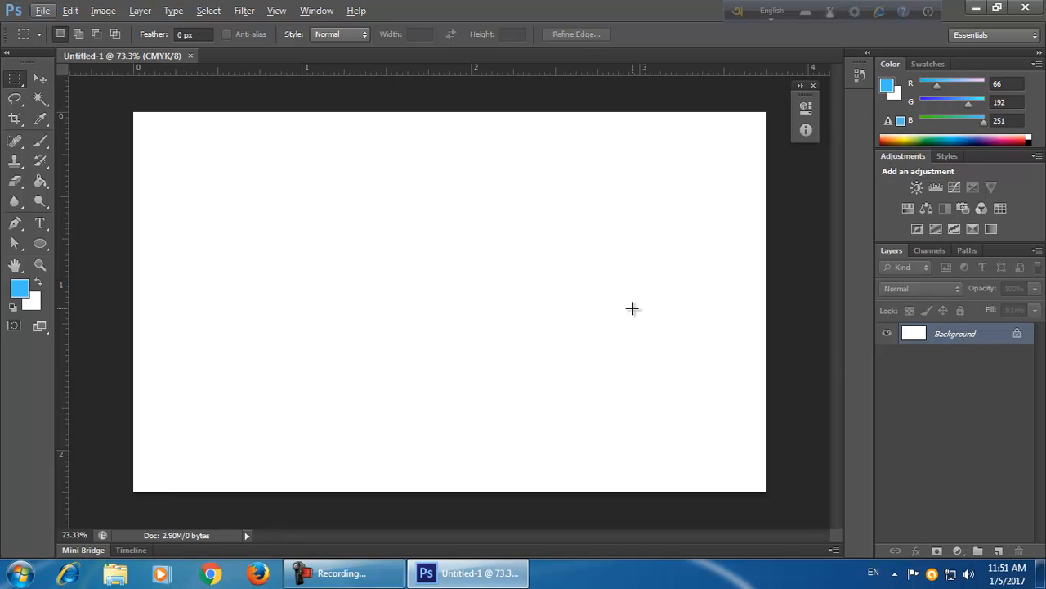
Search the web for nature images in the browser.
click(217, 574)
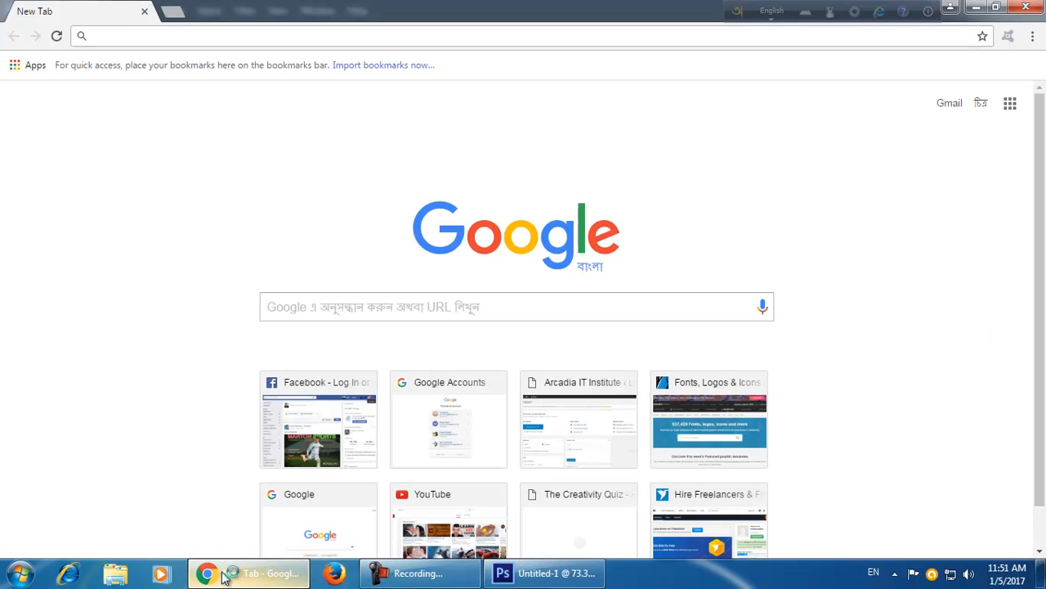
text(nature)
key(Return)
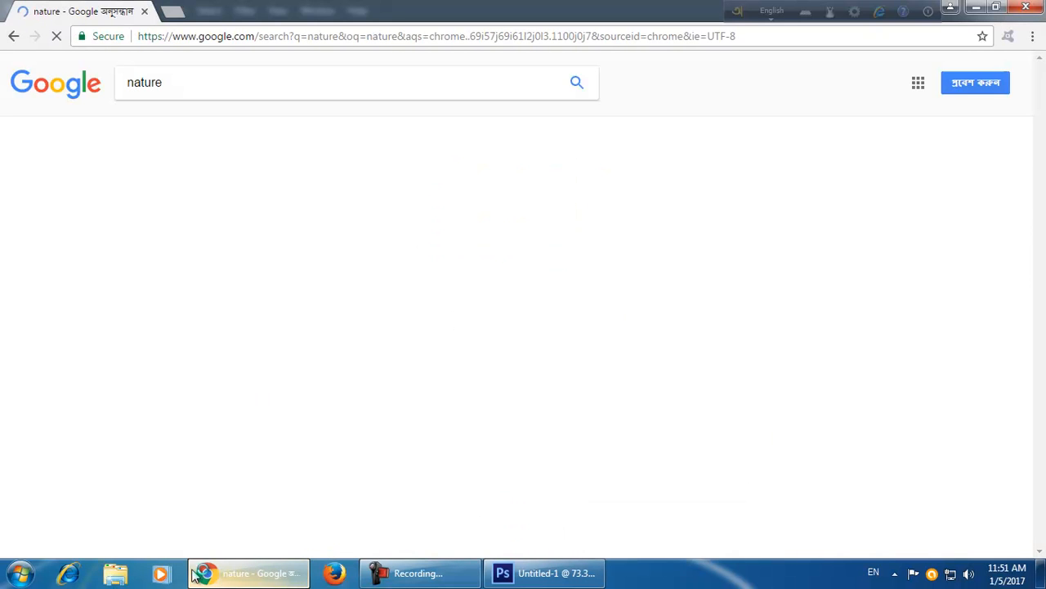
click(201, 129)
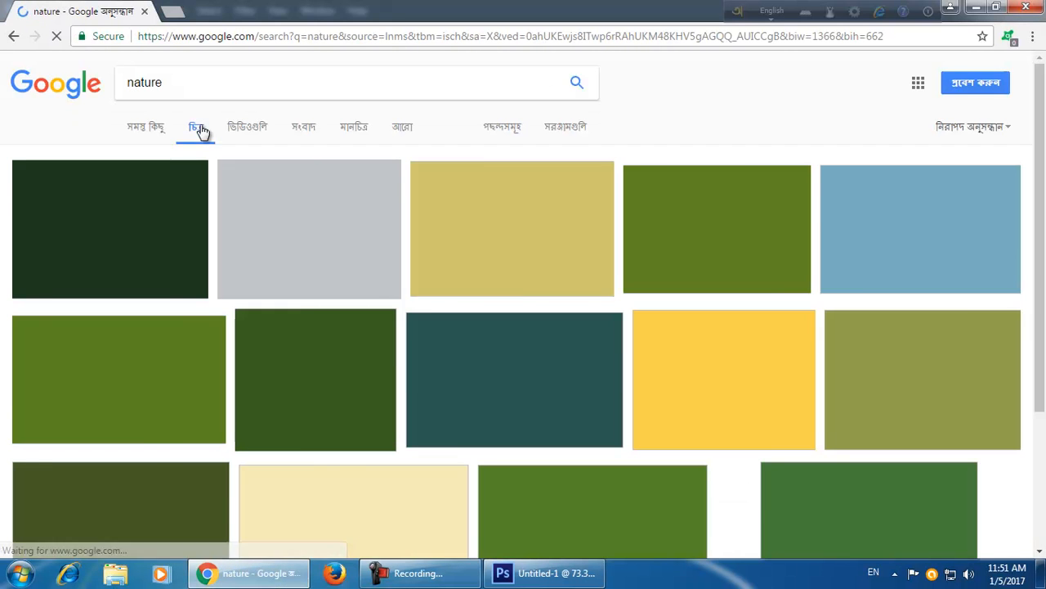
Preview several nature image results, opening the river landscape photo.
click(548, 245)
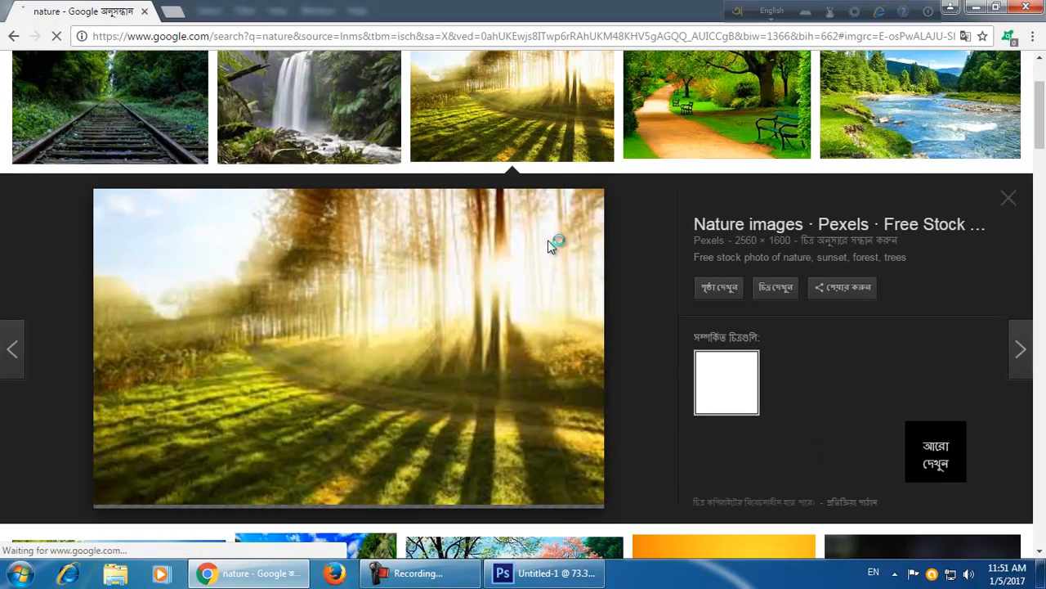
click(707, 119)
click(705, 117)
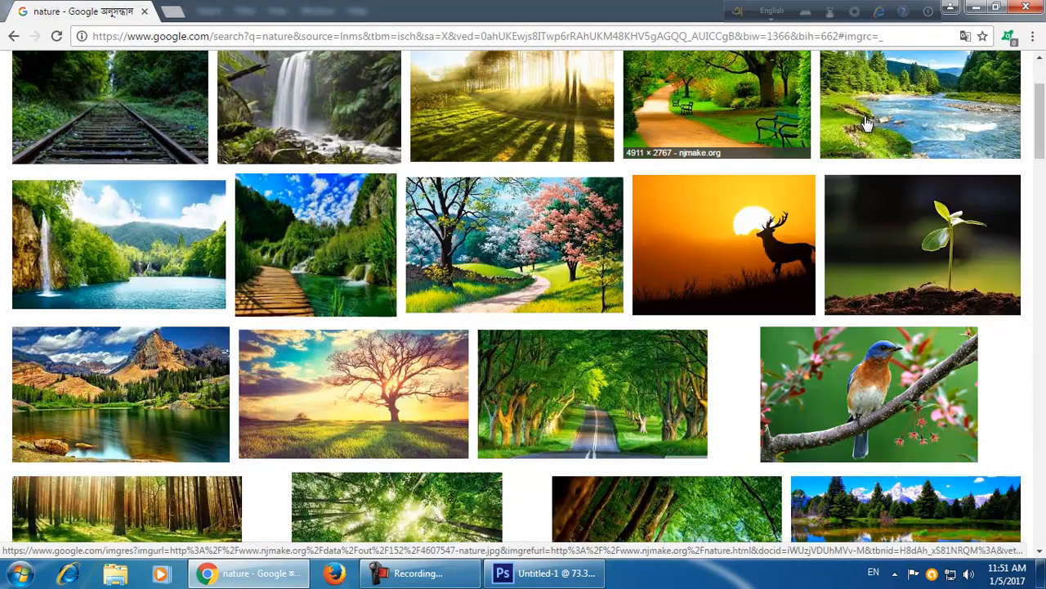
click(866, 123)
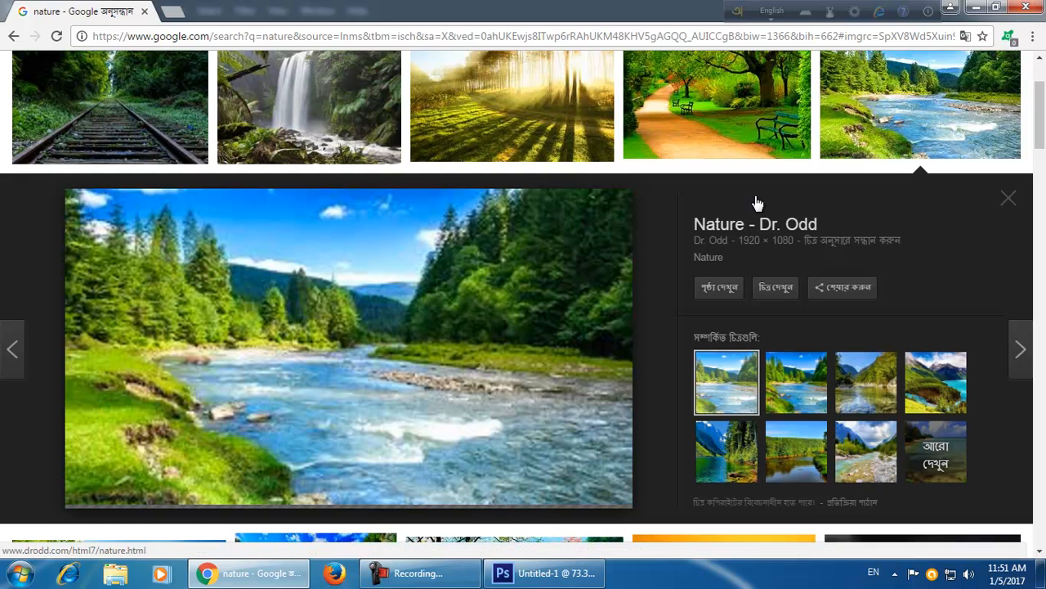
Save the river landscape image to the Desktop as nature21.
mouse_move(402, 579)
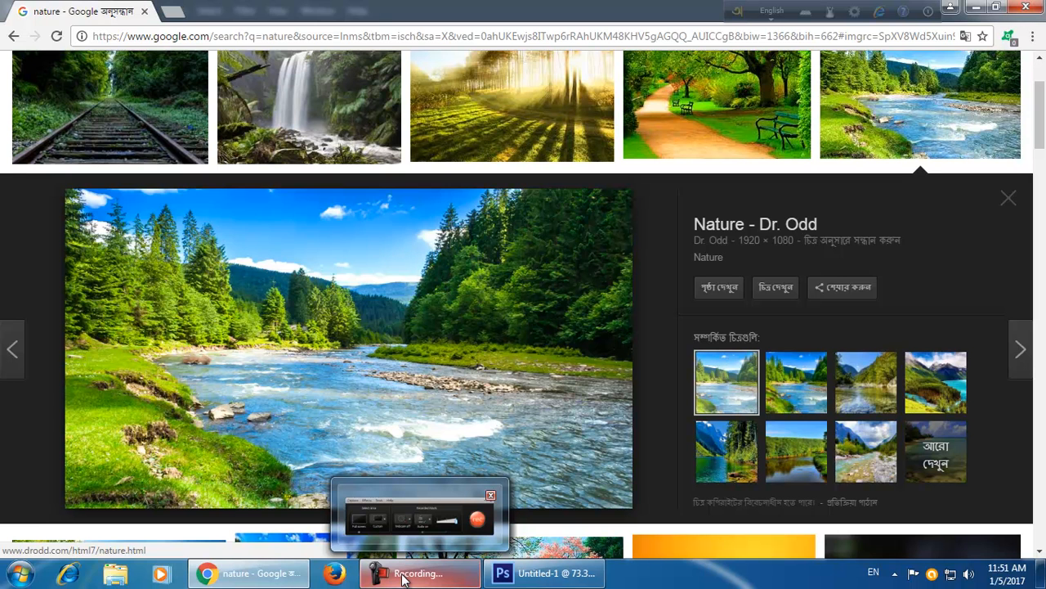
right_click(337, 358)
click(407, 281)
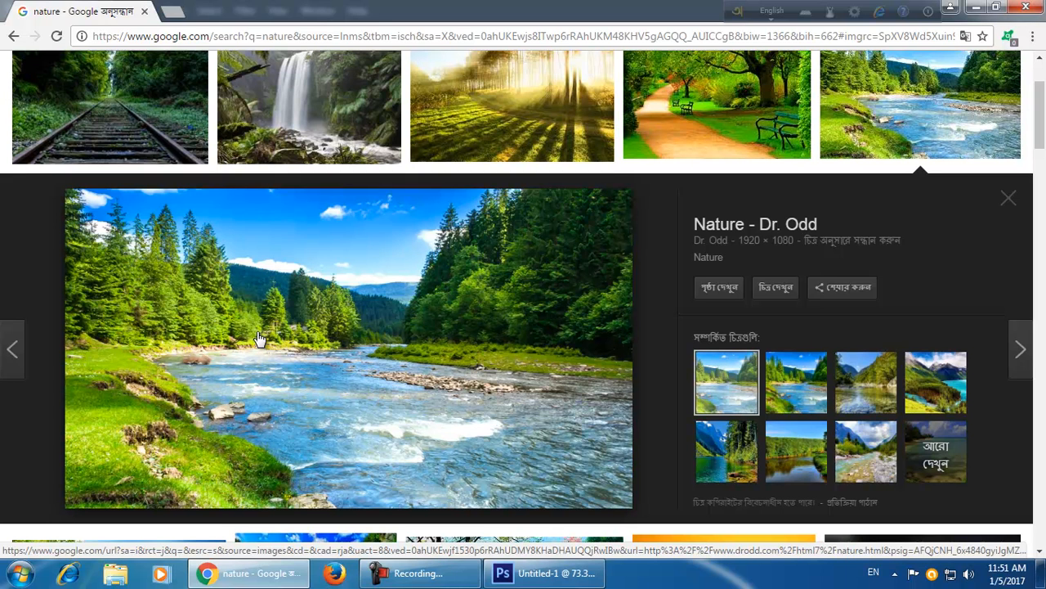
right_click(347, 312)
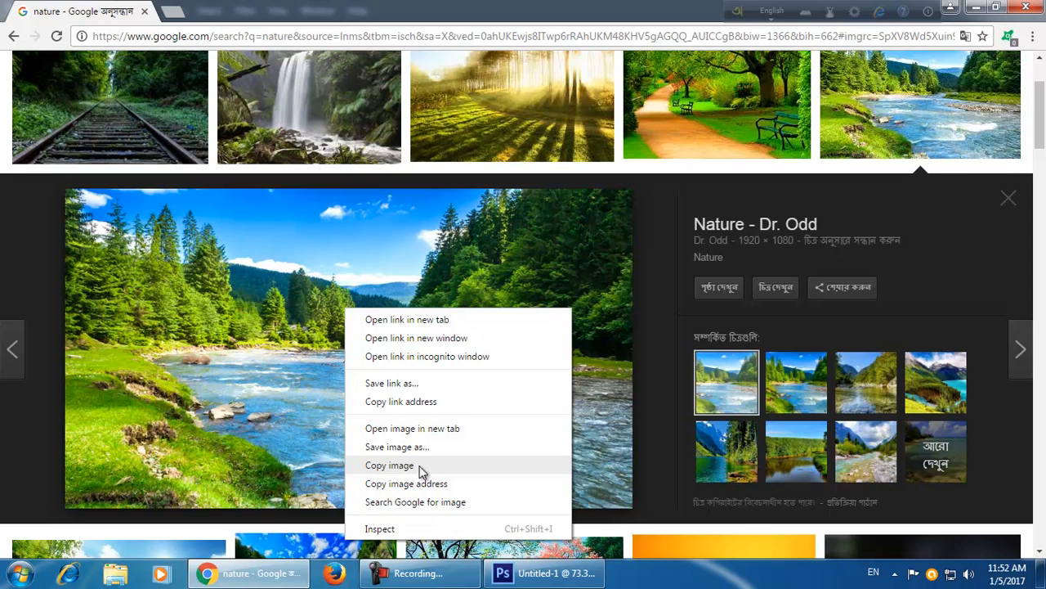
click(454, 450)
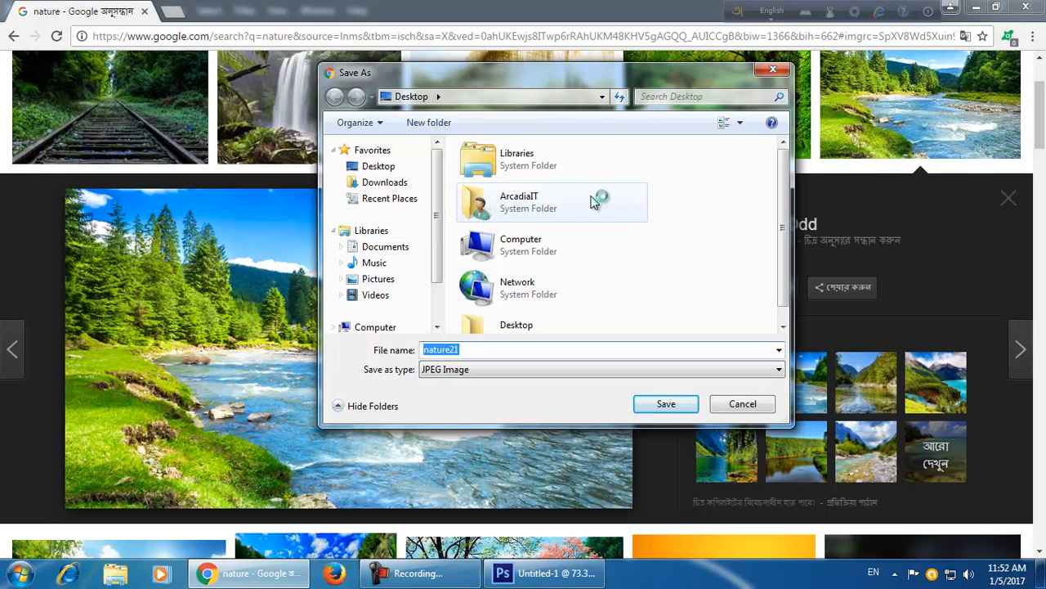
key(Return)
click(562, 573)
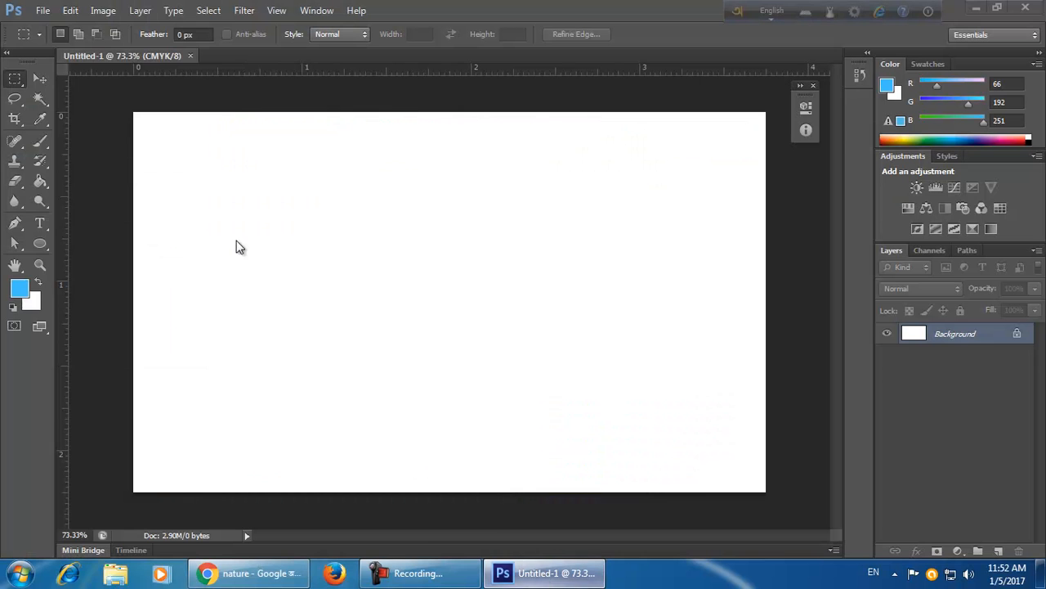
click(42, 10)
click(53, 40)
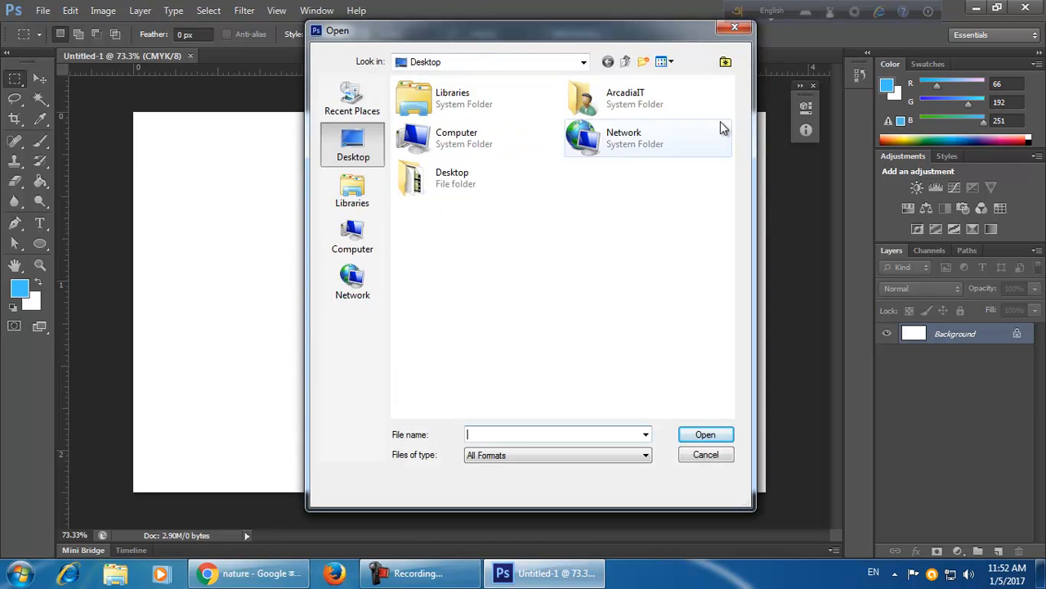
click(732, 31)
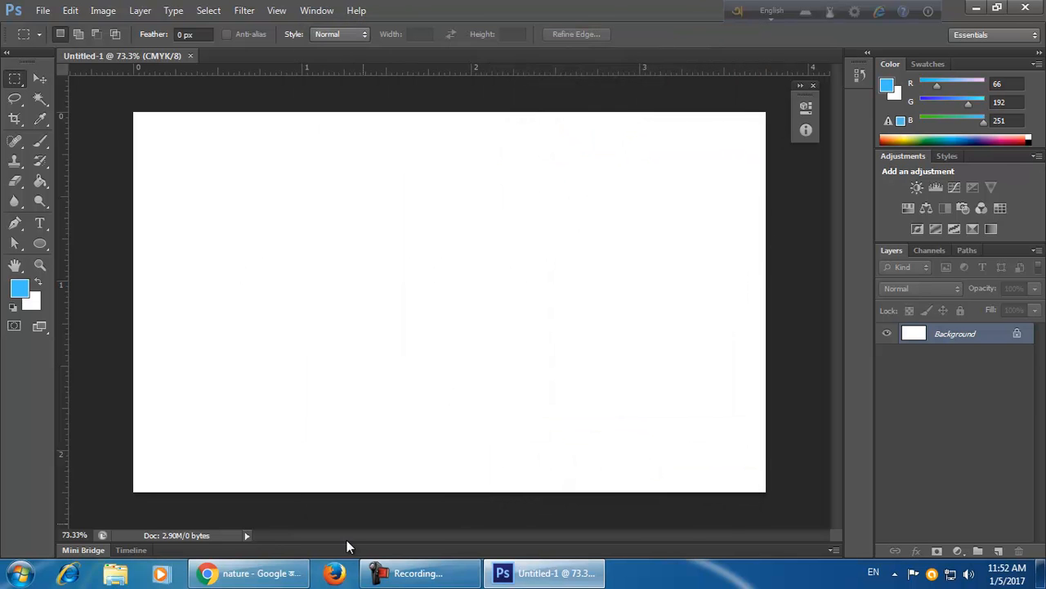
Copy the river landscape image from the browser and paste it into the Photoshop document.
click(278, 582)
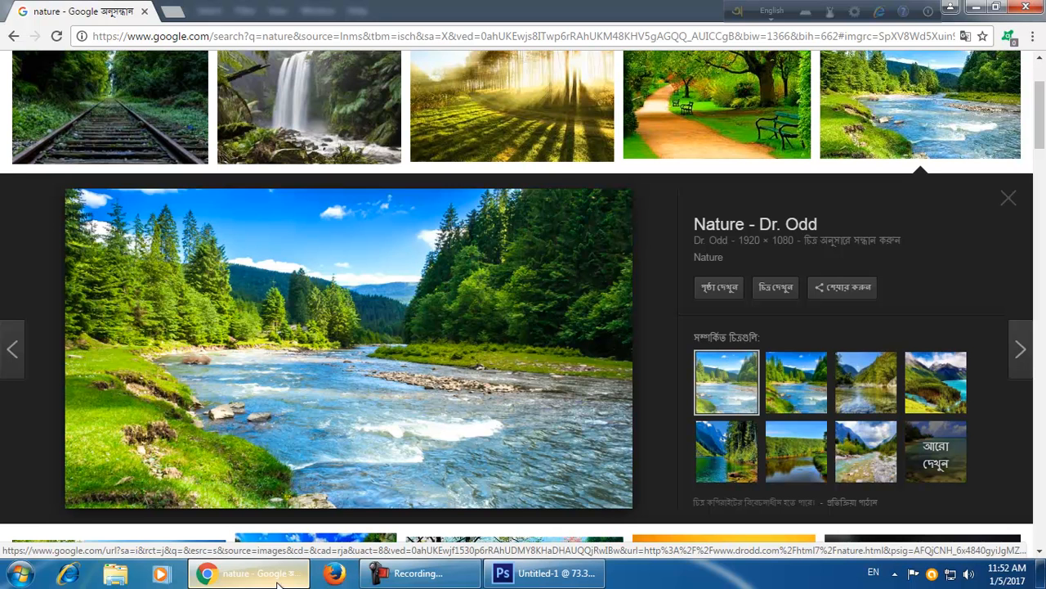
right_click(341, 351)
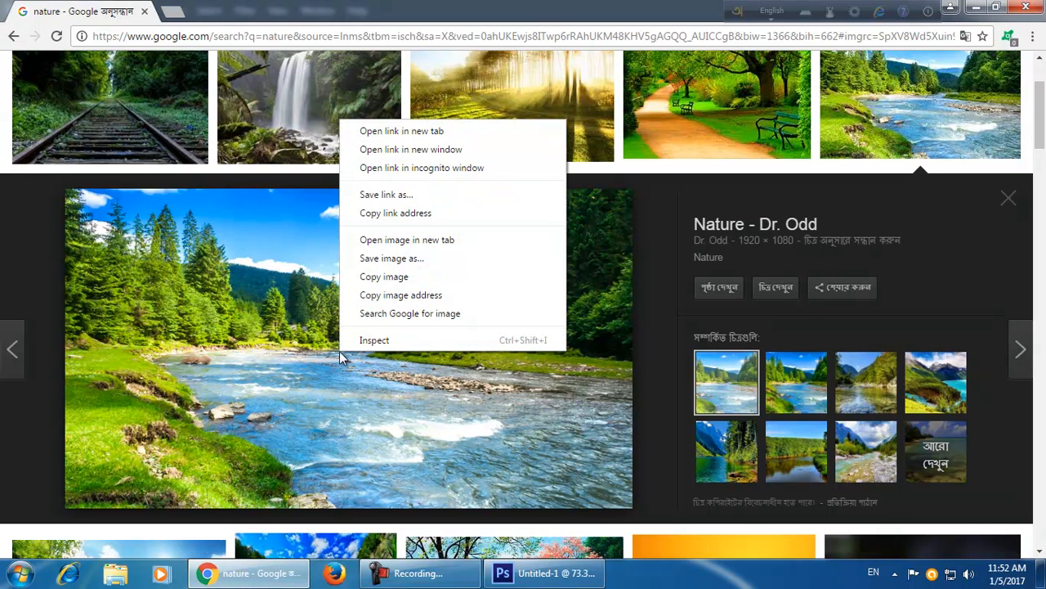
click(432, 279)
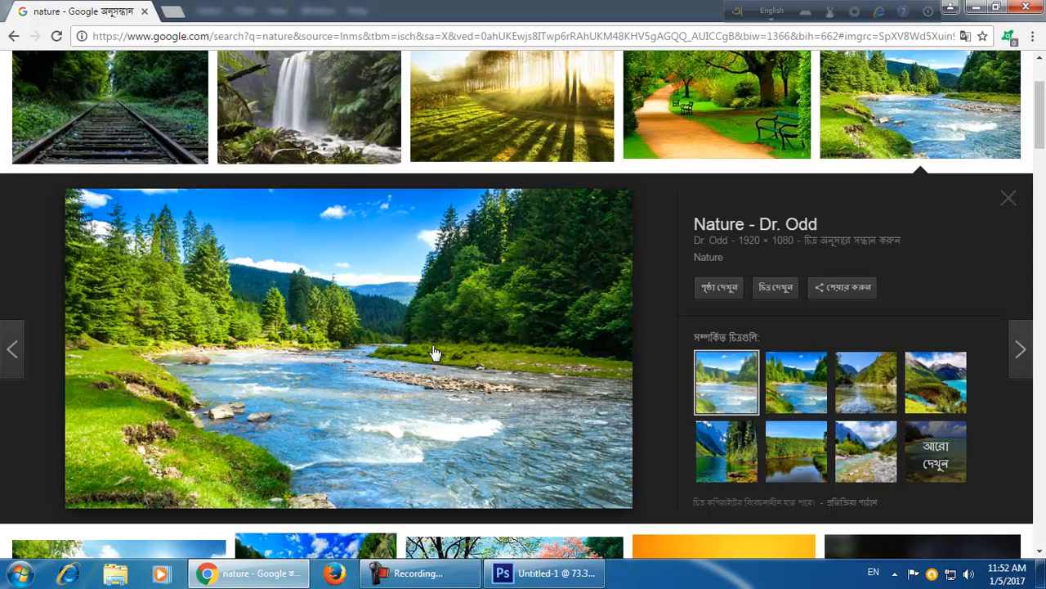
click(544, 572)
click(78, 13)
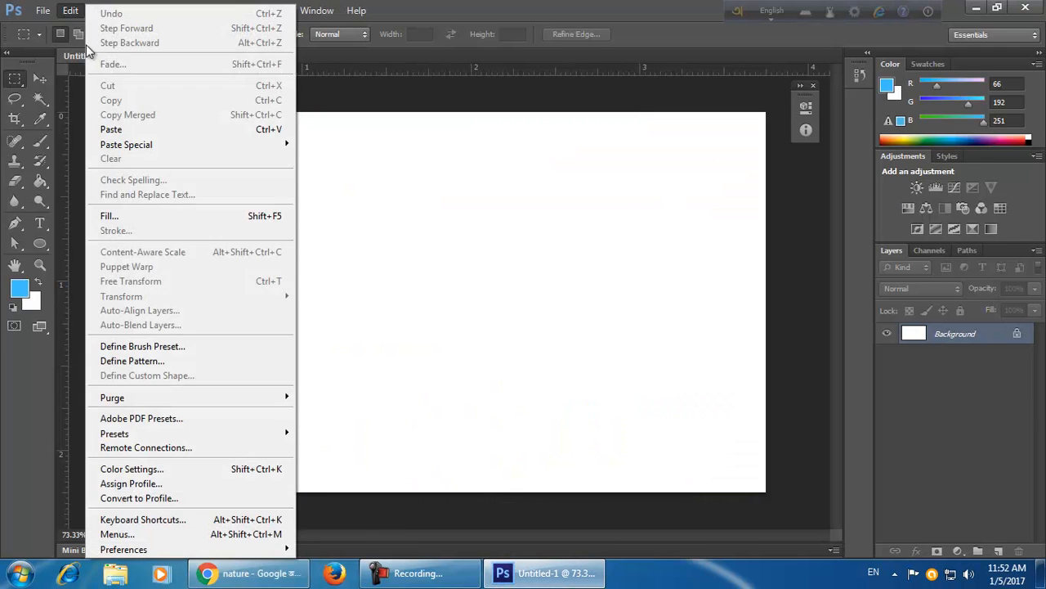
click(140, 128)
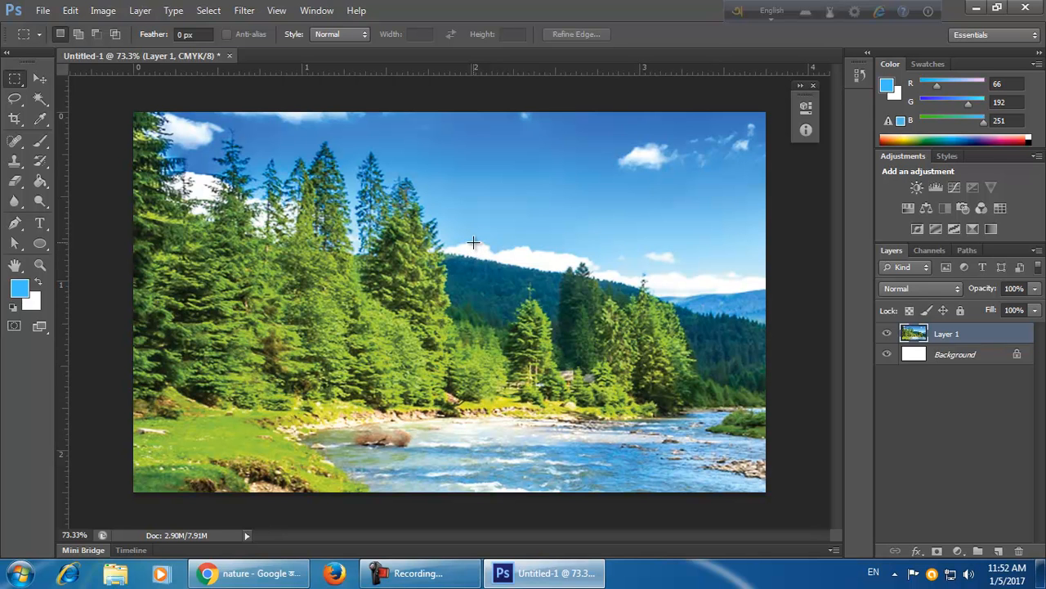
Scale the pasted river layer with Free Transform to fill the whole canvas.
key(ctrl+t)
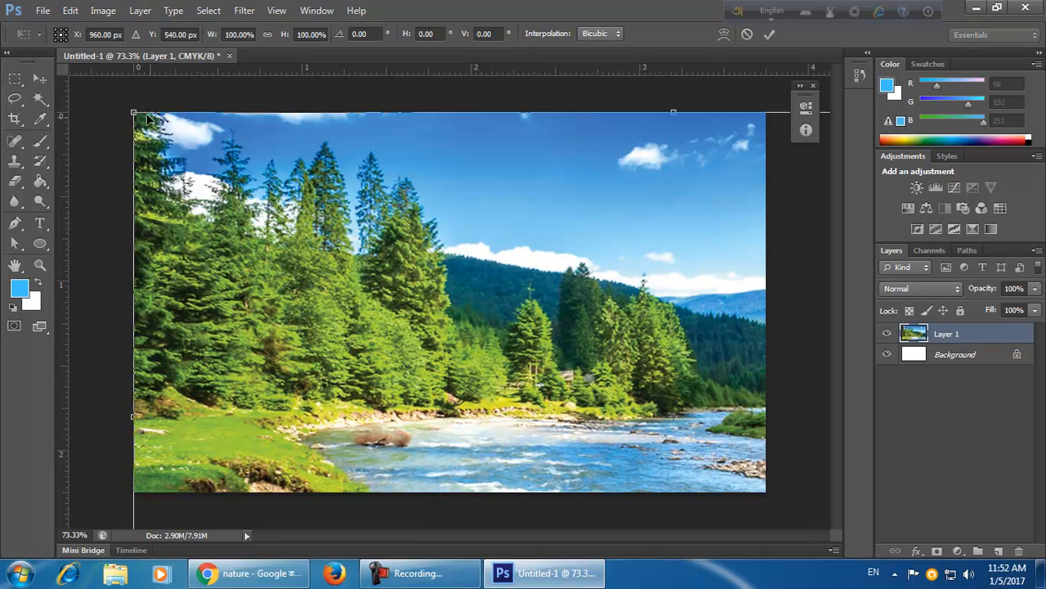
drag(149, 123, 372, 297)
drag(549, 391, 297, 246)
drag(657, 408, 644, 397)
drag(695, 428, 766, 491)
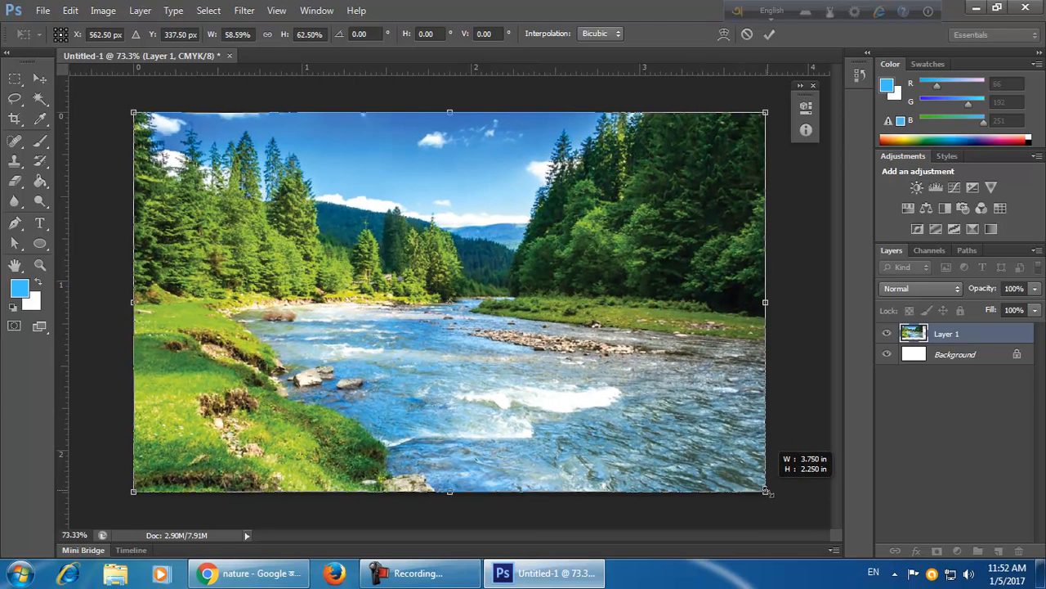
click(771, 35)
Find the tree-and-meadow image among the results and copy it.
click(270, 571)
scroll(484, 273, up, 2)
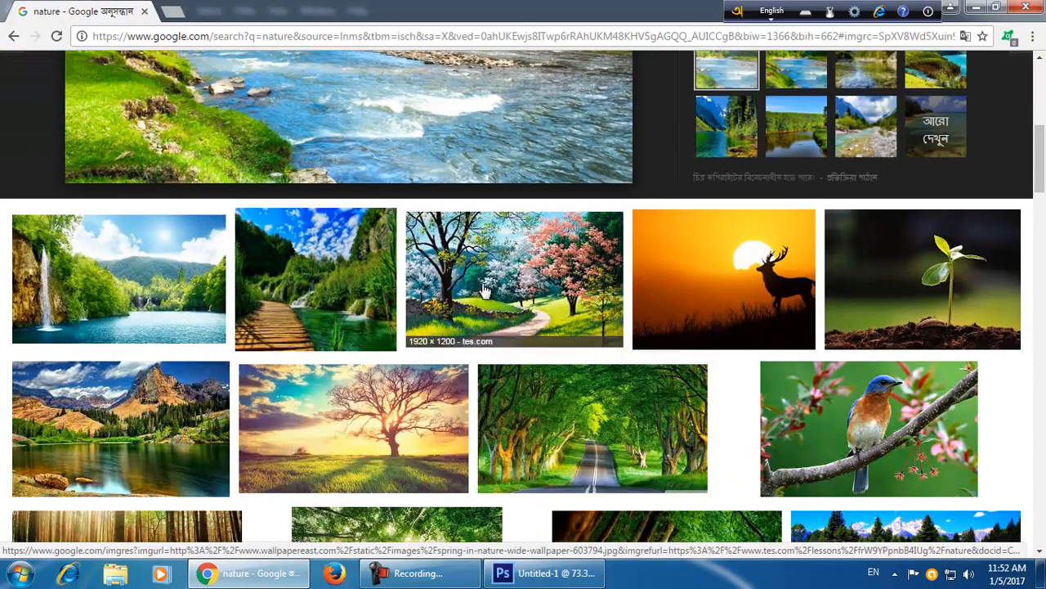
click(312, 327)
scroll(312, 327, down, 6)
scroll(405, 365, down, 7)
click(373, 259)
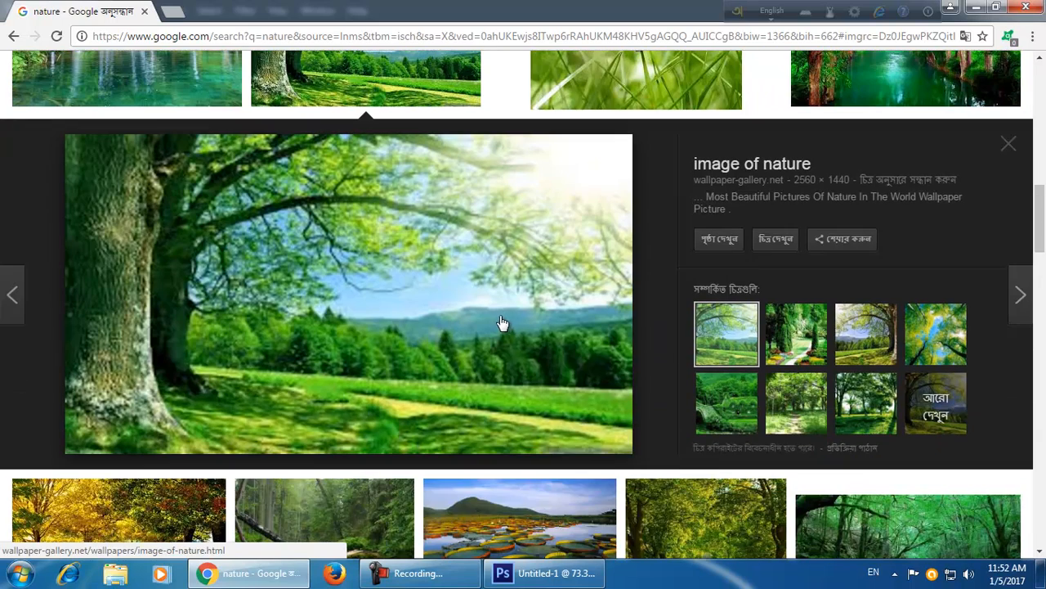
right_click(495, 317)
click(540, 472)
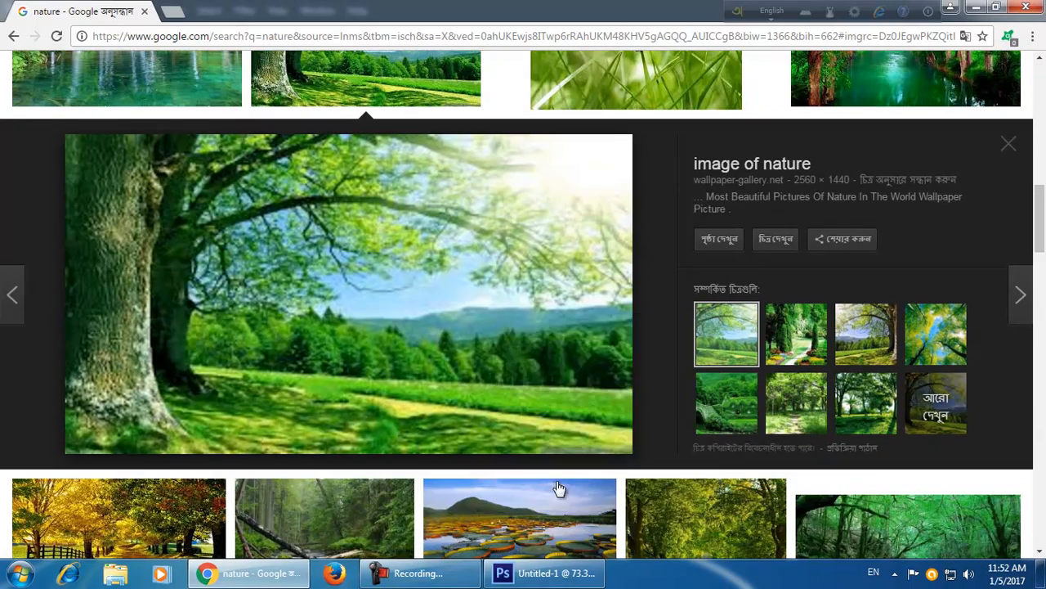
Paste the copied tree-and-meadow image into the Photoshop document as a new layer.
click(536, 572)
key(ctrl+v)
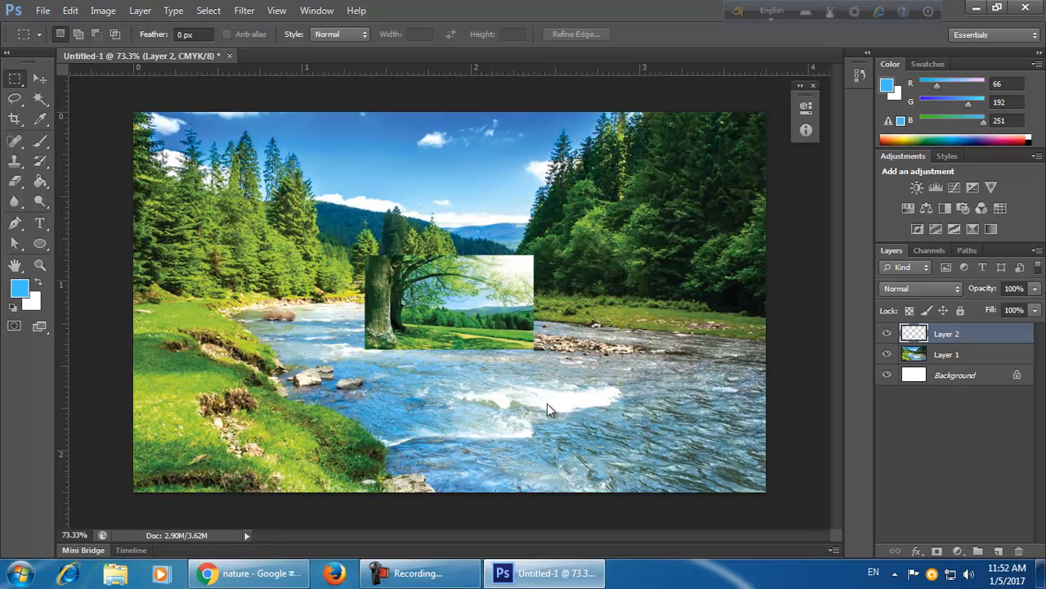
key(t)
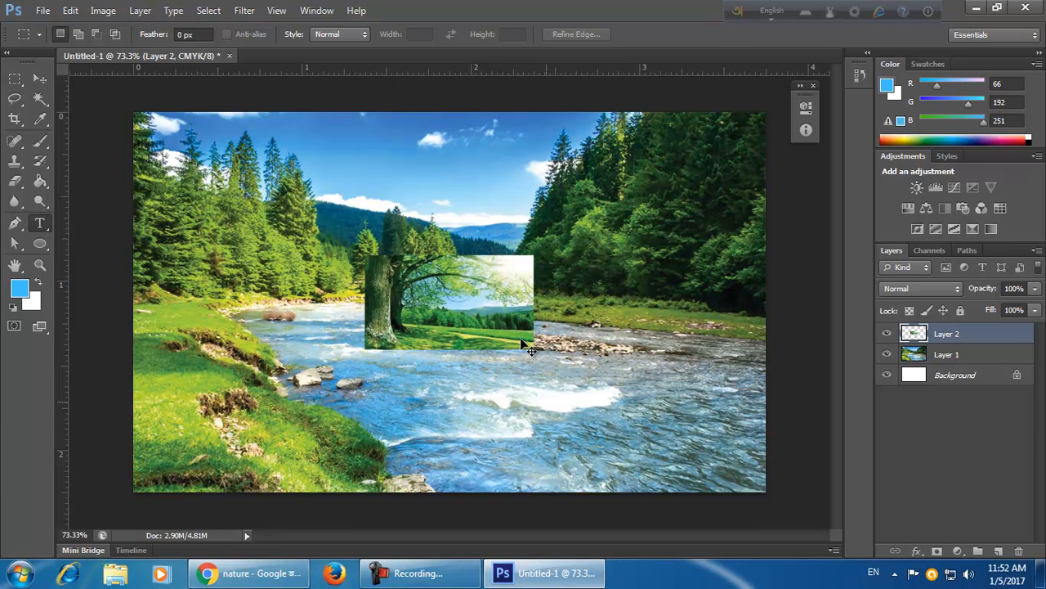
Scale the pasted tree layer with Free Transform so it covers the whole canvas.
key(ctrl+t)
drag(533, 349, 745, 584)
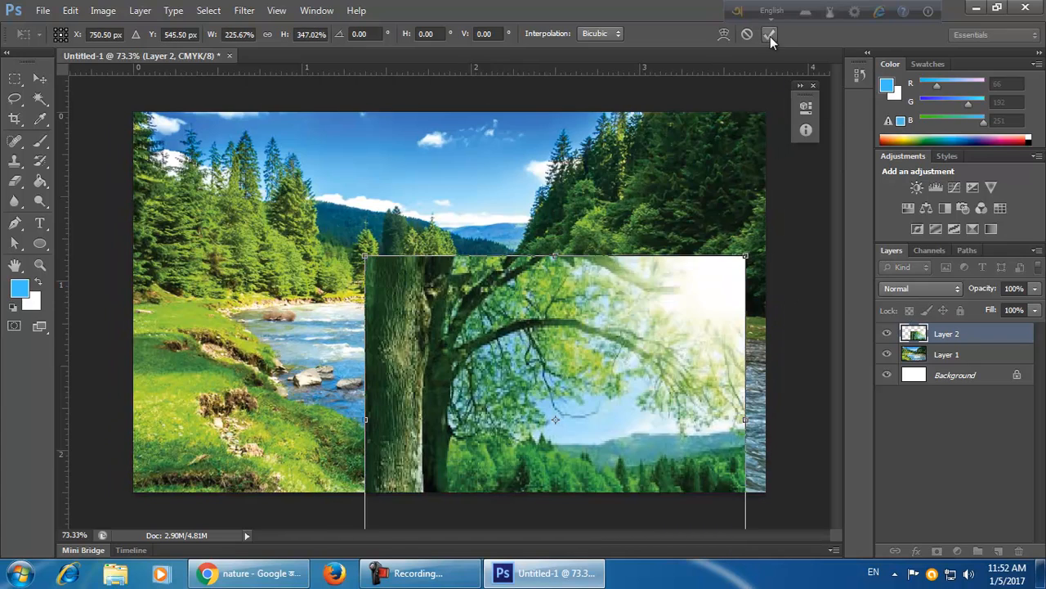
drag(365, 255, 100, 112)
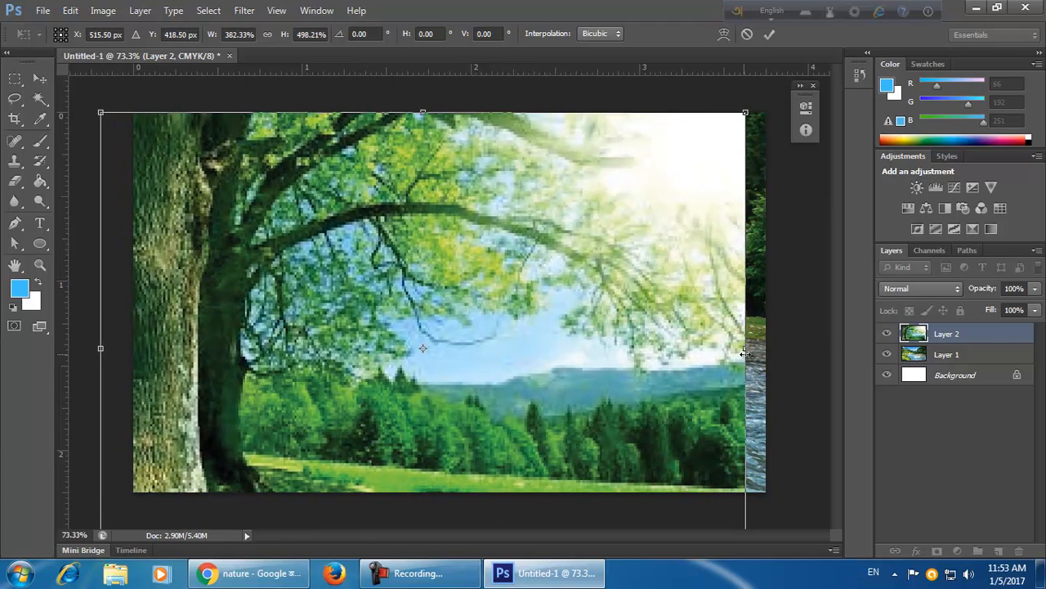
drag(744, 353, 767, 353)
click(770, 34)
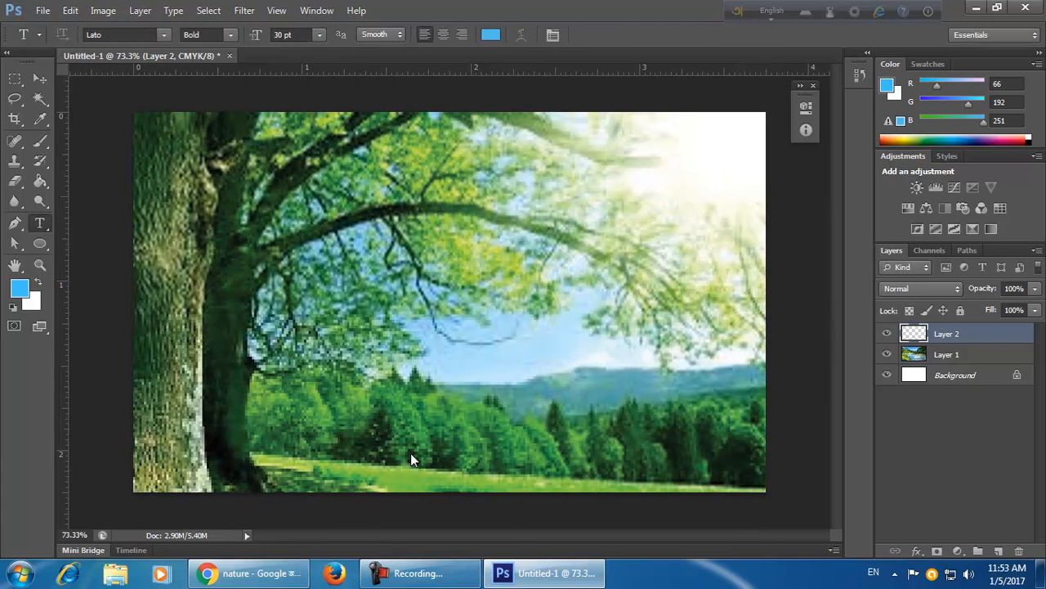
Open the water lily lake image in the search results and copy it.
click(250, 573)
scroll(411, 421, down, 3)
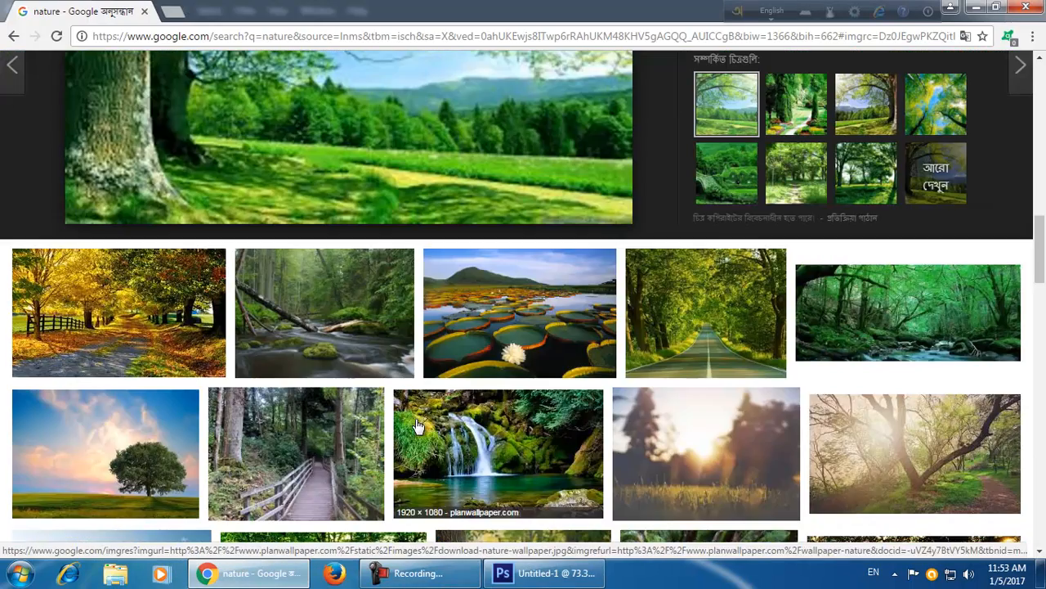
click(535, 349)
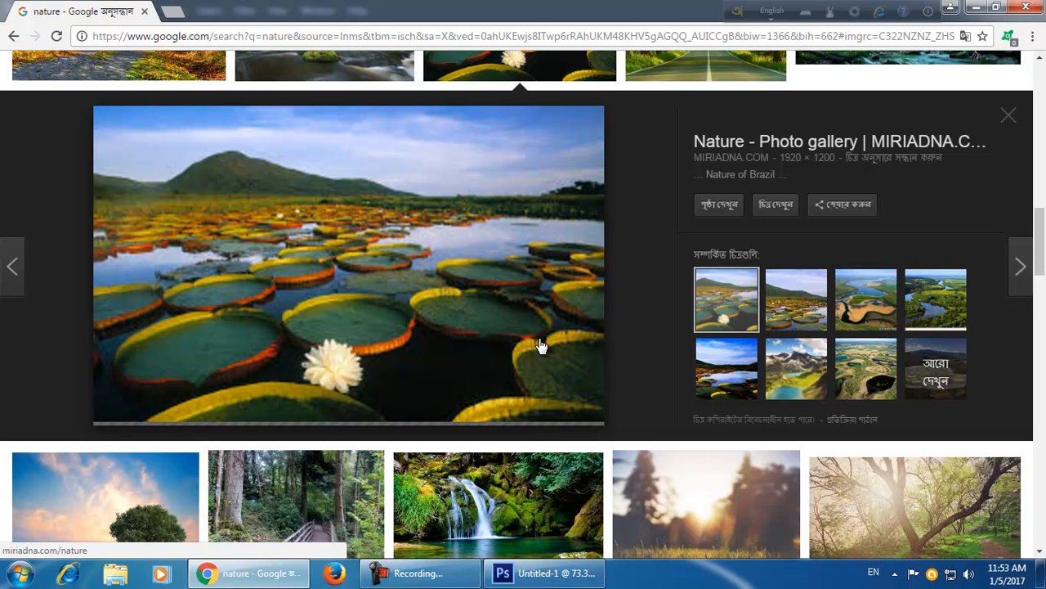
right_click(442, 337)
click(485, 252)
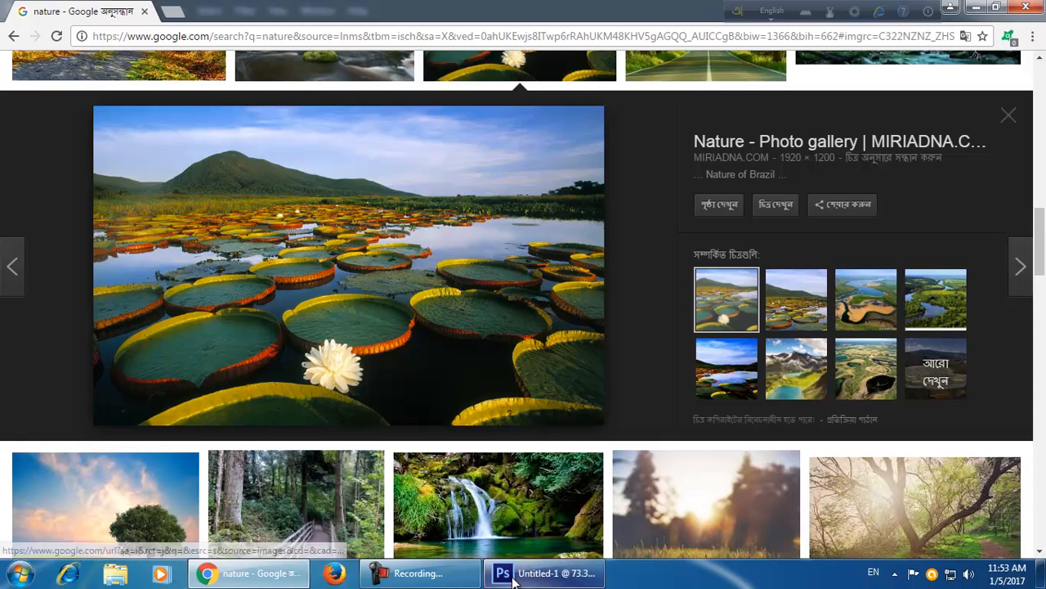
Paste the water lily image into the document as a new top layer and switch to the Move tool.
click(540, 573)
key(ctrl+v)
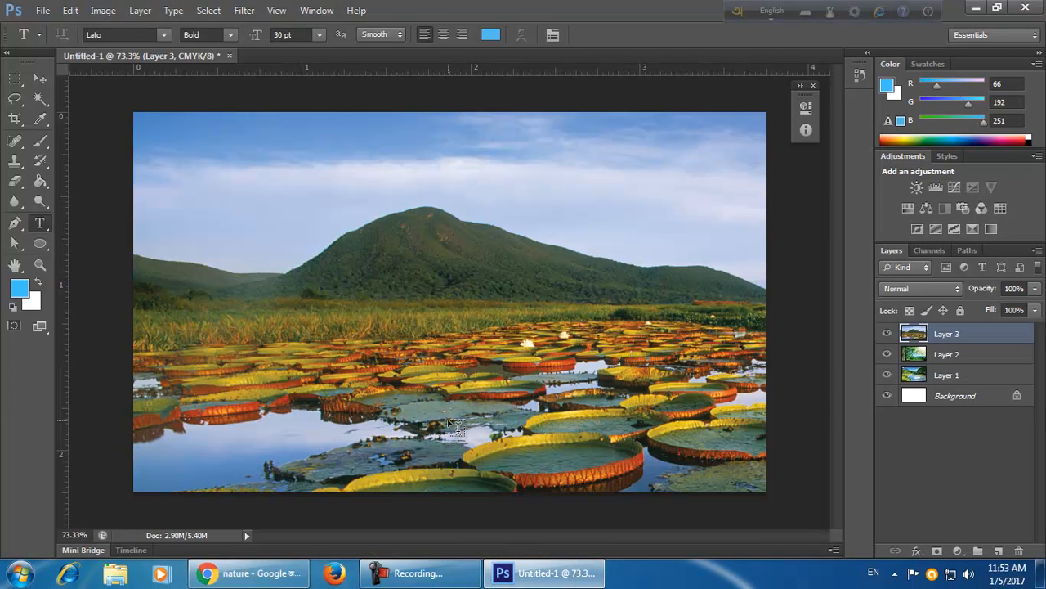
click(40, 79)
Select each layer in turn to inspect the layer stack.
click(937, 478)
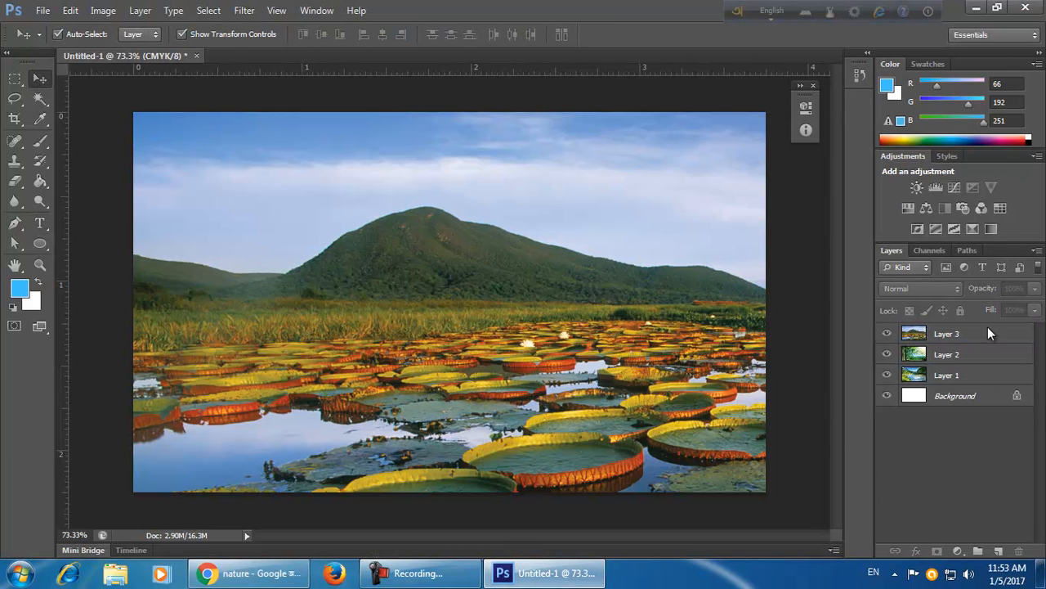
click(966, 374)
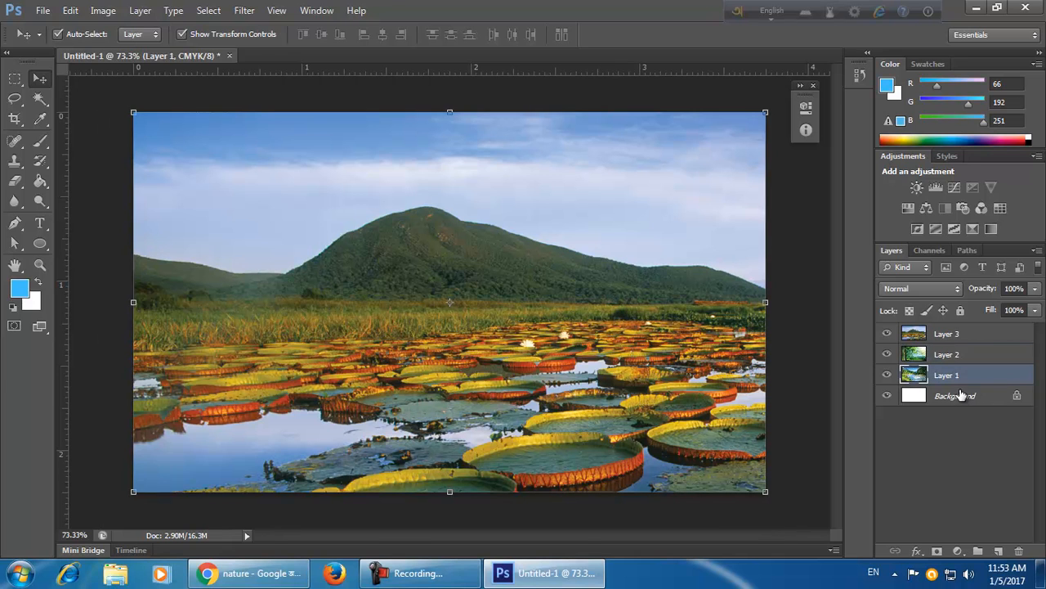
click(958, 396)
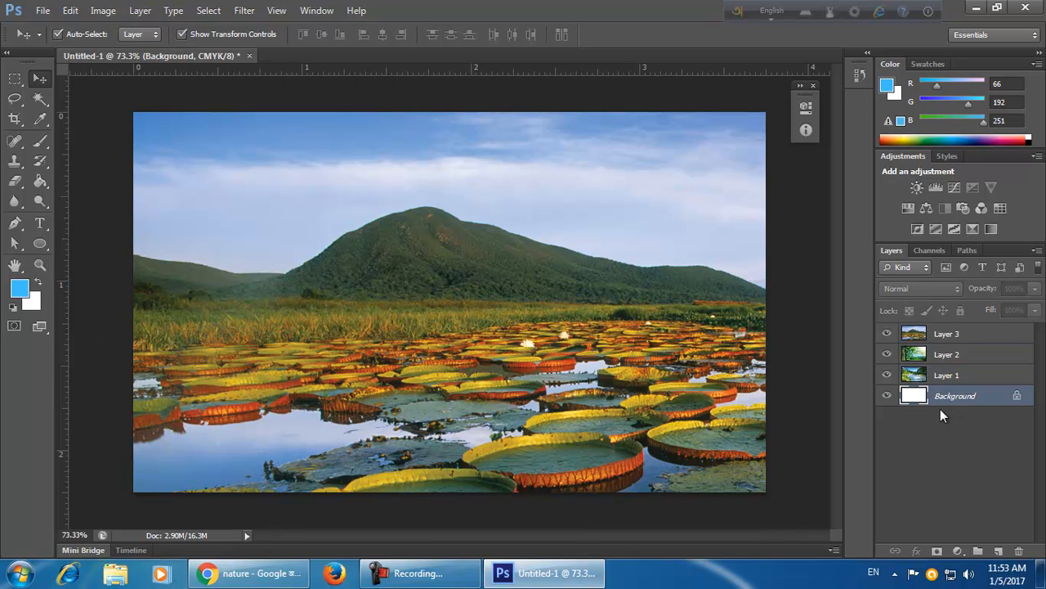
click(960, 339)
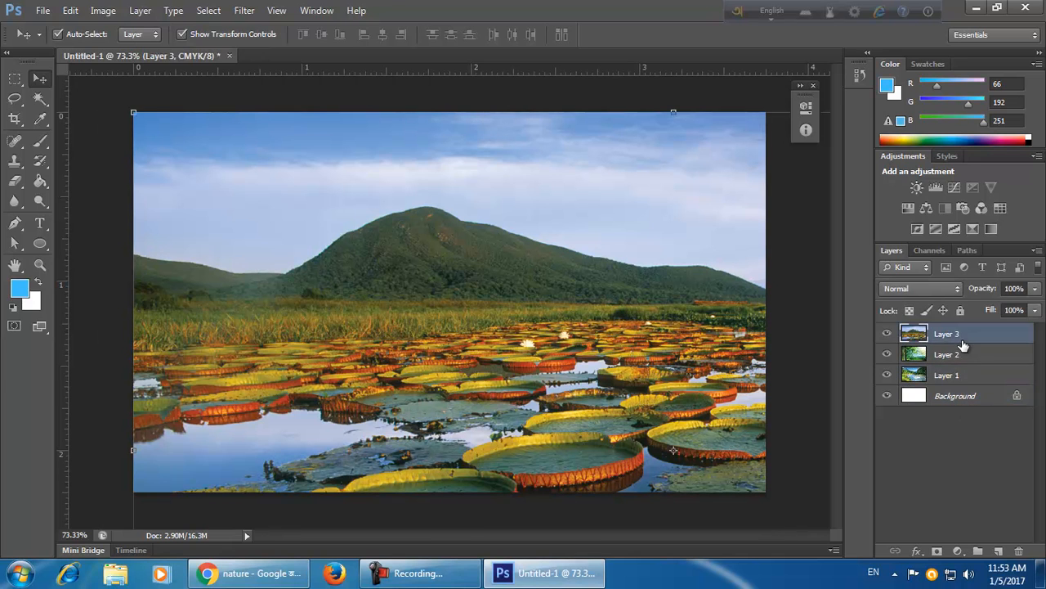
click(952, 406)
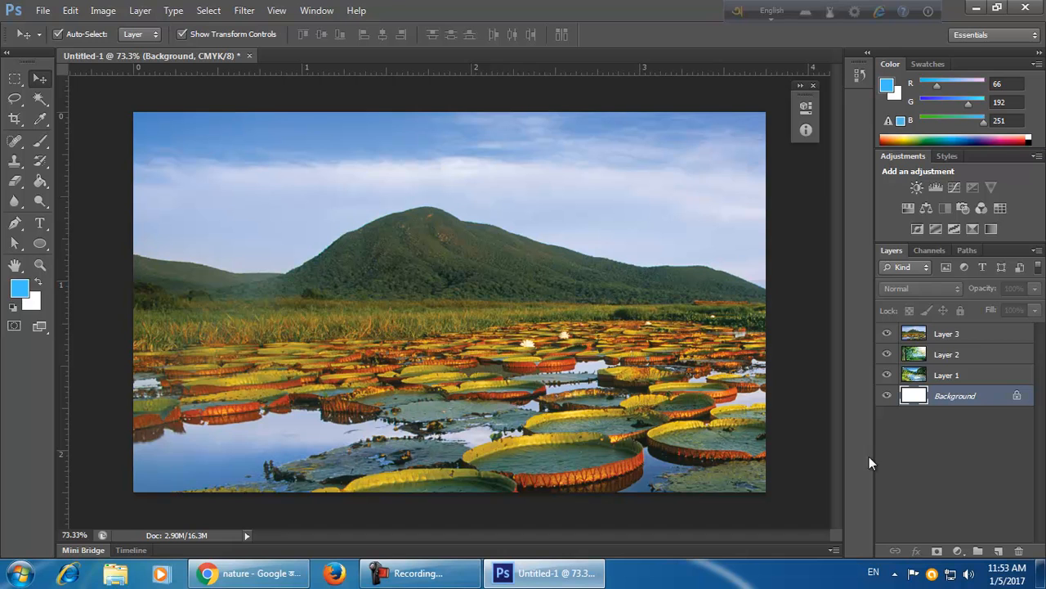
click(940, 378)
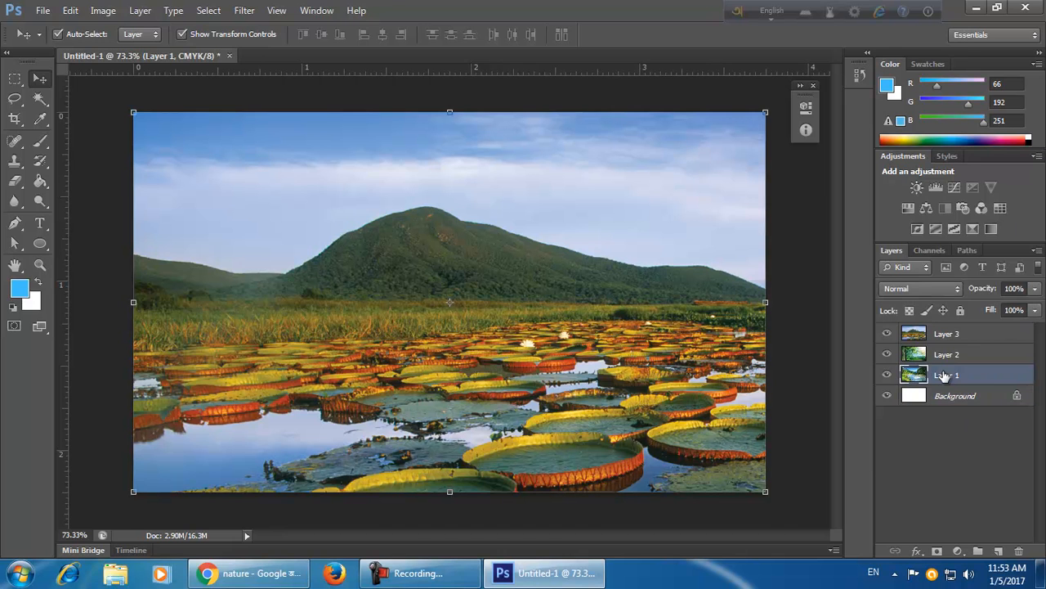
click(949, 357)
click(955, 336)
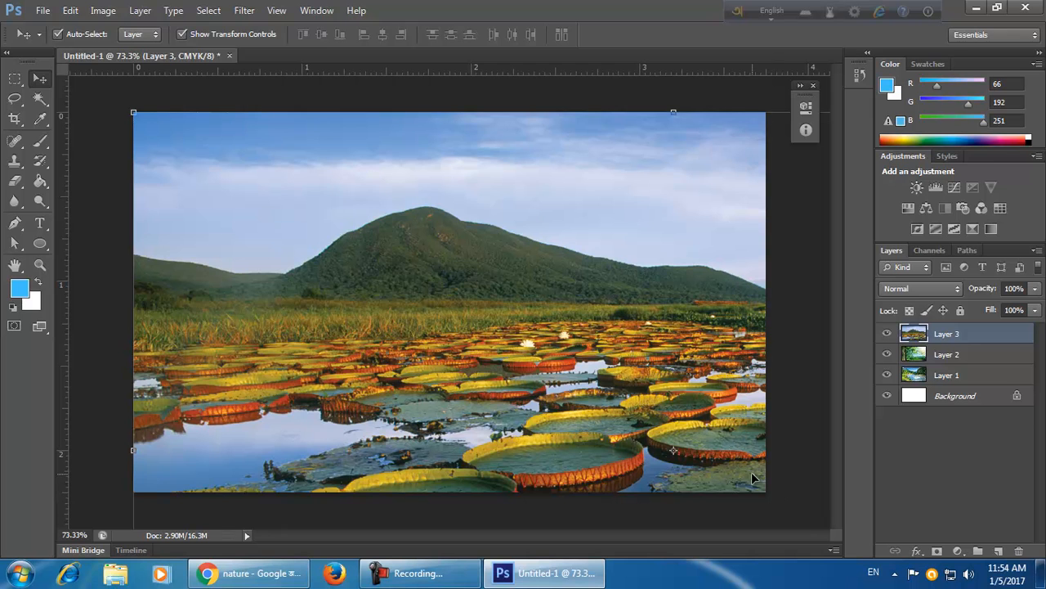
Scale the water lily layer down with Free Transform so it sits centred over the tree image.
key(ctrl+t)
drag(132, 111, 306, 220)
drag(604, 328, 443, 223)
drag(147, 123, 323, 239)
drag(596, 381, 486, 311)
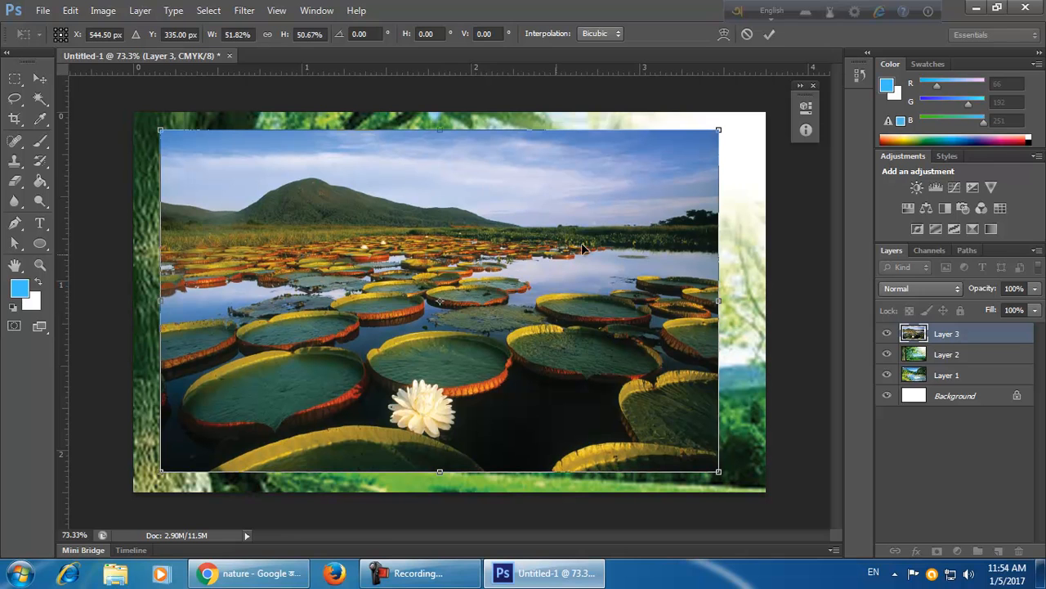
click(769, 35)
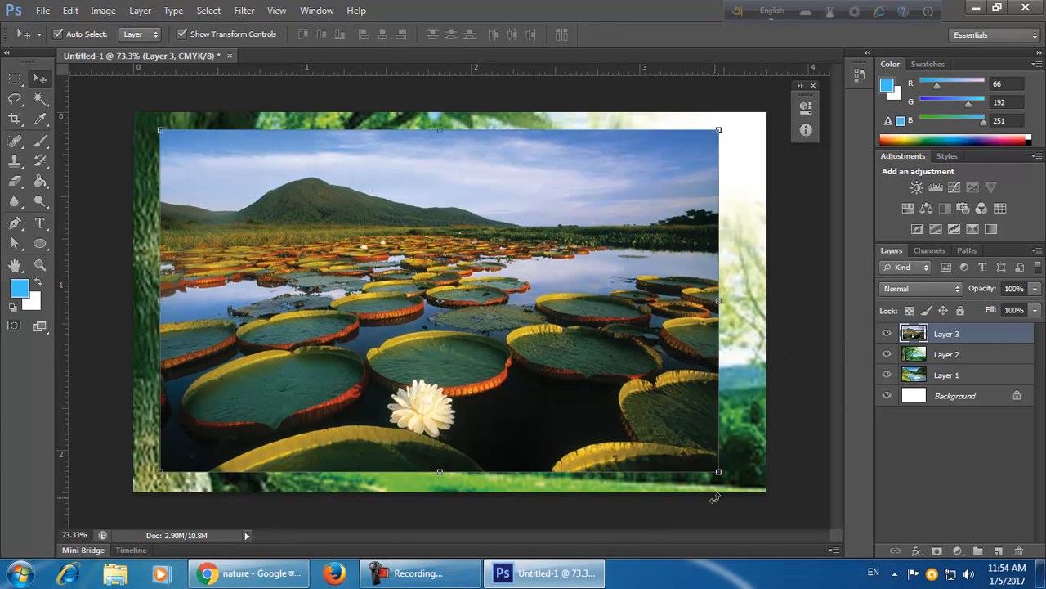
drag(718, 472, 689, 370)
click(770, 35)
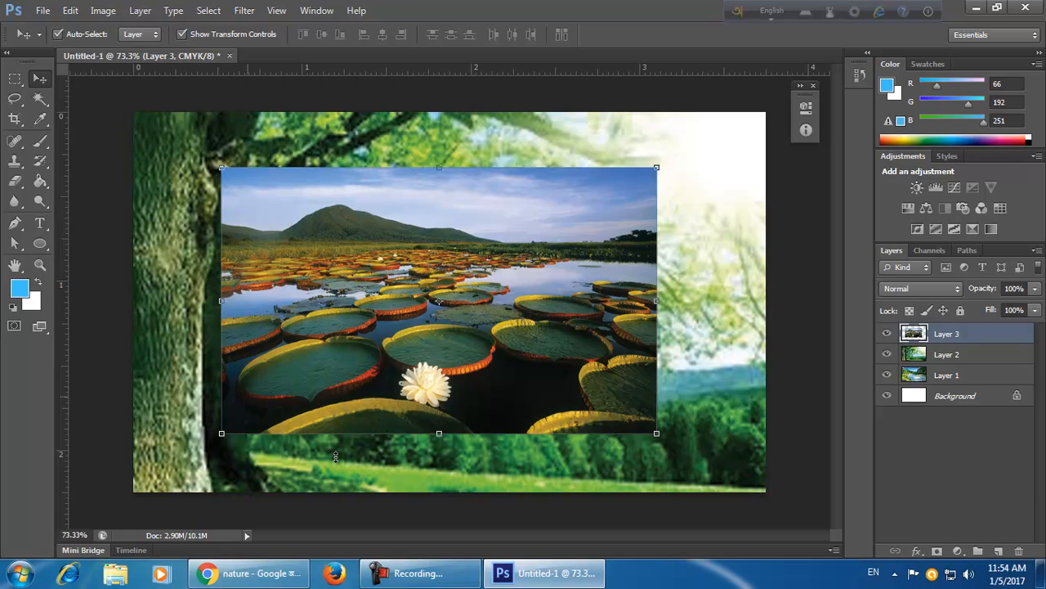
Scale the tree layer down to about 78% so the river image shows around its edges.
click(950, 357)
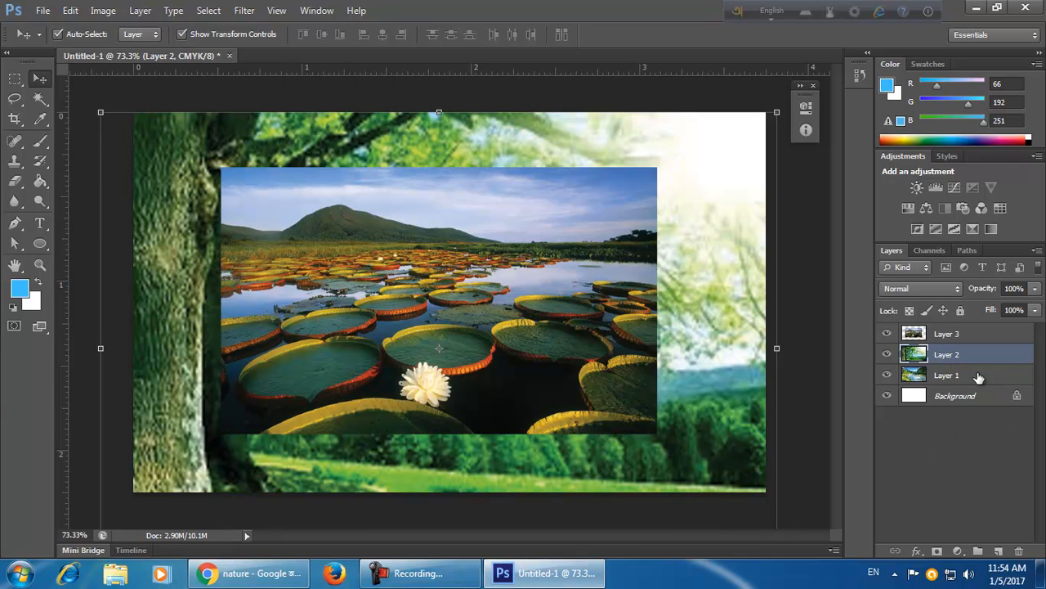
click(979, 376)
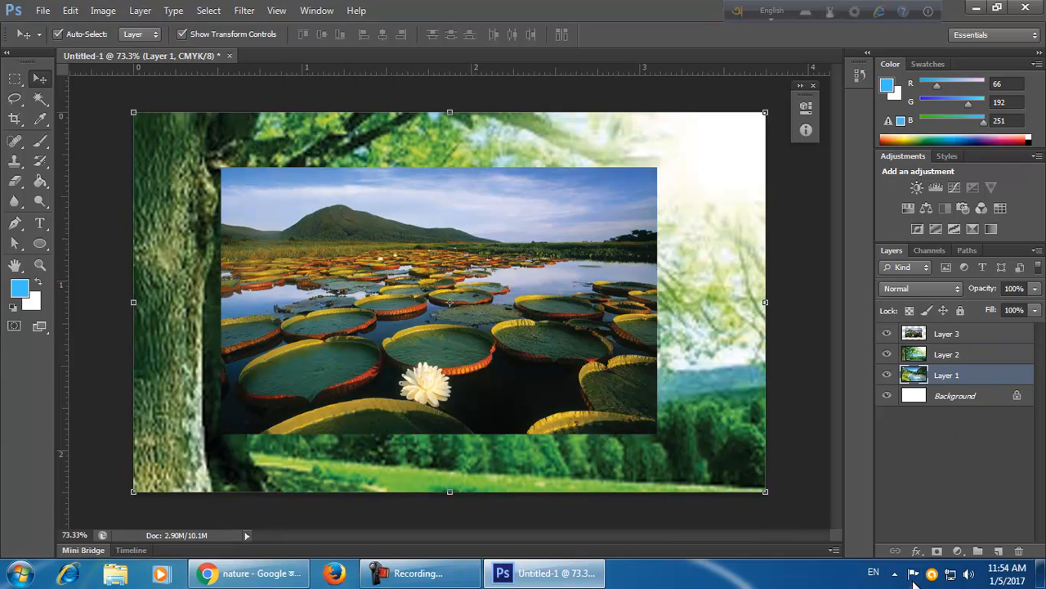
click(988, 360)
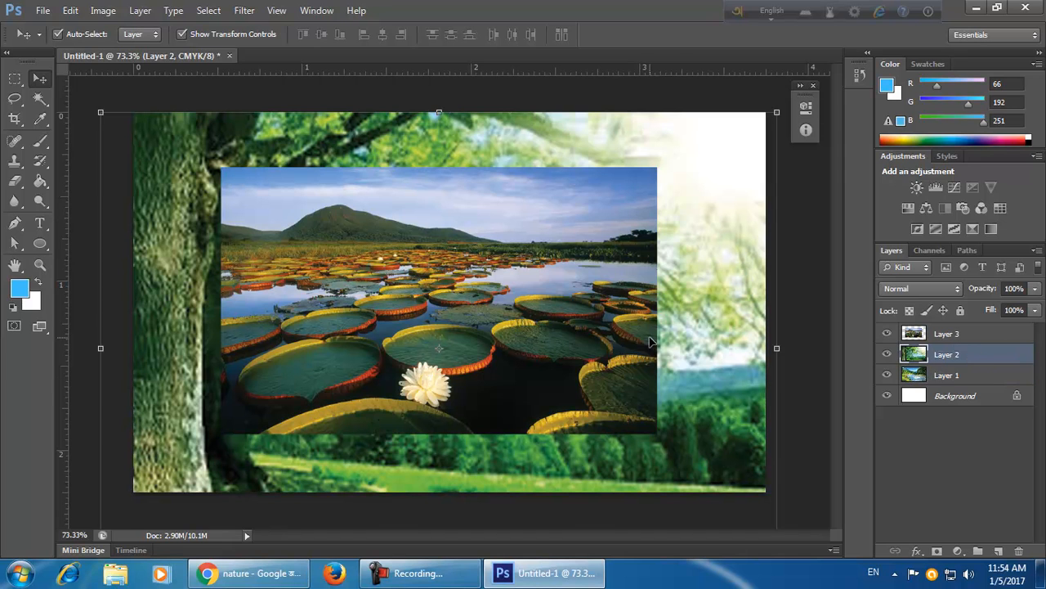
drag(101, 112, 188, 164)
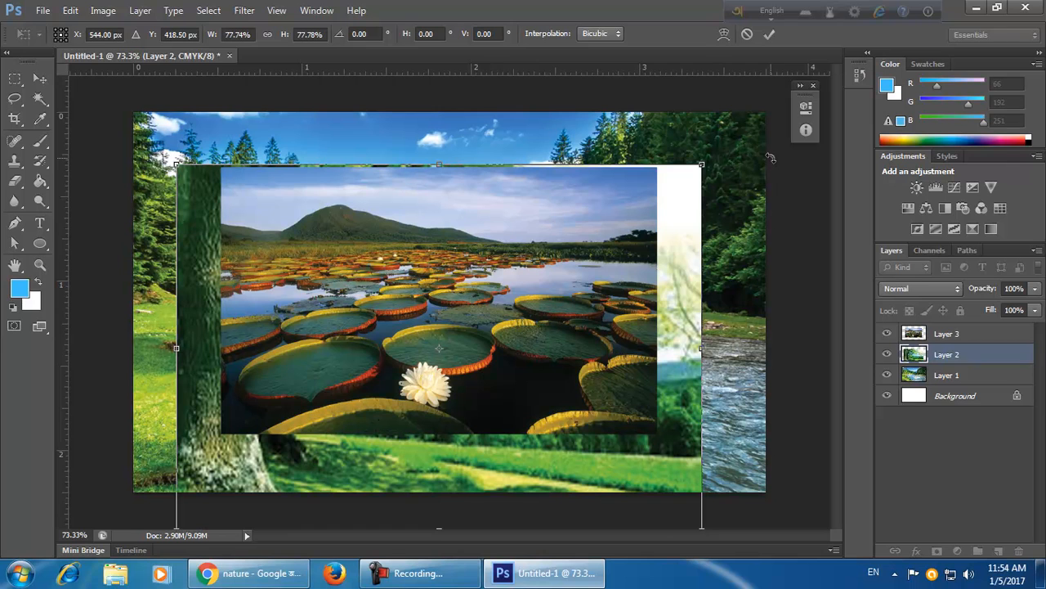
click(769, 34)
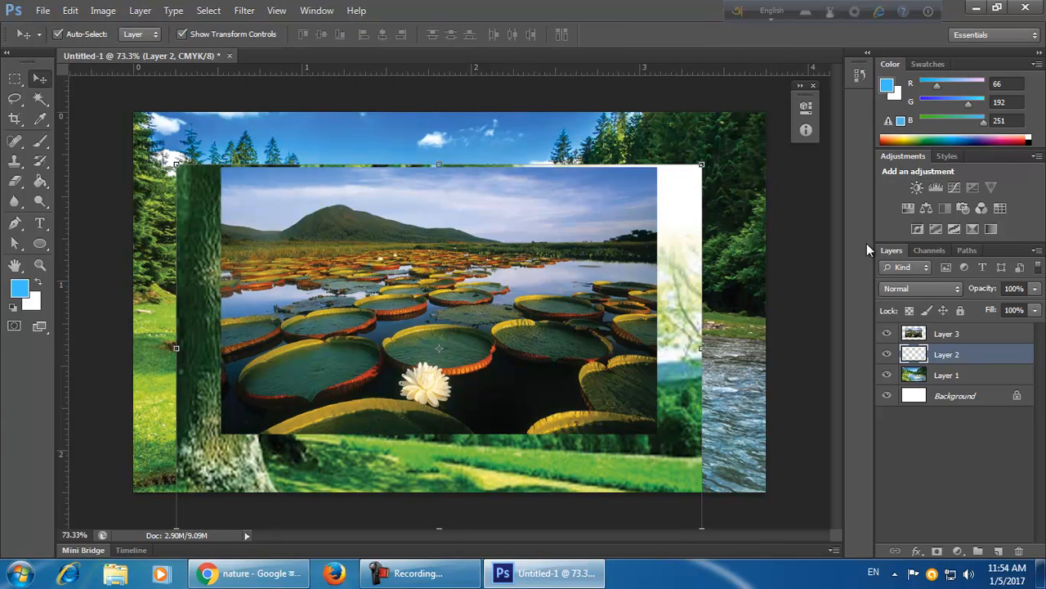
Scale the river layer down to about 90% with Free Transform.
click(963, 374)
key(ctrl+t)
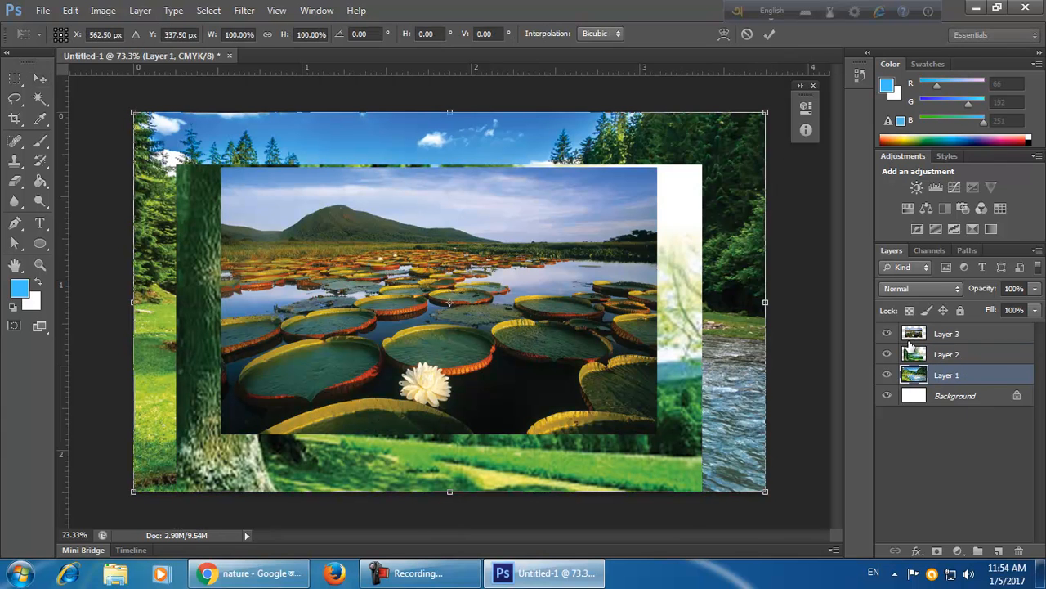
drag(757, 125, 727, 143)
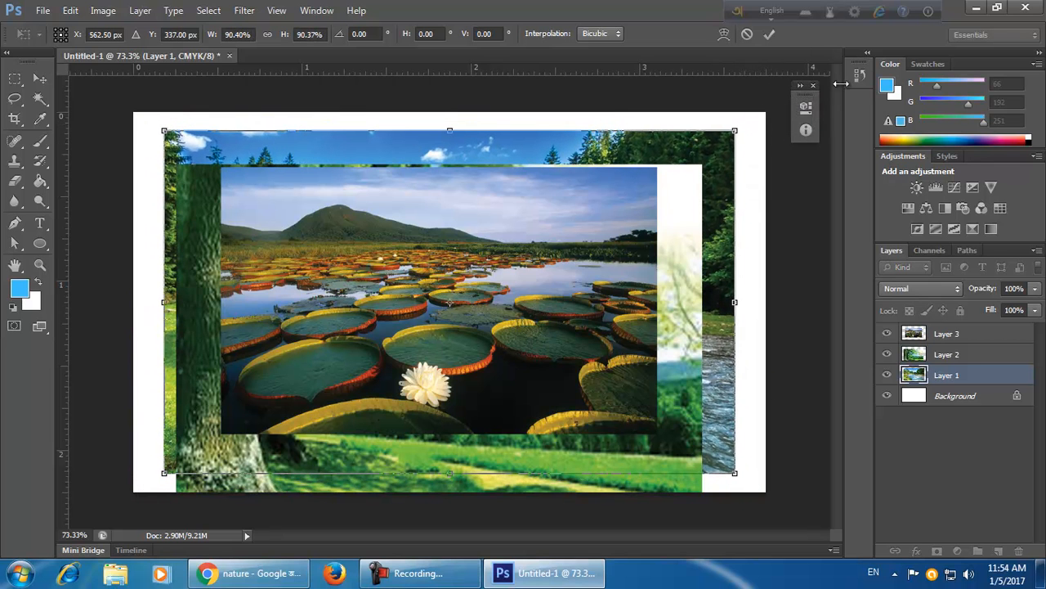
click(769, 34)
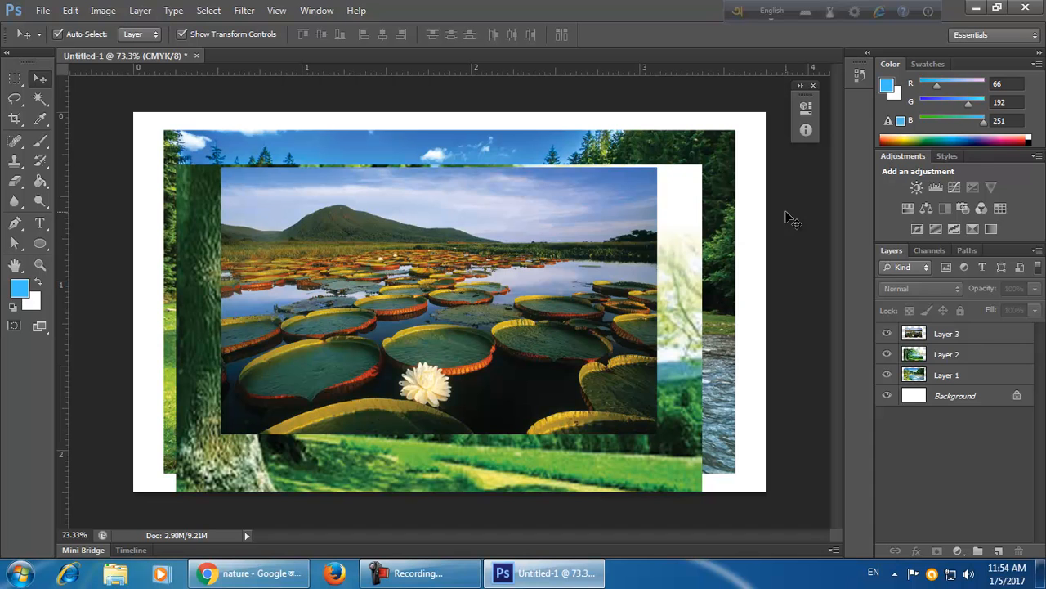
Move the water lily layer down and scale it to about 66%.
drag(583, 308, 587, 342)
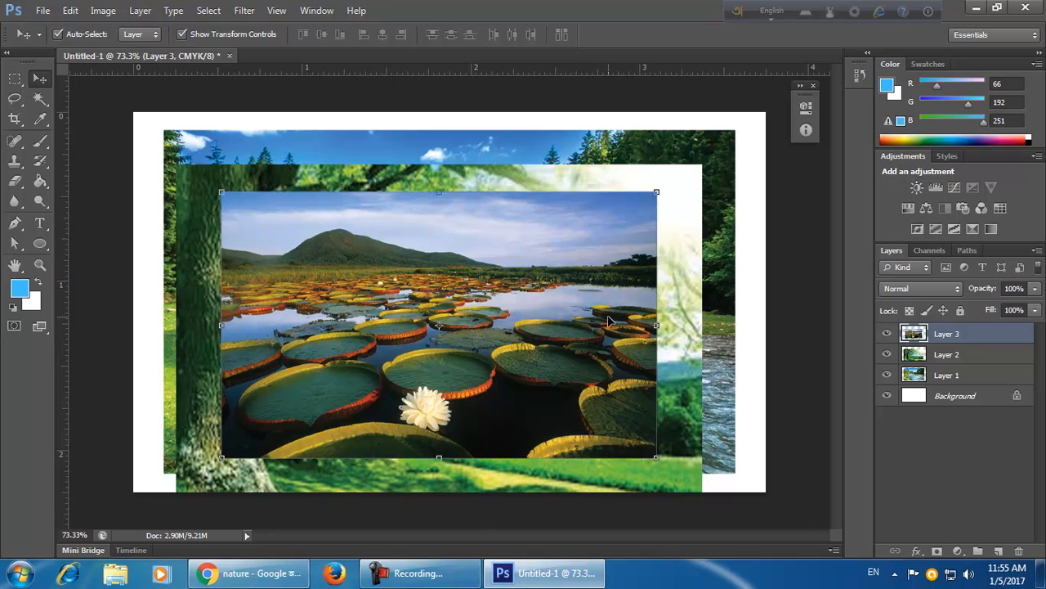
click(802, 417)
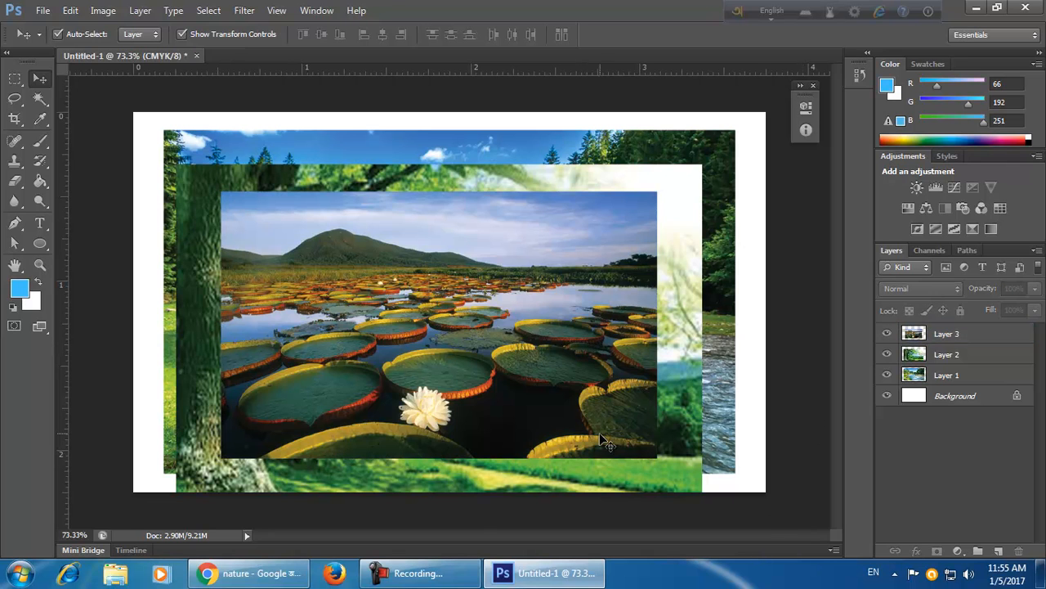
click(606, 398)
drag(661, 446, 581, 411)
click(769, 35)
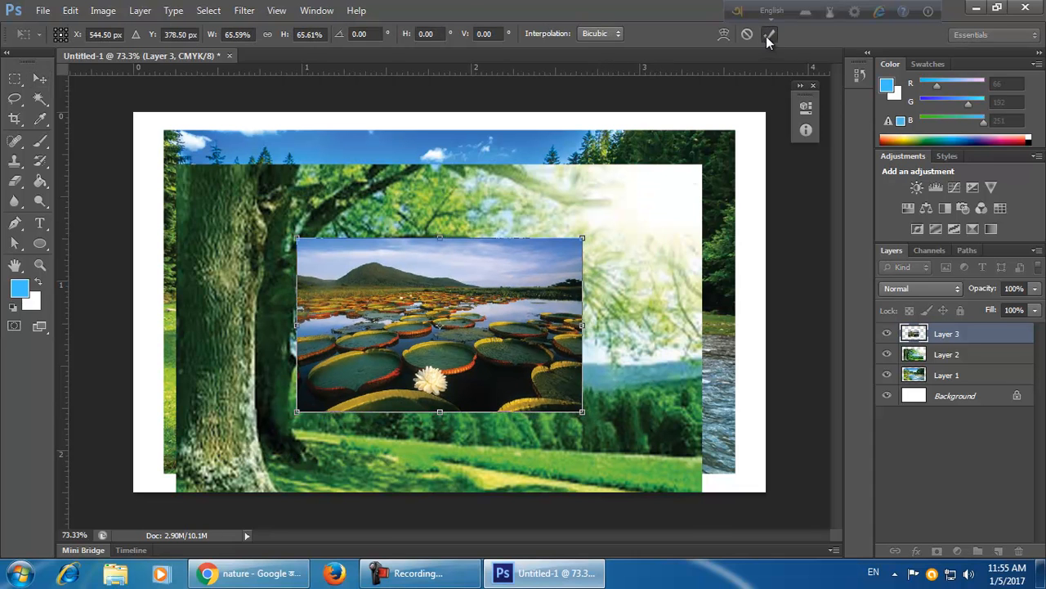
Shrink the tree layer further with Free Transform from its lower-right corner.
click(635, 384)
key(ctrl+t)
drag(701, 528, 644, 411)
key(Return)
Scale the river layer down to about 88% with Free Transform.
click(684, 332)
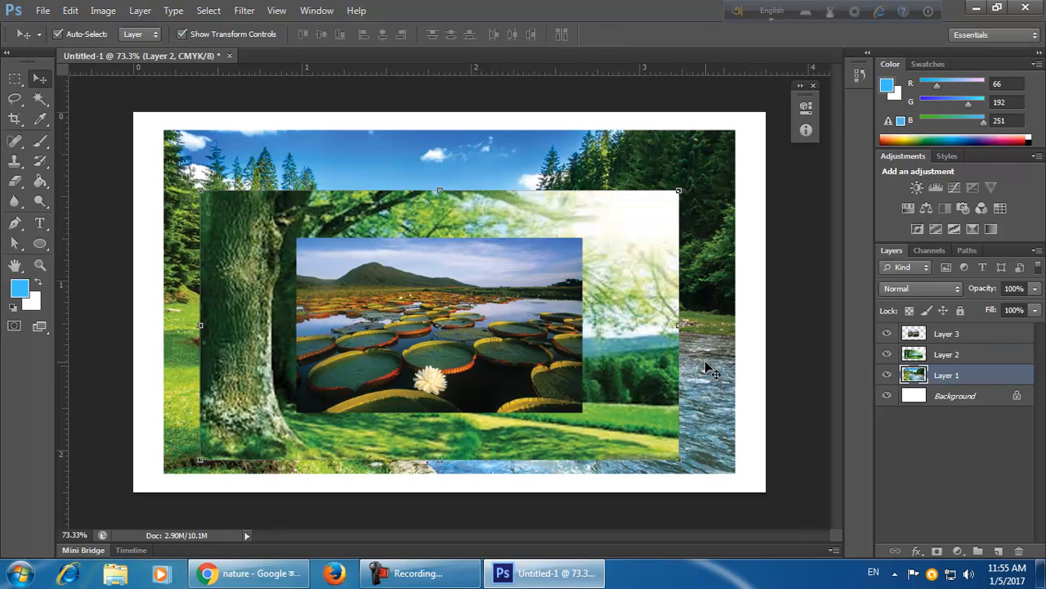
key(ctrl+t)
drag(734, 472, 705, 420)
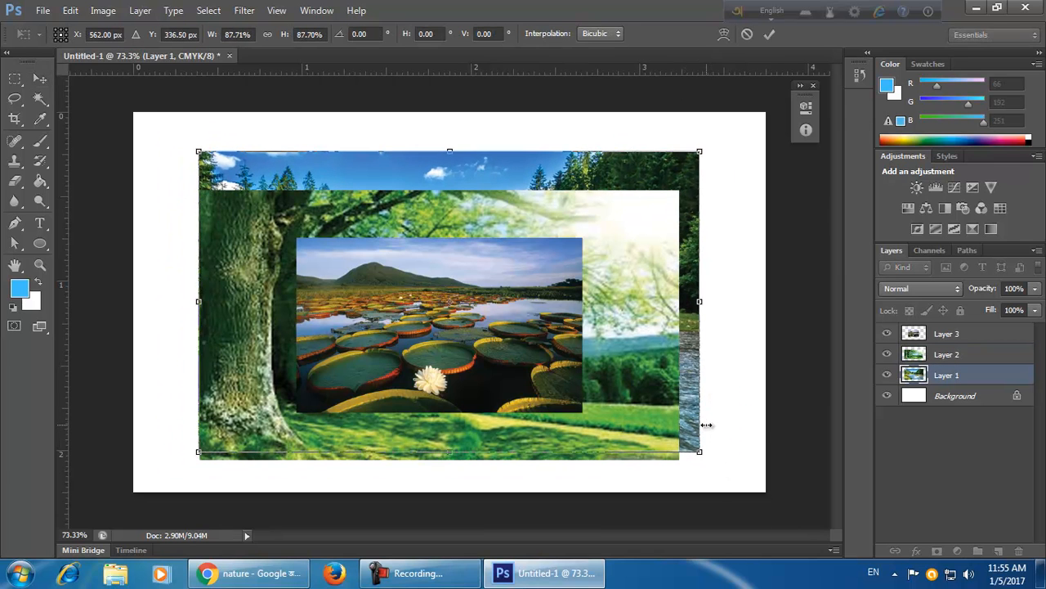
click(769, 33)
Move the water lily layer slightly right and down.
drag(574, 349, 599, 376)
click(647, 351)
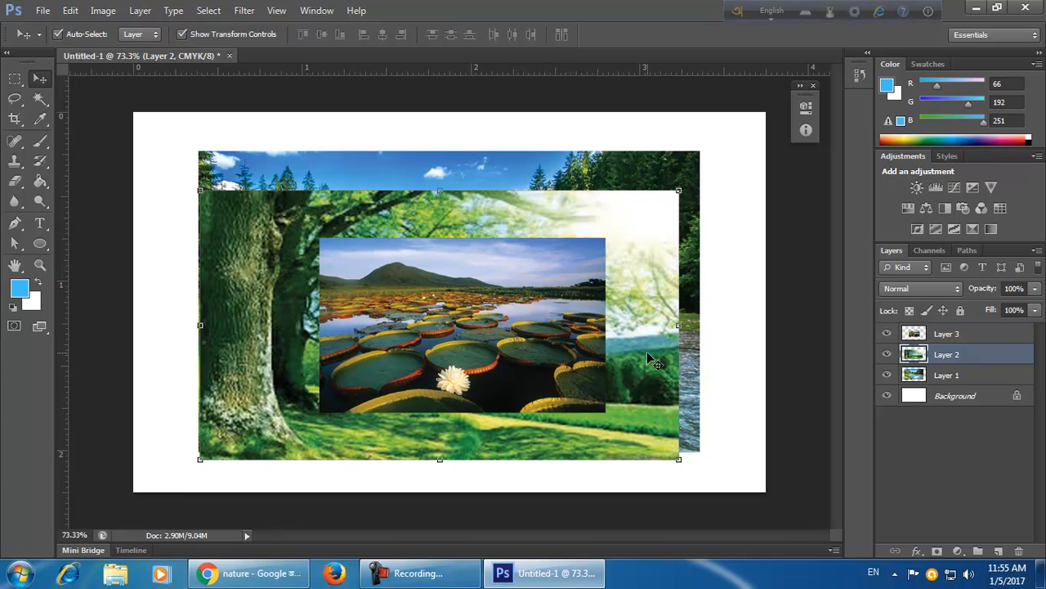
Select the layers one by one to check their stacking and arrangement.
click(948, 337)
click(953, 355)
click(956, 335)
click(946, 357)
click(958, 374)
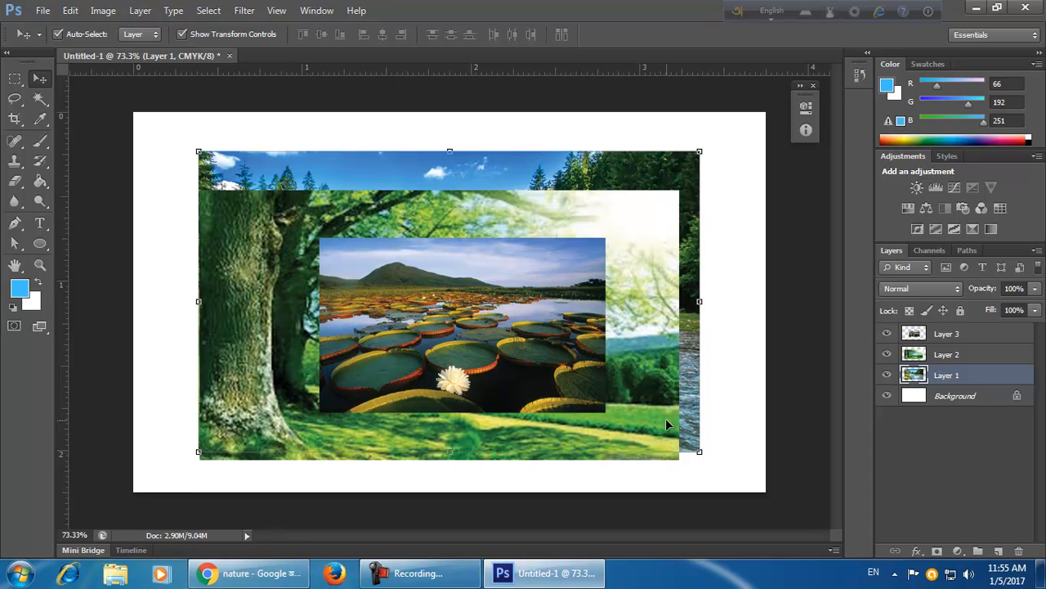
click(973, 450)
click(980, 335)
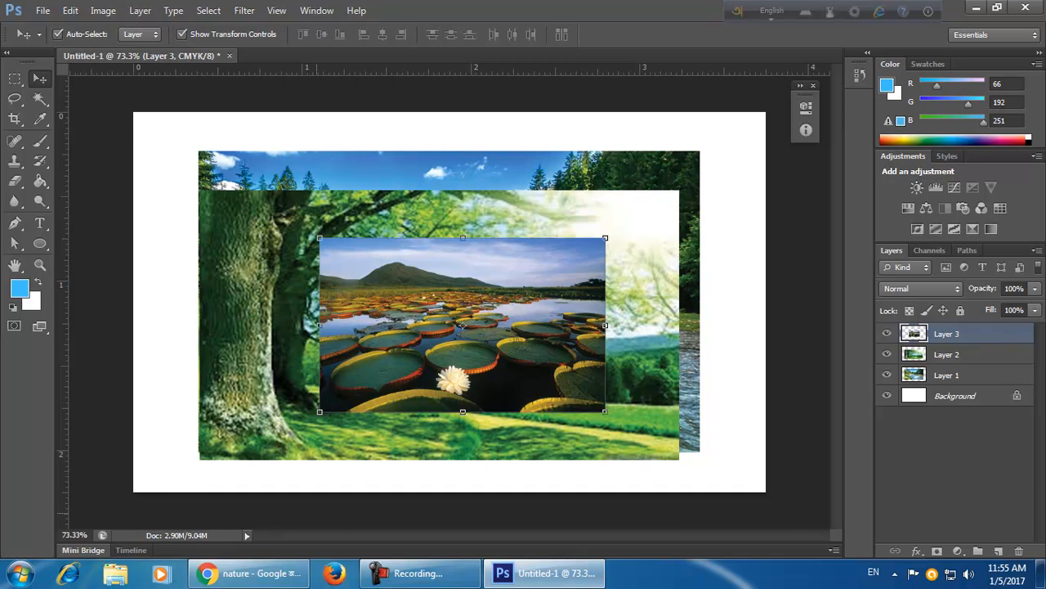
Shift the water lily layer slightly left and move the tree layer above it in the layer stack.
drag(587, 370, 574, 370)
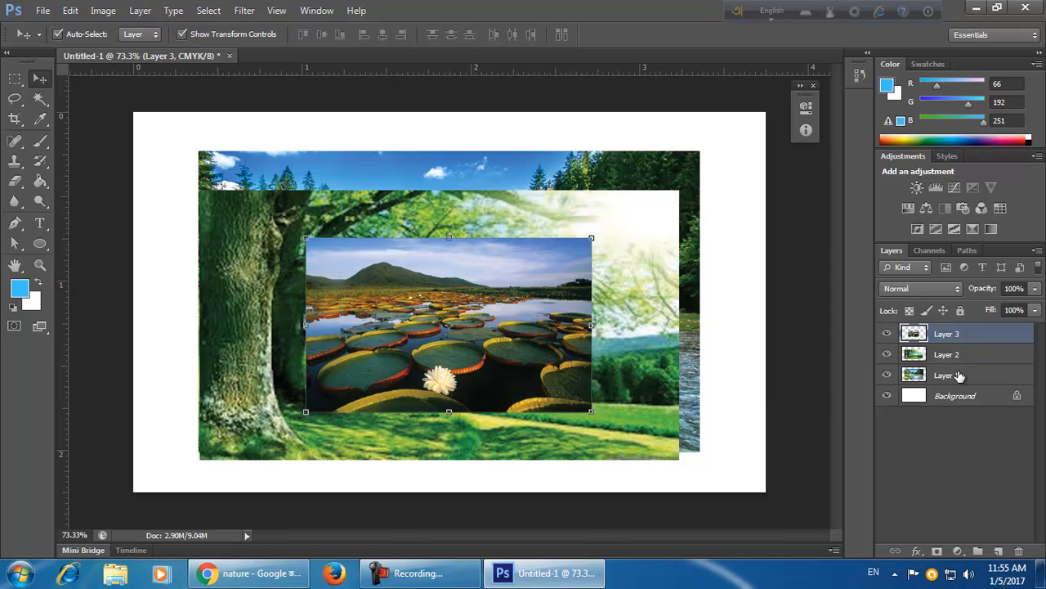
click(981, 353)
click(974, 339)
click(980, 361)
drag(987, 357, 984, 335)
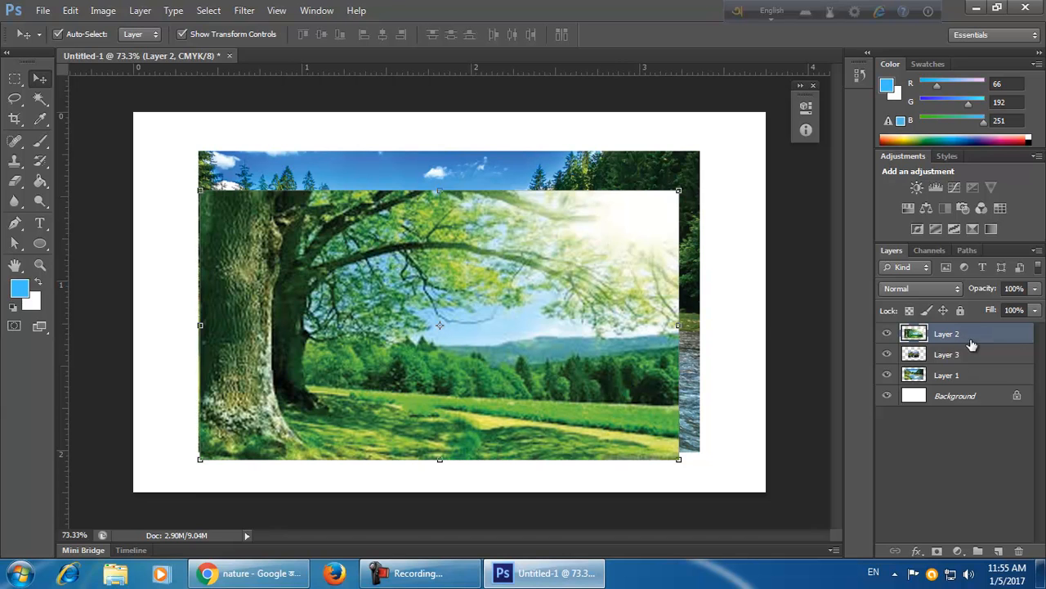
Rearrange the photos into a collage: river across the top, tree at lower left, water lily at lower right.
click(969, 357)
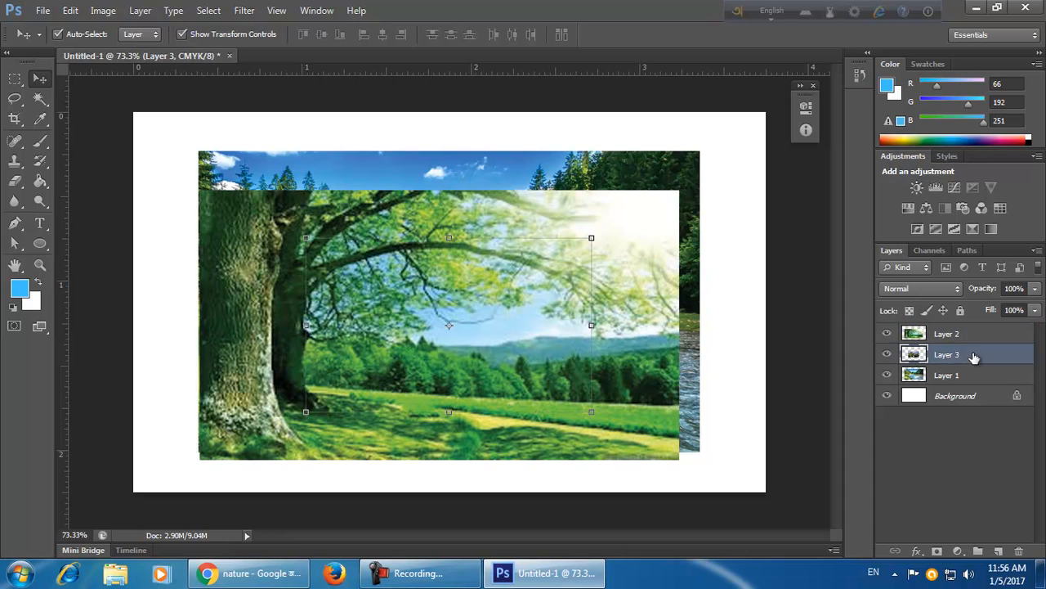
drag(609, 358, 734, 353)
drag(466, 360, 304, 353)
drag(535, 335, 573, 237)
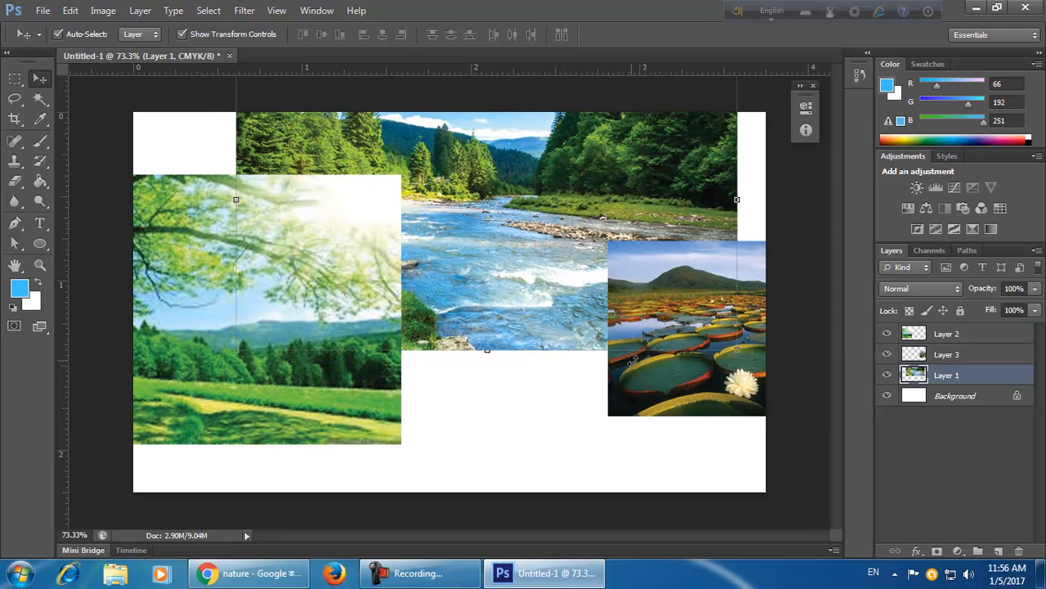
drag(322, 300, 324, 366)
drag(644, 382, 591, 470)
drag(586, 314, 555, 378)
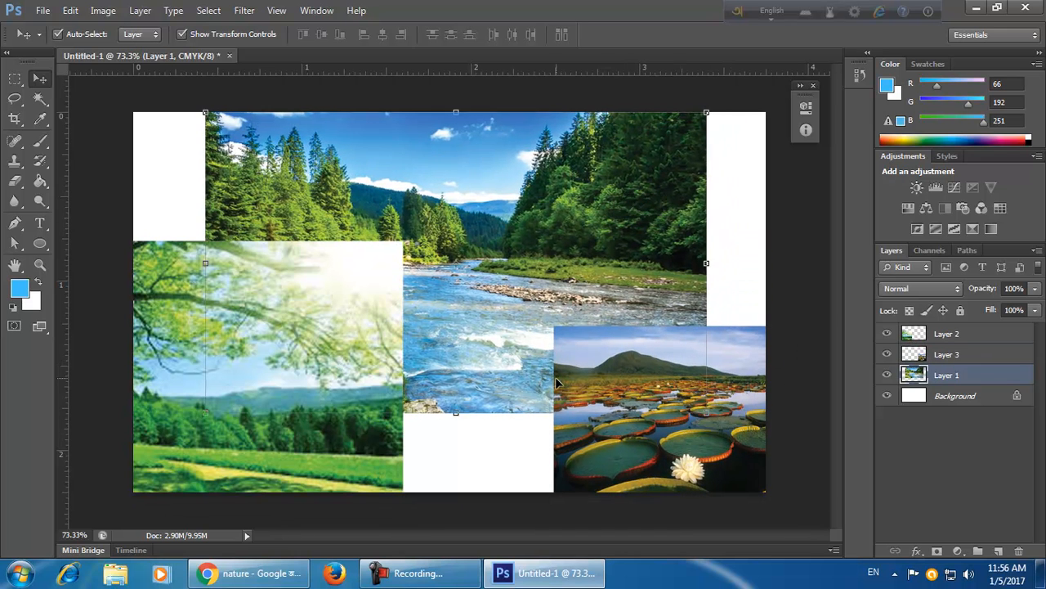
Move the river layer to the top of the layer stack and nudge it slightly down.
click(524, 448)
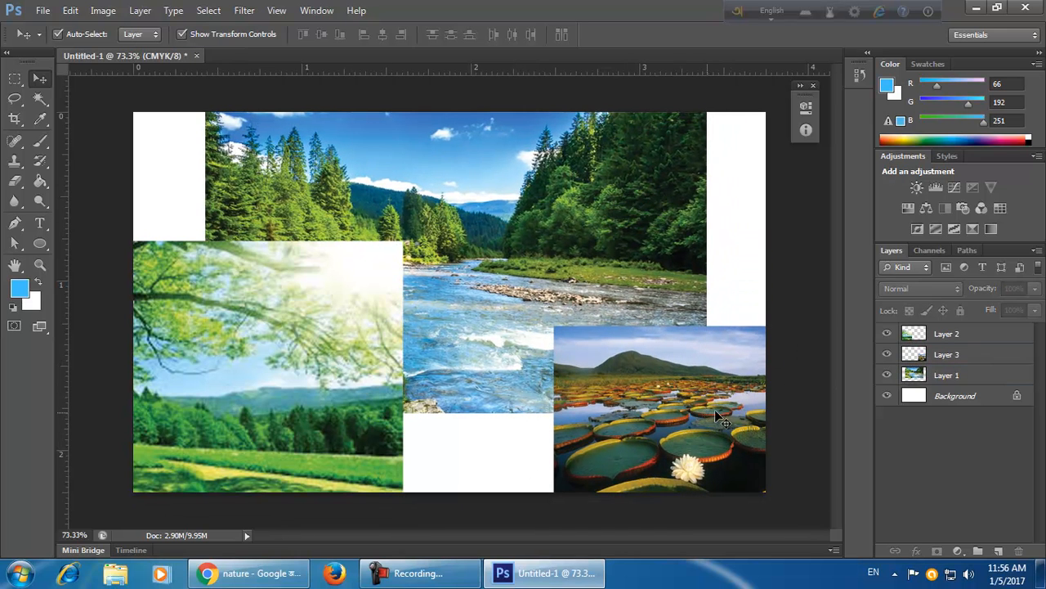
click(952, 356)
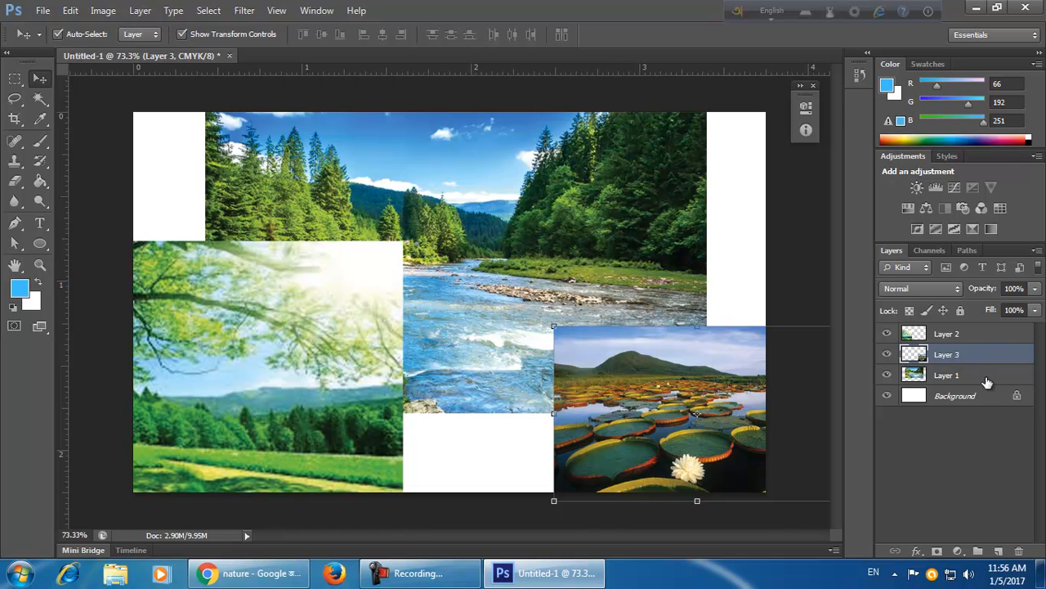
click(987, 379)
drag(992, 379, 991, 328)
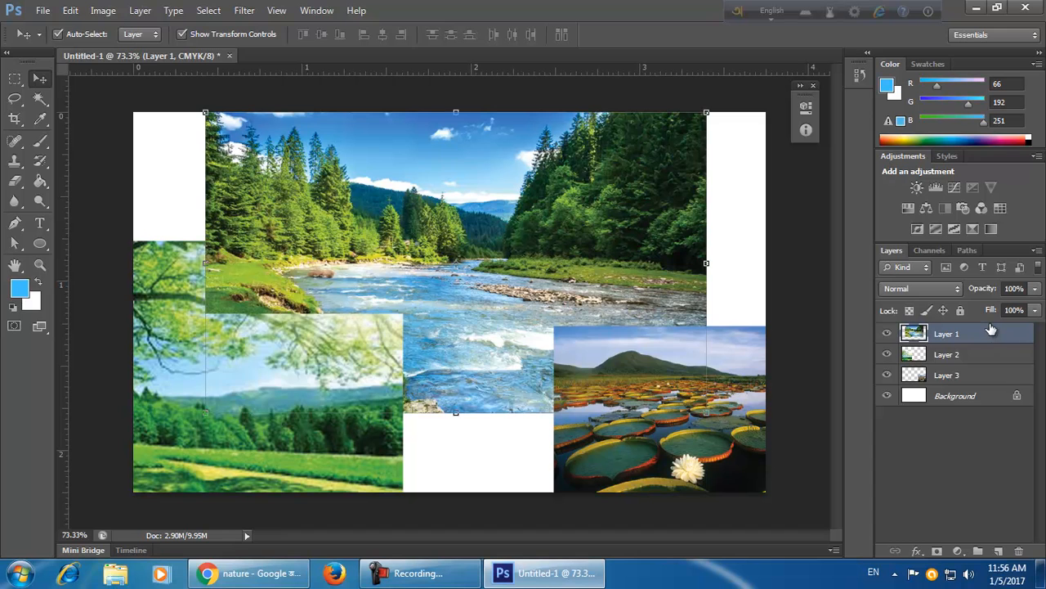
mouse_move(592, 323)
mouse_down()
mouse_move(652, 323)
mouse_move(583, 332)
mouse_move(593, 330)
mouse_up()
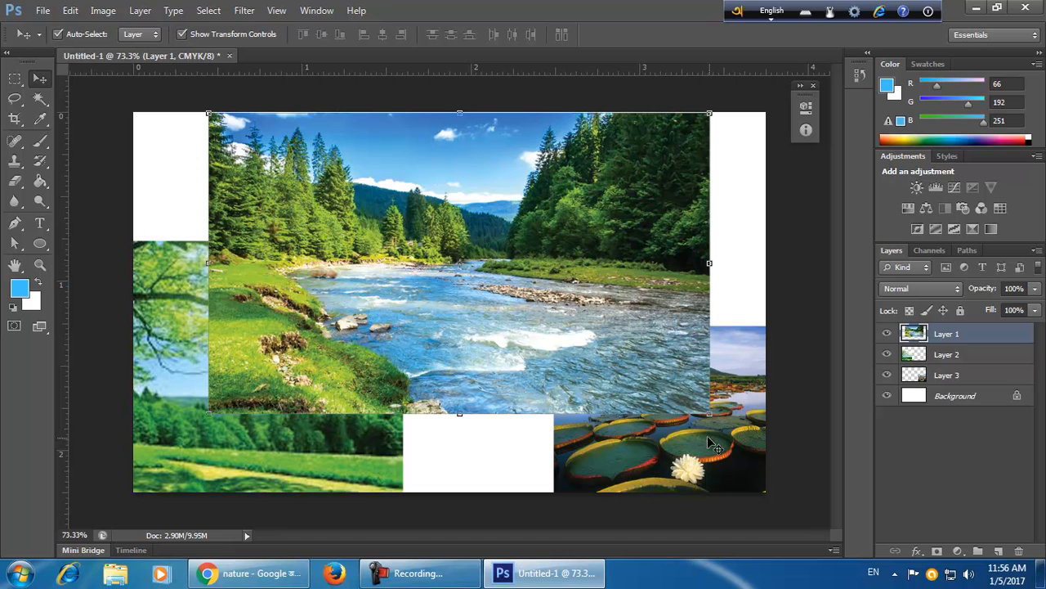
Try moving the water lily layer up and down through the stacking order.
click(978, 376)
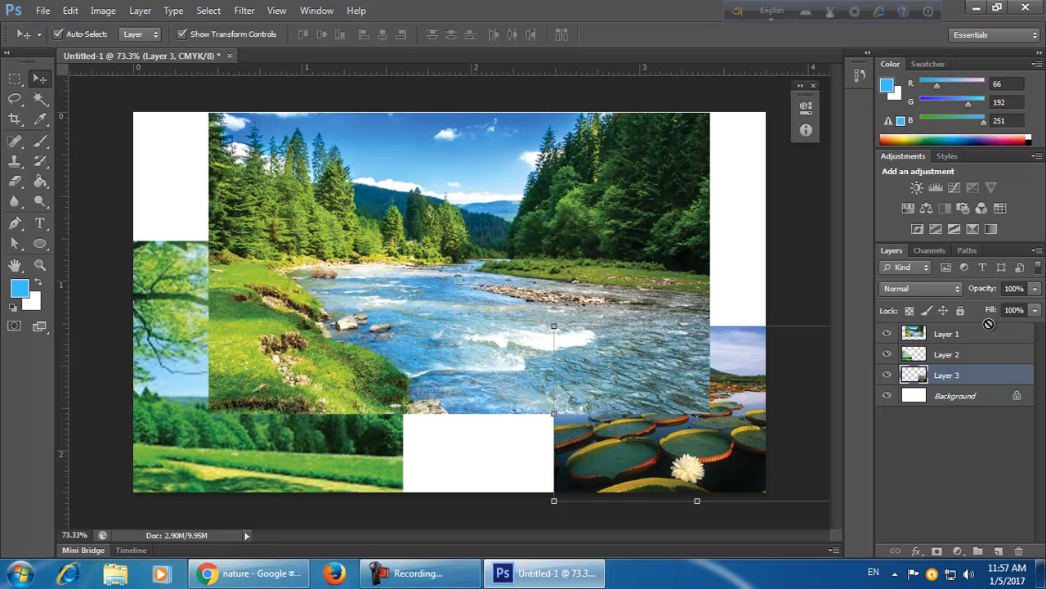
key(ctrl+bracketright)
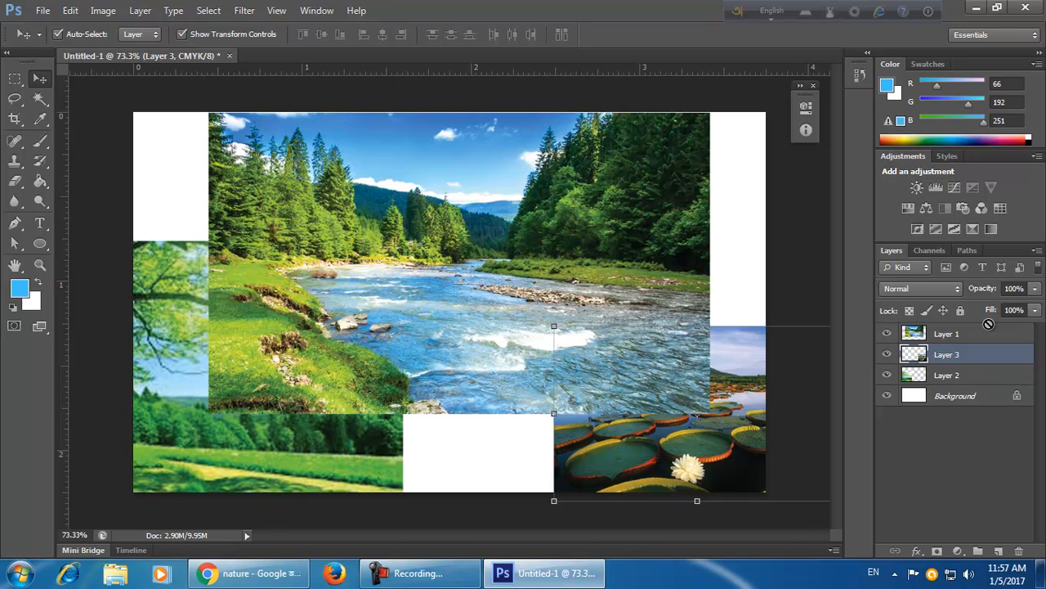
key(ctrl+bracketright)
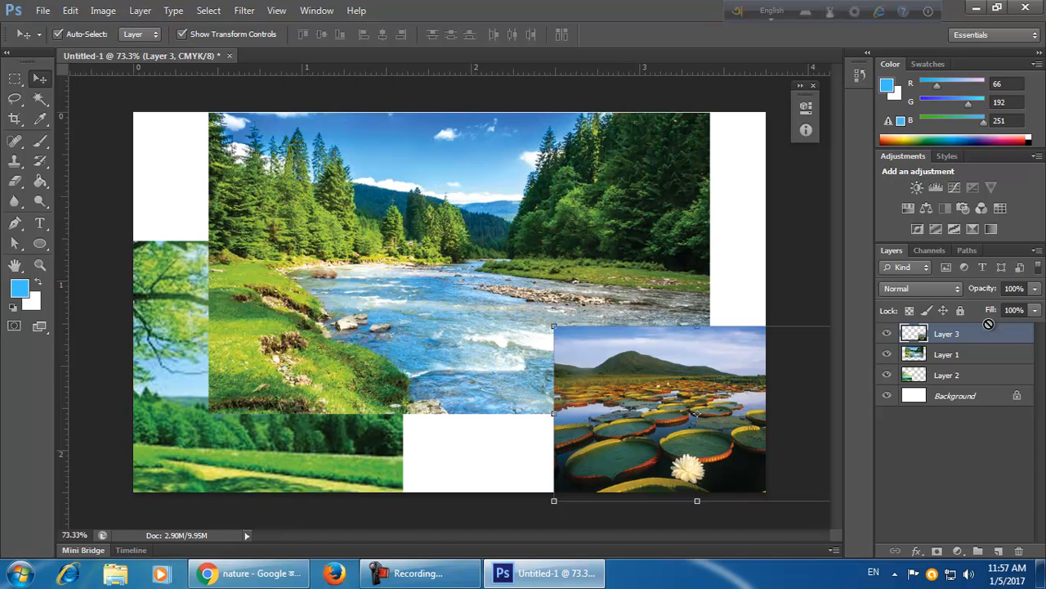
key(ctrl+bracketleft)
key(ctrl+bracketleft)
key(ctrl+bracketright)
key(ctrl+bracketright)
key(ctrl+bracketleft)
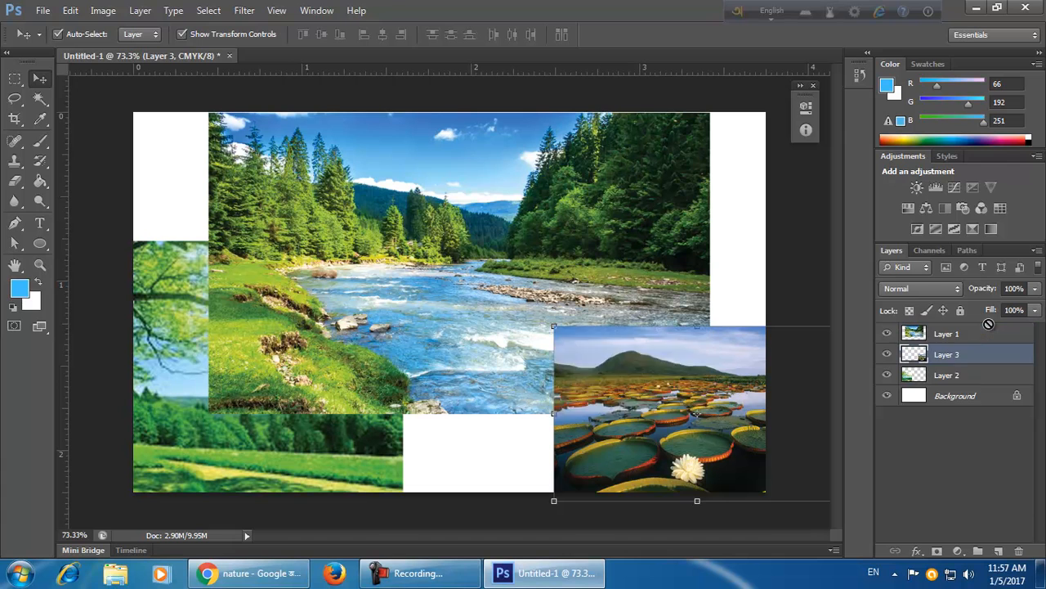
key(ctrl+bracketleft)
key(ctrl+bracketright)
key(ctrl+bracketright)
key(ctrl+bracketleft)
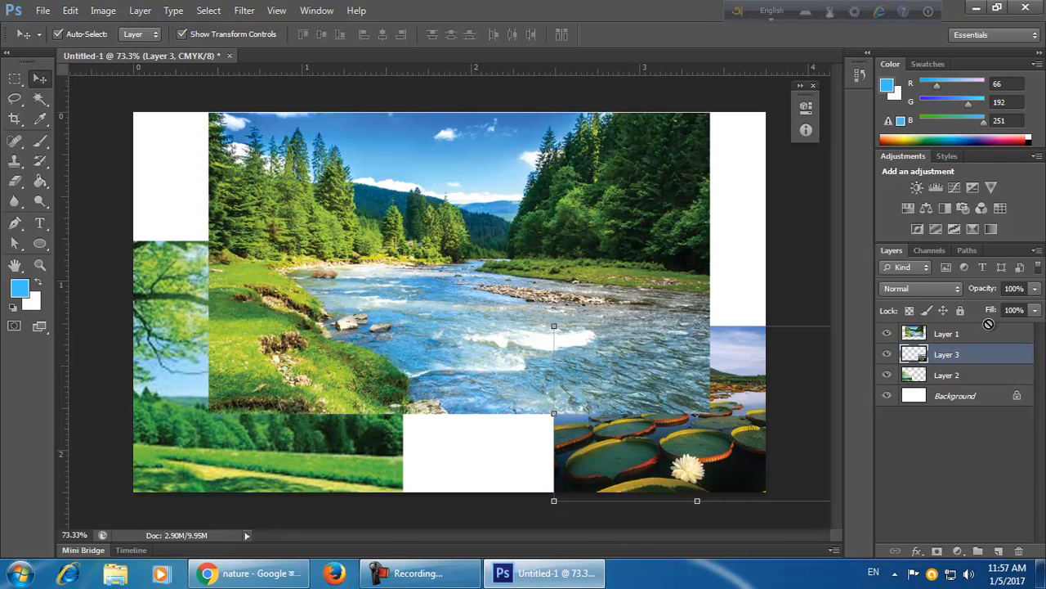
key(ctrl+bracketleft)
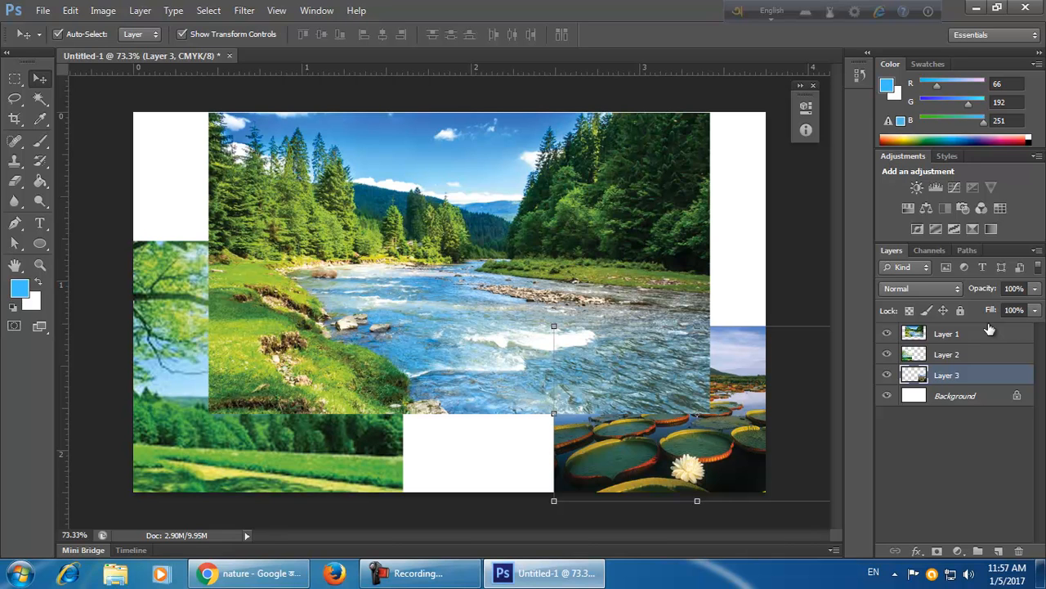
Undo the last two changes and try shifting the river layer up and down the stacking order.
click(919, 518)
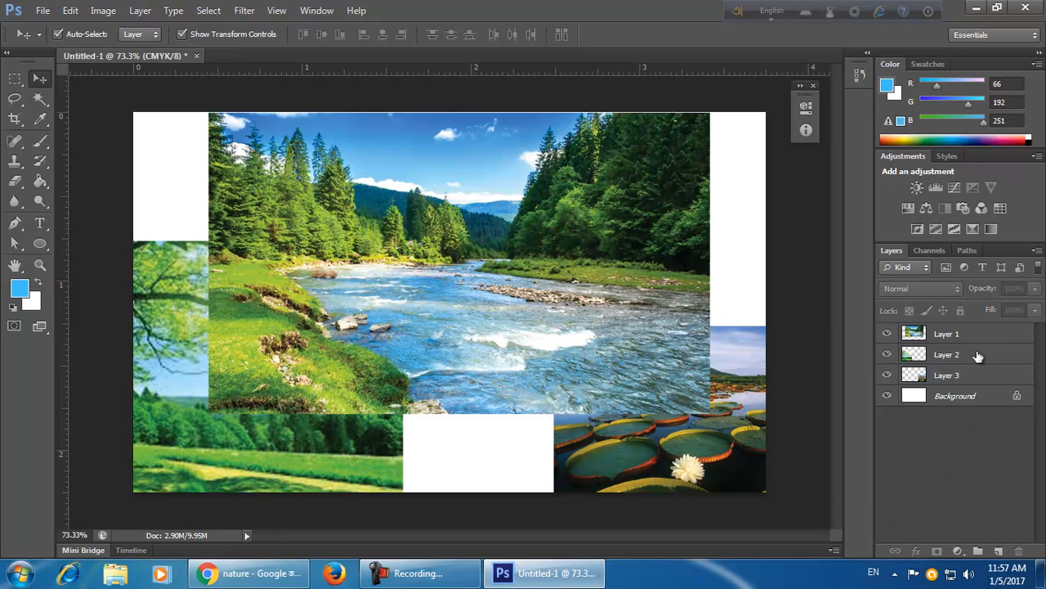
click(978, 374)
click(981, 336)
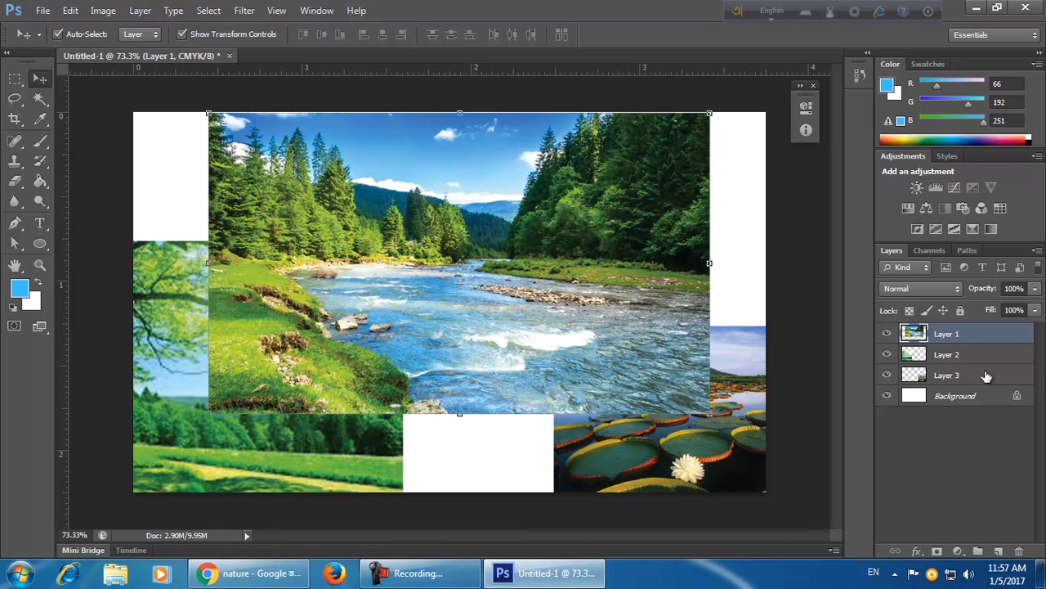
key(ctrl+z)
key(ctrl+z)
key(ctrl+bracketleft)
key(ctrl+bracketleft)
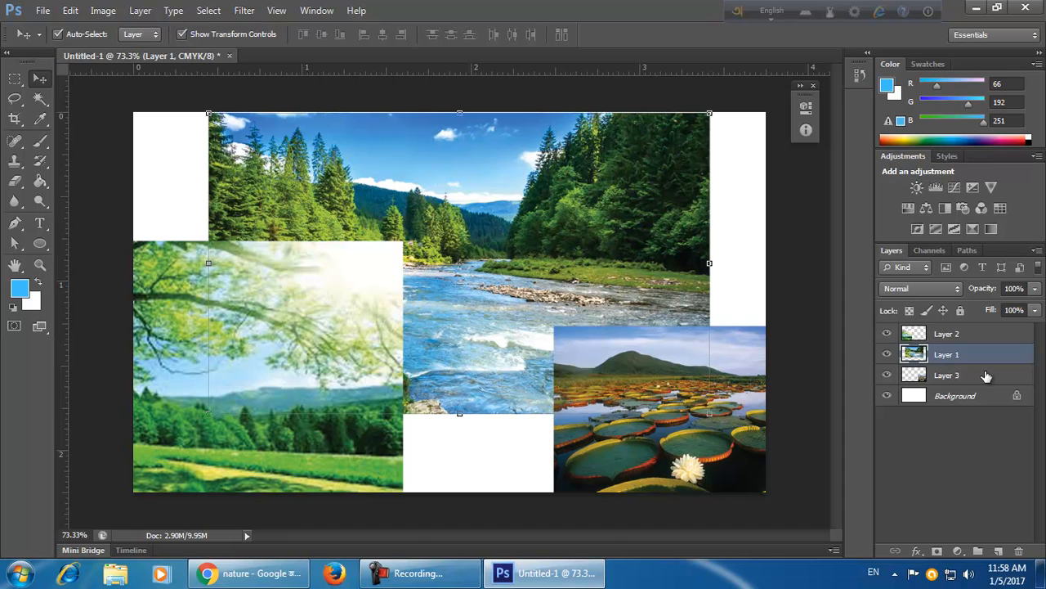
key(ctrl+bracketright)
key(ctrl+bracketright)
key(ctrl+bracketleft)
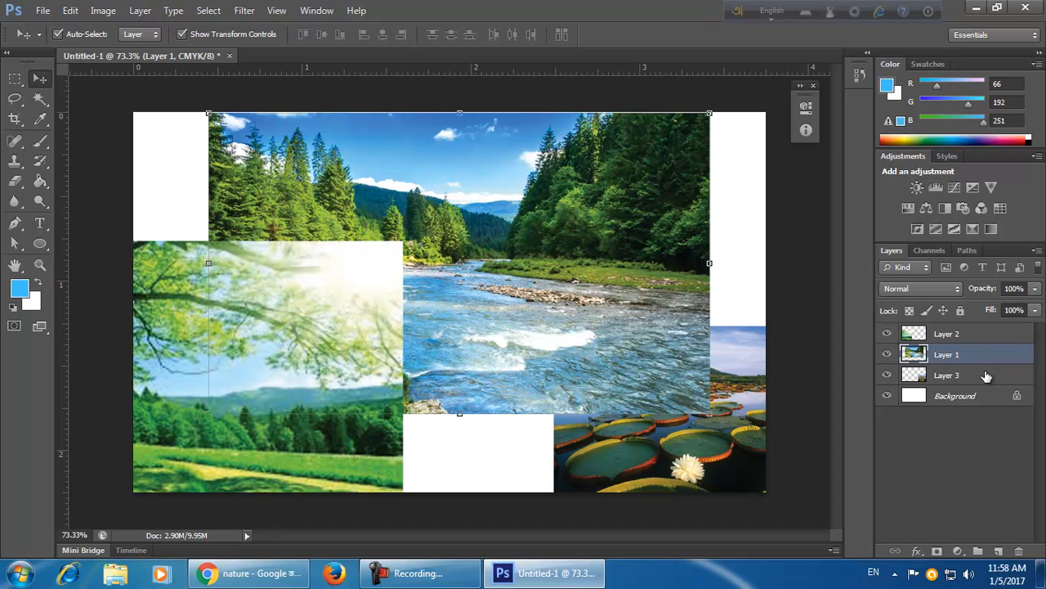
key(ctrl+bracketleft)
key(ctrl+bracketright)
key(ctrl+bracketright)
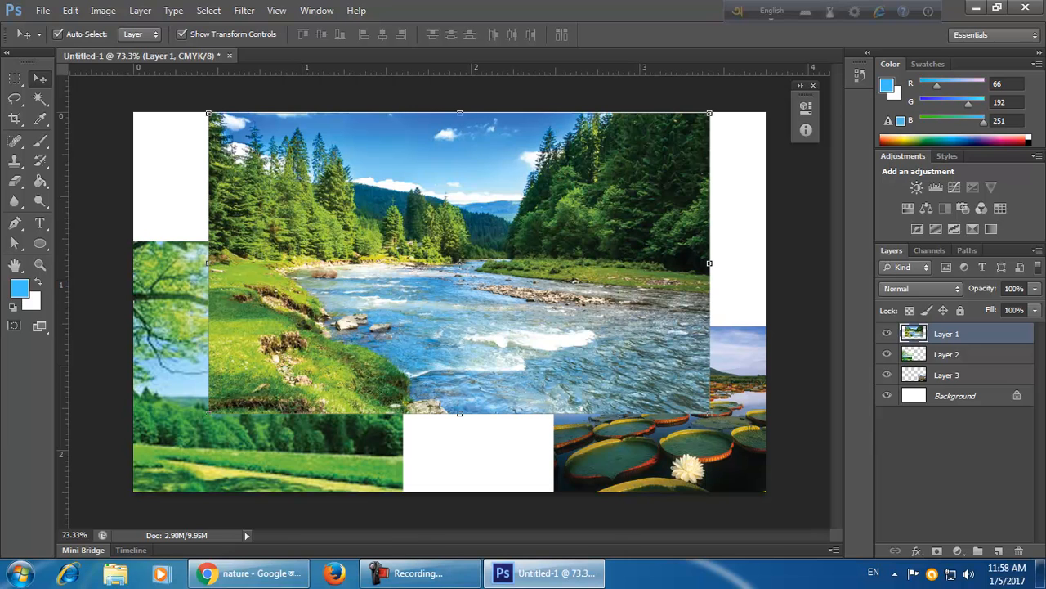
Delete the river layer and restore it with undo, twice.
click(783, 456)
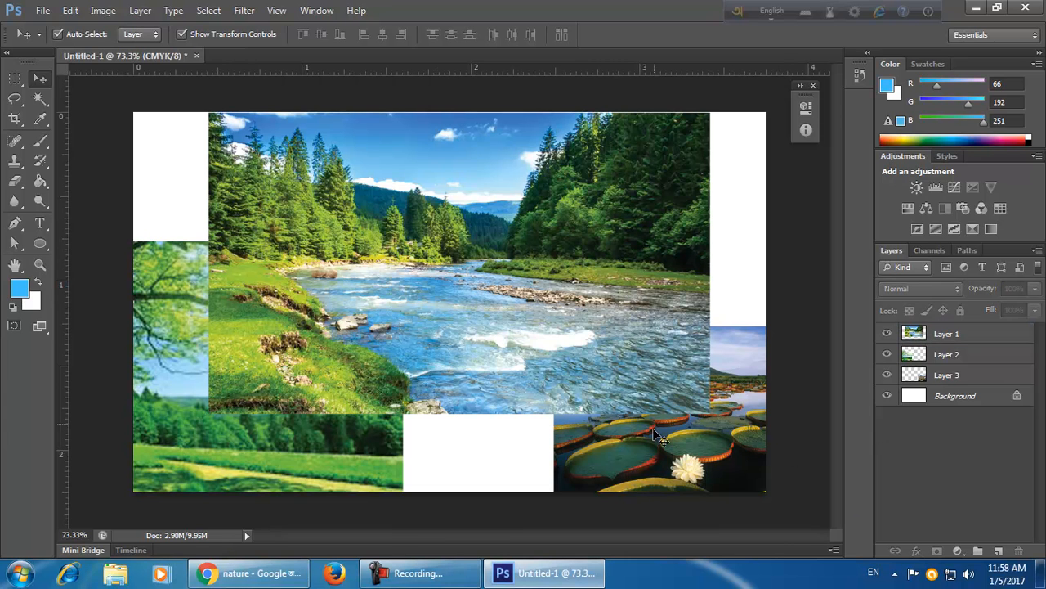
click(691, 468)
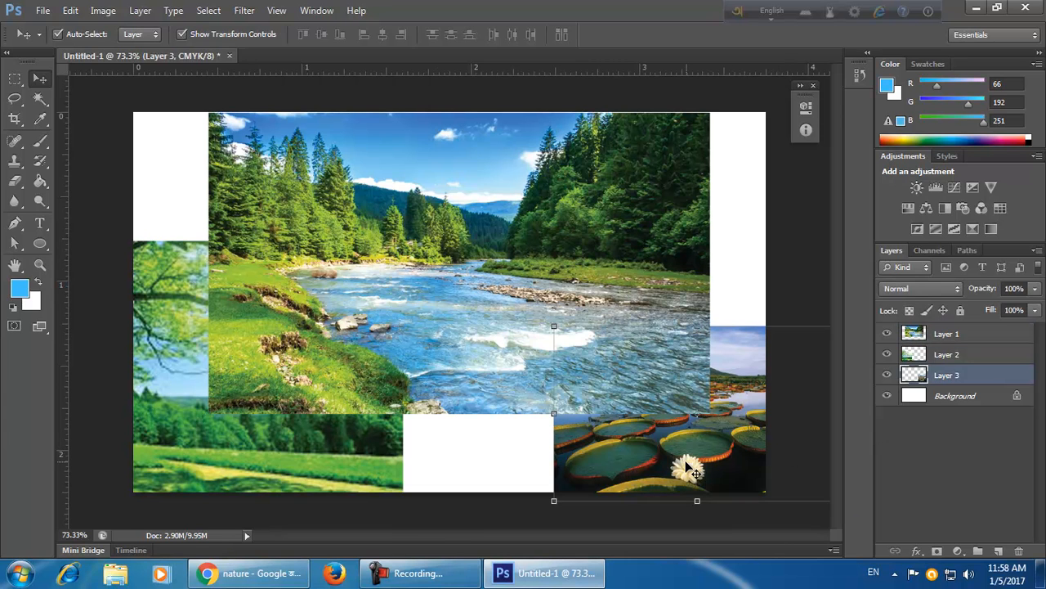
click(752, 527)
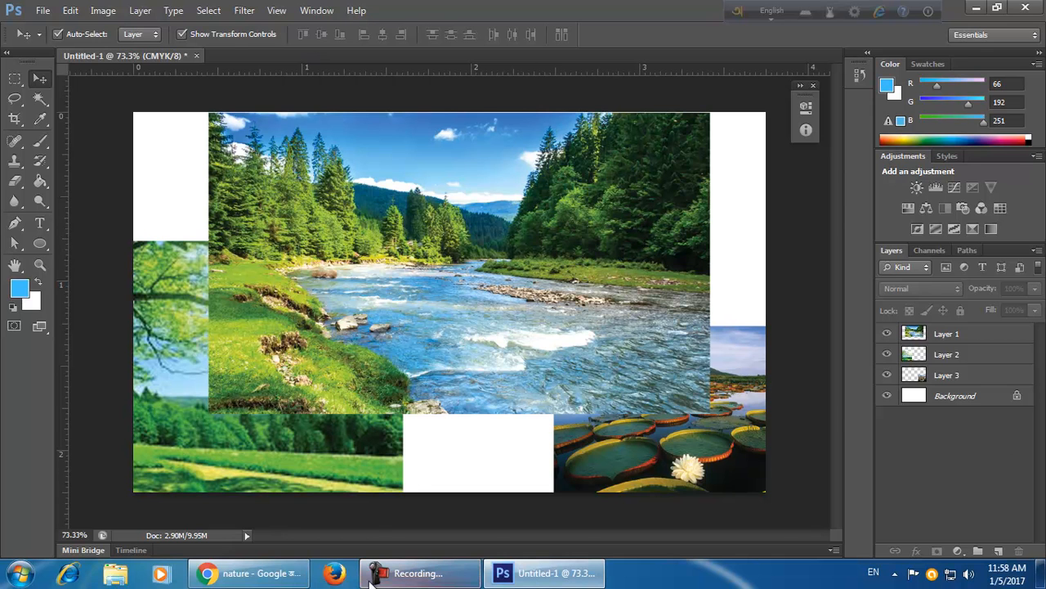
click(504, 301)
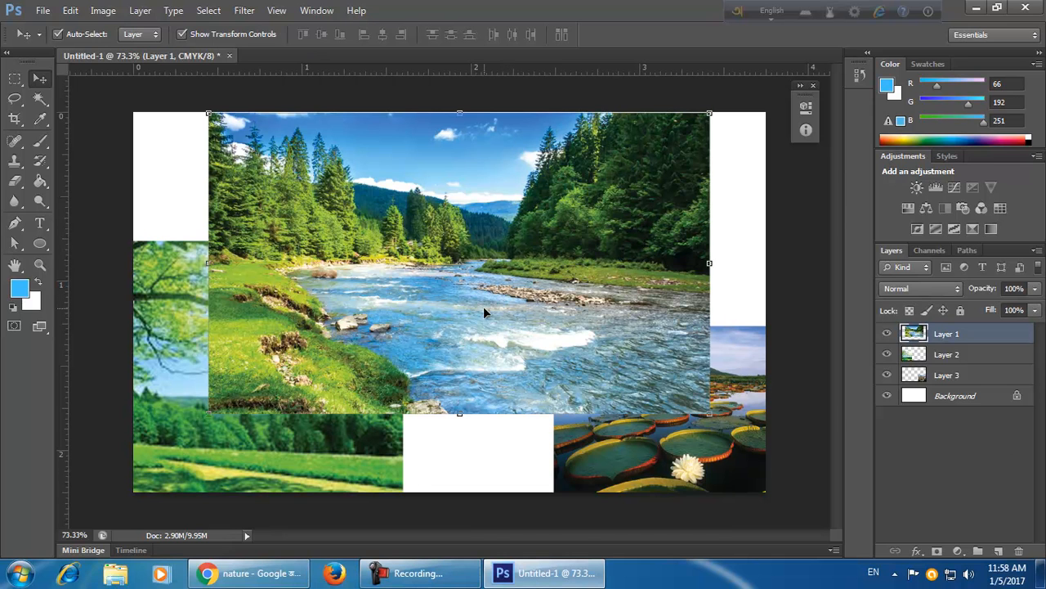
key(Delete)
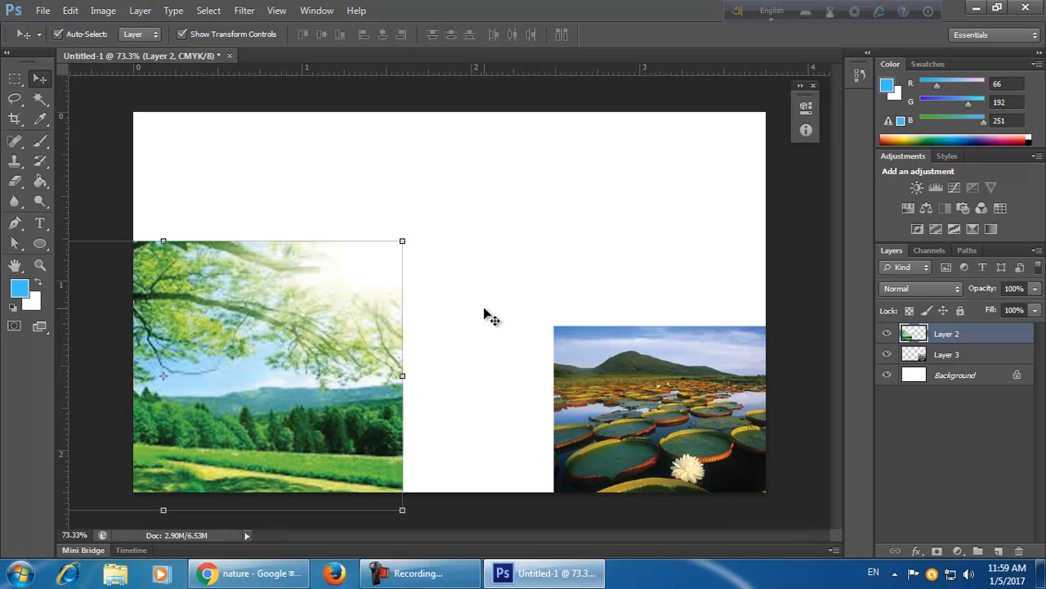
key(ctrl+z)
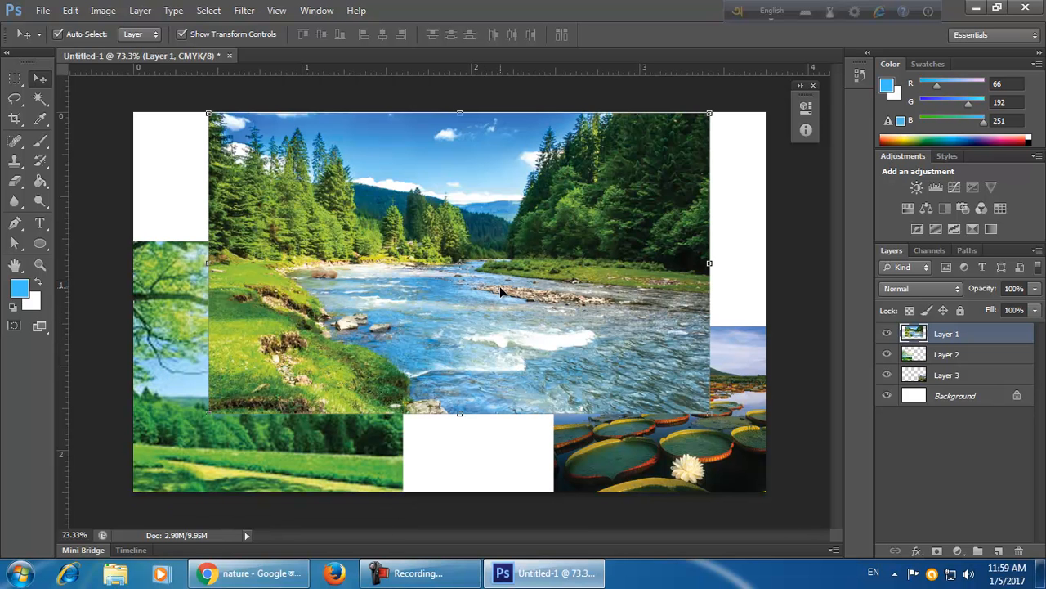
key(Delete)
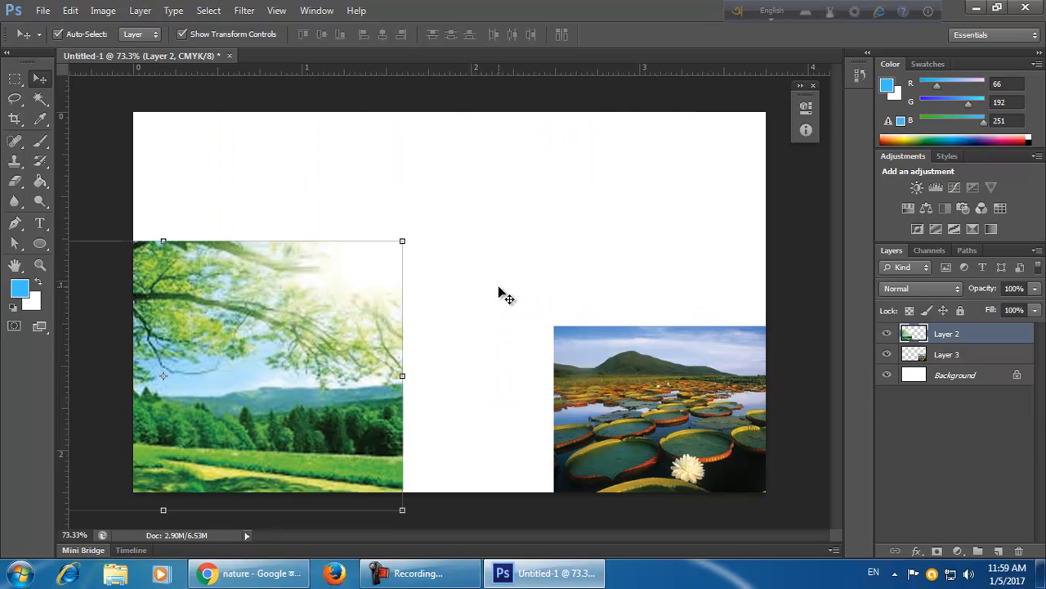
key(ctrl+z)
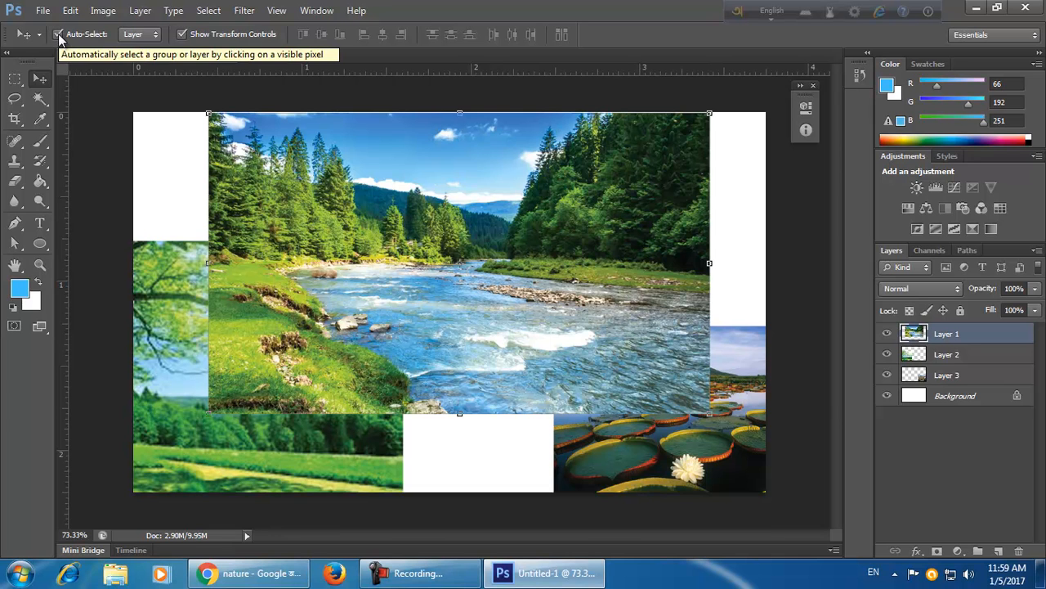
Turn off Auto-Select and move the river layer slightly down and right.
click(58, 33)
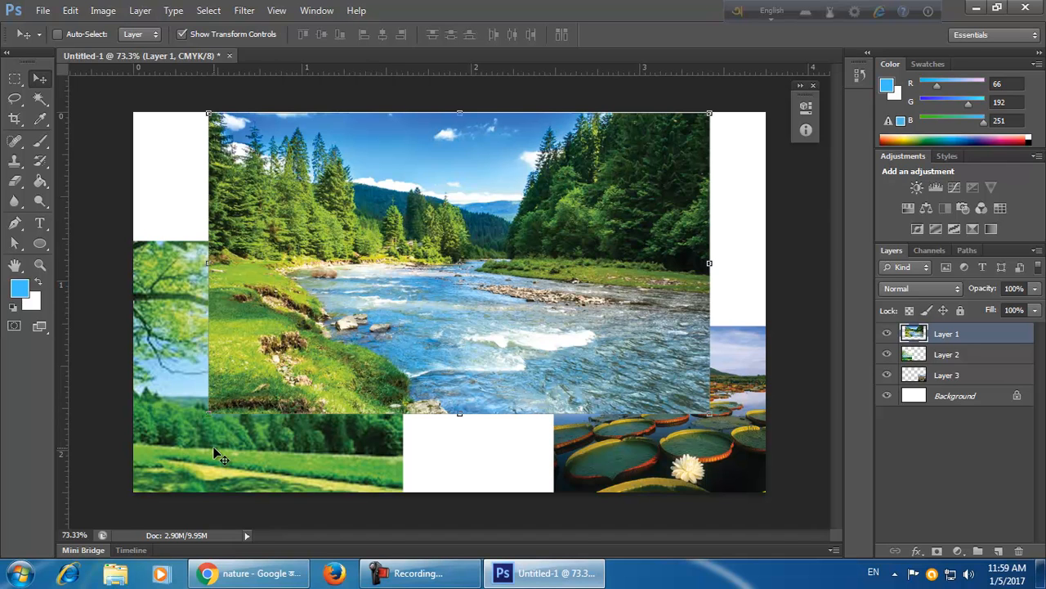
drag(735, 455, 736, 462)
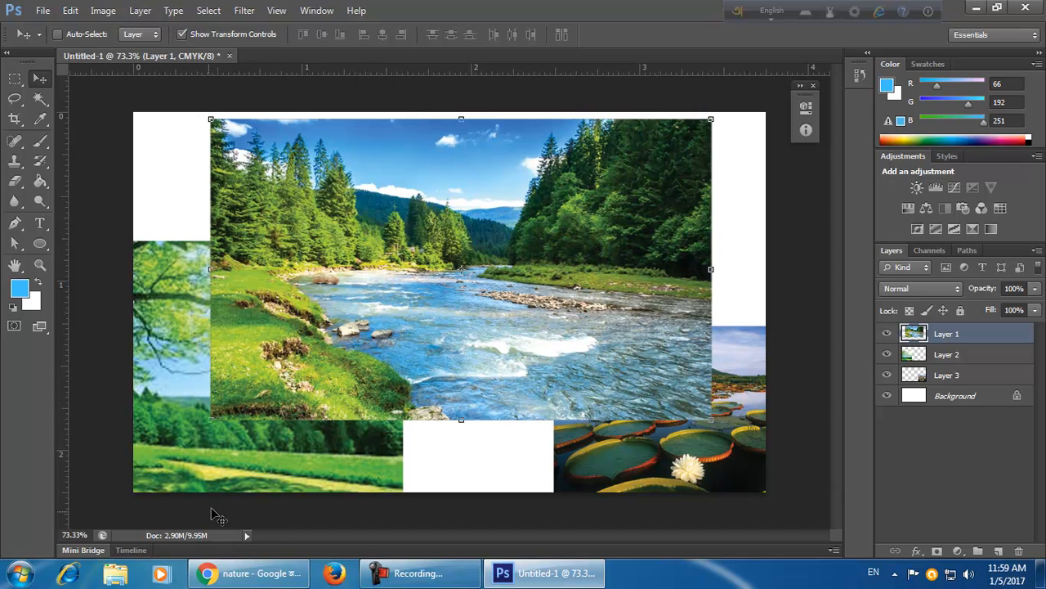
drag(518, 441, 543, 441)
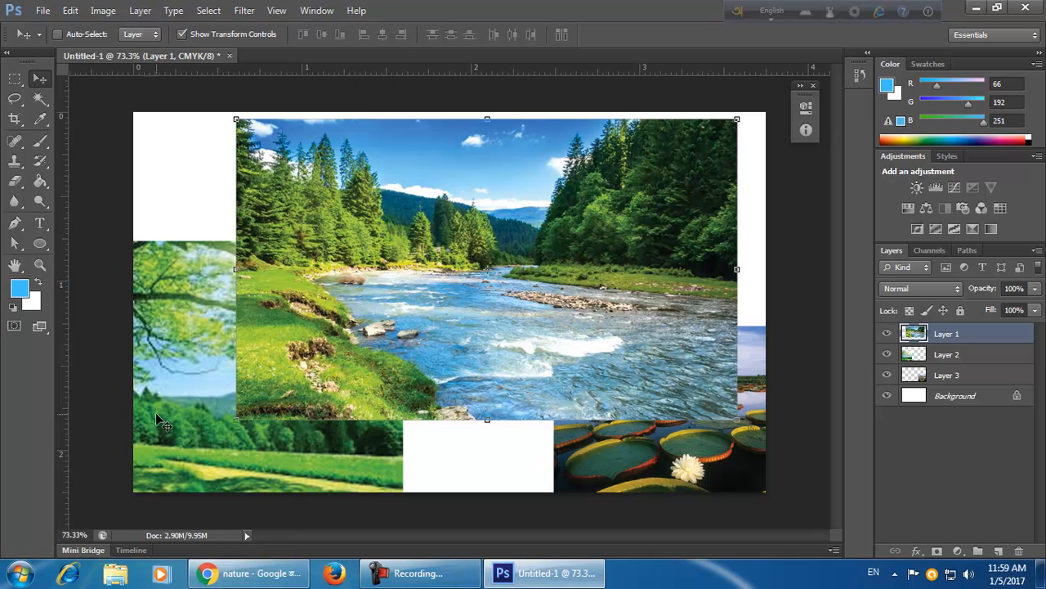
Re-enable Auto-Select and pick layers by clicking different photos on the canvas.
click(57, 35)
click(181, 458)
click(711, 470)
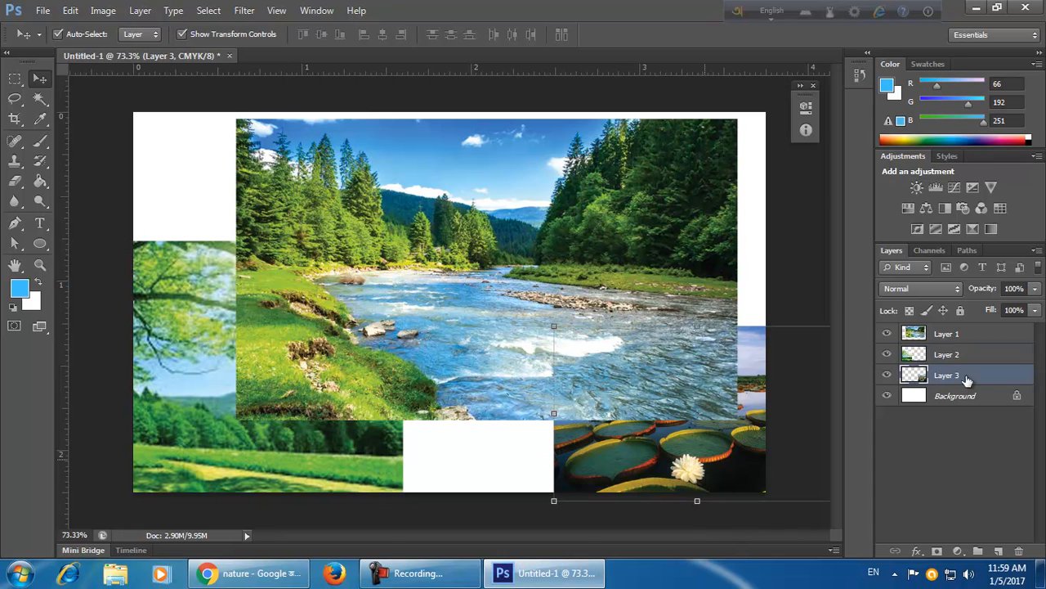
click(363, 460)
click(455, 313)
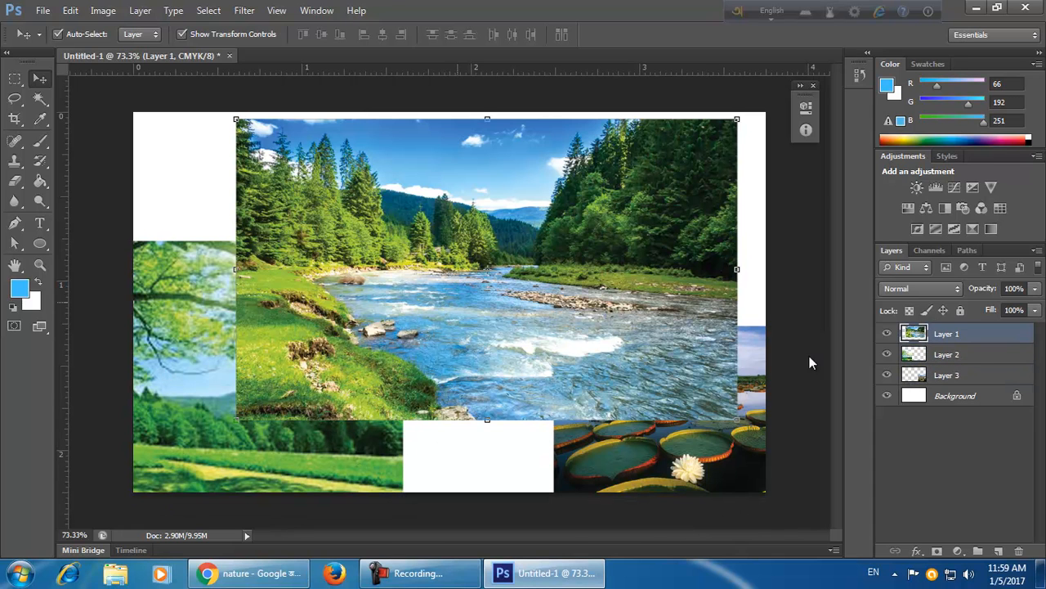
click(685, 484)
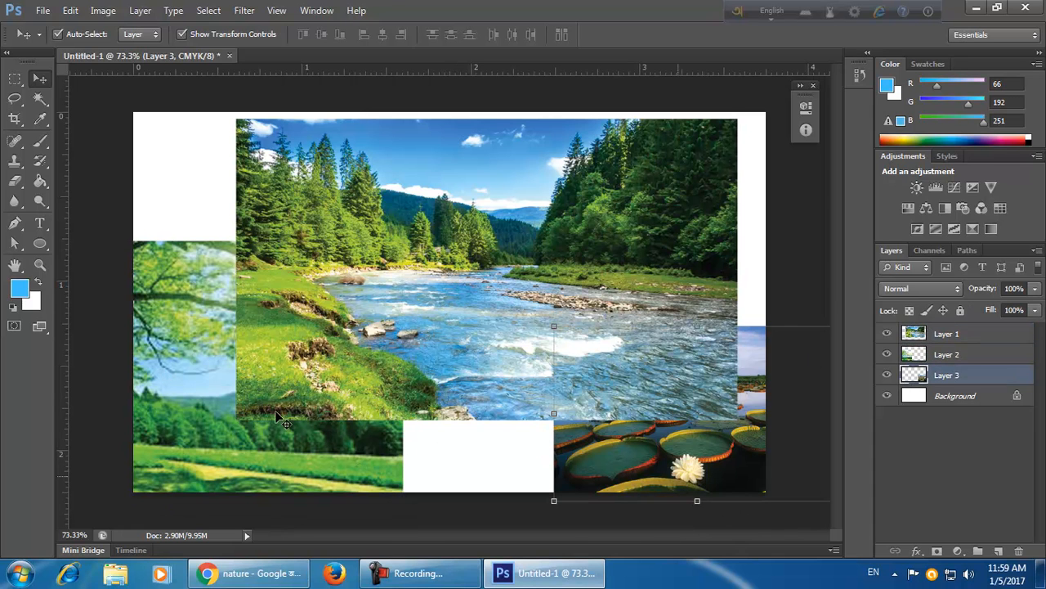
click(242, 453)
click(496, 312)
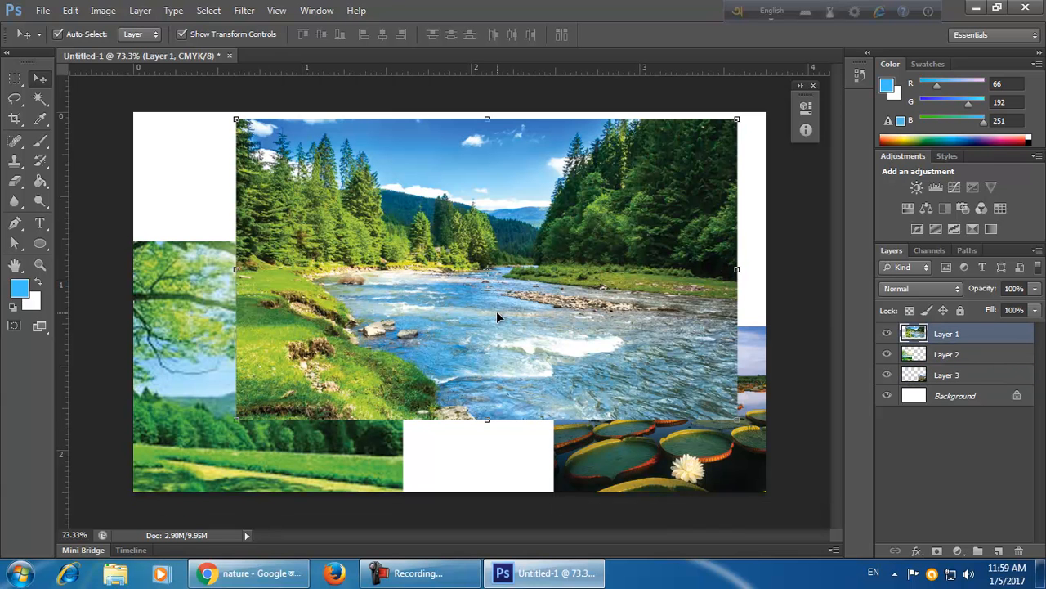
Delete all three photo layers one after another, then undo the deletions.
click(634, 482)
click(210, 439)
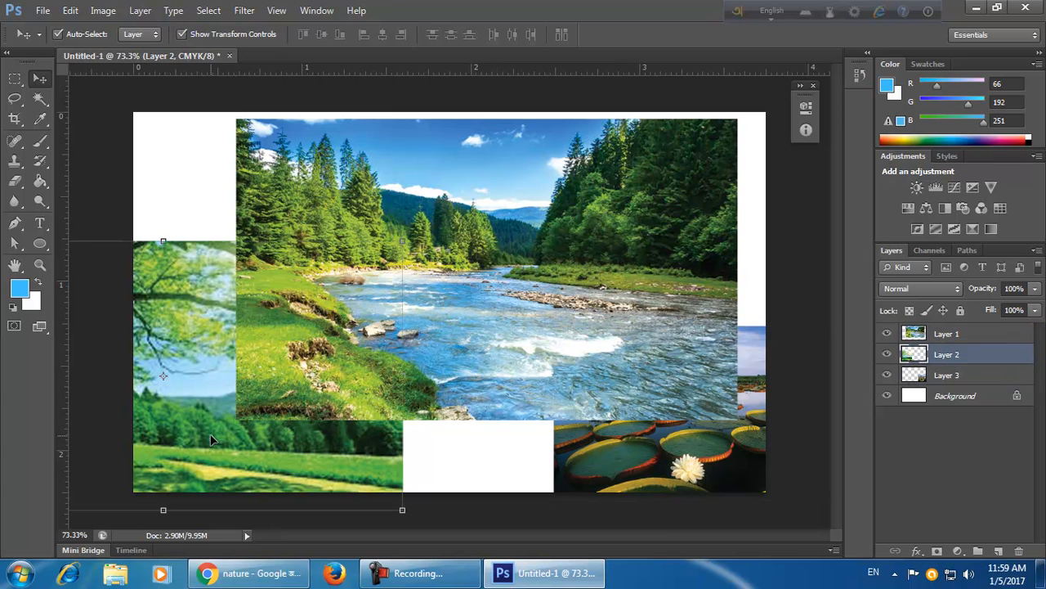
click(425, 315)
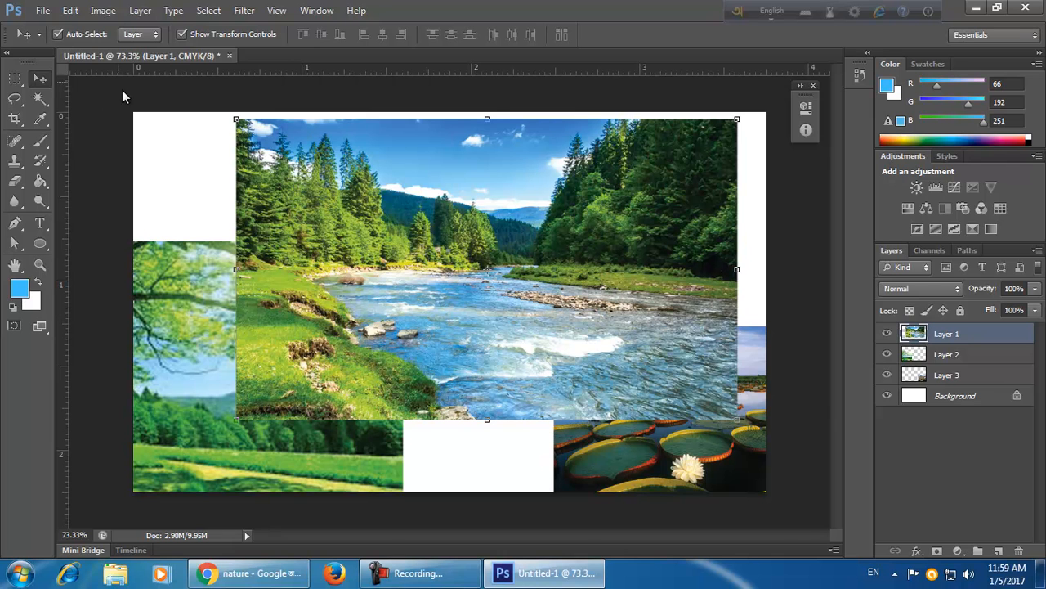
key(Delete)
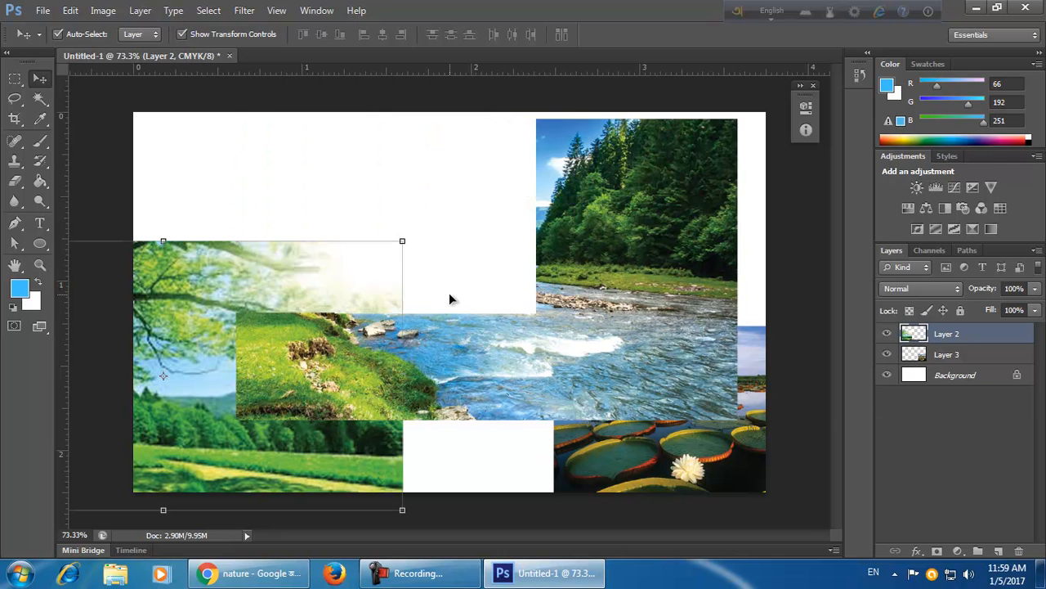
key(Delete)
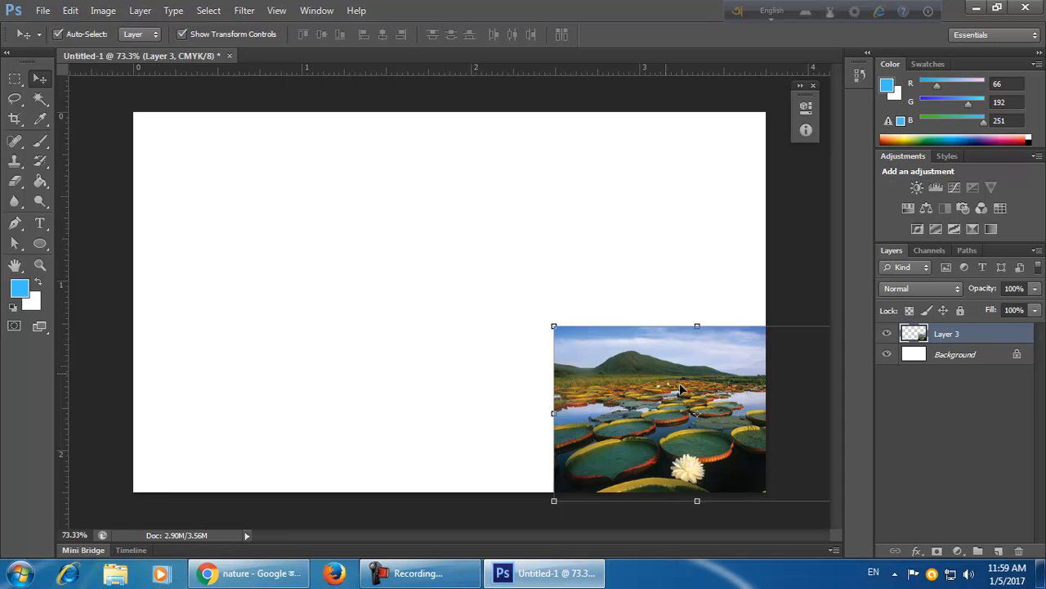
key(Delete)
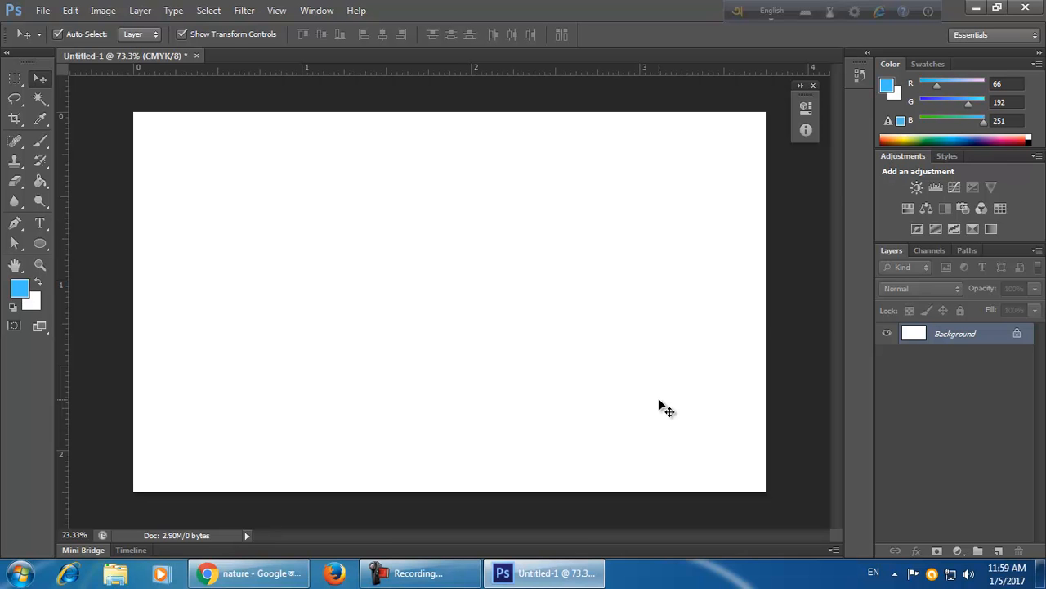
key(ctrl+z)
key(ctrl+z)
key(ctrl+z)
key(ctrl+z)
key(ctrl+z)
key(ctrl+z)
key(ctrl+z)
key(ctrl+z)
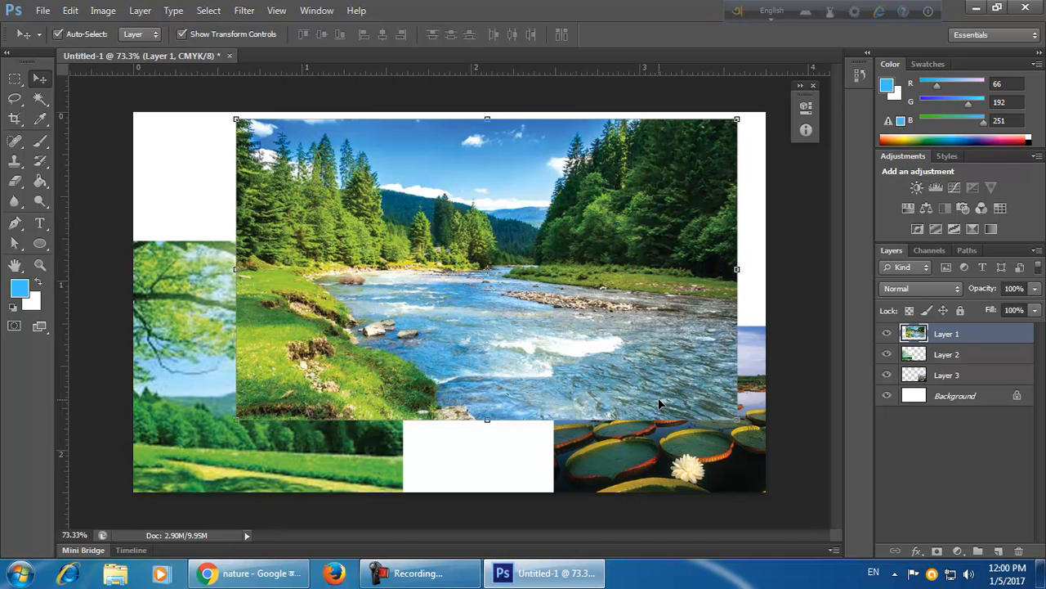
Open the History panel and enlarge it to list all history states.
click(318, 11)
click(343, 230)
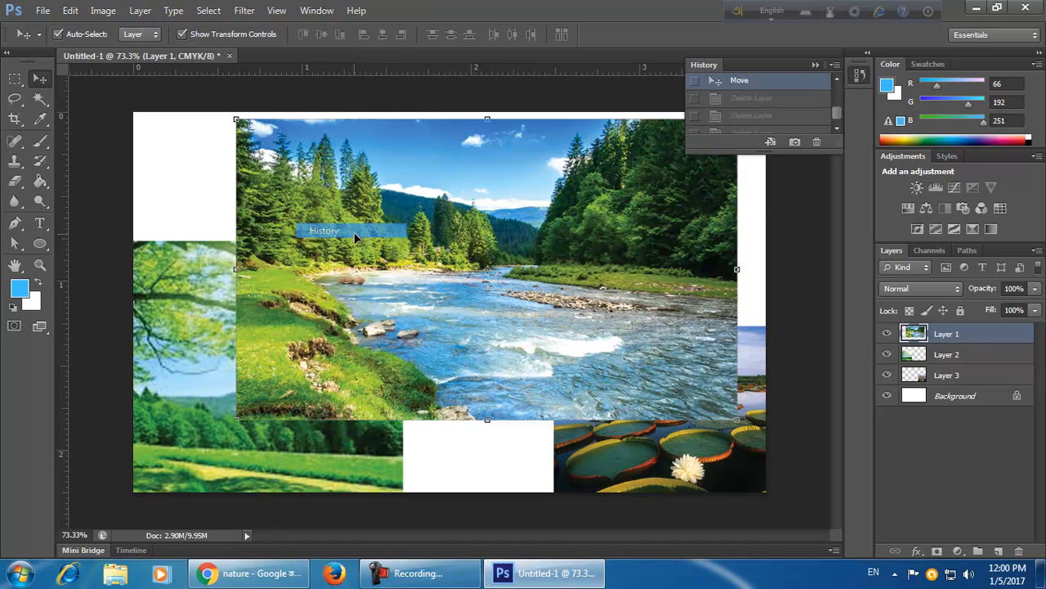
drag(788, 152, 799, 554)
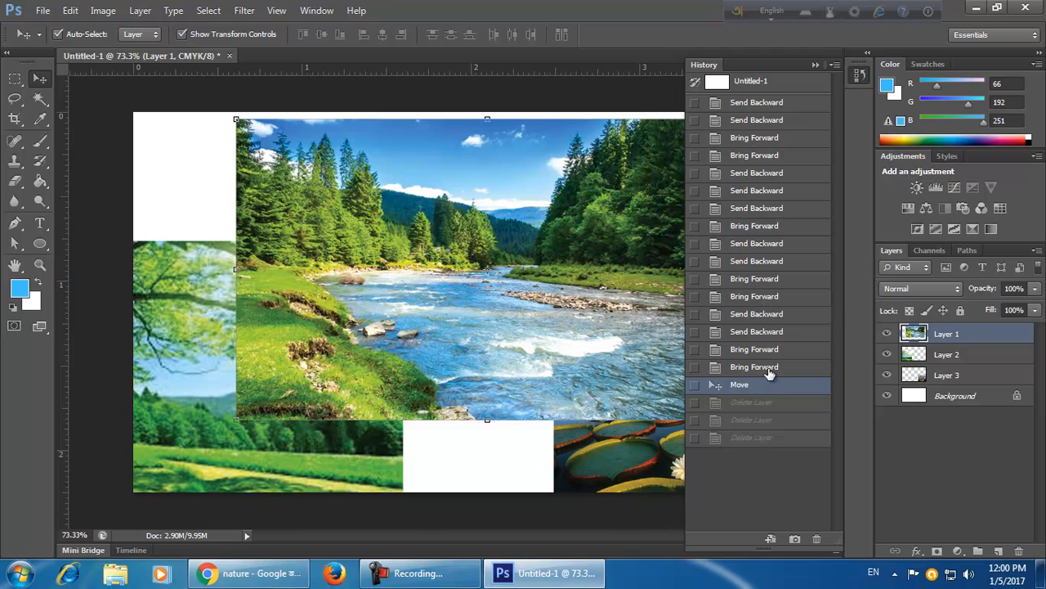
Jump to the final Delete Layer state in History and step backward through the earlier states.
click(794, 438)
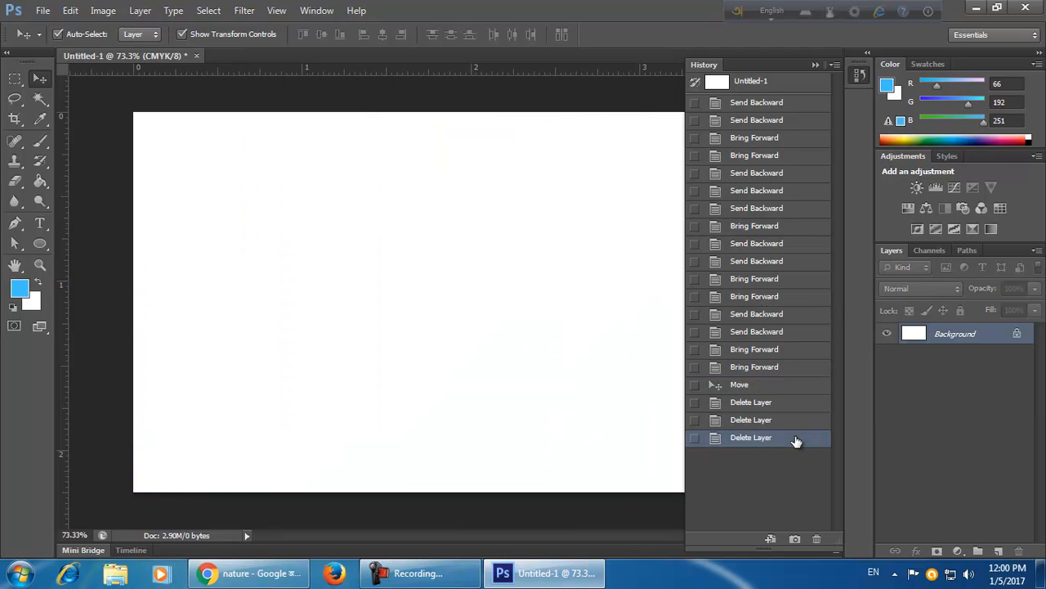
key(ctrl+alt+z)
key(ctrl+alt+z)
key(ctrl+alt+z)
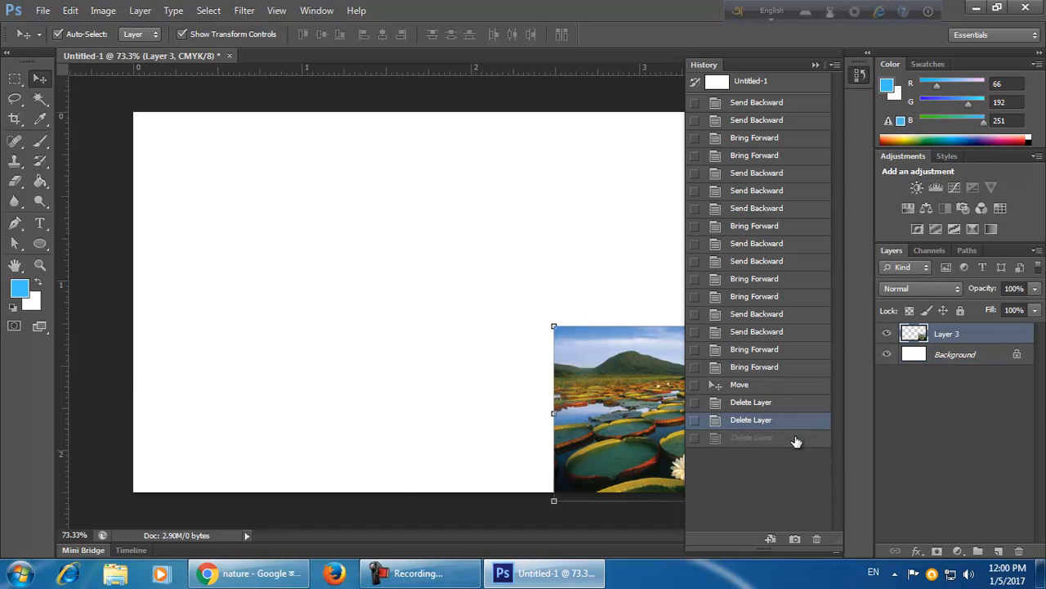
key(ctrl+alt+z)
key(ctrl+alt+z)
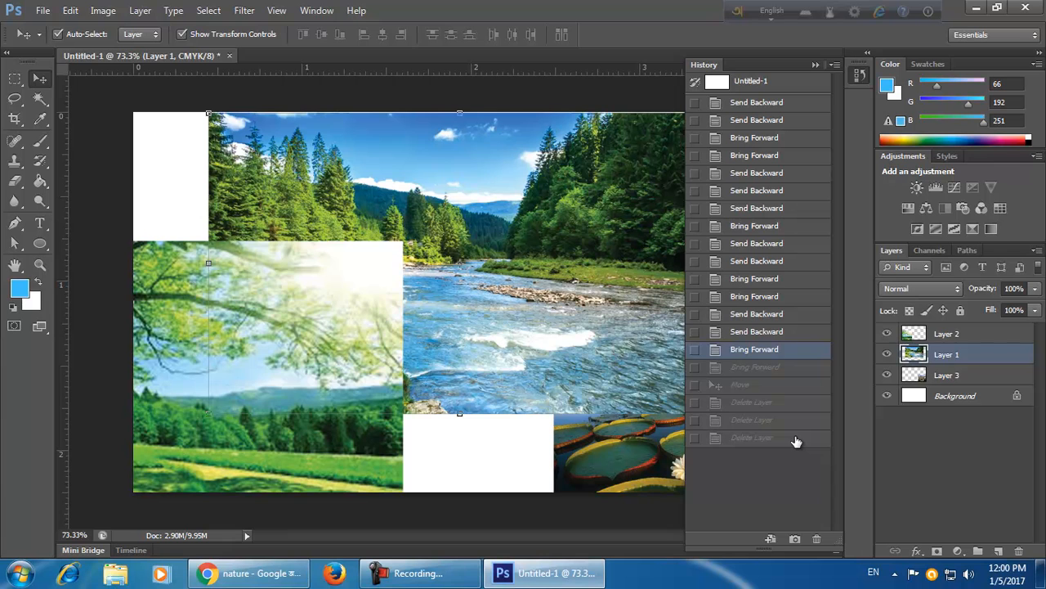
key(ctrl+alt+z)
key(ctrl+alt+z)
key(ctrl+alt+z)
key(ctrl+alt+z)
key(ctrl+alt+z)
key(ctrl+alt+z)
key(ctrl+alt+z)
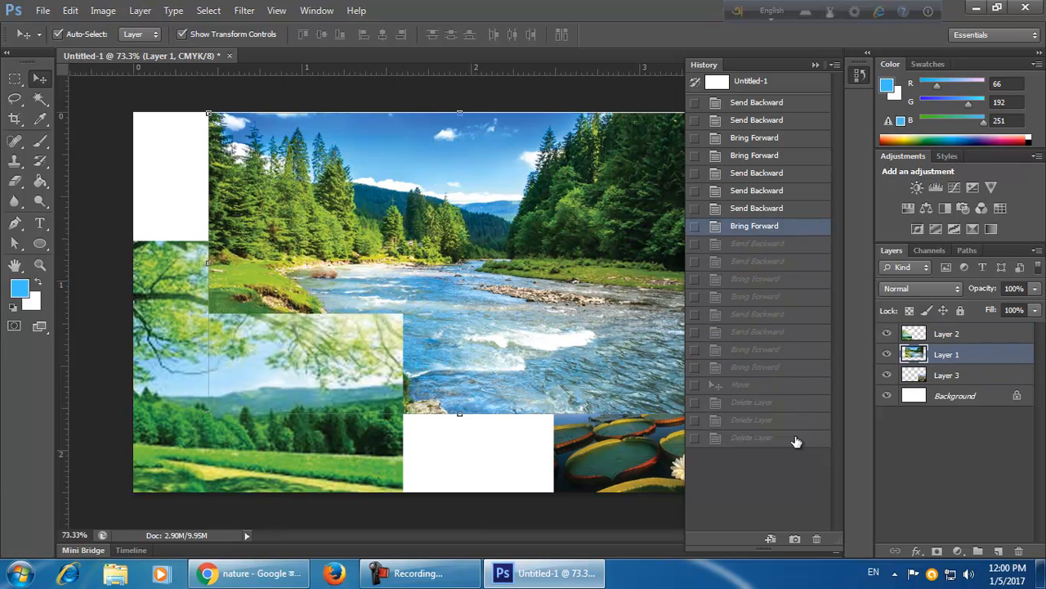
key(ctrl+alt+z)
key(ctrl+alt+z)
key(ctrl+alt+z)
key(ctrl+alt+z)
key(ctrl+alt+z)
key(ctrl+alt+z)
key(ctrl+alt+z)
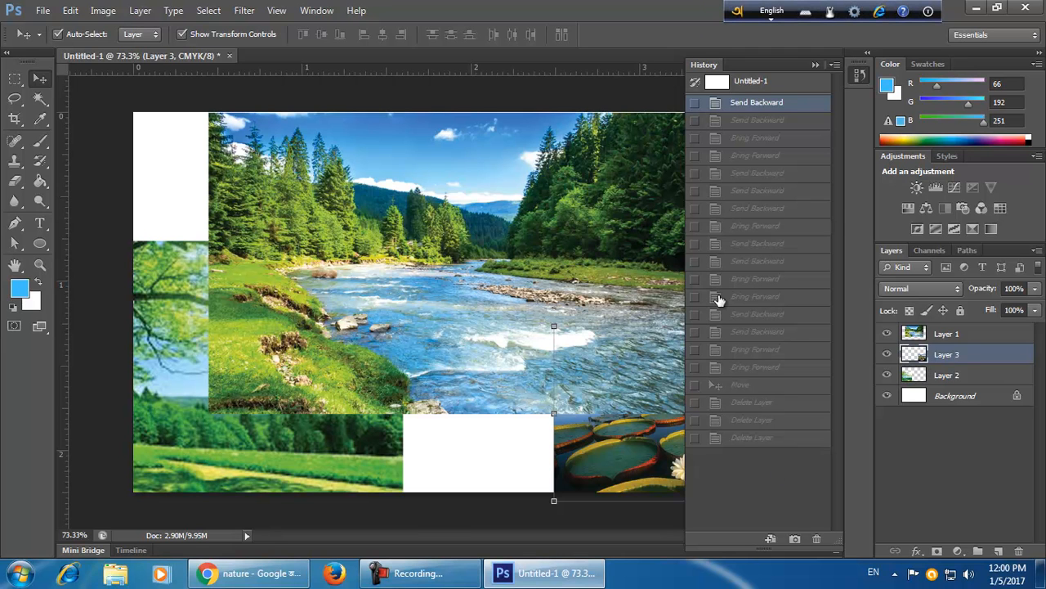
Restore the document to the Move history state and close the History panel.
click(787, 426)
click(790, 441)
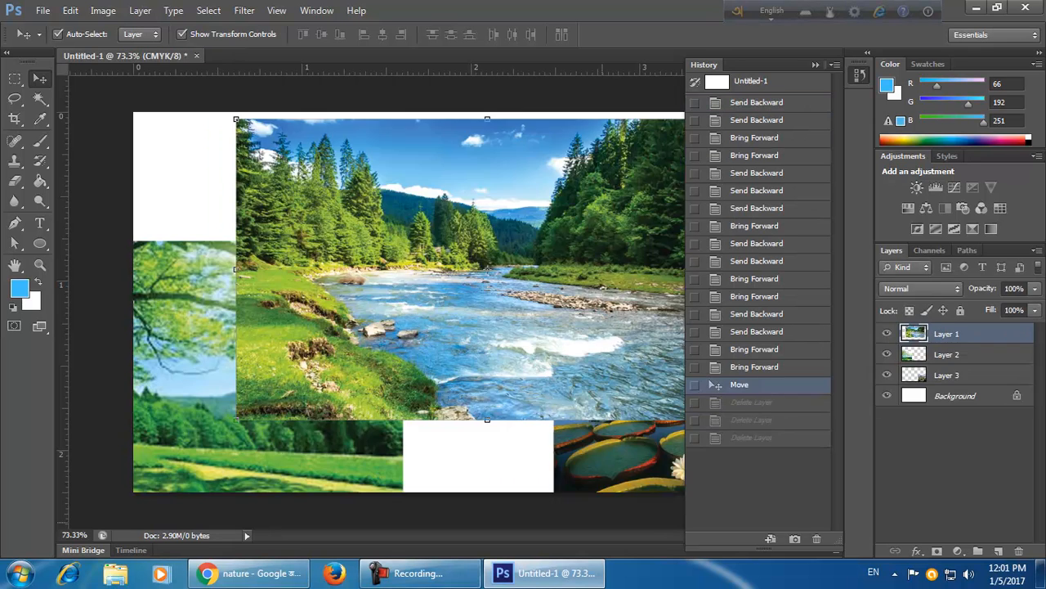
click(783, 388)
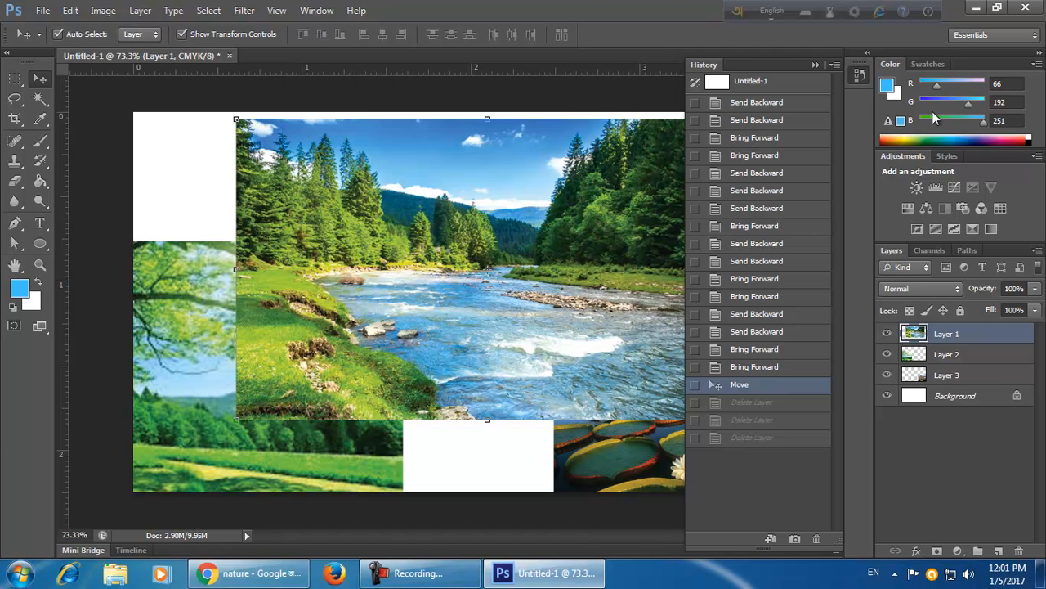
click(814, 64)
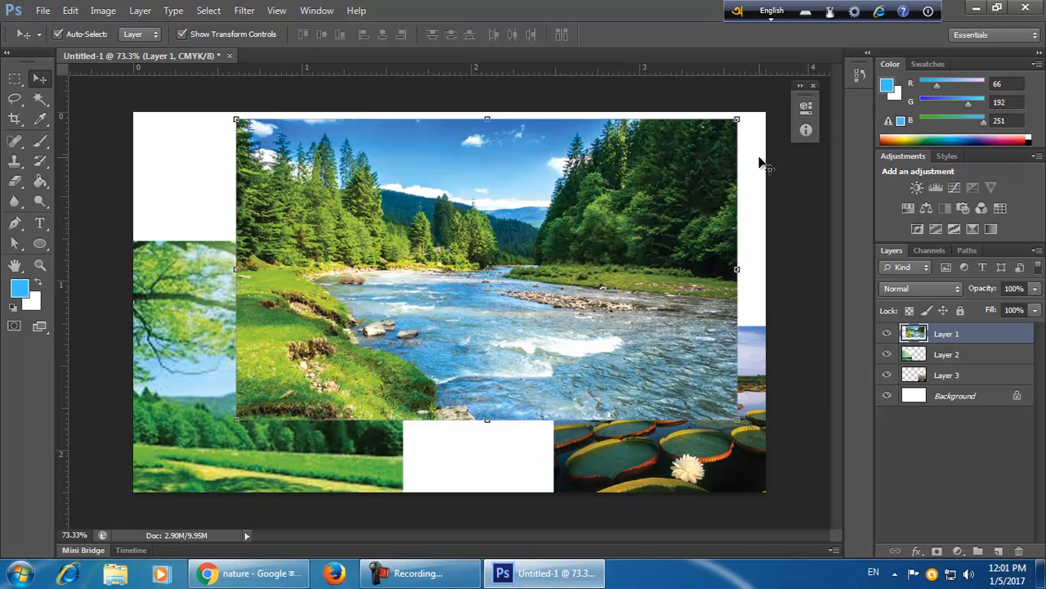
Delete the lily pad photo layer and the meadow photo layer, leaving only the river photo.
click(718, 481)
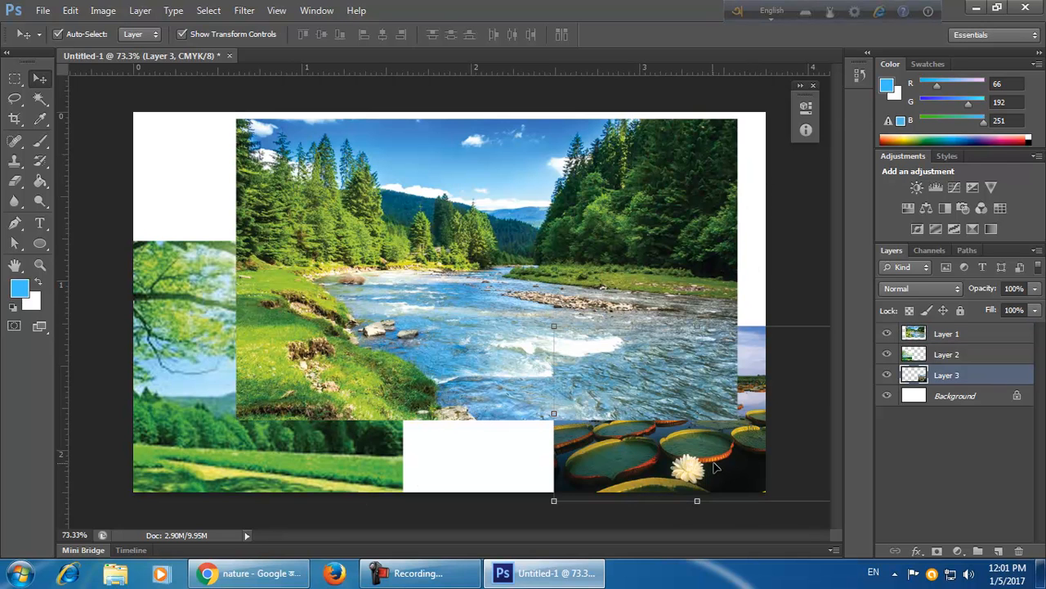
key(Delete)
click(315, 433)
key(Delete)
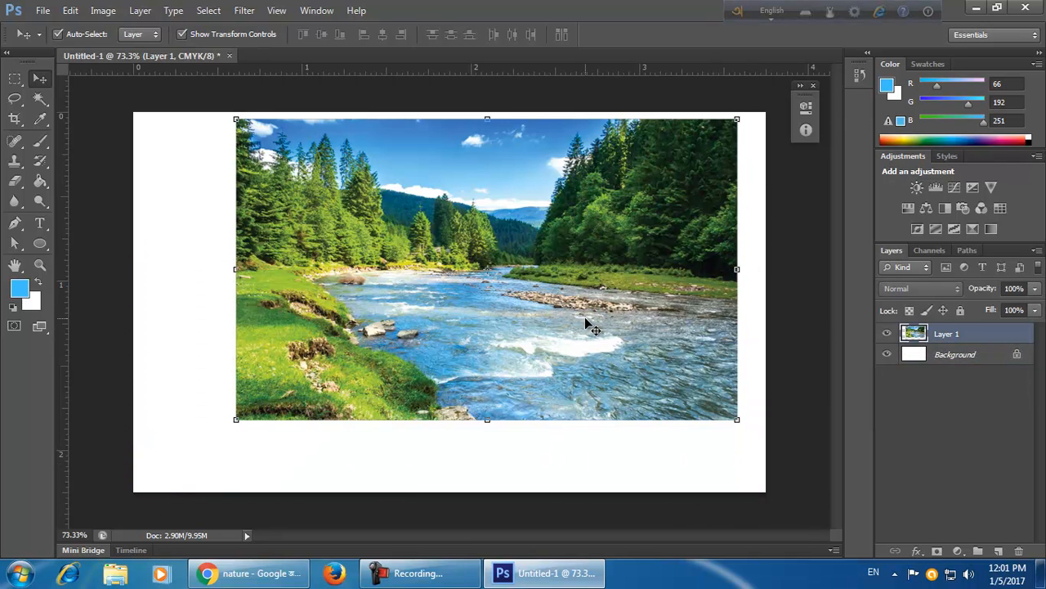
Scale the river photo down to about 39% and move it to the card's upper left corner.
key(ctrl+t)
drag(737, 420, 613, 276)
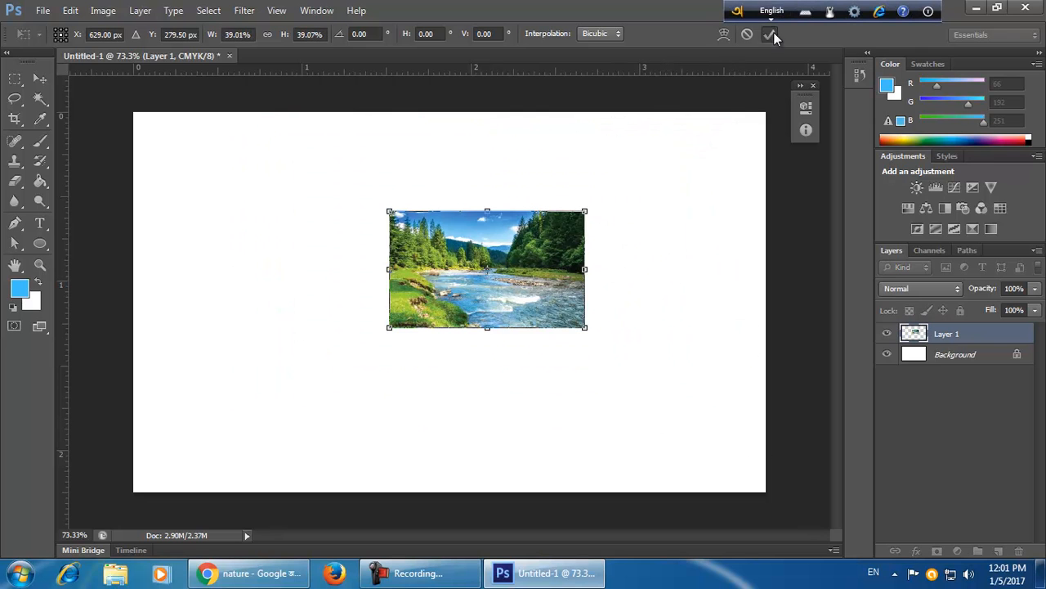
click(770, 35)
drag(535, 311, 297, 286)
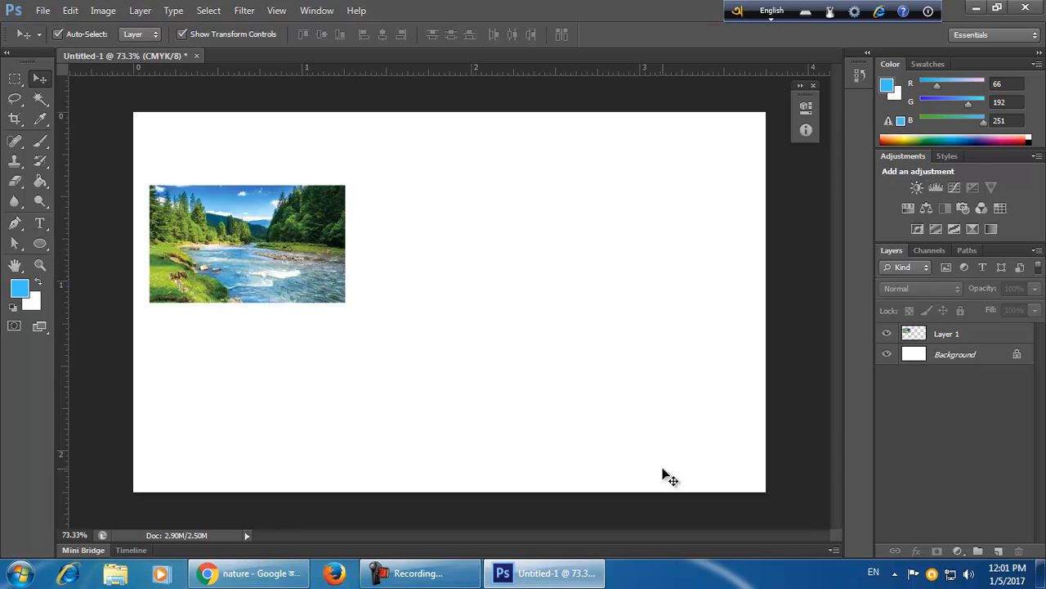
click(986, 344)
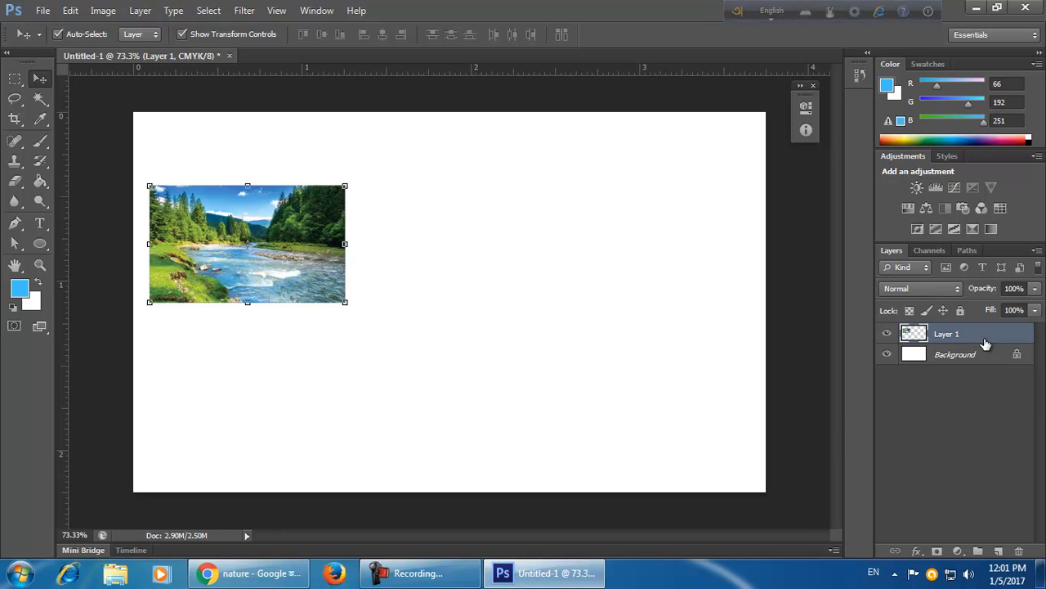
Try duplicating the river layer, moving the copy to the right and merging it down.
right_click(985, 334)
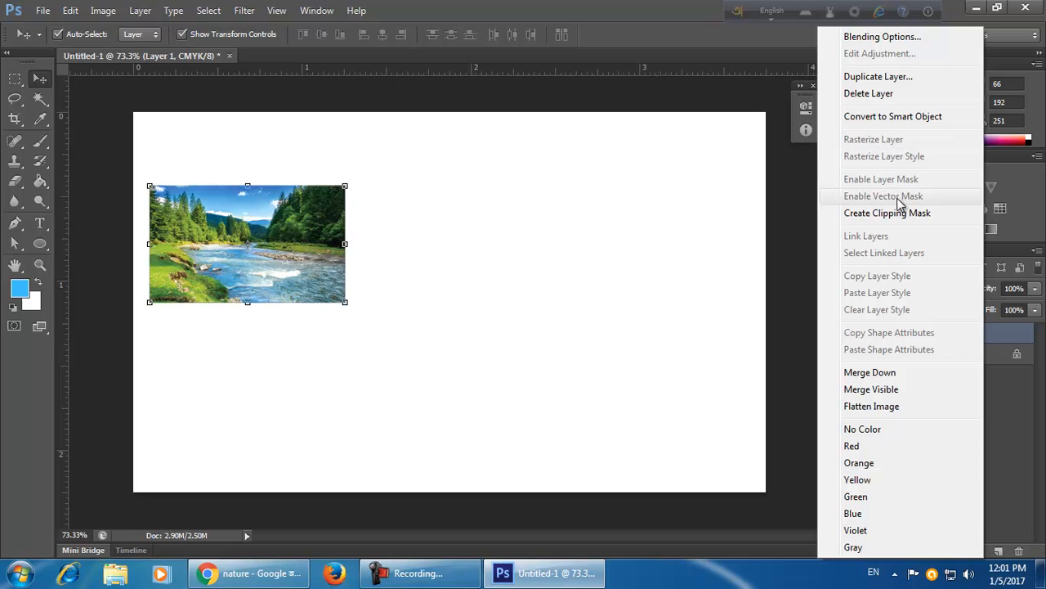
click(926, 77)
click(657, 171)
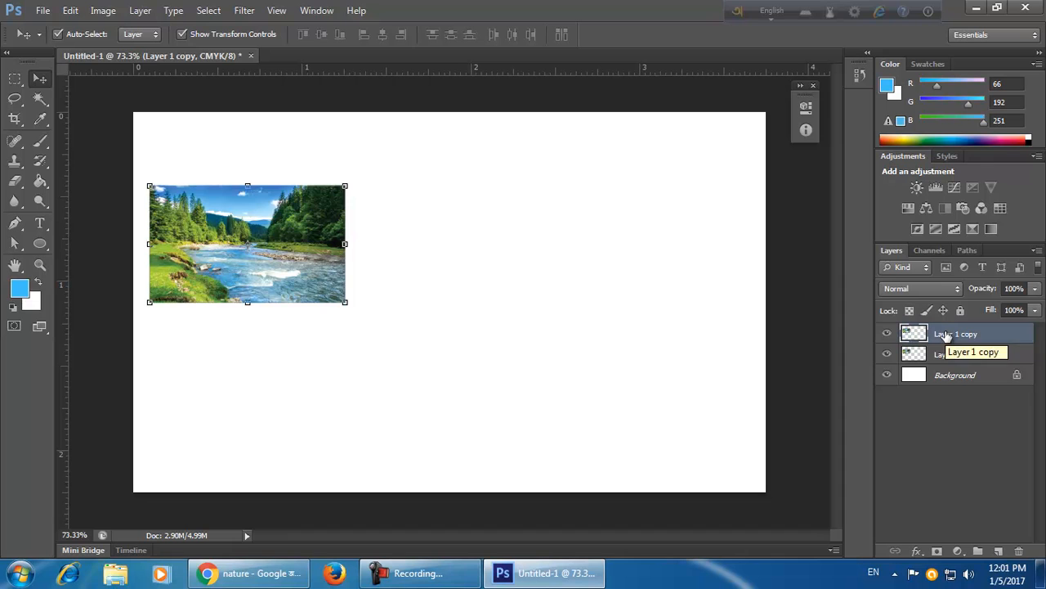
drag(277, 265, 508, 274)
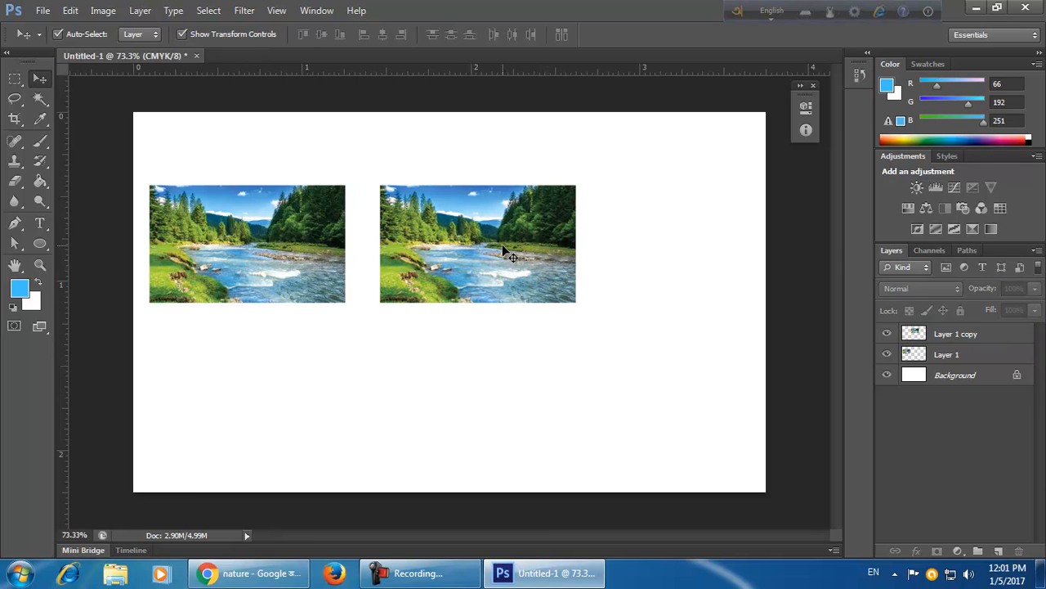
key(ctrl+e)
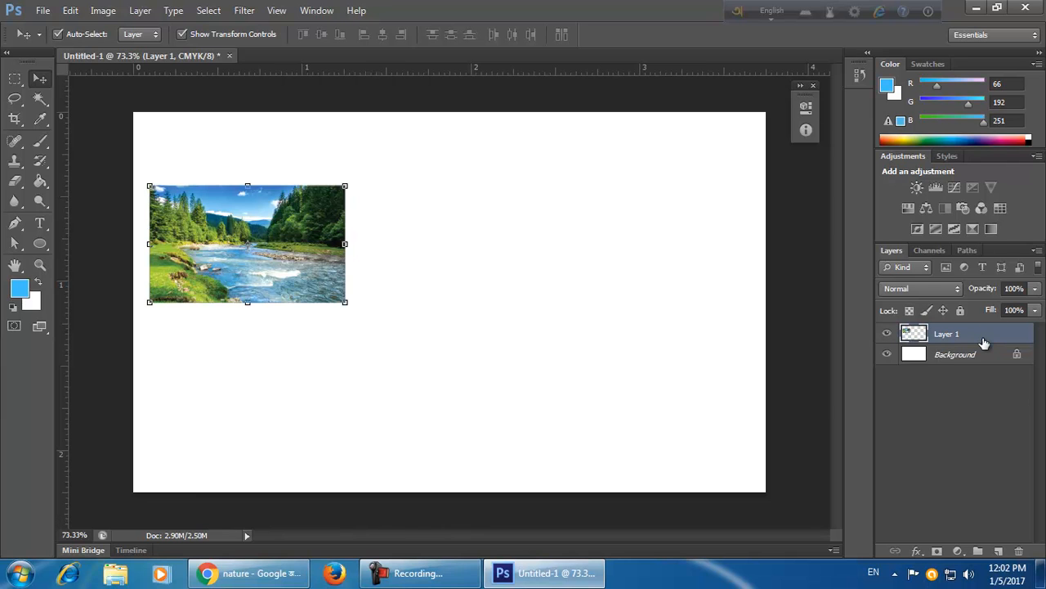
key(ctrl+j)
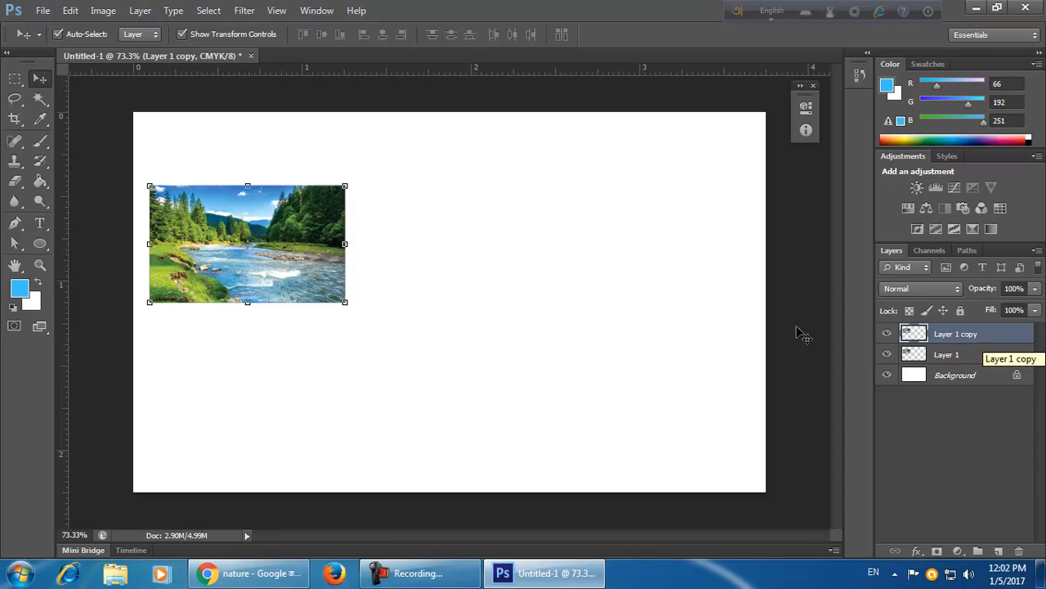
drag(274, 257, 503, 267)
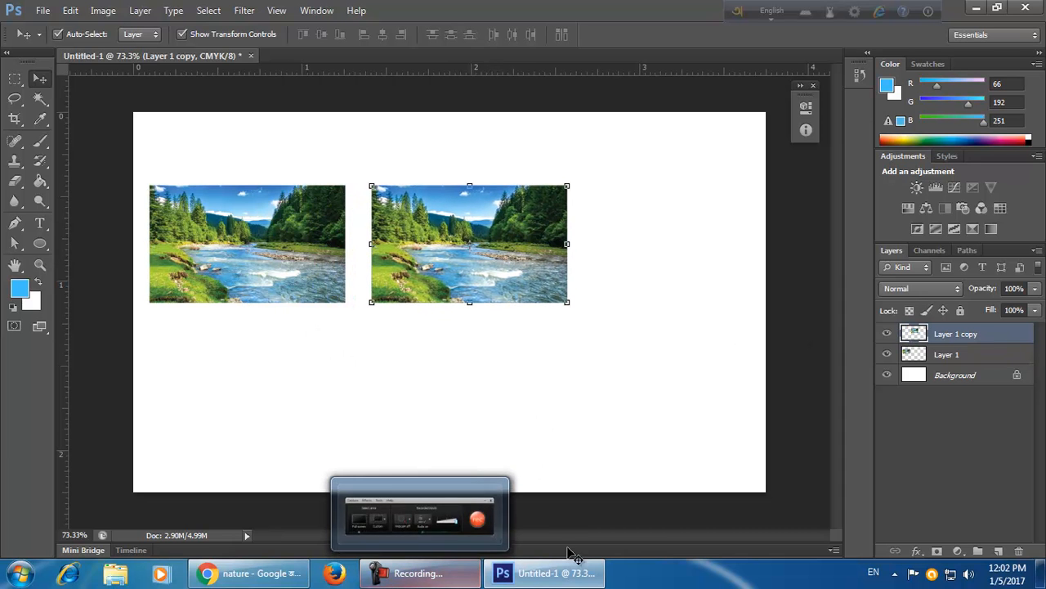
key(ctrl+j)
drag(508, 268, 509, 423)
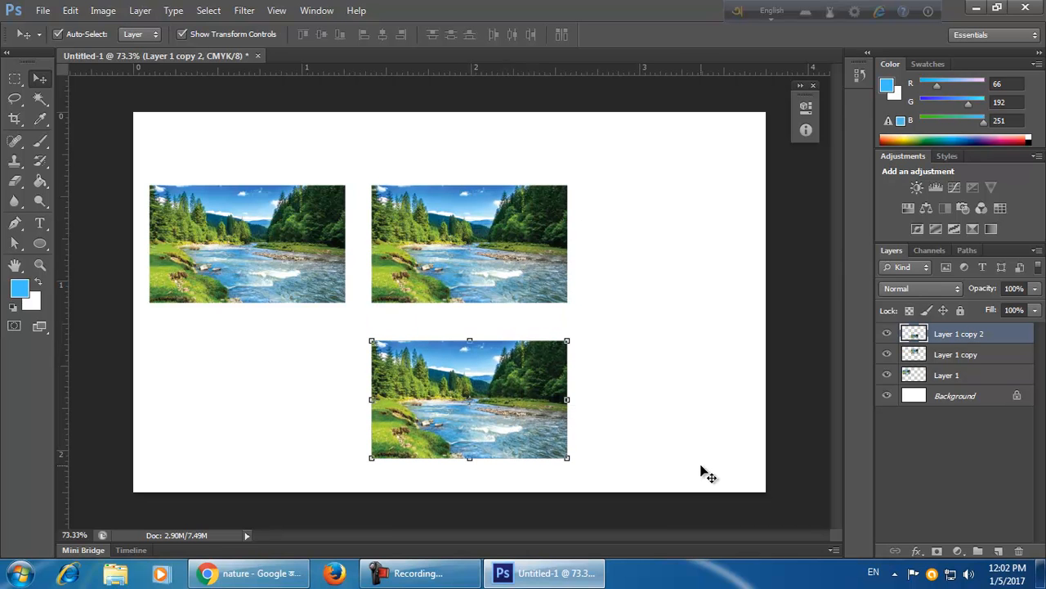
key(Delete)
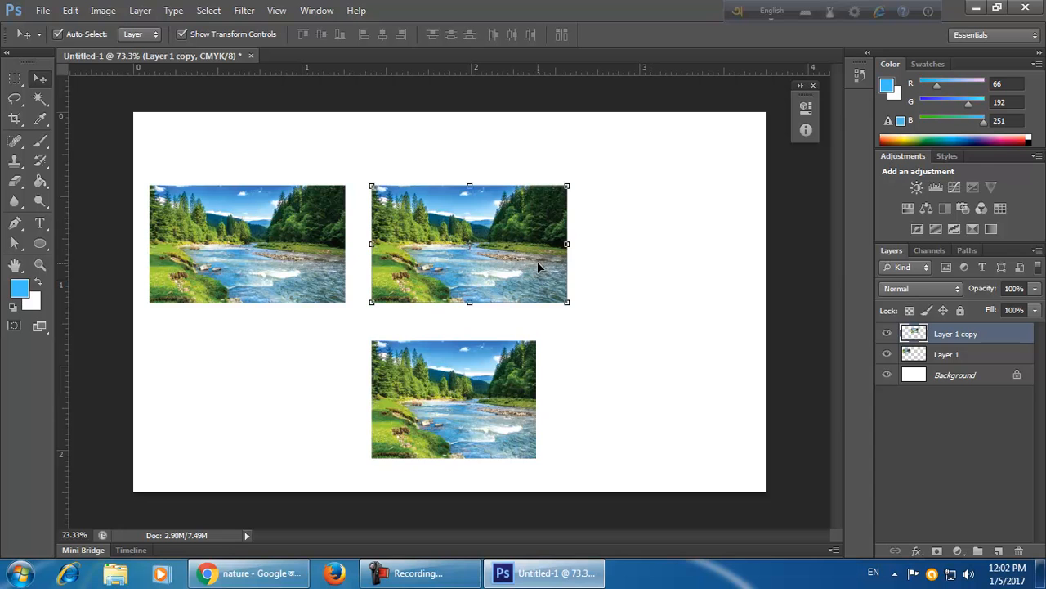
key(Delete)
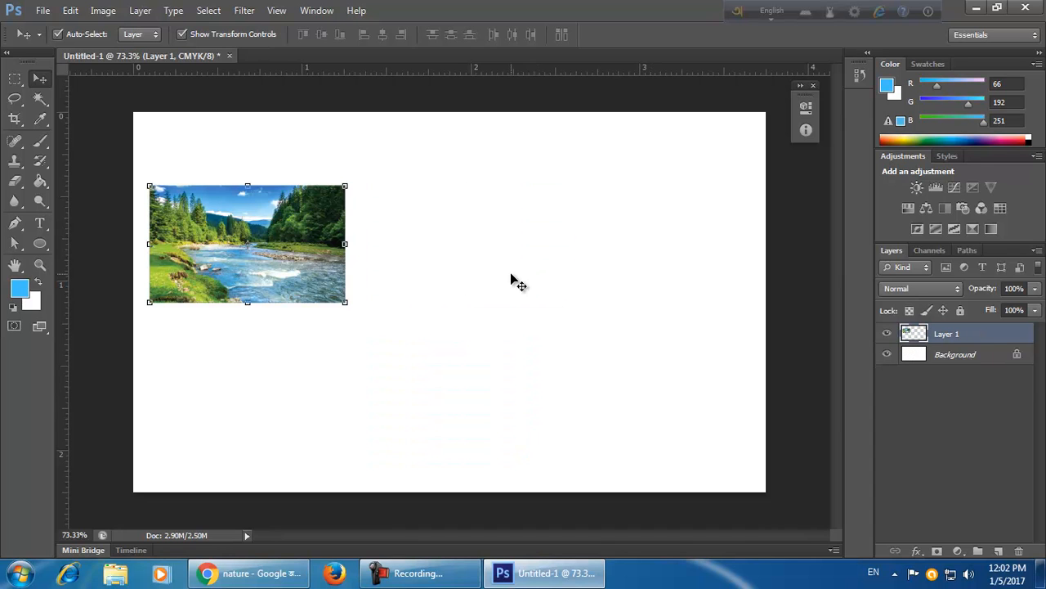
Drag out copies of the river photo to form a grid of six photos in two rows.
drag(264, 271, 490, 270)
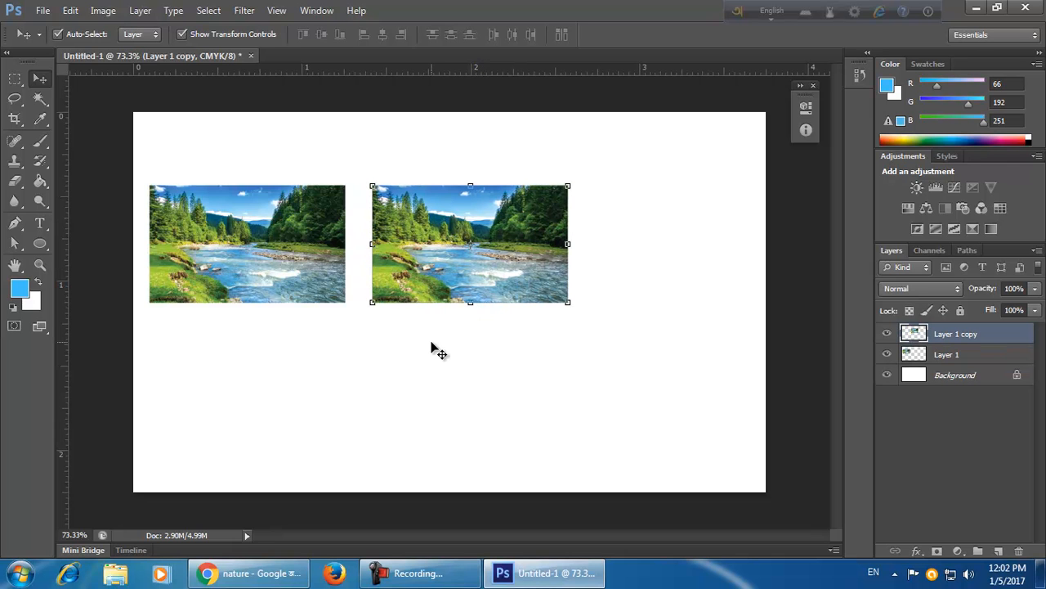
drag(483, 279, 710, 431)
drag(671, 427, 180, 425)
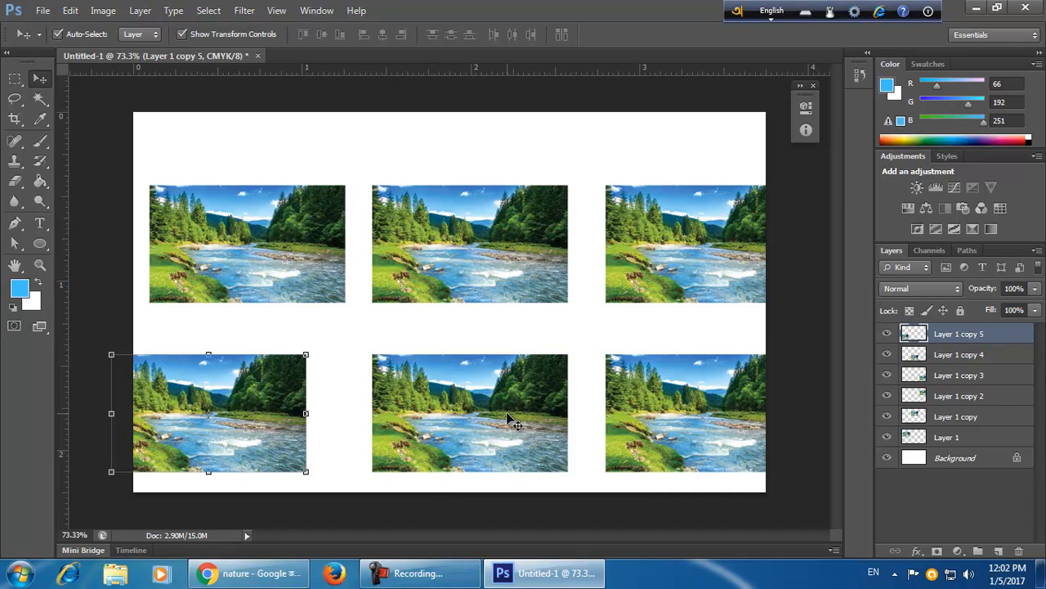
Delete the first and second river photos in the top row.
click(253, 162)
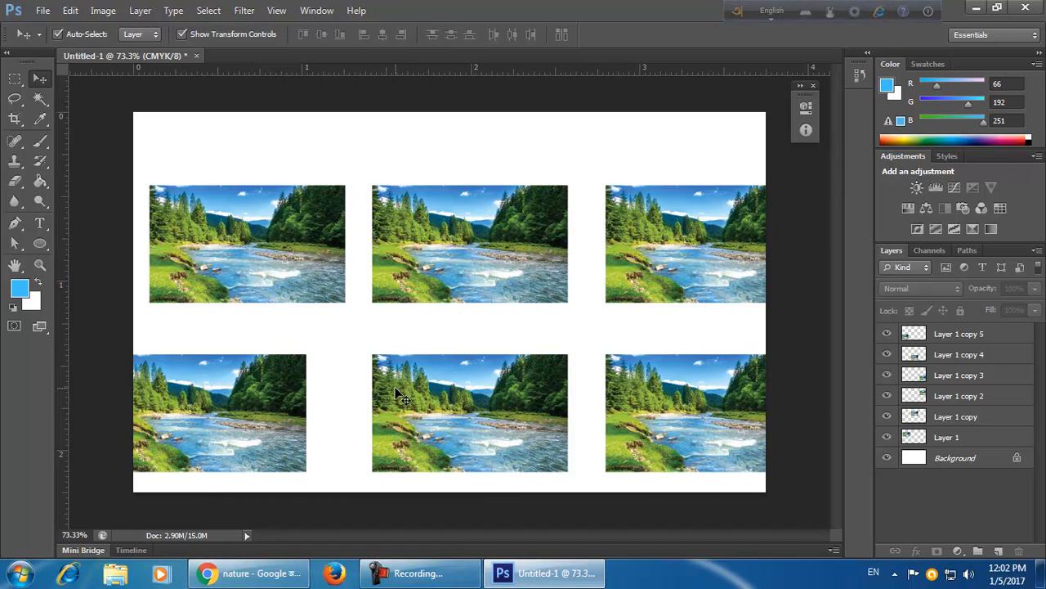
click(296, 264)
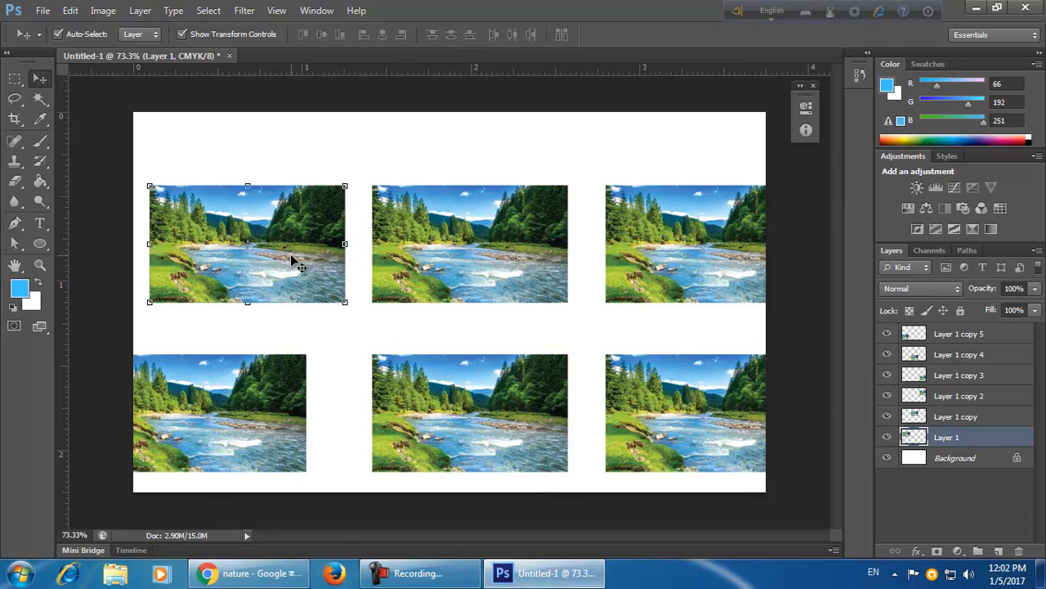
key(Delete)
click(470, 291)
key(Delete)
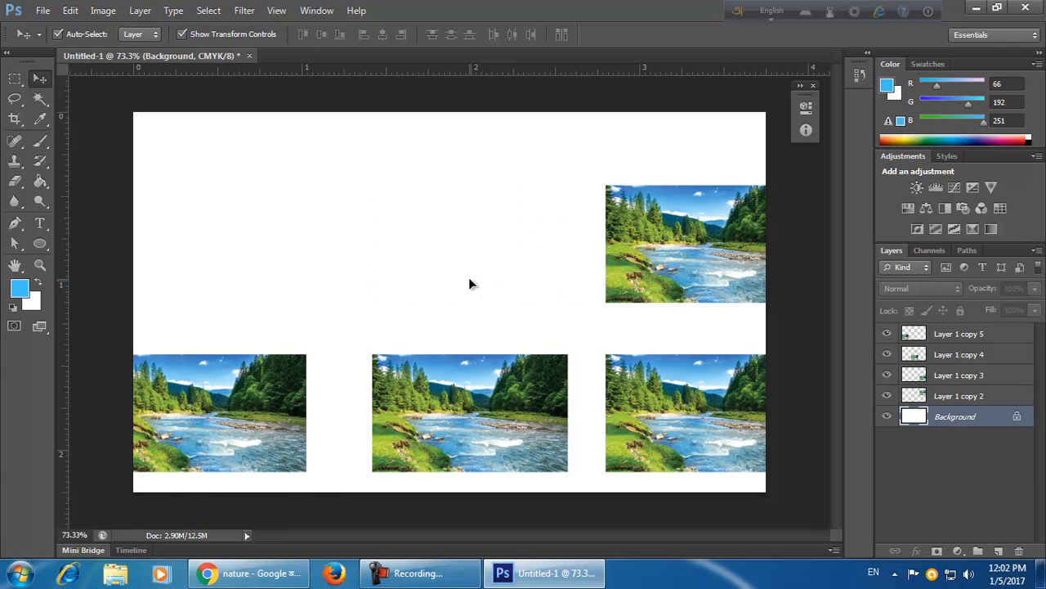
Step back through the history to restore the two deleted top-row river photos.
key(ctrl+alt+z)
key(ctrl+alt+z)
key(ctrl+alt+z)
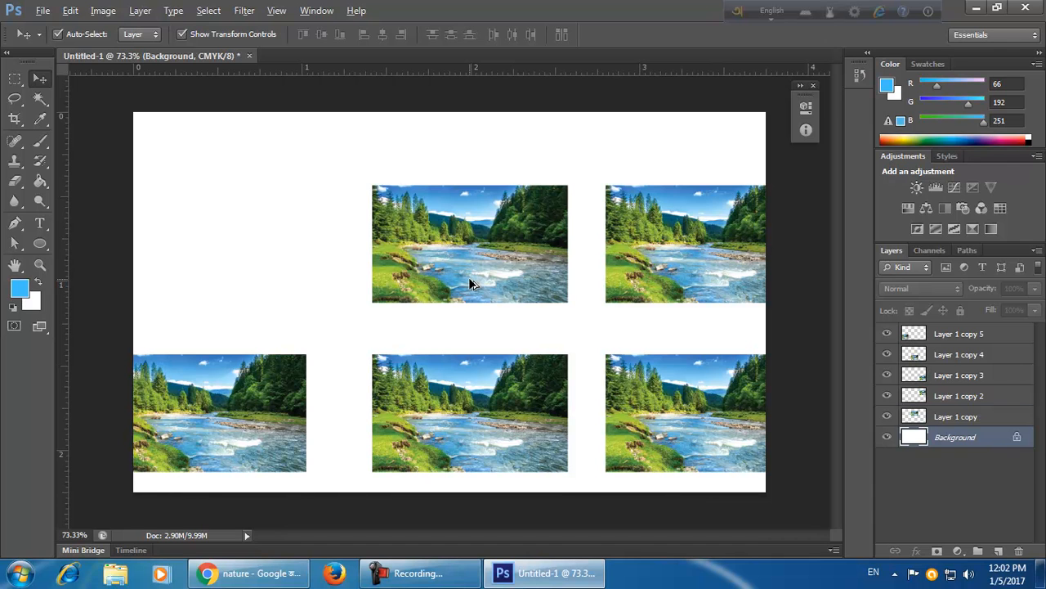
click(335, 151)
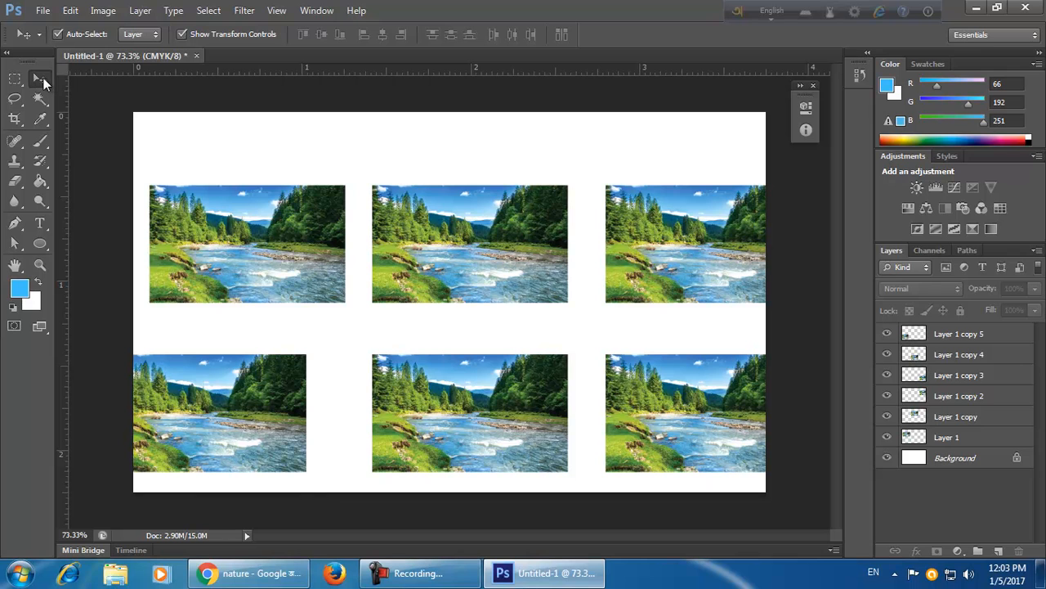
Try deleting all six photo layers together, then undo the deletion.
drag(145, 135, 733, 483)
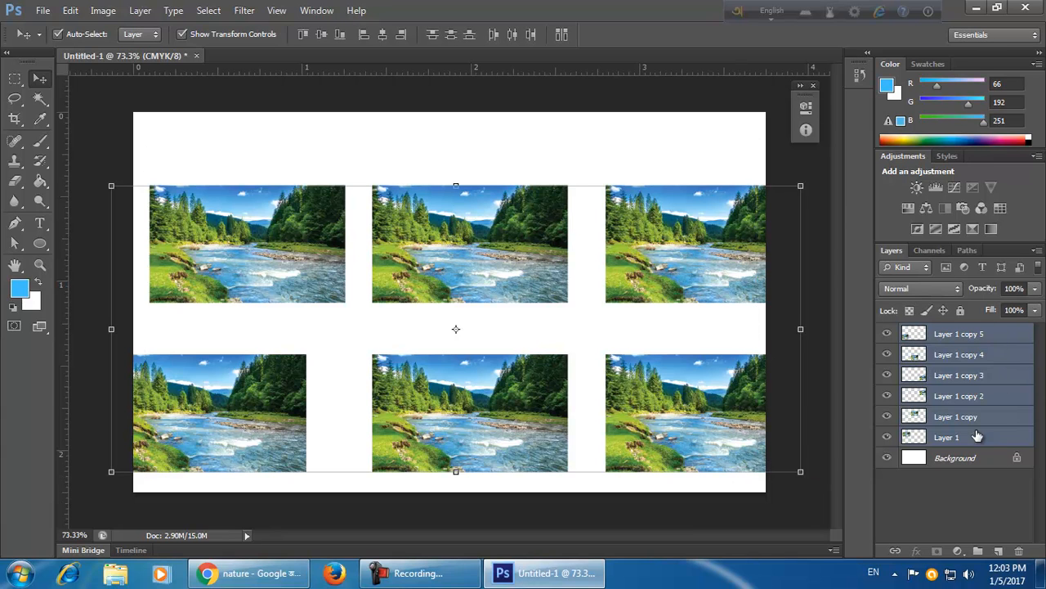
click(661, 136)
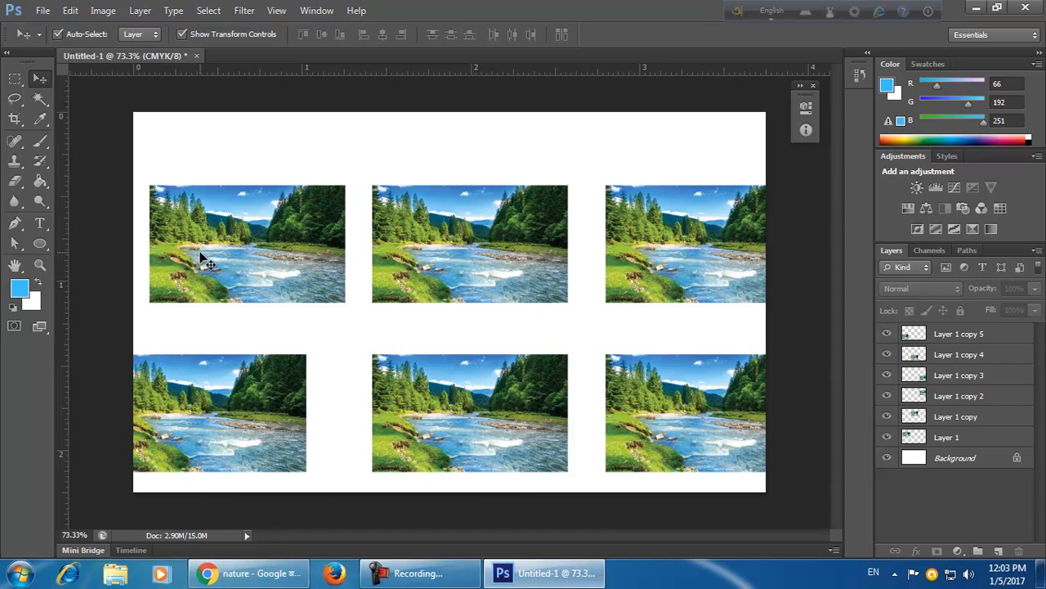
drag(142, 138, 755, 517)
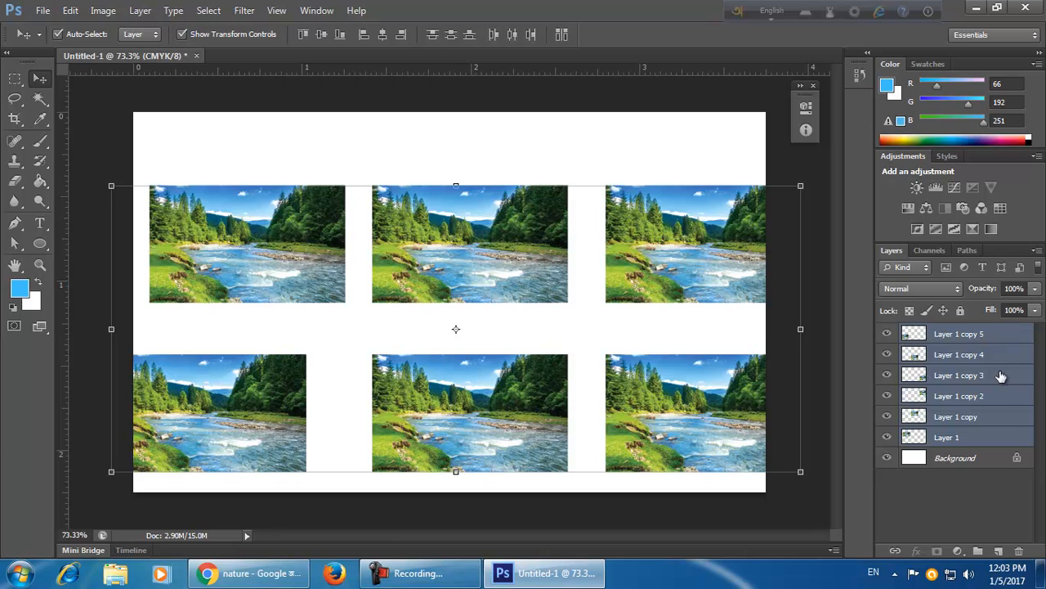
key(Delete)
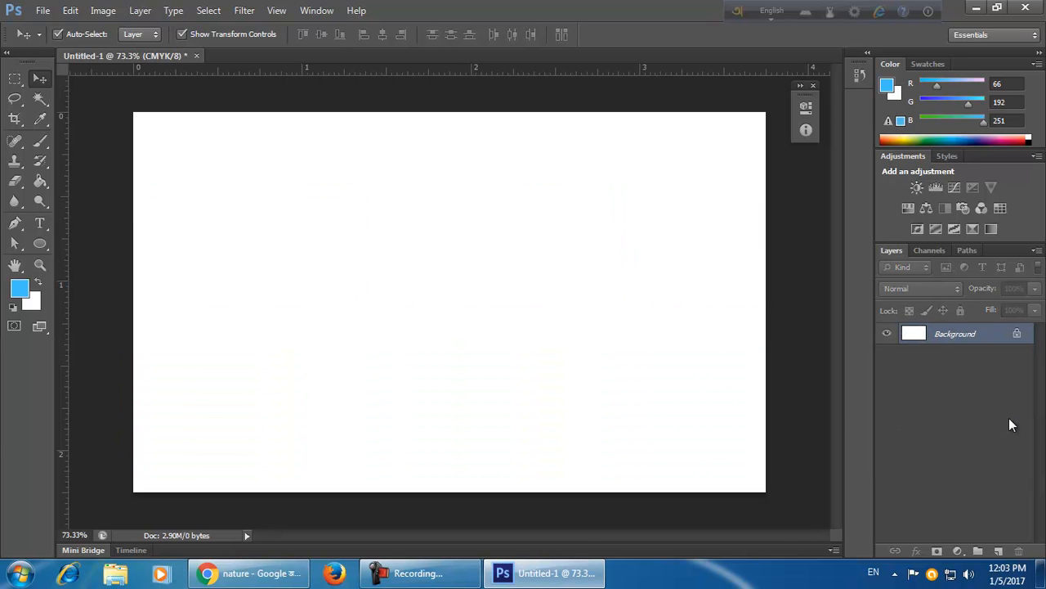
key(ctrl+z)
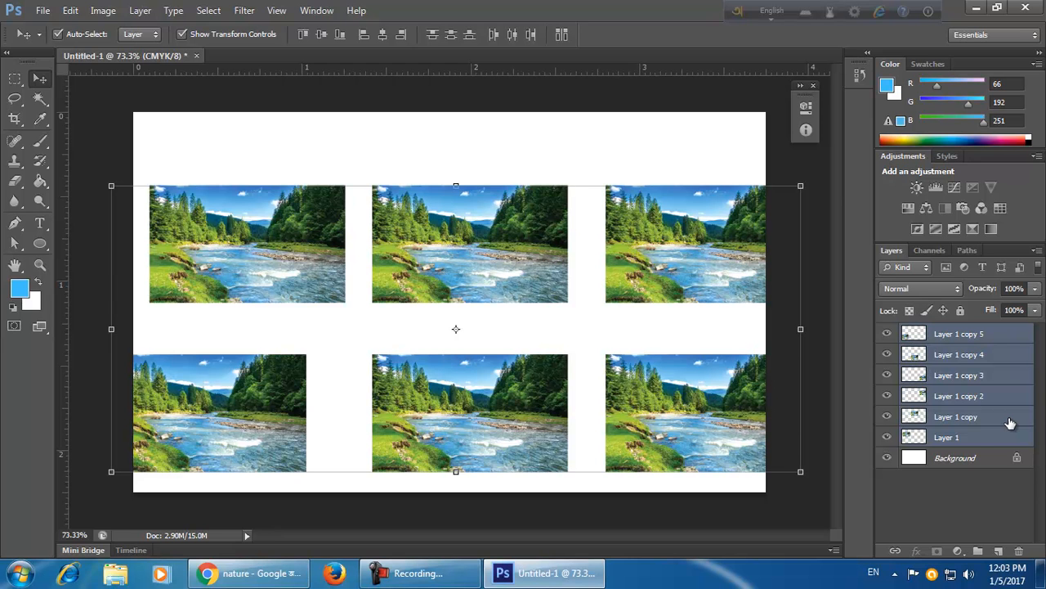
Scale all six photos together to about 55% and move the grid to the card's top edge.
drag(801, 470, 692, 280)
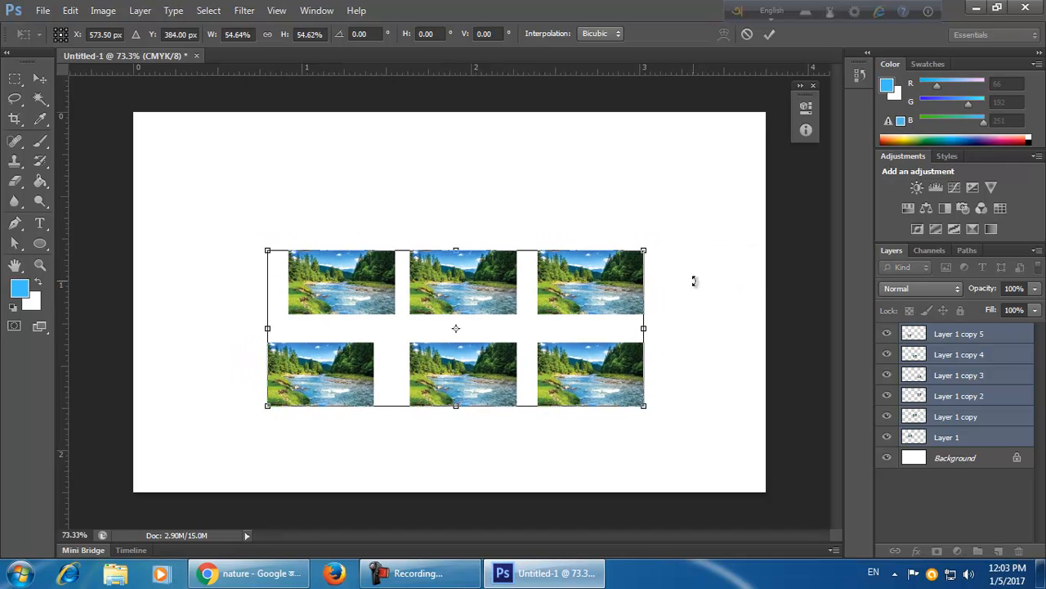
click(769, 33)
drag(603, 281, 582, 166)
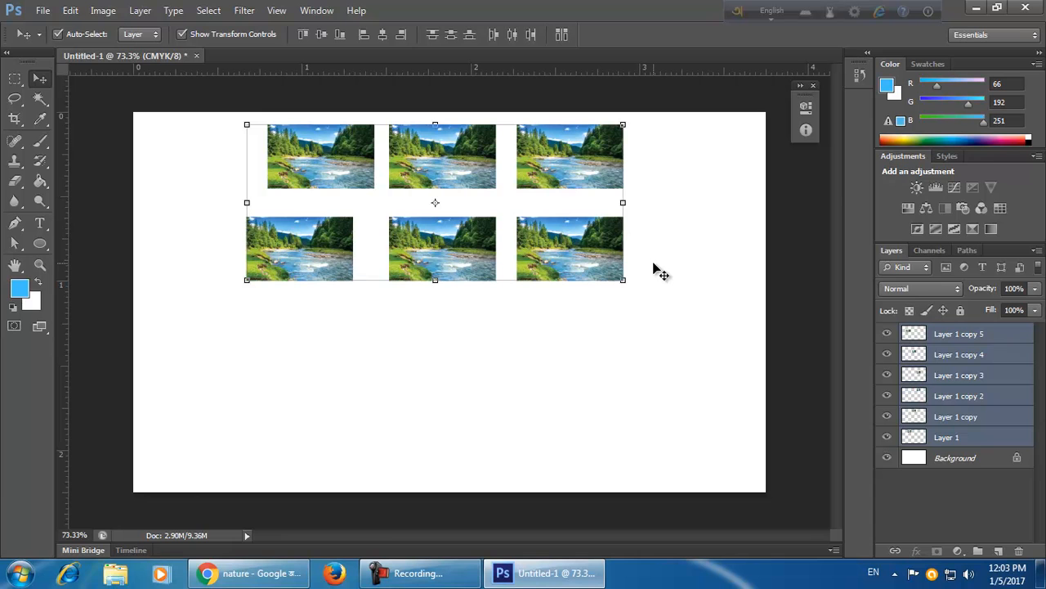
Duplicate the six-photo grid and move the copy down to form four rows of photos.
key(ctrl+j)
drag(580, 283, 578, 451)
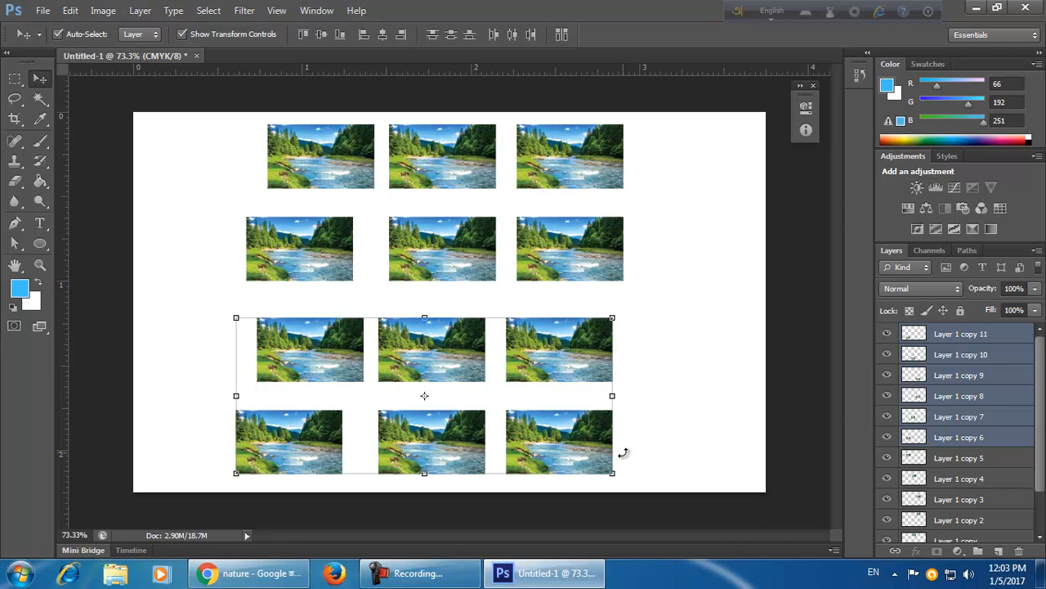
Select all twelve photo layers and delete them.
click(982, 345)
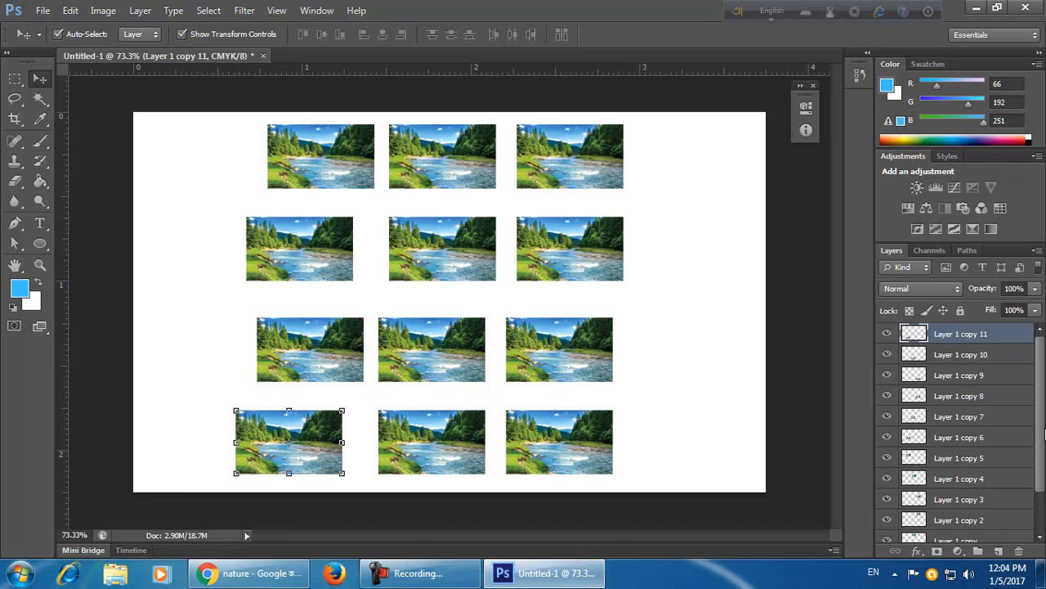
scroll(940, 490, down, 2)
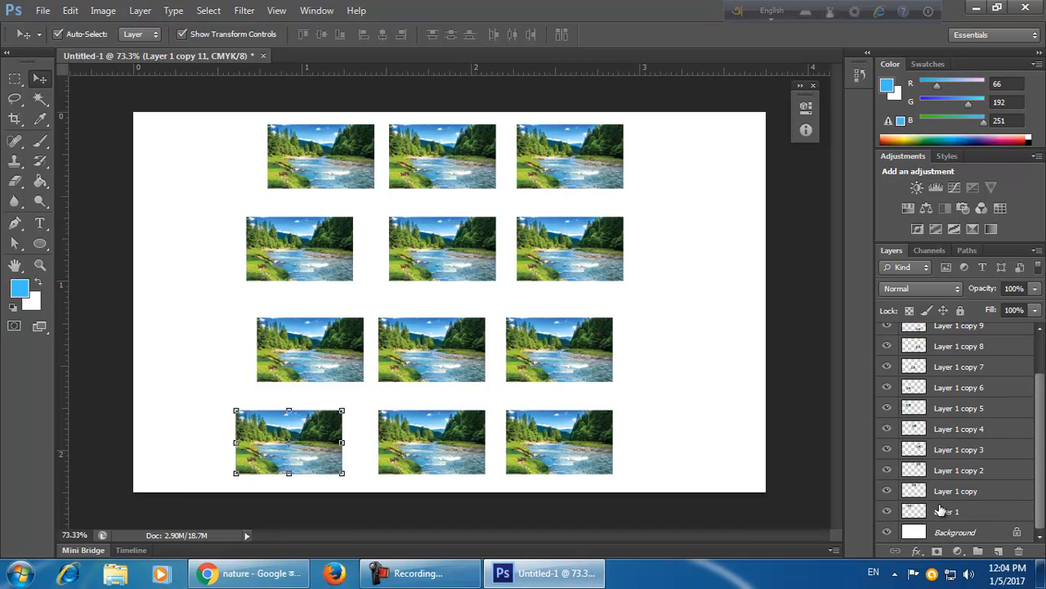
shift+click(983, 515)
scroll(1031, 505, up, 1)
scroll(1014, 394, up, 1)
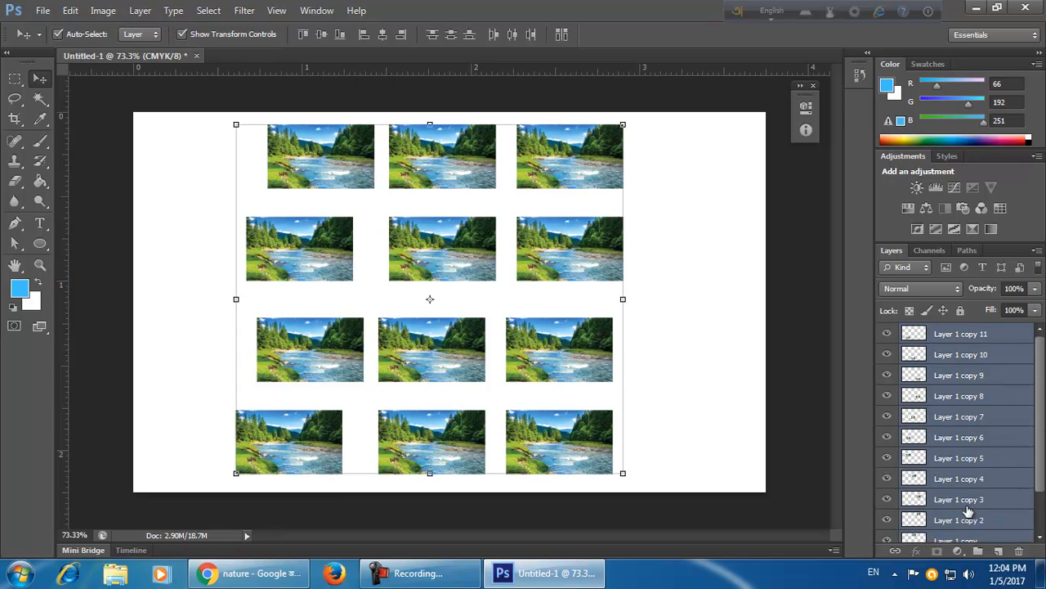
key(Delete)
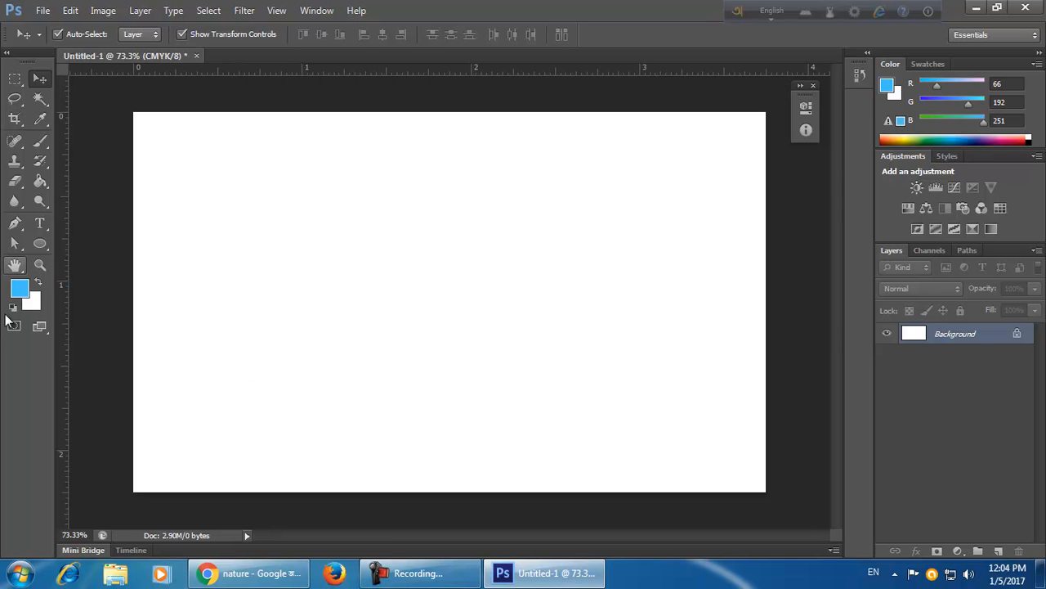
Set the background colour to bright green (R 0, G 255, B 6).
click(30, 302)
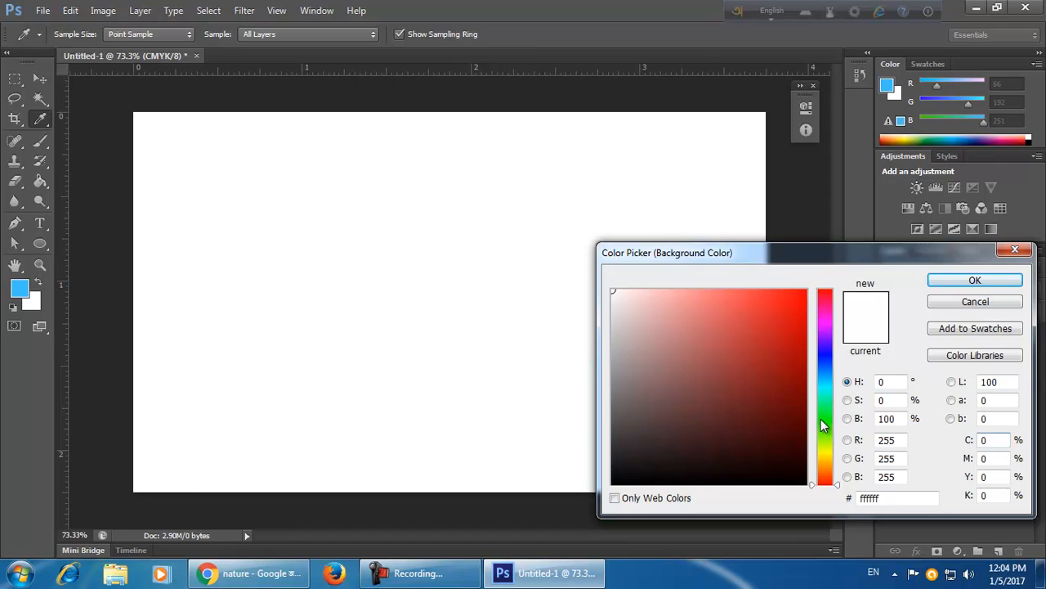
click(823, 418)
drag(803, 294, 814, 285)
click(1012, 282)
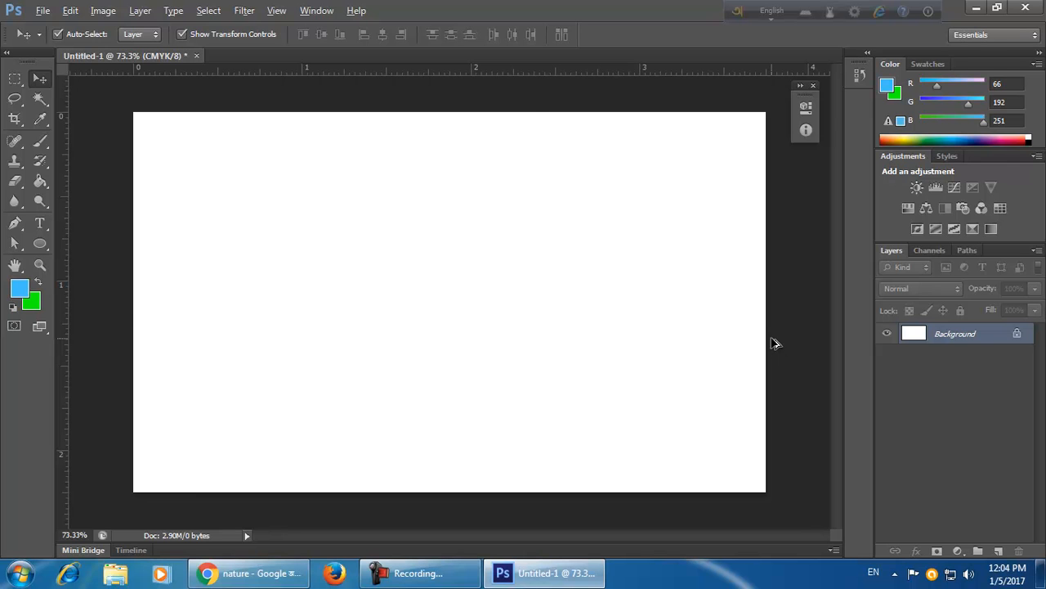
Fill the Background layer alternately with the blue foreground and green background colours, ending with blue.
key(alt+BackSpace)
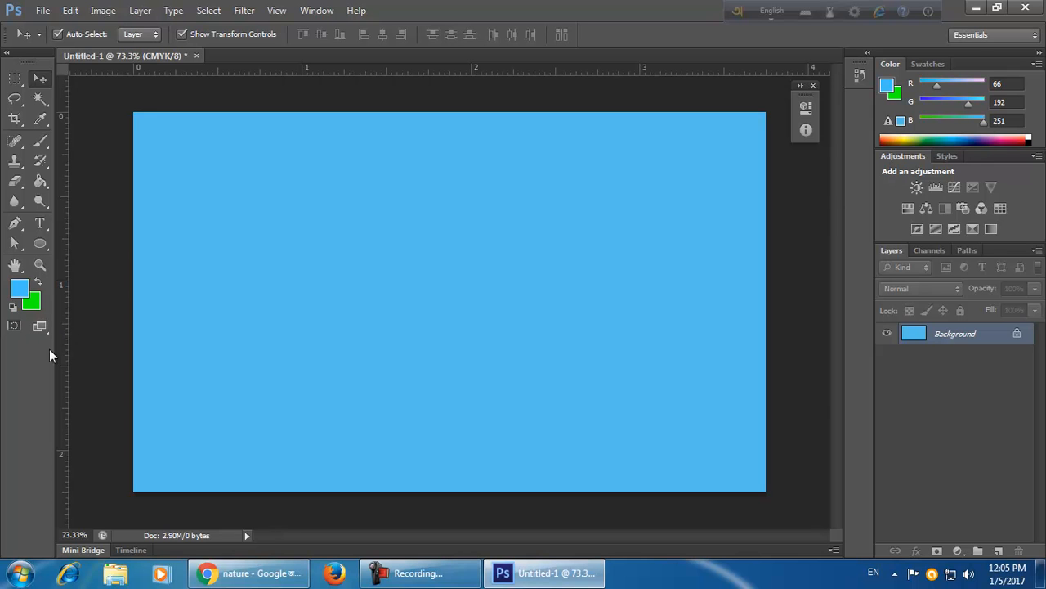
key(ctrl+BackSpace)
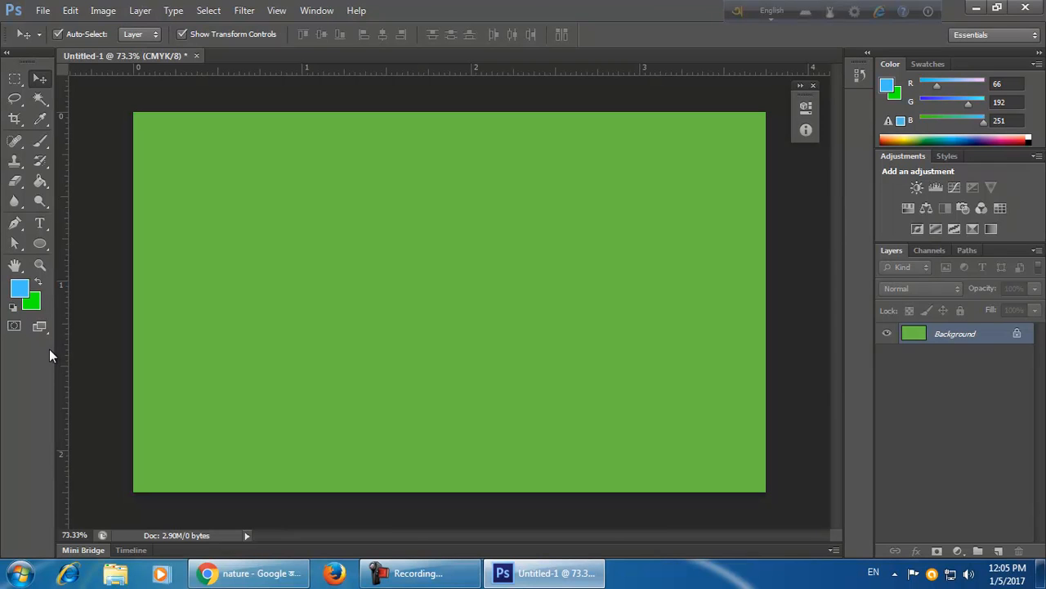
key(alt+BackSpace)
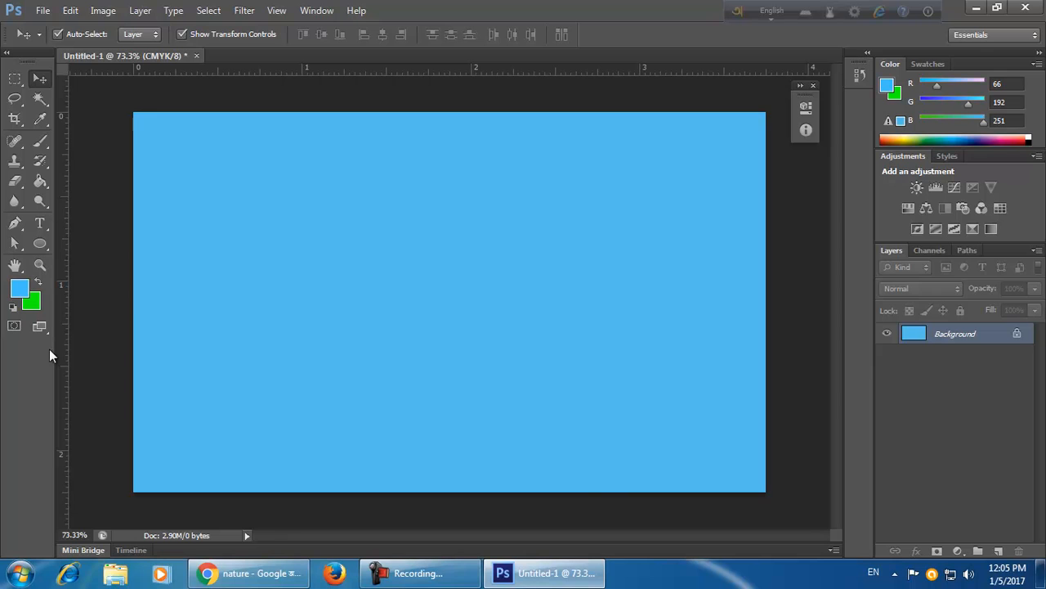
key(ctrl+BackSpace)
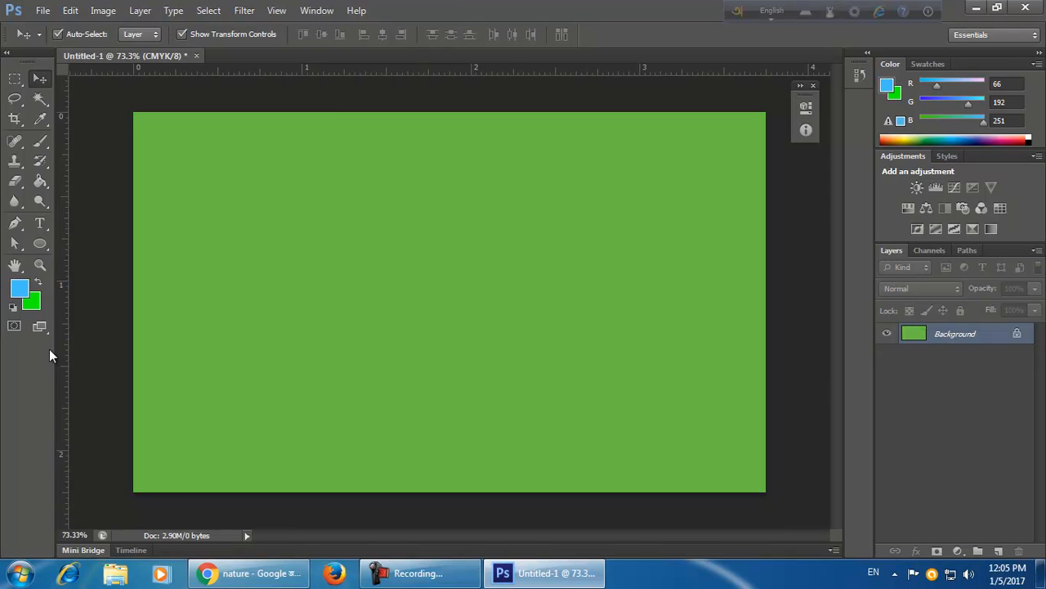
key(alt+BackSpace)
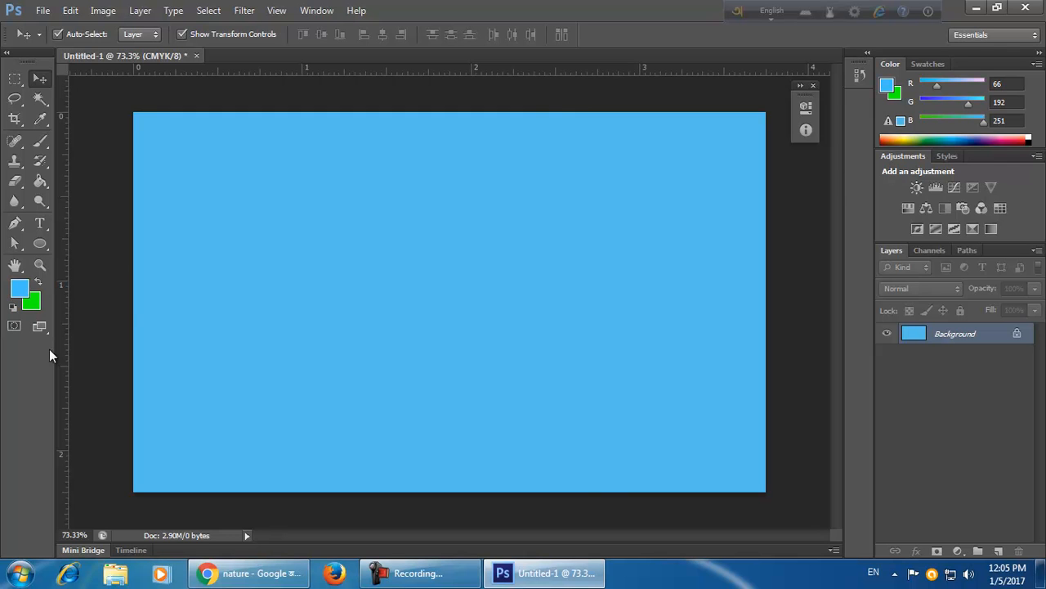
key(ctrl+BackSpace)
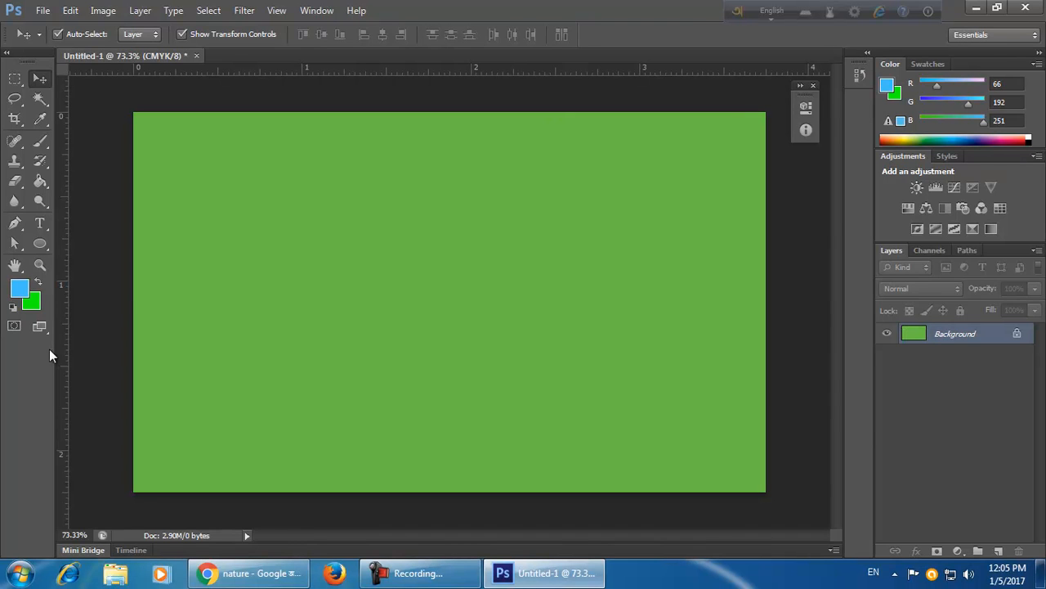
key(alt+BackSpace)
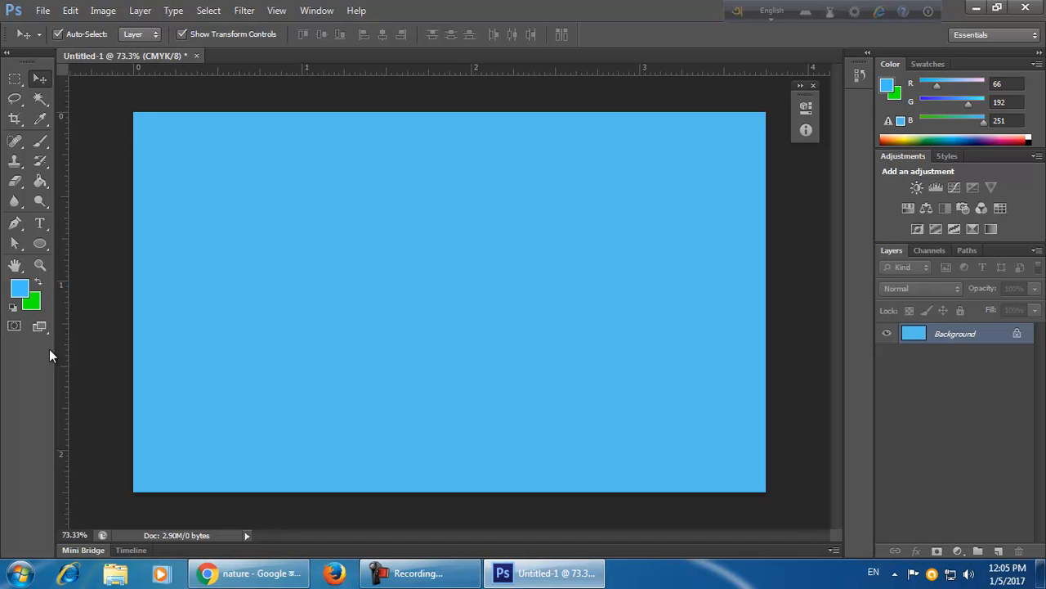
key(ctrl+Delete)
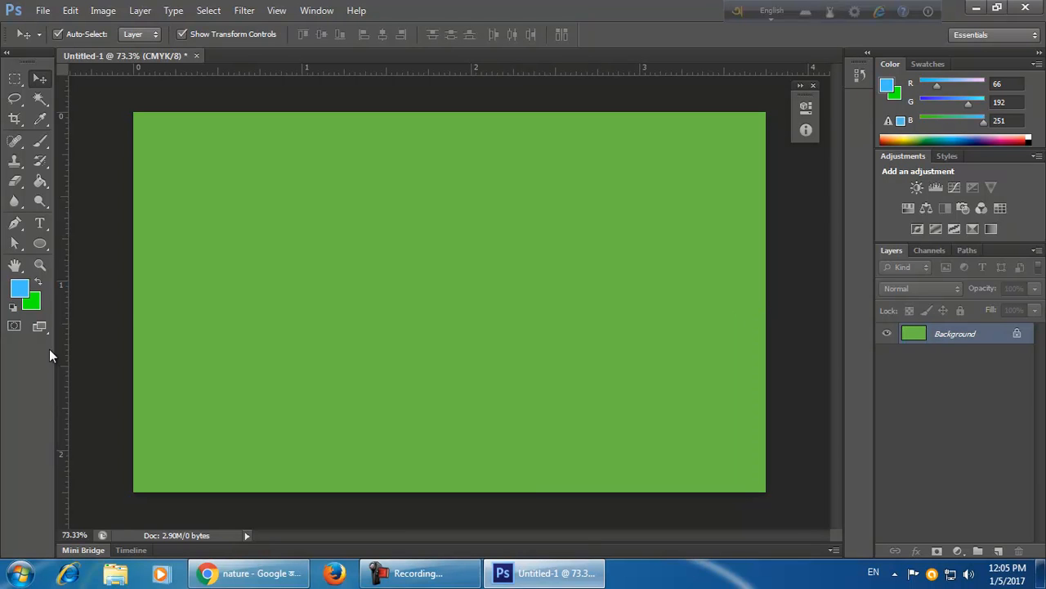
key(alt+Delete)
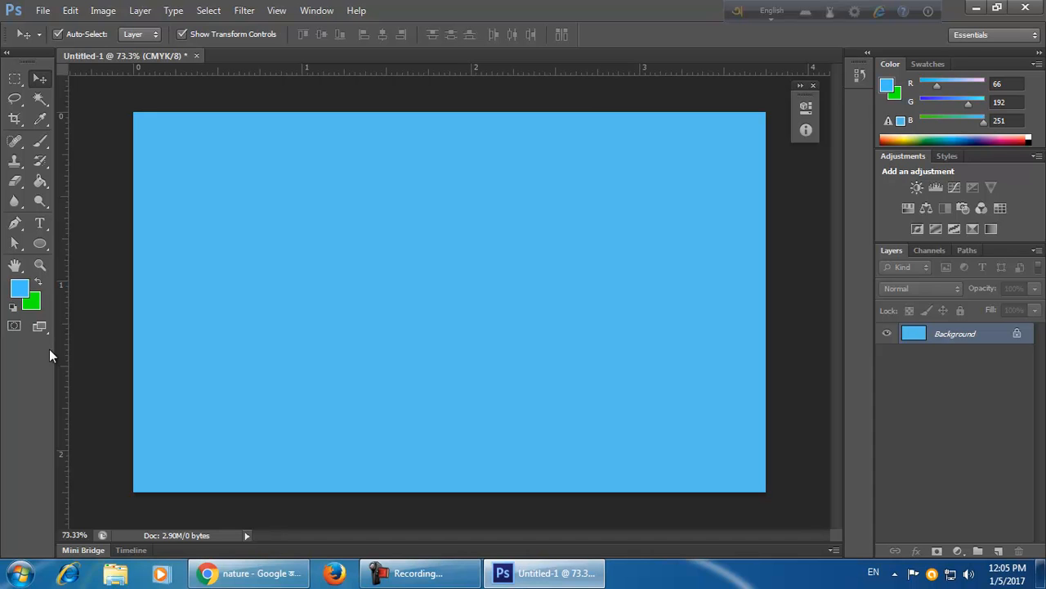
key(ctrl+Delete)
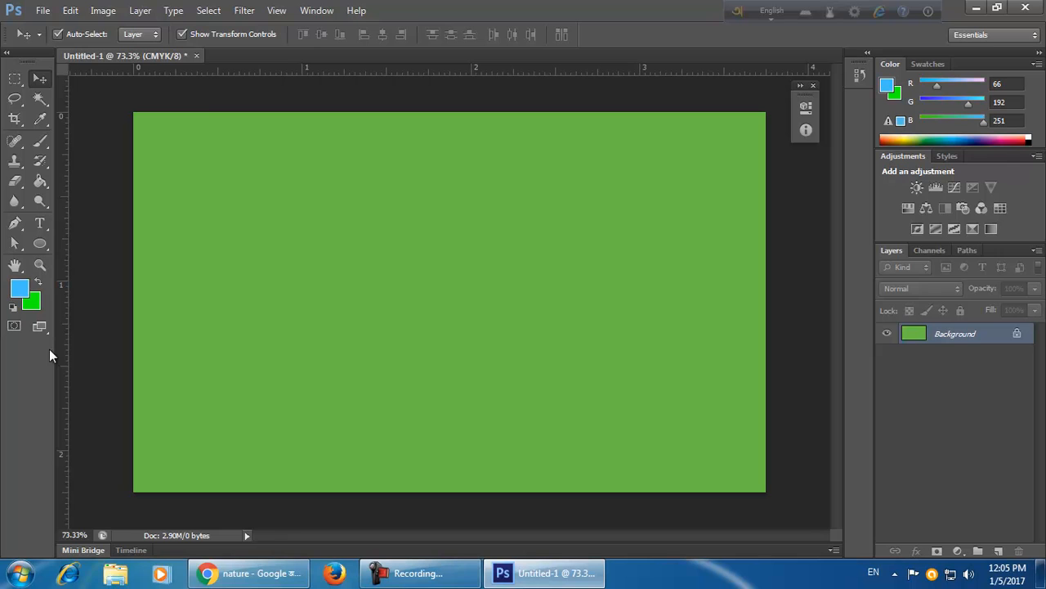
key(alt+Delete)
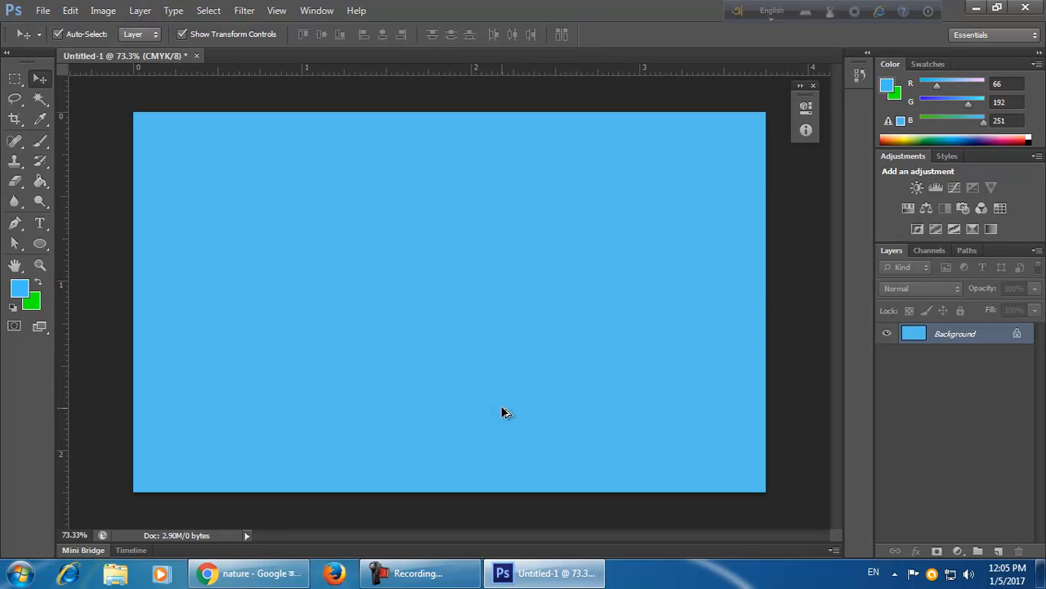
Swap the foreground and background colours so green becomes the foreground colour.
click(41, 280)
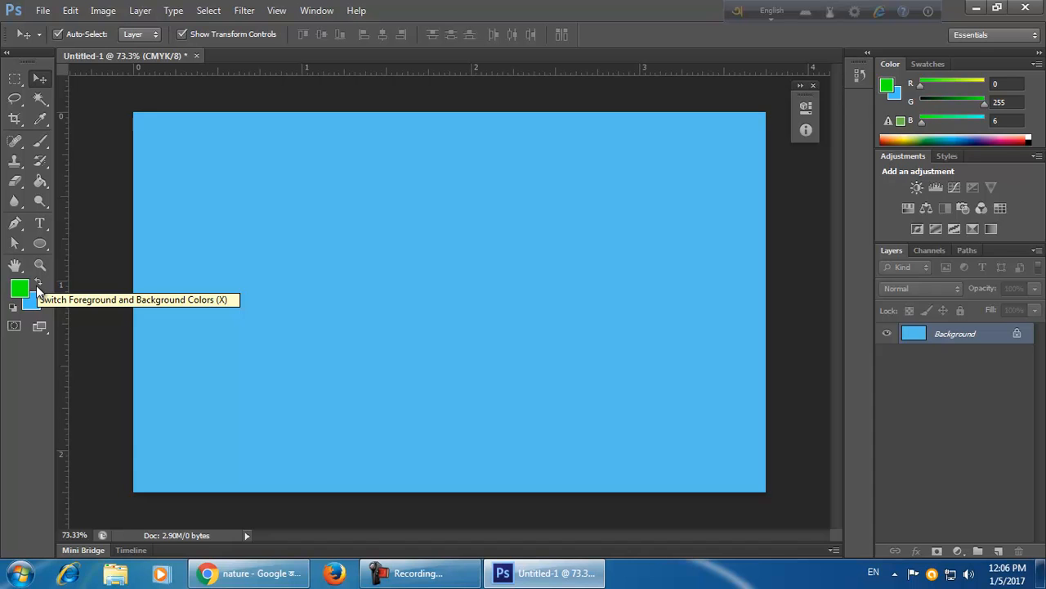
click(36, 286)
click(38, 283)
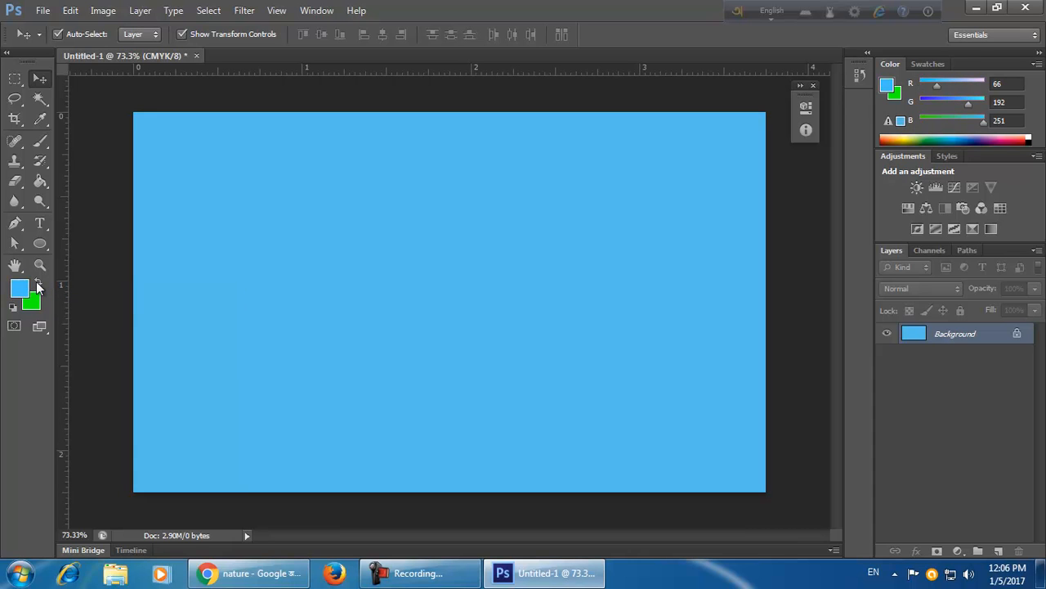
click(37, 283)
click(38, 283)
click(38, 283)
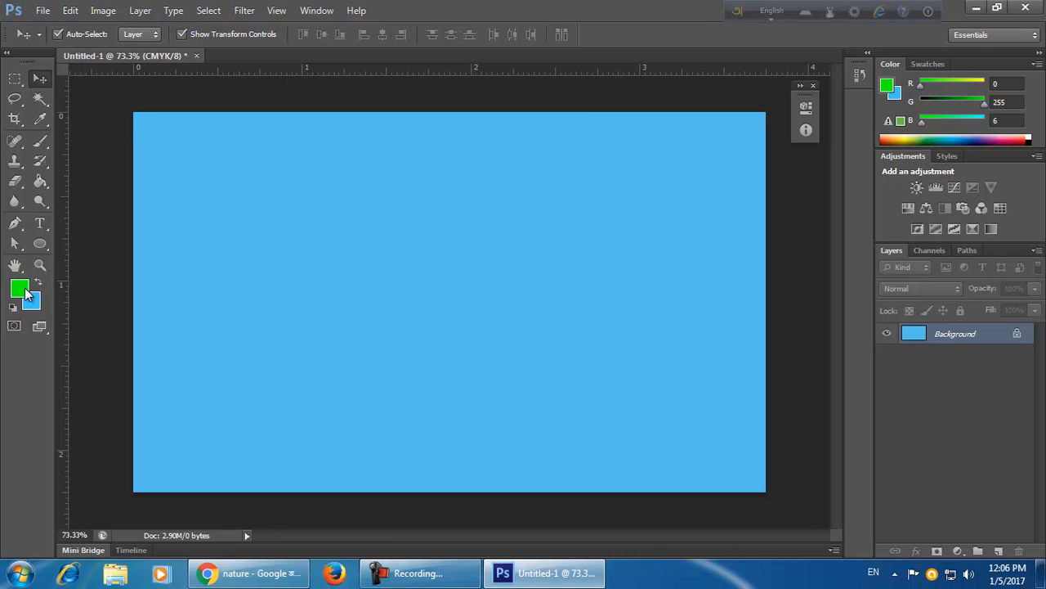
Fill the Background layer alternately with green and blue, ending with green.
key(alt+Delete)
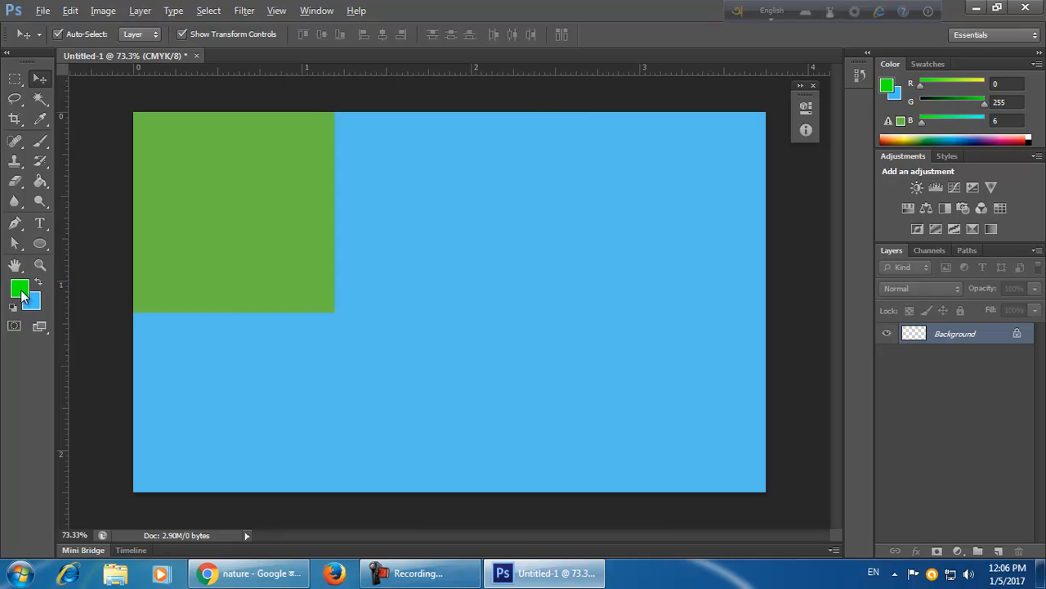
key(ctrl+Delete)
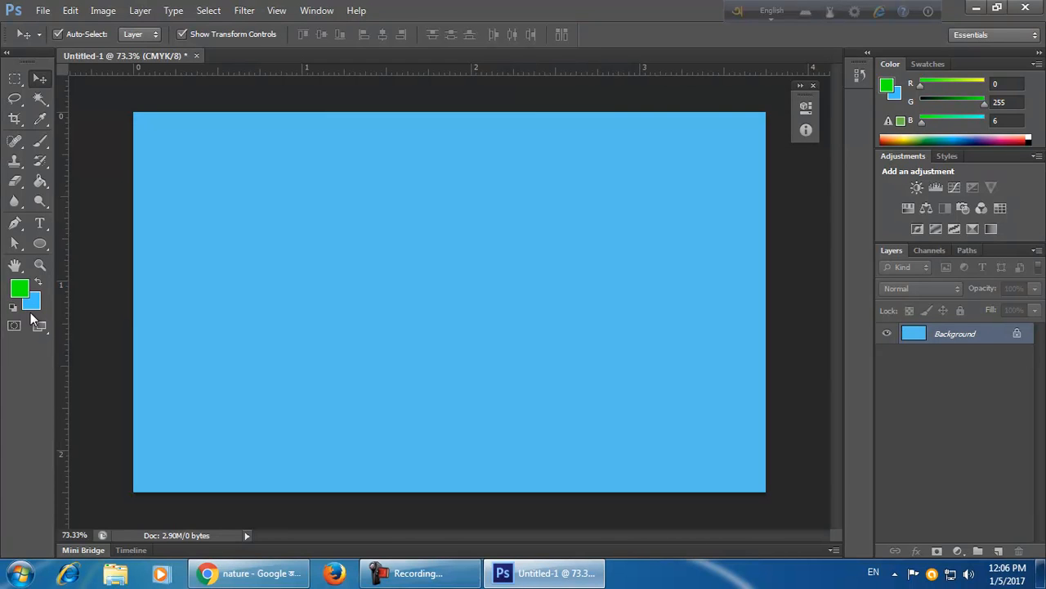
key(alt+Delete)
key(ctrl+Delete)
key(alt+Delete)
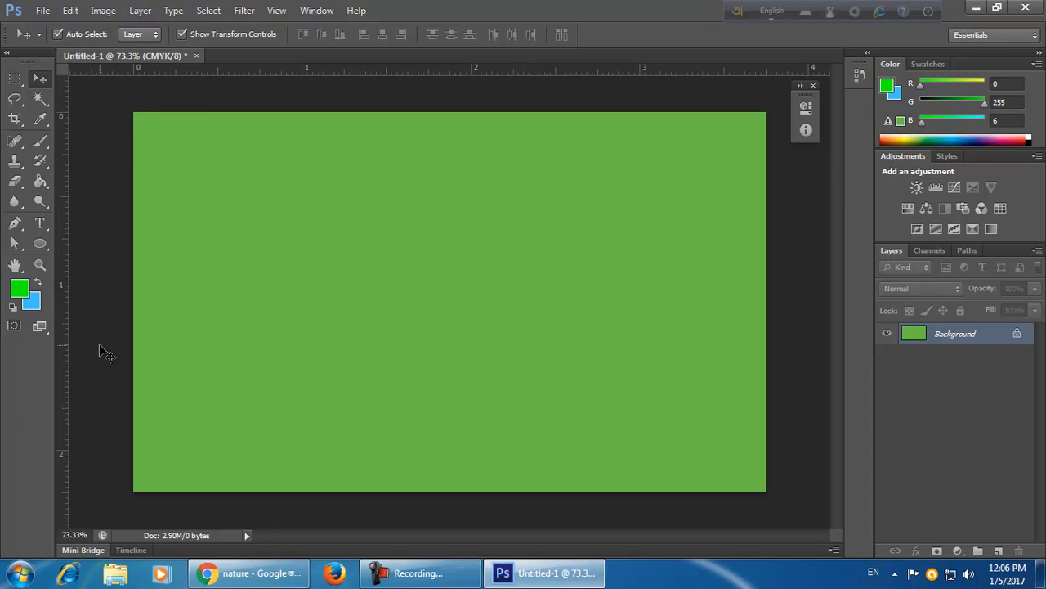
Reset the colours to default black and white and fill the Background layer with white.
click(16, 308)
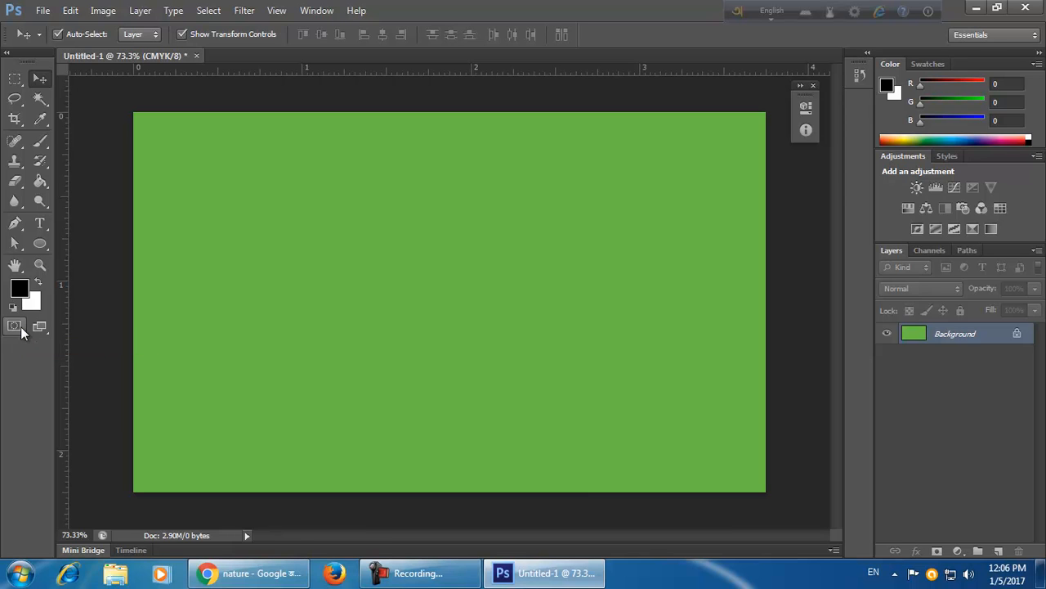
key(ctrl+BackSpace)
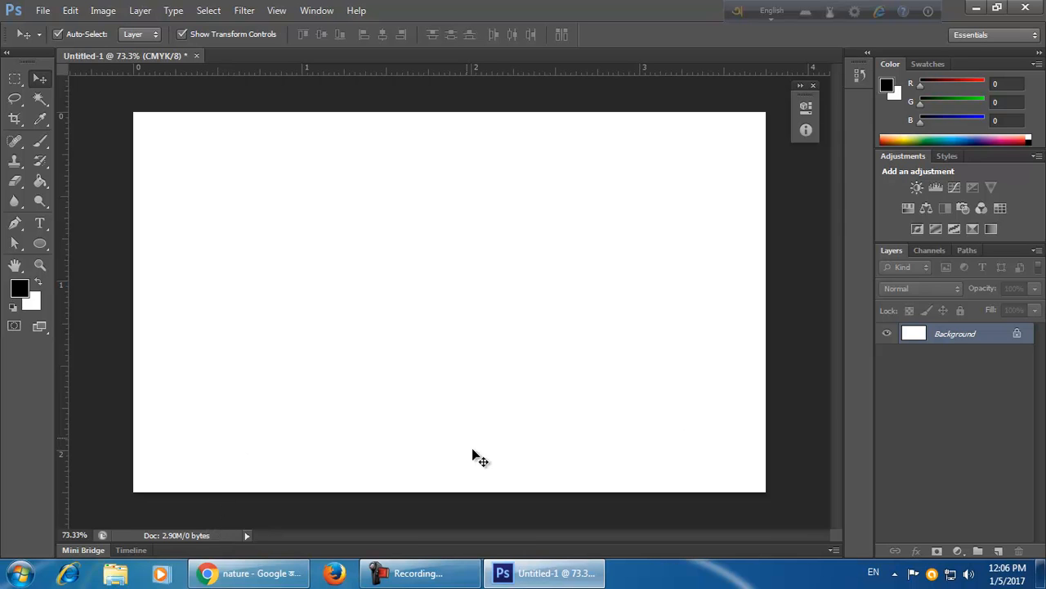
click(147, 10)
mouse_move(161, 29)
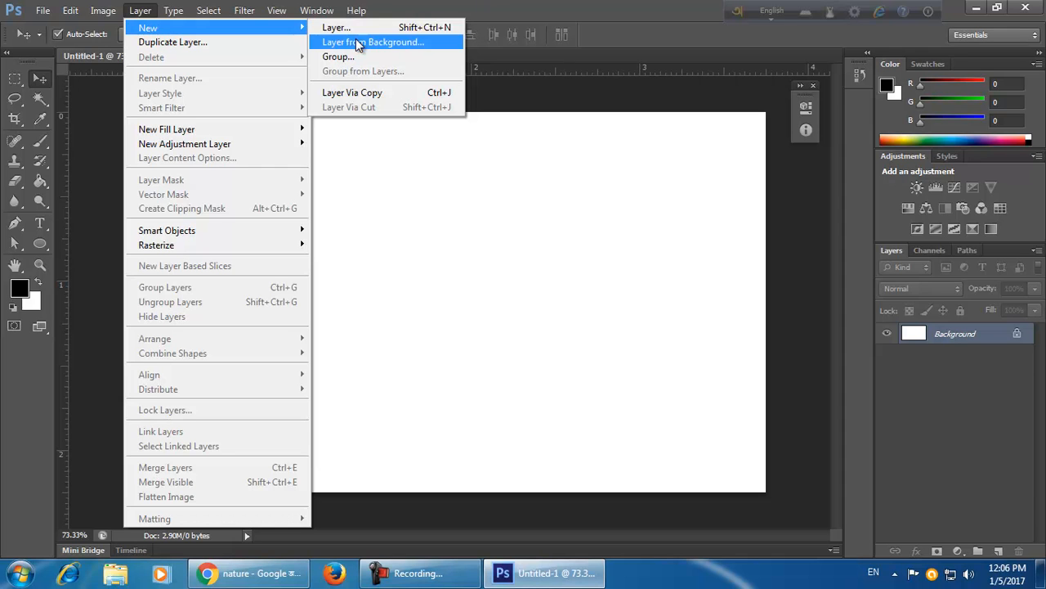
click(585, 6)
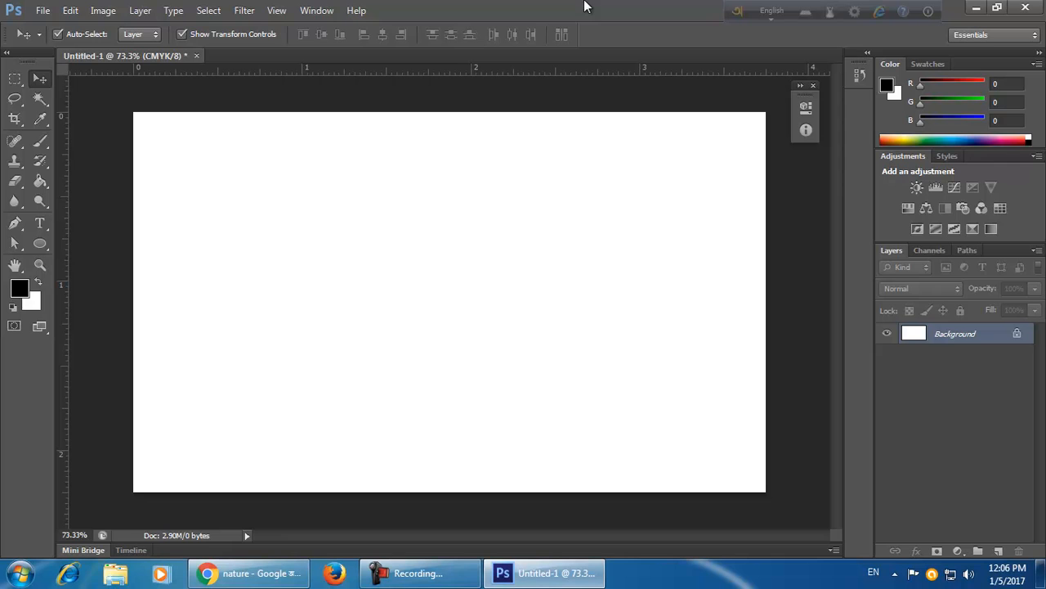
key(ctrl+shift+n)
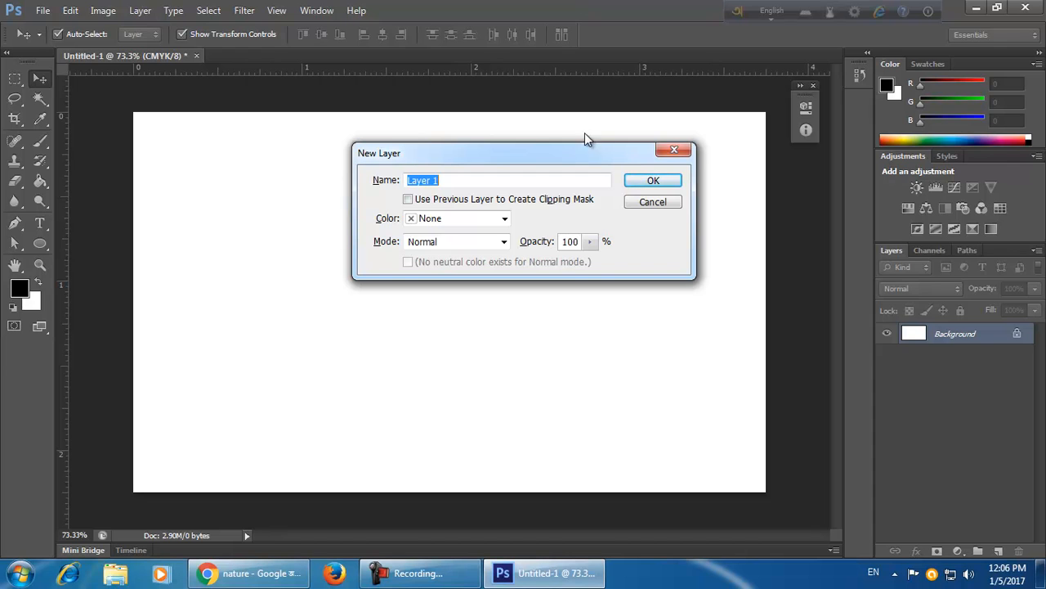
click(675, 150)
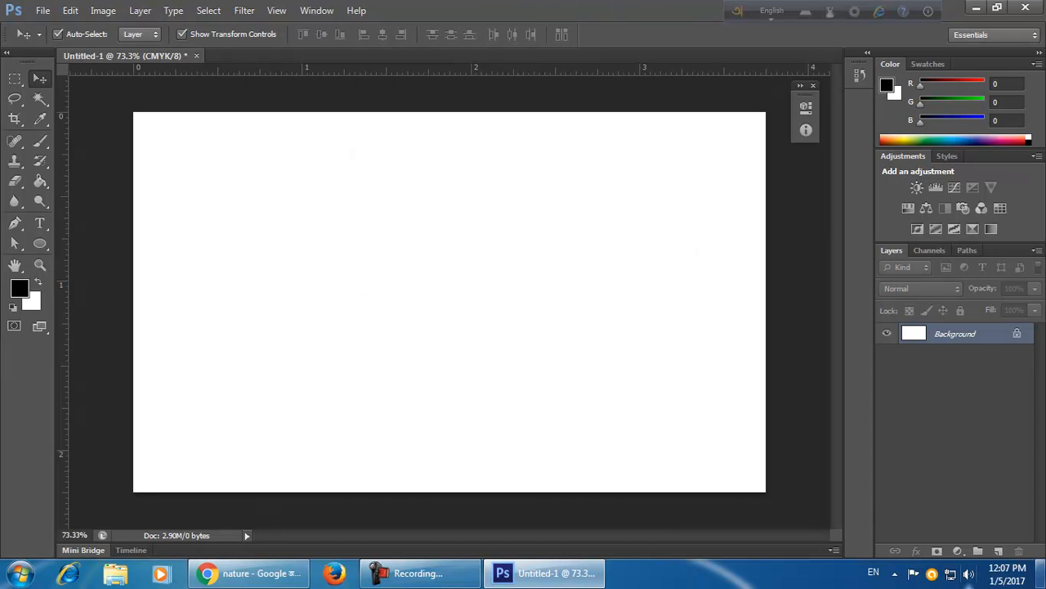
Add a new empty layer above the Background and rename it Shape.
click(999, 552)
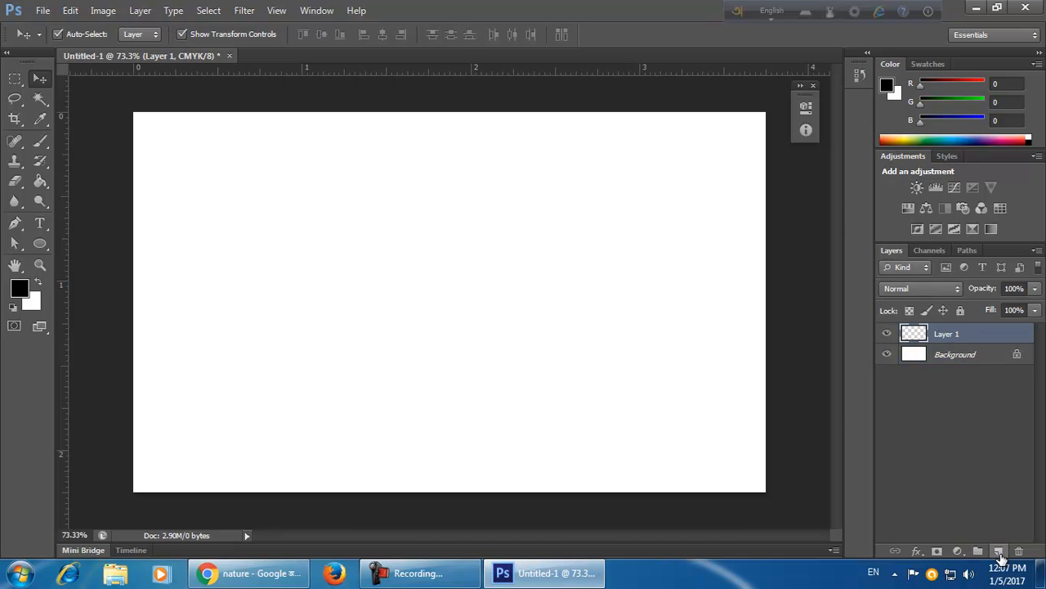
double_click(947, 335)
key(BackSpace)
text(Shape)
key(Return)
Fill the Shape layer with the black foreground colour and undo the fill.
key(alt+BackSpace)
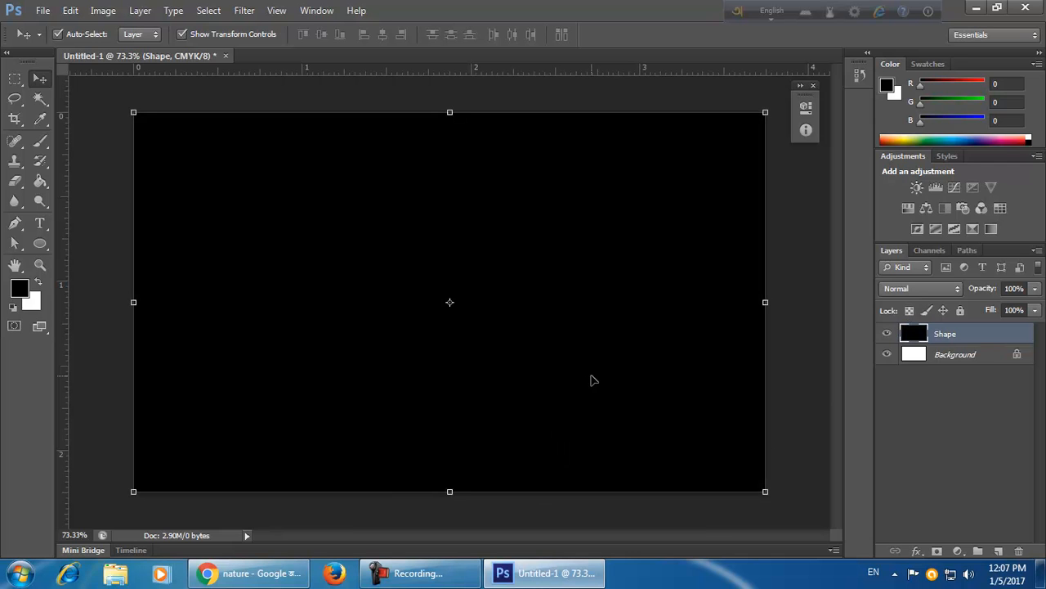
key(ctrl+z)
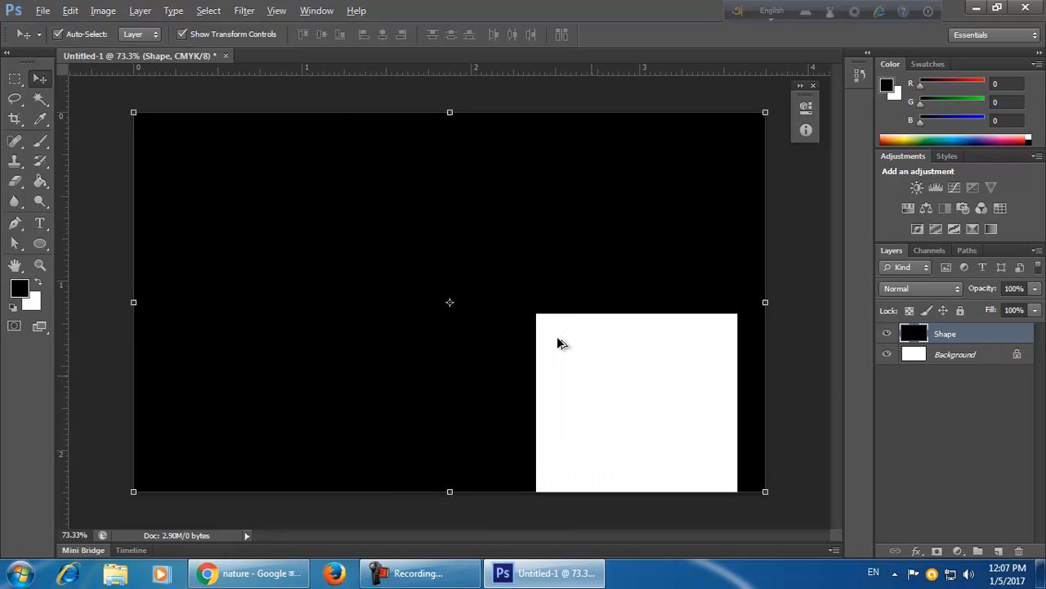
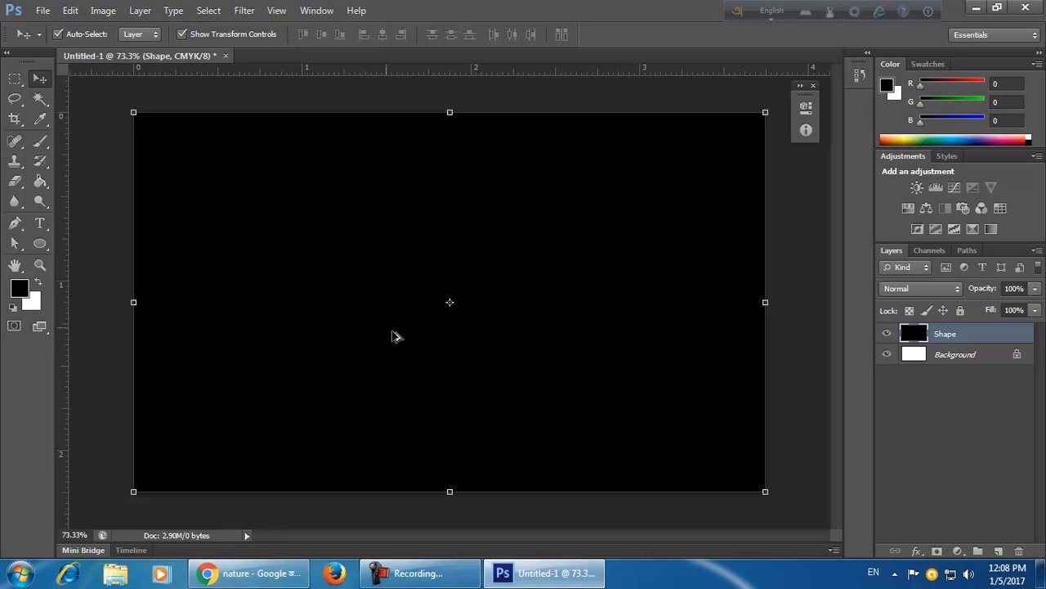
Undo the full-layer fill, then draw a rectangular selection in the card's upper-left area and fill it with black.
key(ctrl+z)
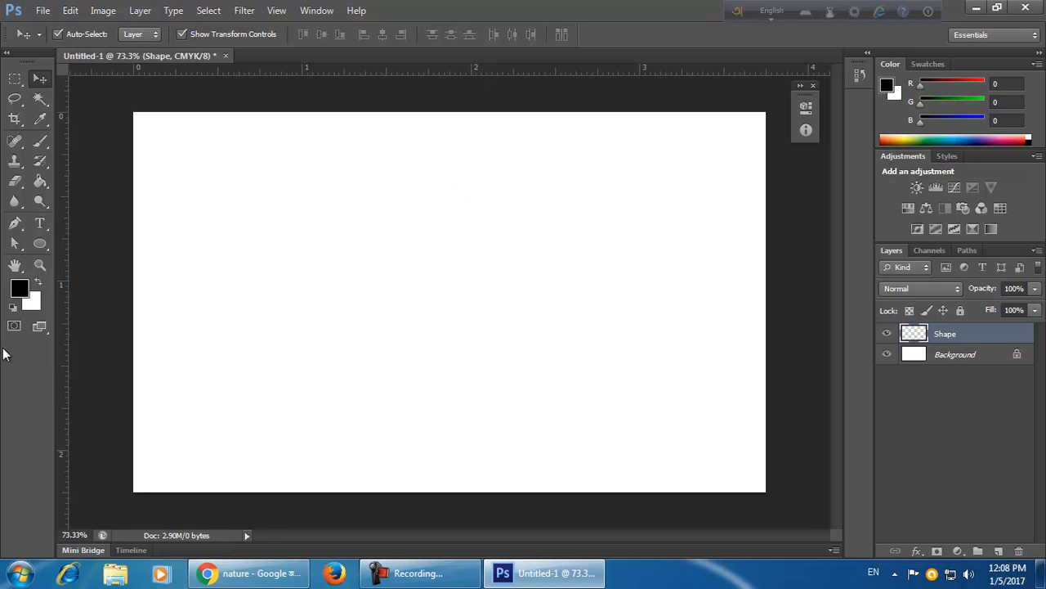
click(15, 81)
mouse_move(15, 81)
mouse_down()
mouse_move(43, 85)
mouse_move(11, 110)
mouse_move(89, 110)
mouse_up()
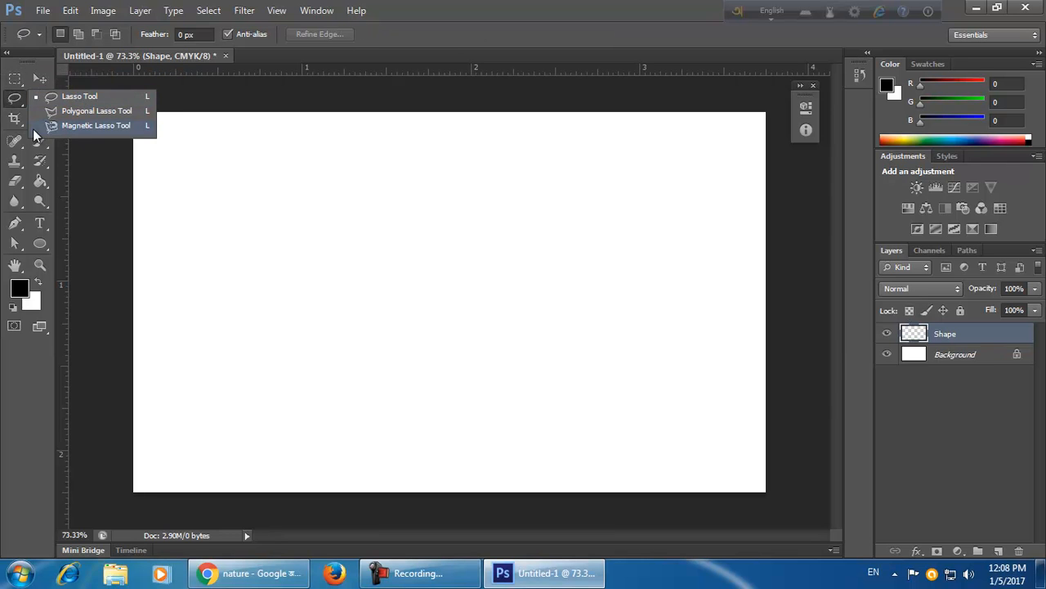
click(15, 79)
drag(162, 138, 378, 294)
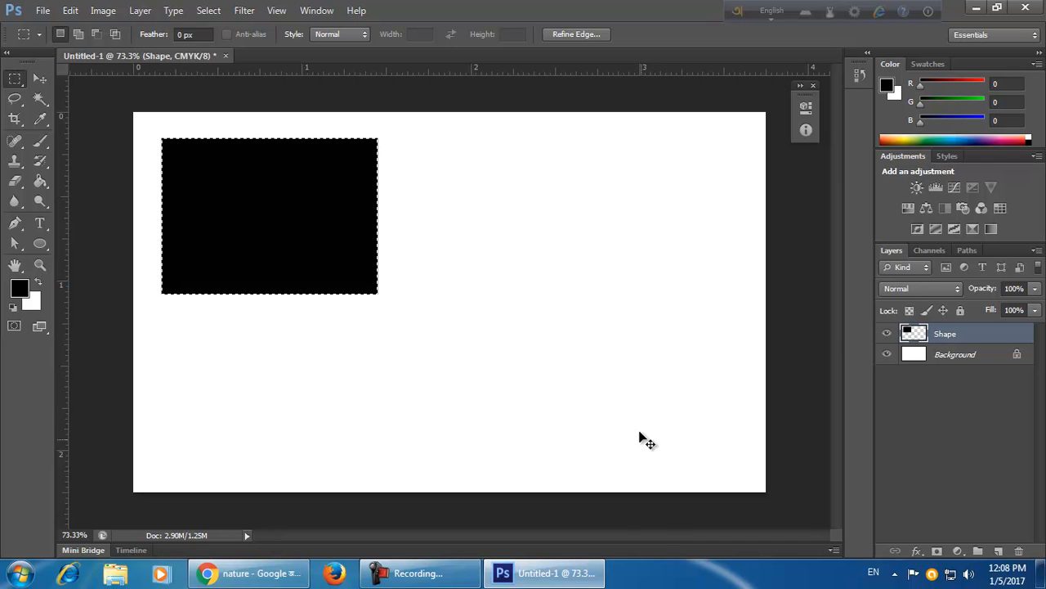
Try to move the black rectangle with the Move tool while zoomed in, dismissing the no-layer error.
key(ctrl+d)
click(39, 78)
mouse_move(306, 219)
mouse_down()
mouse_move(335, 242)
mouse_move(371, 237)
mouse_move(284, 221)
mouse_move(298, 210)
mouse_up()
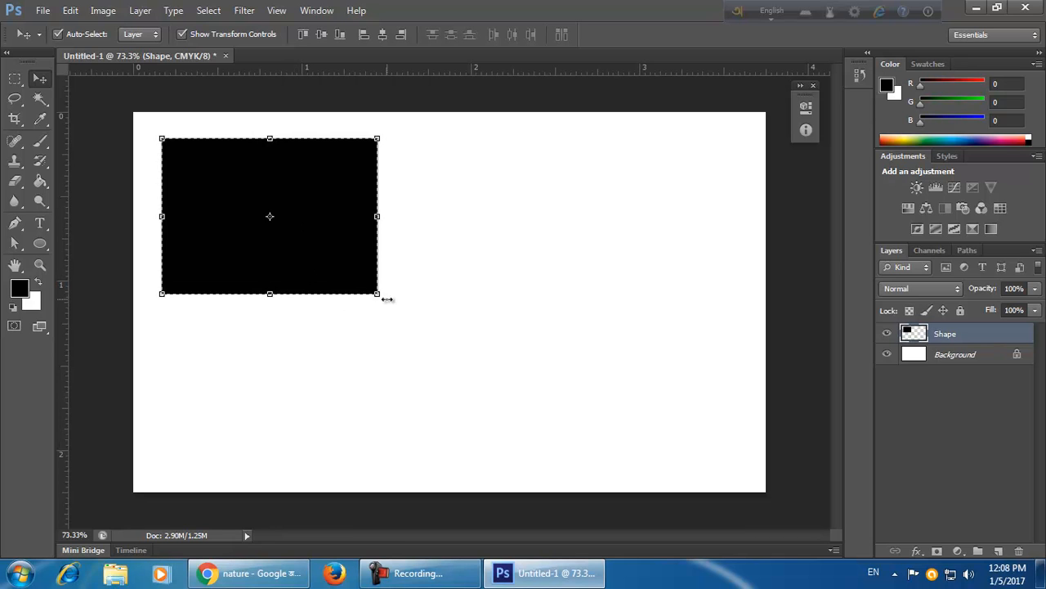
click(437, 356)
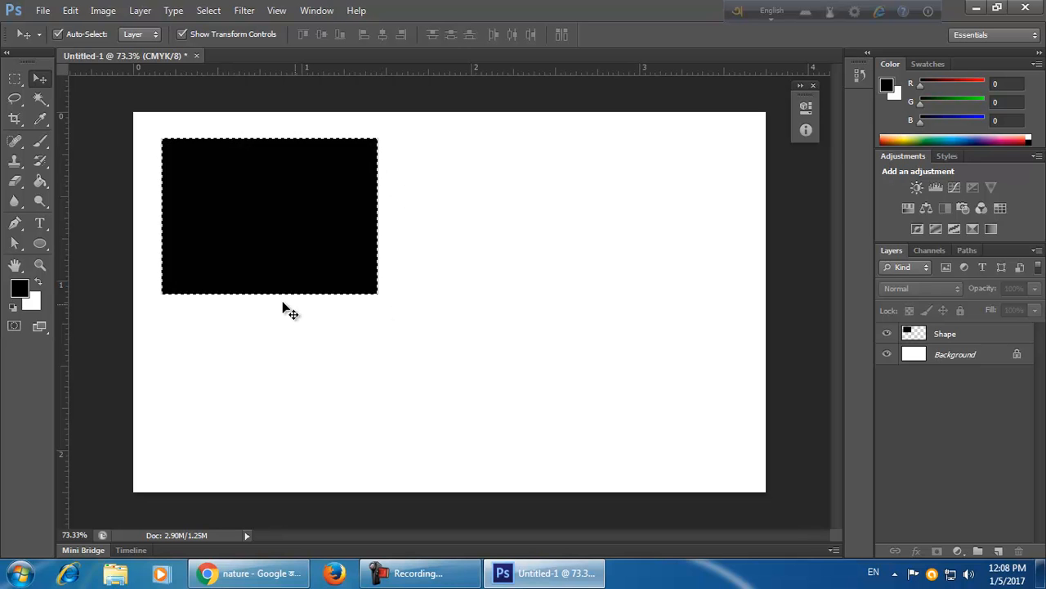
scroll(440, 295, up, 1)
scroll(439, 297, up, 3)
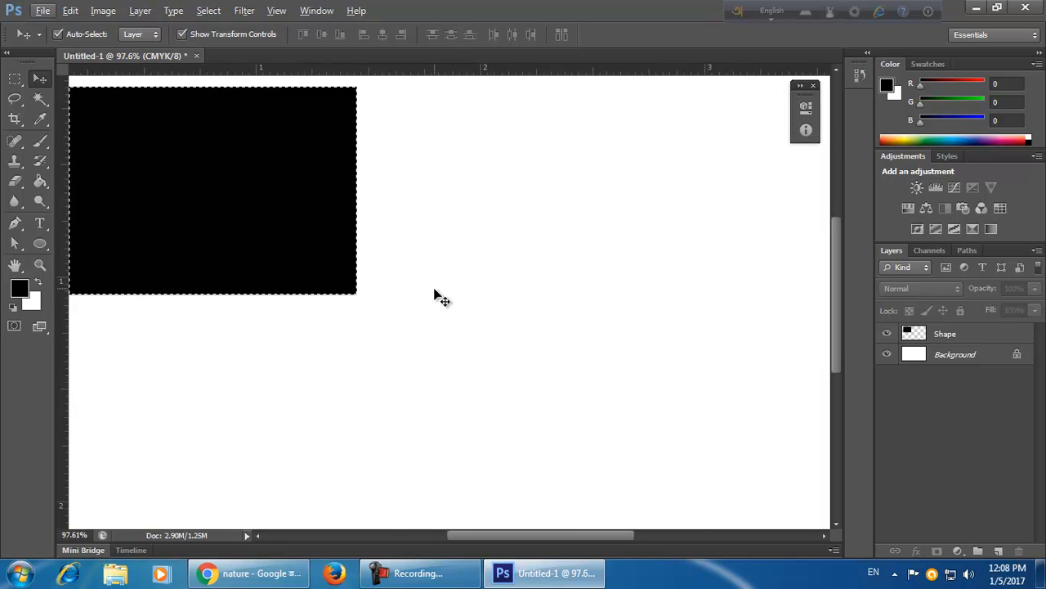
scroll(594, 337, up, 3)
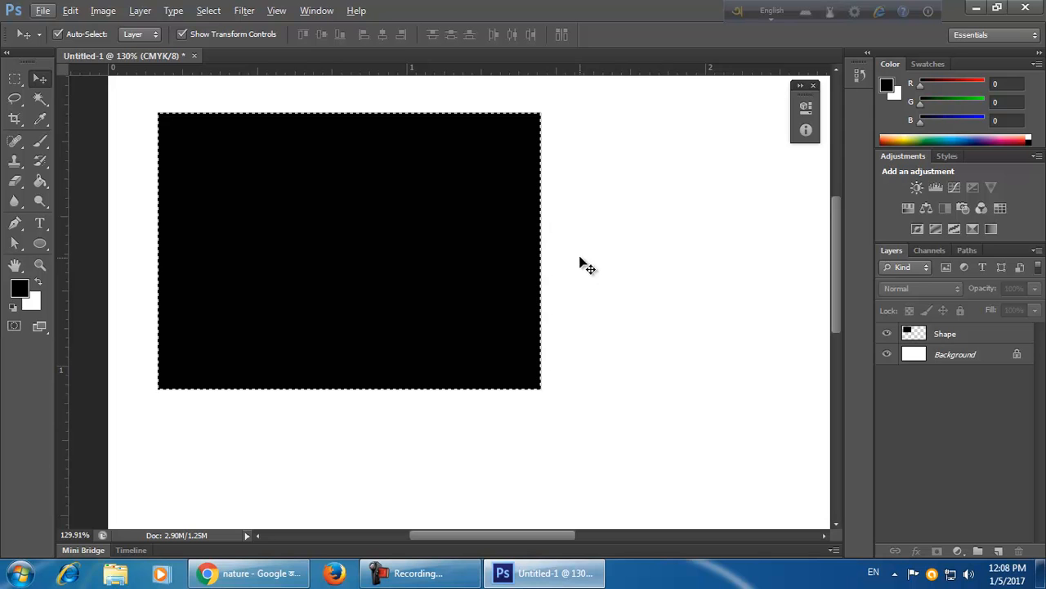
click(514, 346)
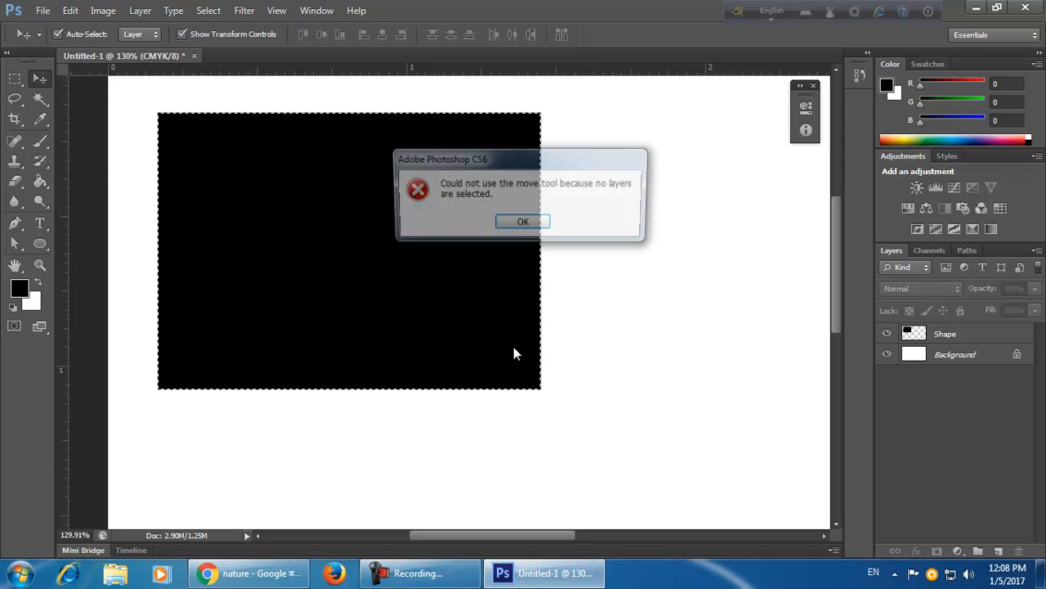
click(522, 223)
Select the Shape layer and reposition the black rectangle near the card's upper-left corner.
click(930, 337)
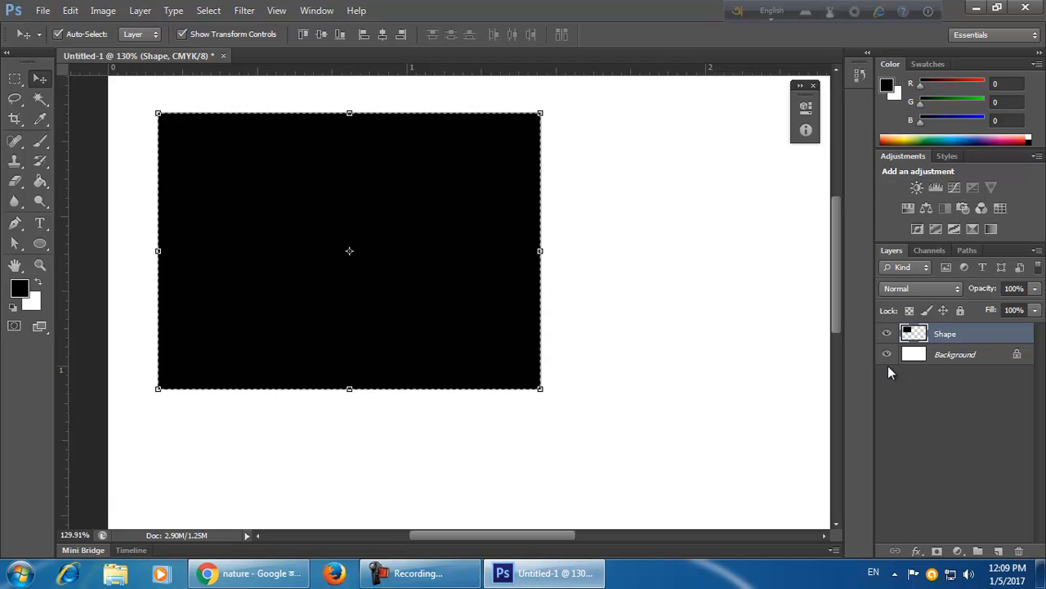
key(ctrl+d)
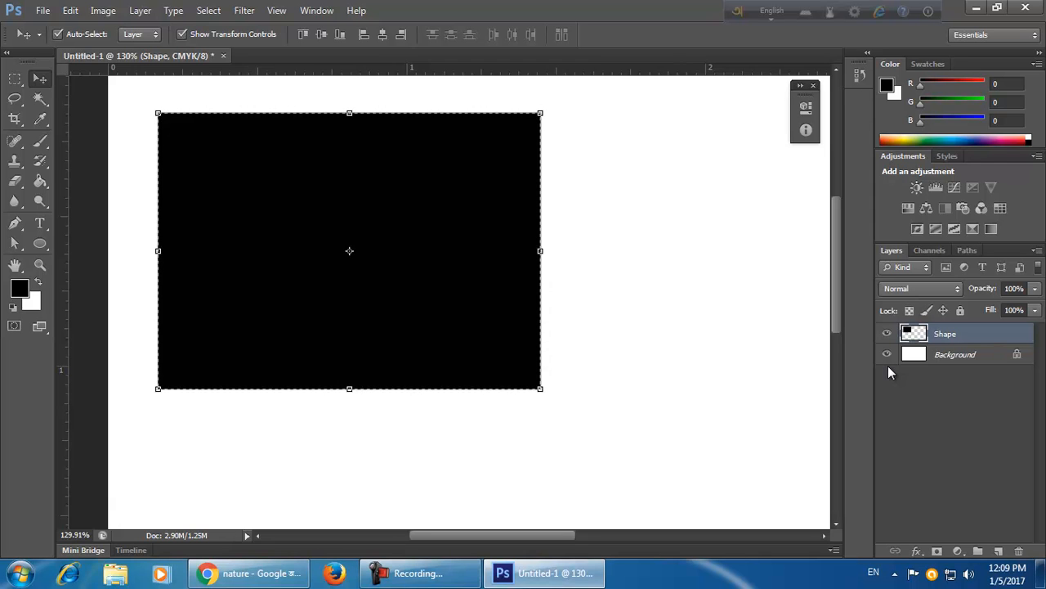
drag(580, 367, 499, 293)
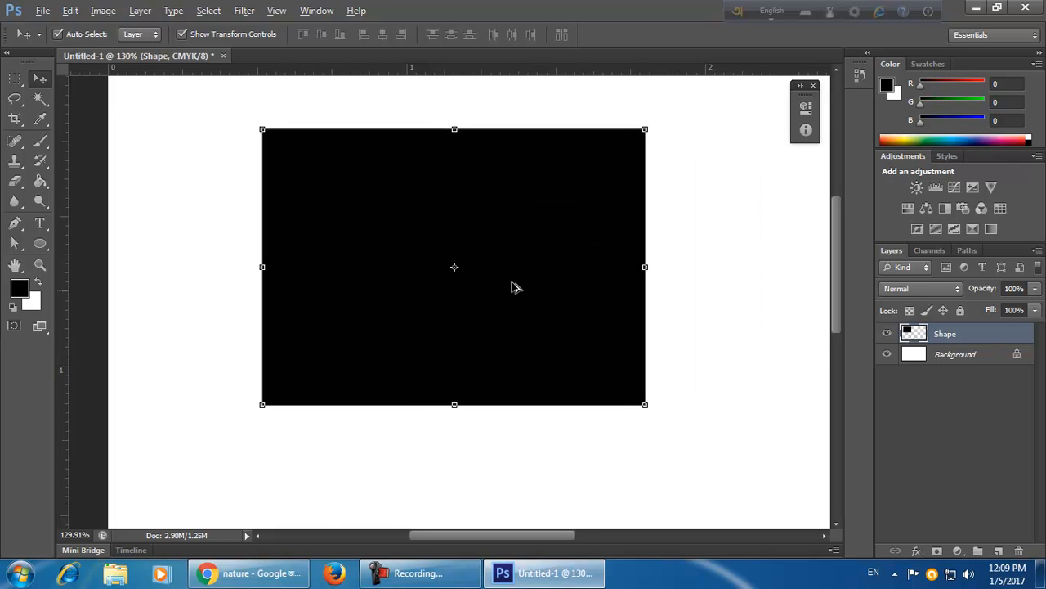
scroll(515, 288, down, 3)
scroll(515, 293, down, 2)
drag(394, 270, 319, 251)
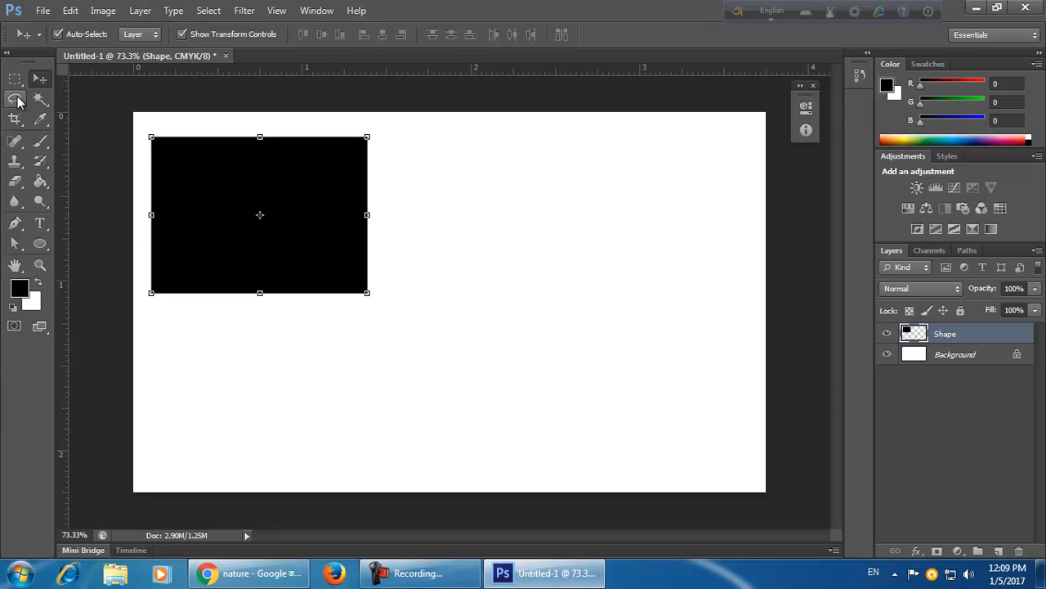
Draw a circular elliptical selection to the right of the black rectangle.
click(18, 81)
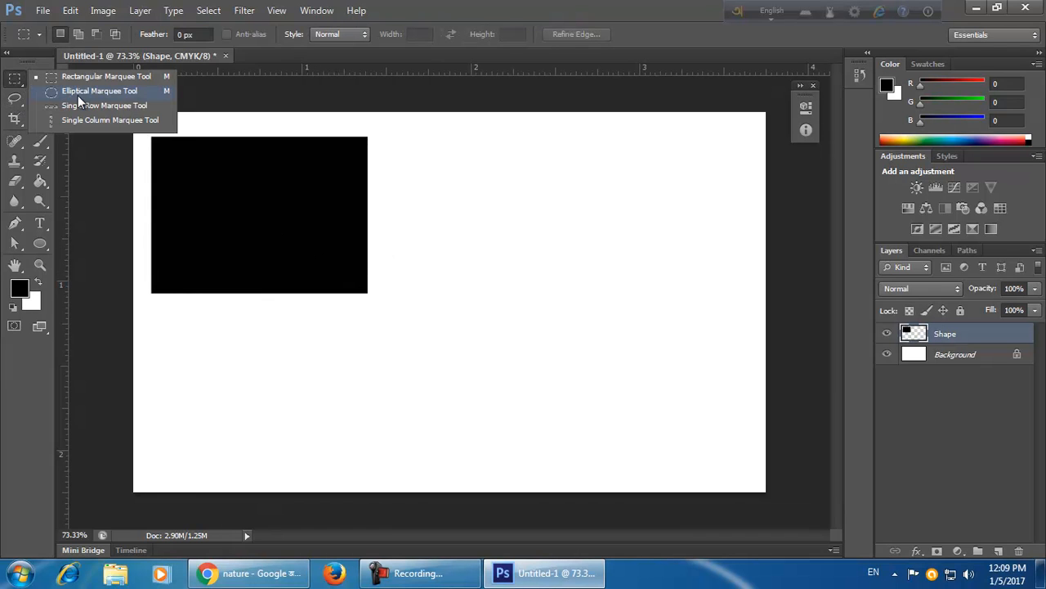
click(84, 93)
drag(451, 174, 650, 362)
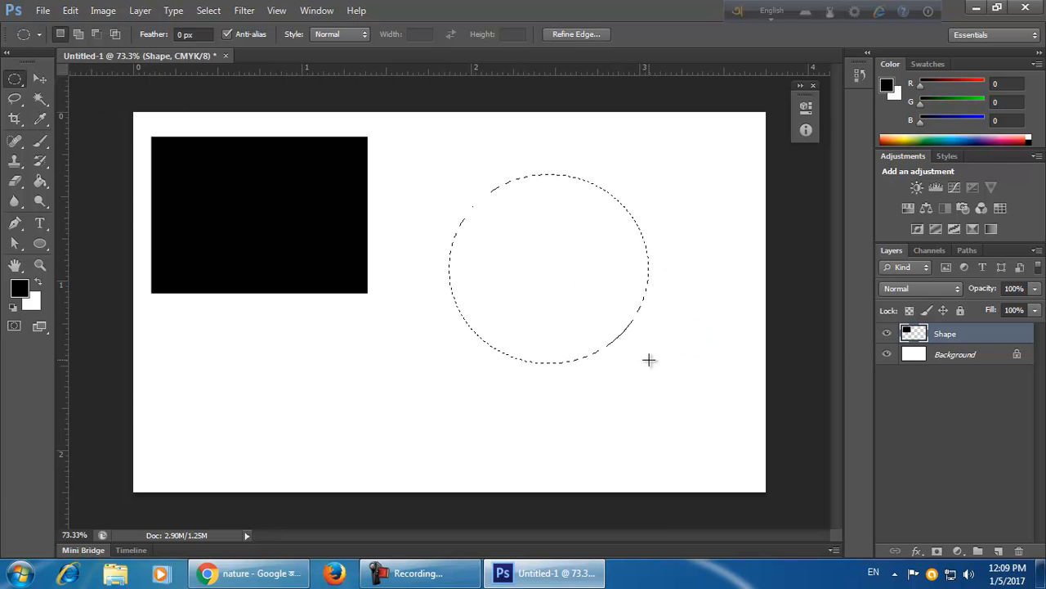
Set the background colour to blue and fill the circular selection with it, then deselect.
click(32, 302)
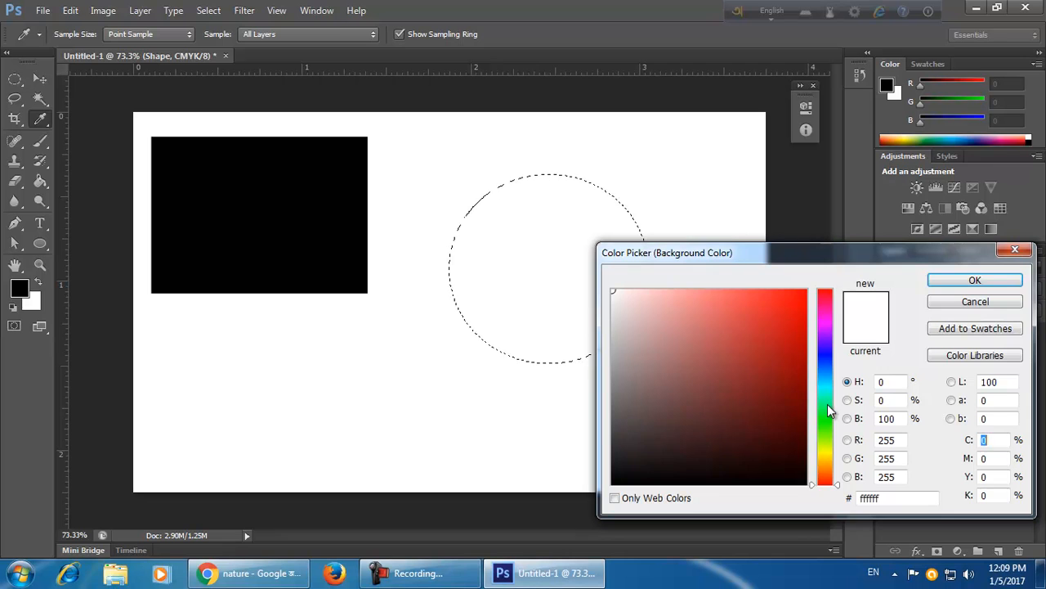
click(825, 381)
click(798, 318)
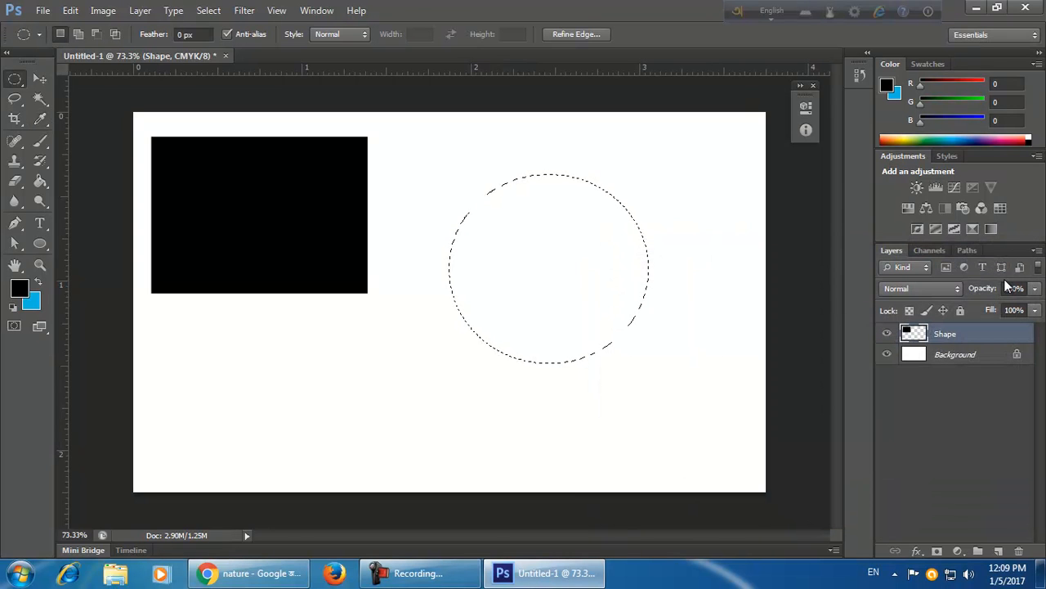
key(ctrl+BackSpace)
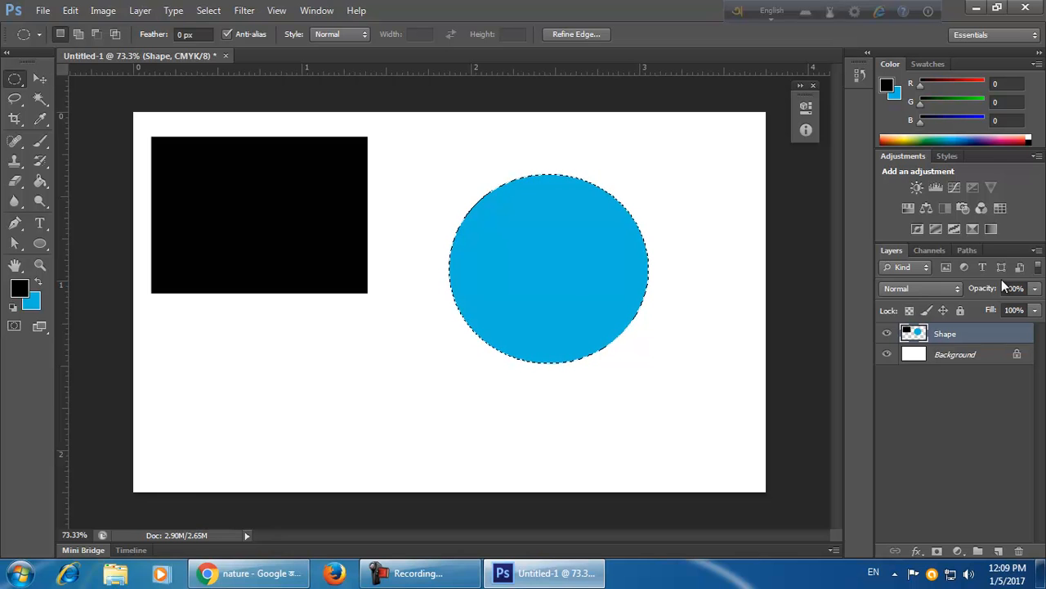
key(ctrl+d)
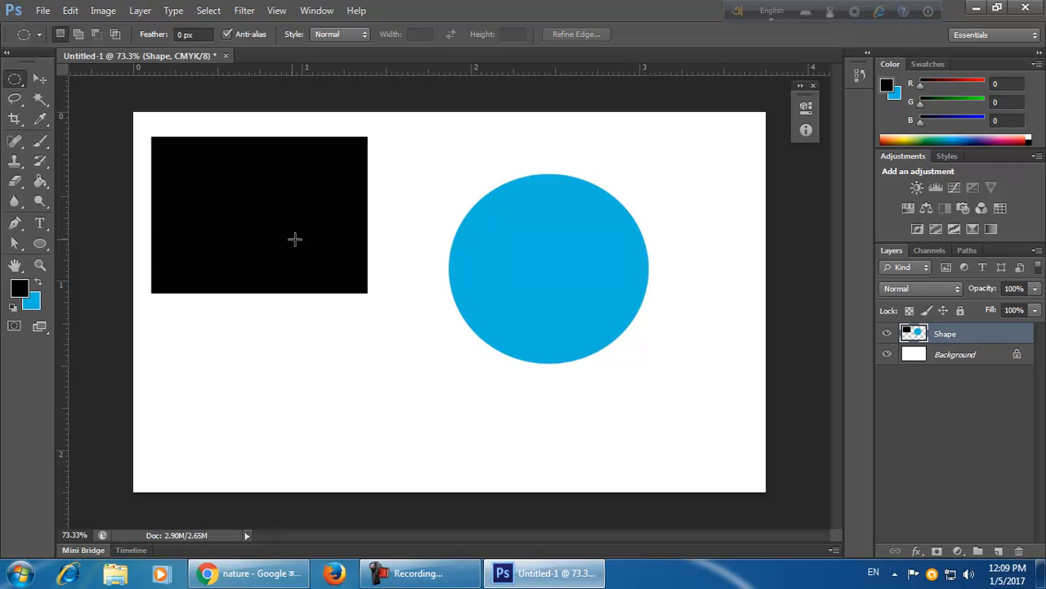
Move the shapes together, then step back through history to undo the move and the circle fill.
click(41, 78)
drag(619, 343, 654, 363)
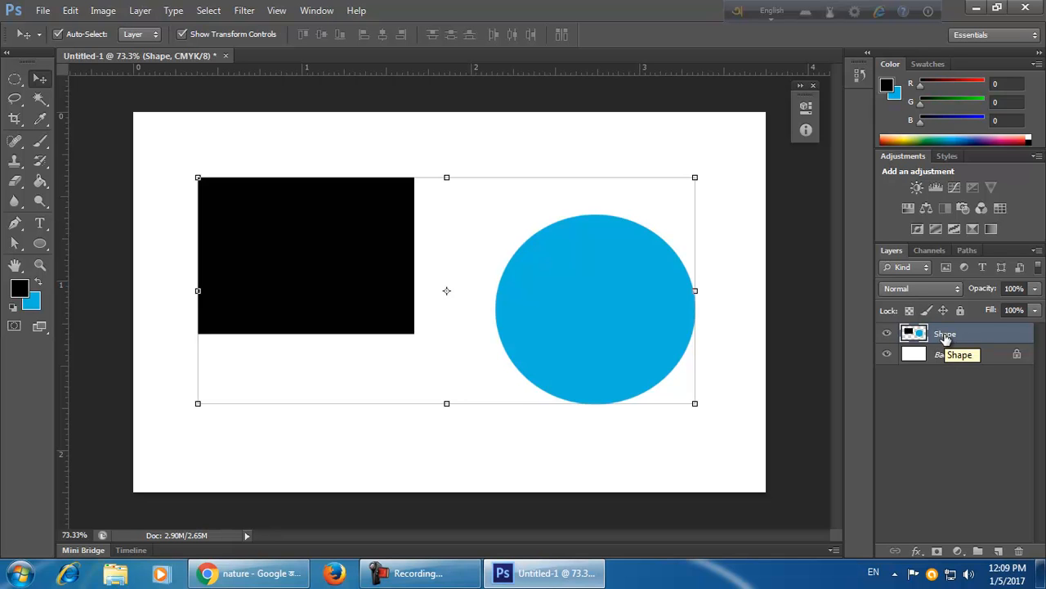
key(ctrl+alt+z)
key(ctrl+alt+z)
key(ctrl+alt+z)
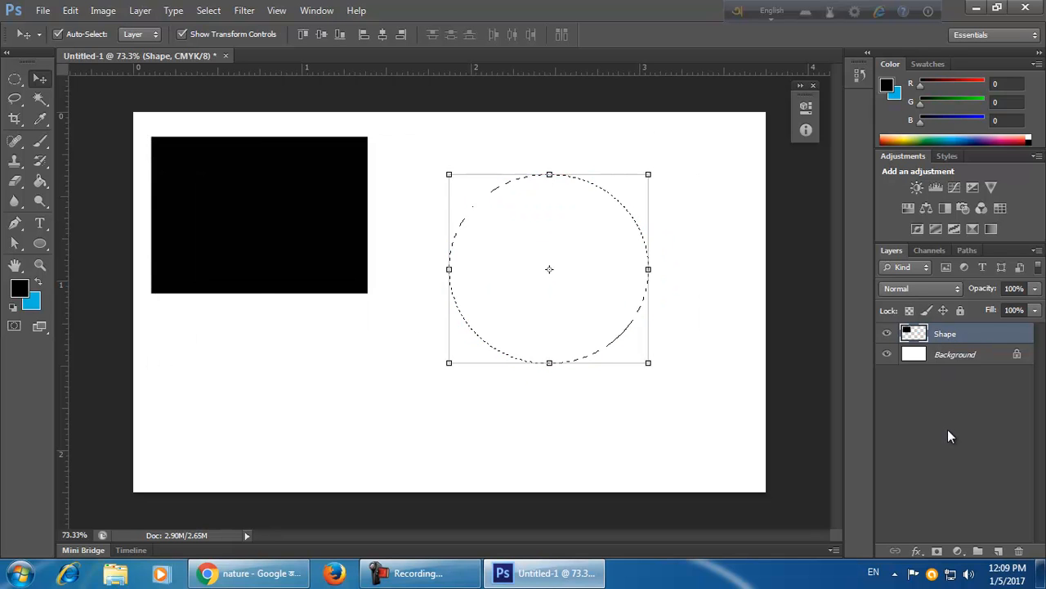
key(ctrl+alt+z)
Add a new layer, draw a circular selection on it and fill it with the blue background colour.
click(999, 551)
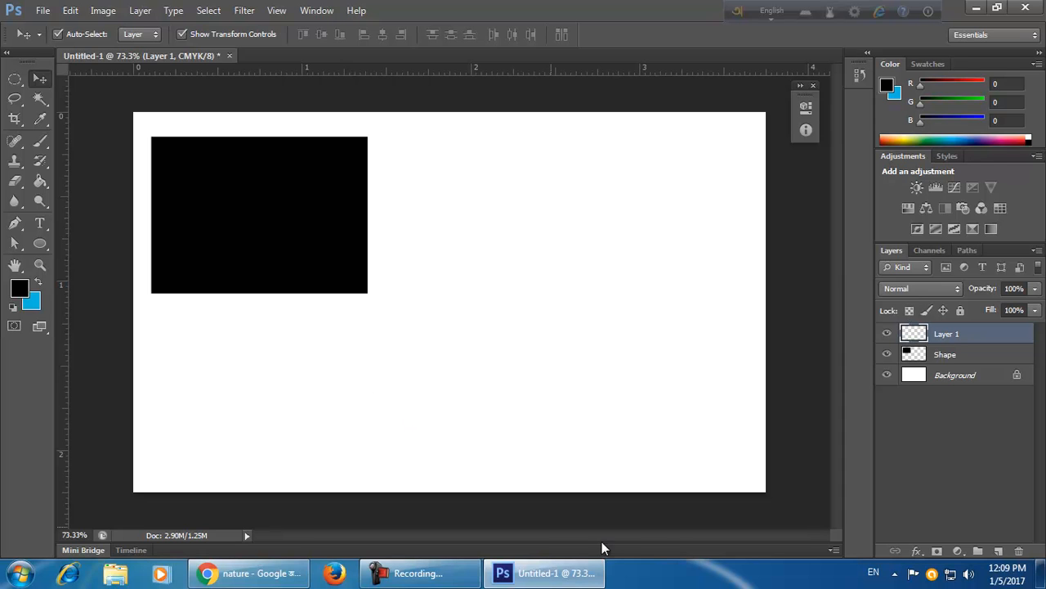
click(14, 79)
drag(460, 174, 631, 345)
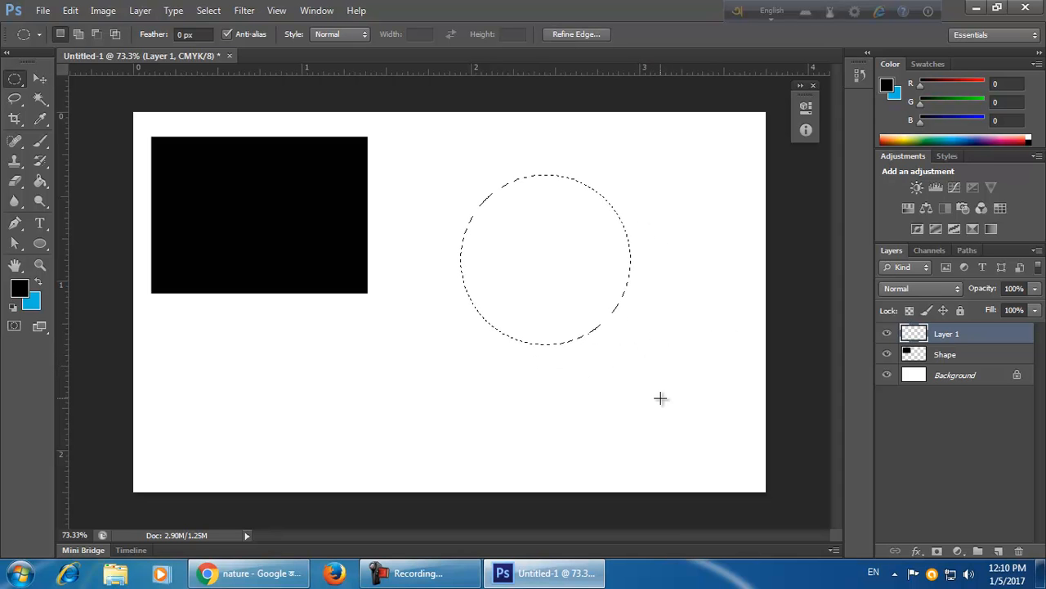
key(alt+BackSpace)
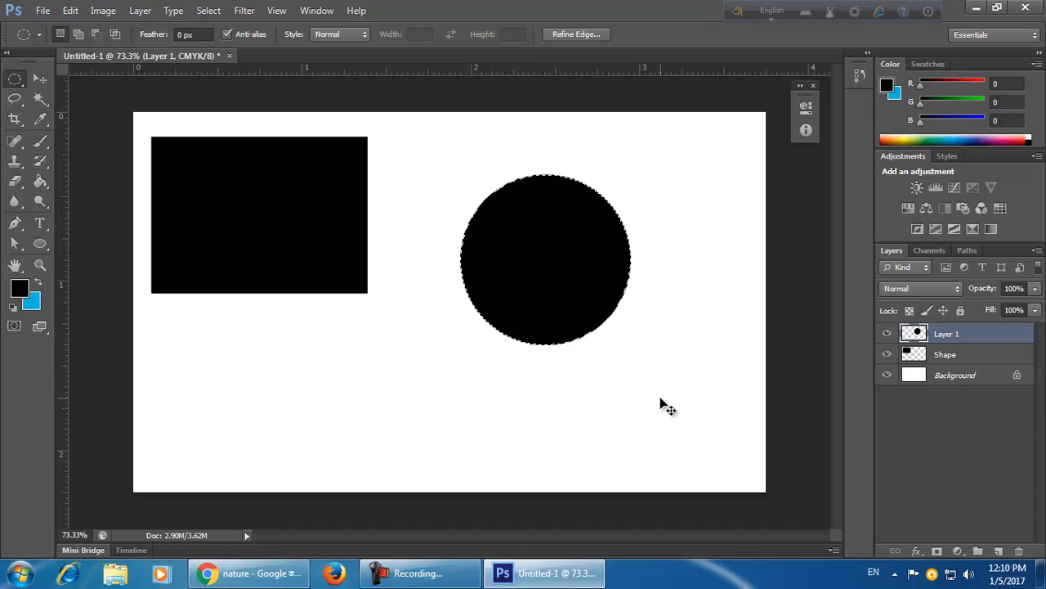
key(ctrl+z)
key(ctrl+BackSpace)
key(ctrl+d)
Move the blue circle over the black rectangle and shift both shapes toward the card's centre.
click(40, 79)
drag(275, 211, 351, 211)
drag(535, 275, 272, 215)
click(475, 363)
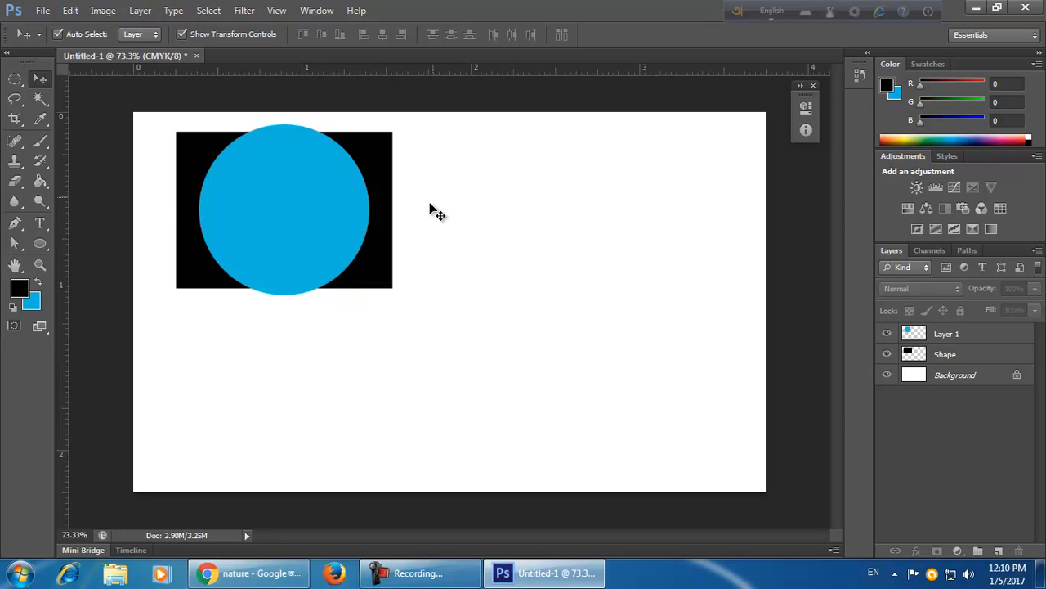
drag(435, 196, 337, 319)
drag(360, 245, 476, 294)
click(613, 395)
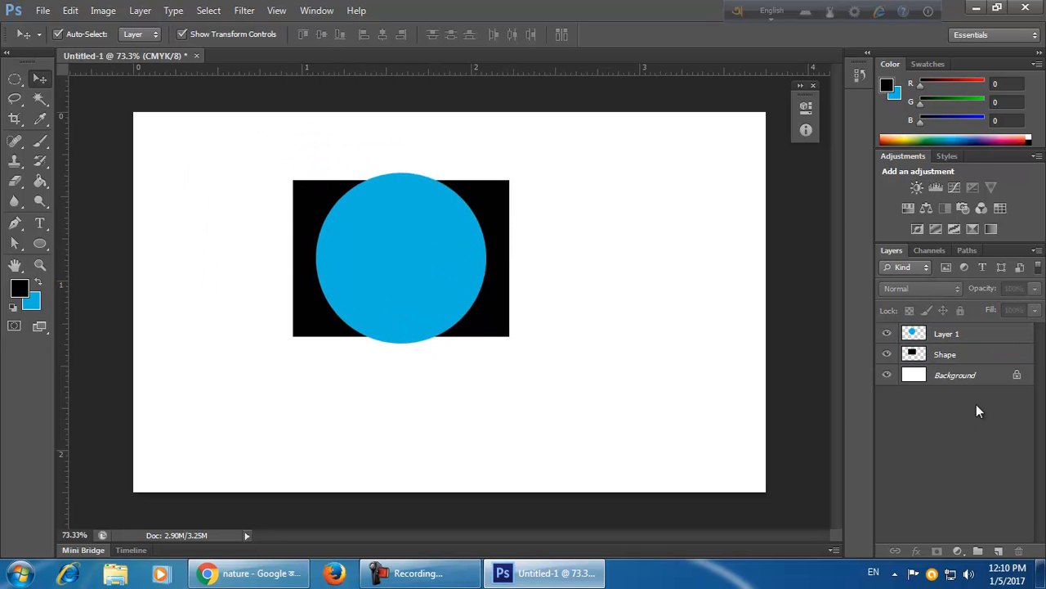
Delete the Shape layer and Layer 1, leaving only the white Background.
click(15, 79)
right_click(15, 79)
click(82, 88)
click(971, 360)
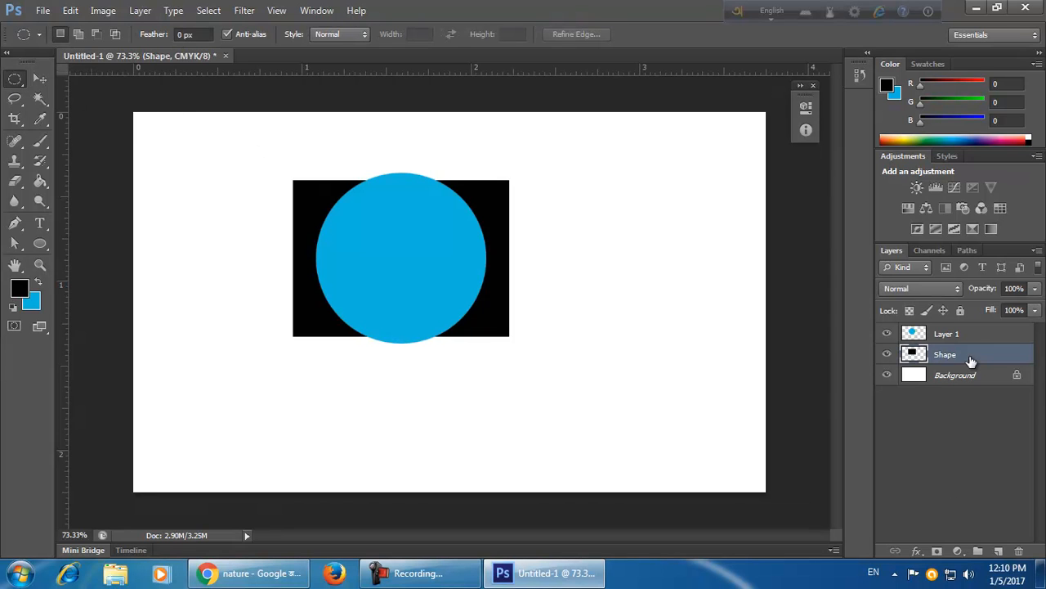
key(Delete)
click(962, 333)
key(Delete)
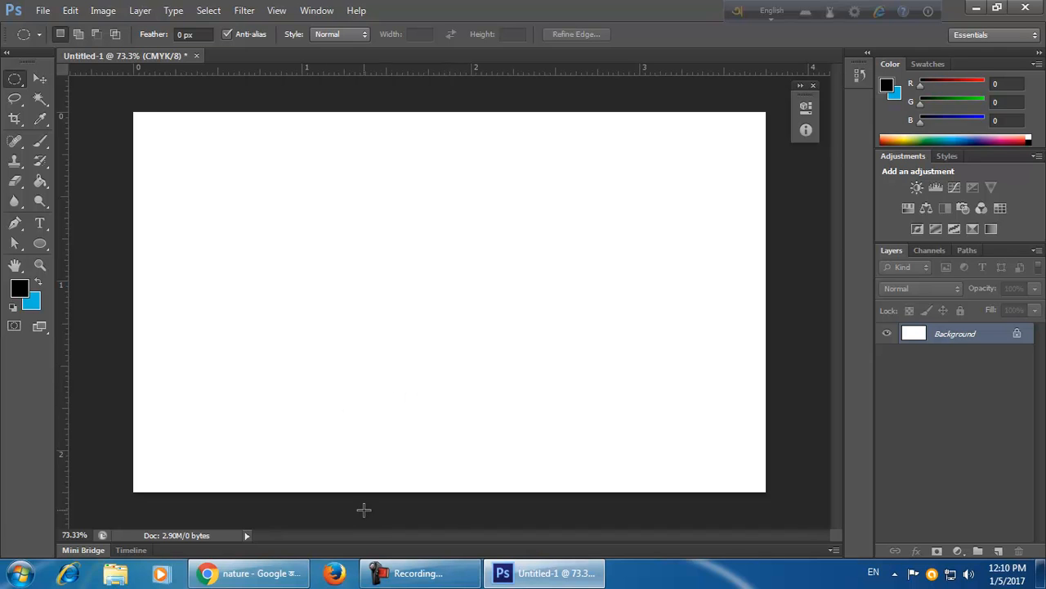
click(16, 98)
right_click(16, 99)
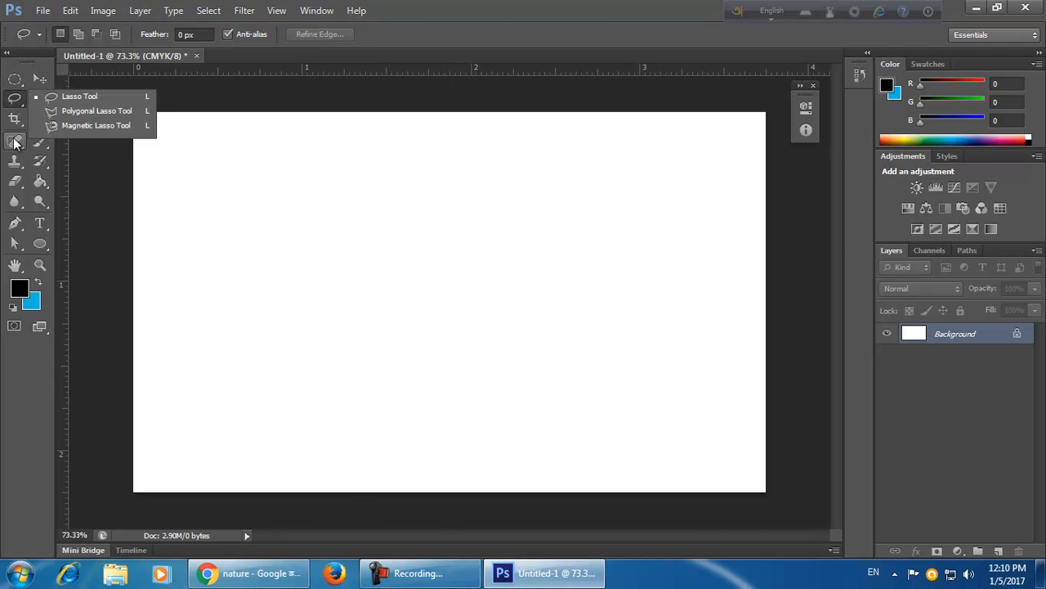
click(14, 99)
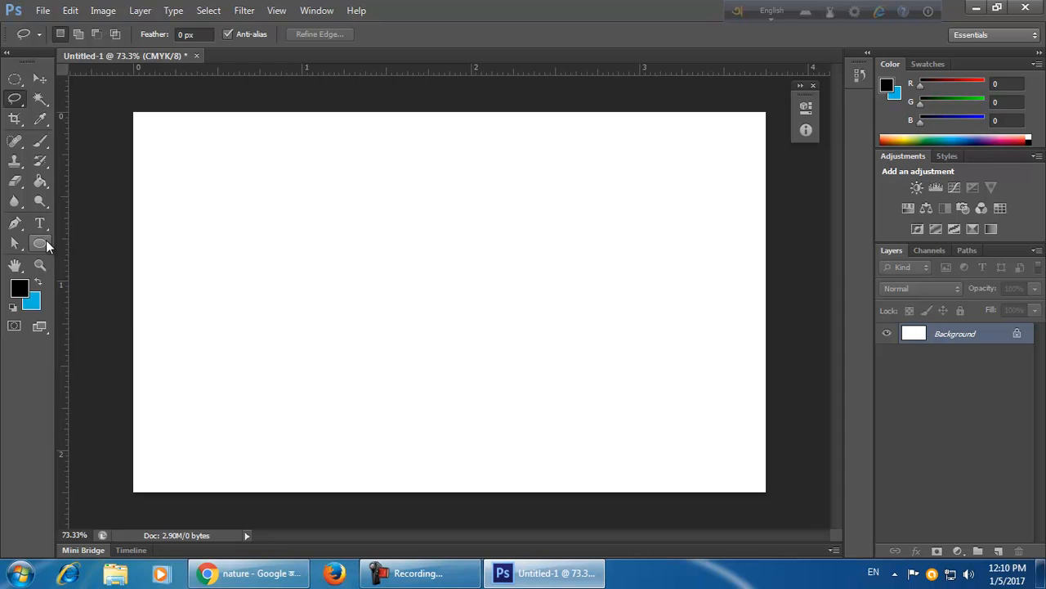
drag(45, 240, 61, 250)
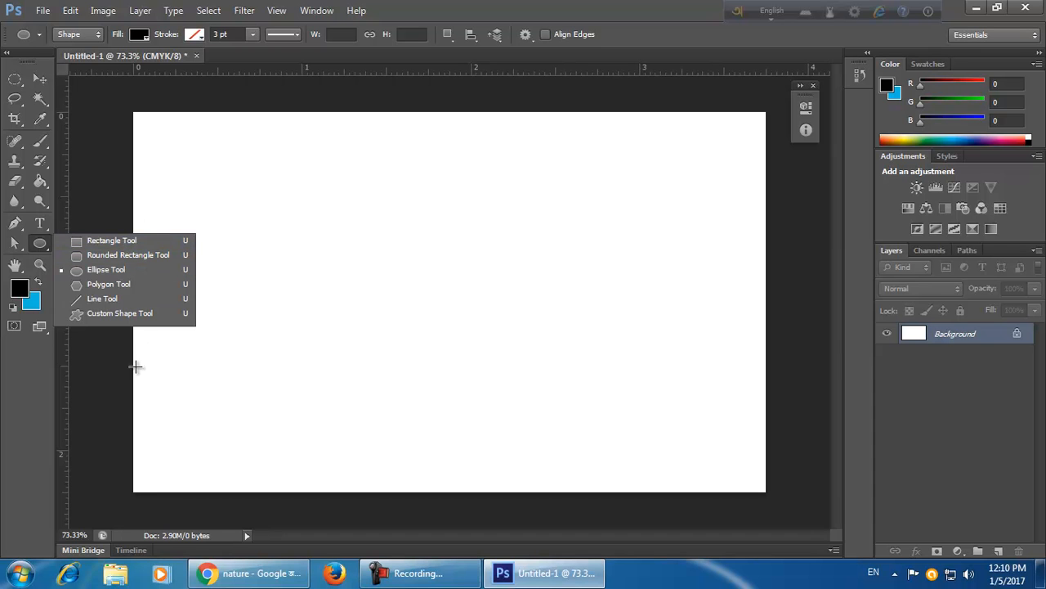
click(20, 81)
click(19, 79)
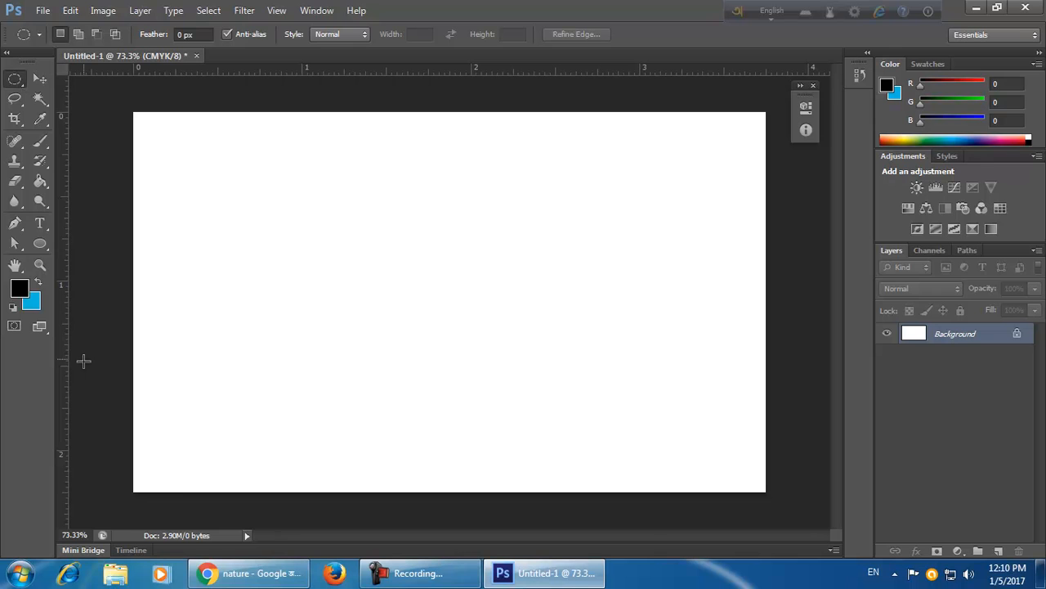
Draw a black rectangle shape about 327 by 291 px in the card's upper-left area with the Rectangle tool.
click(45, 244)
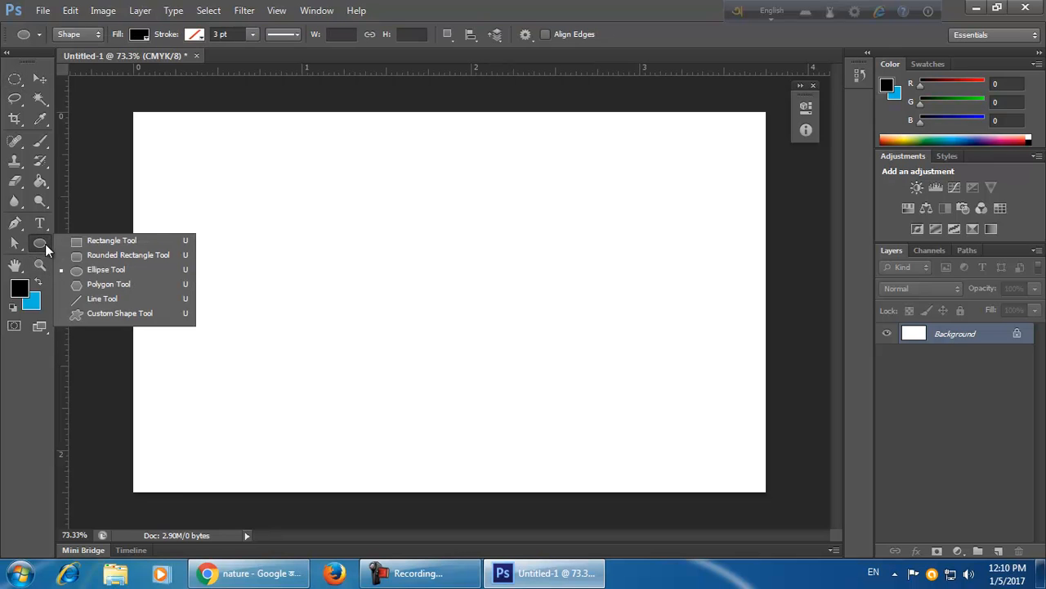
click(111, 240)
drag(192, 163, 375, 326)
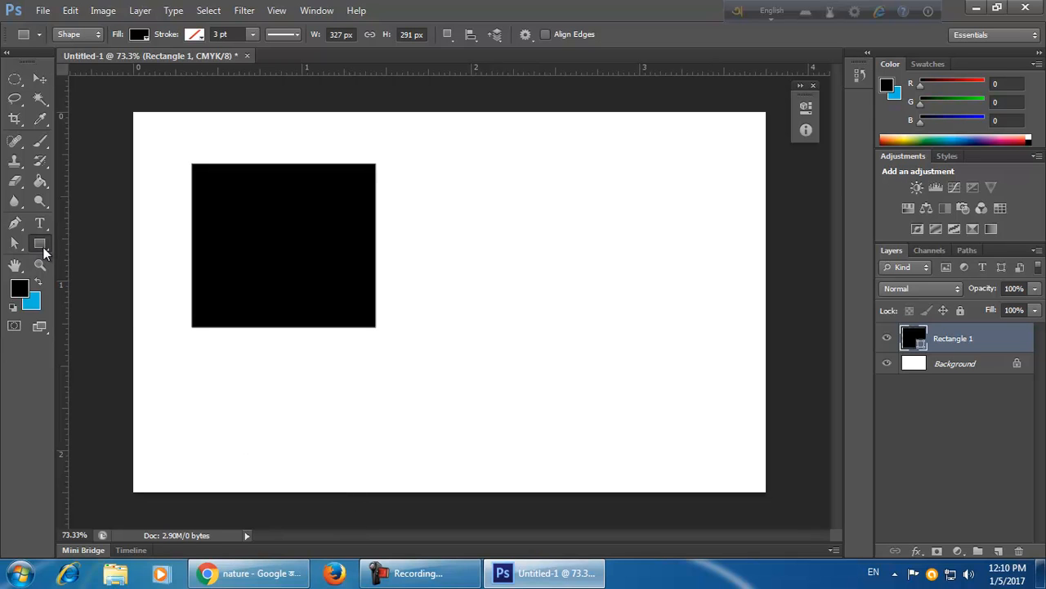
Draw a rounded rectangle shape about 530 by 319 px to the right of the black rectangle.
click(42, 247)
click(122, 255)
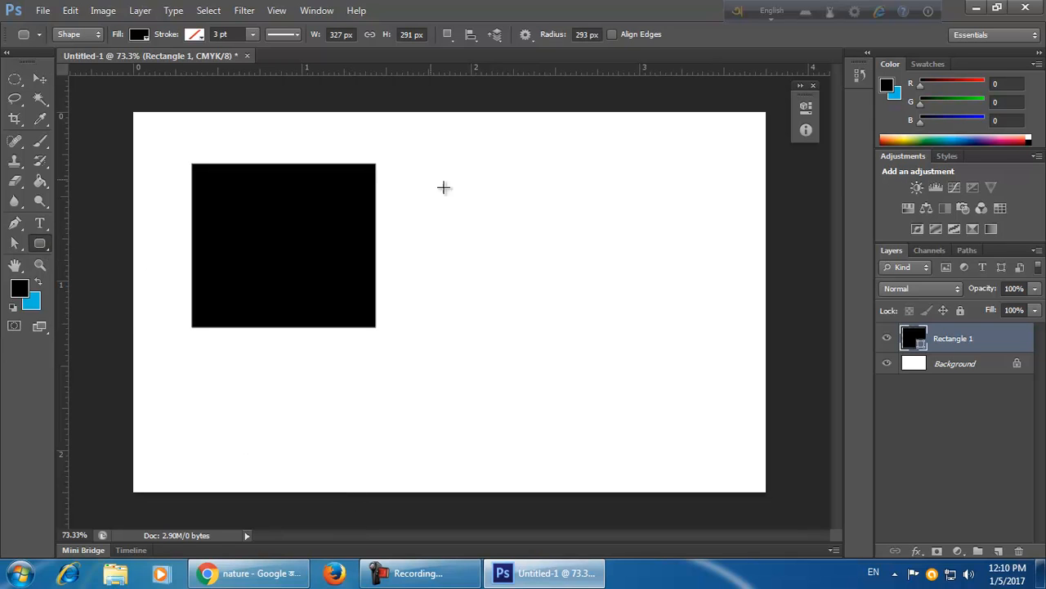
drag(402, 167, 700, 347)
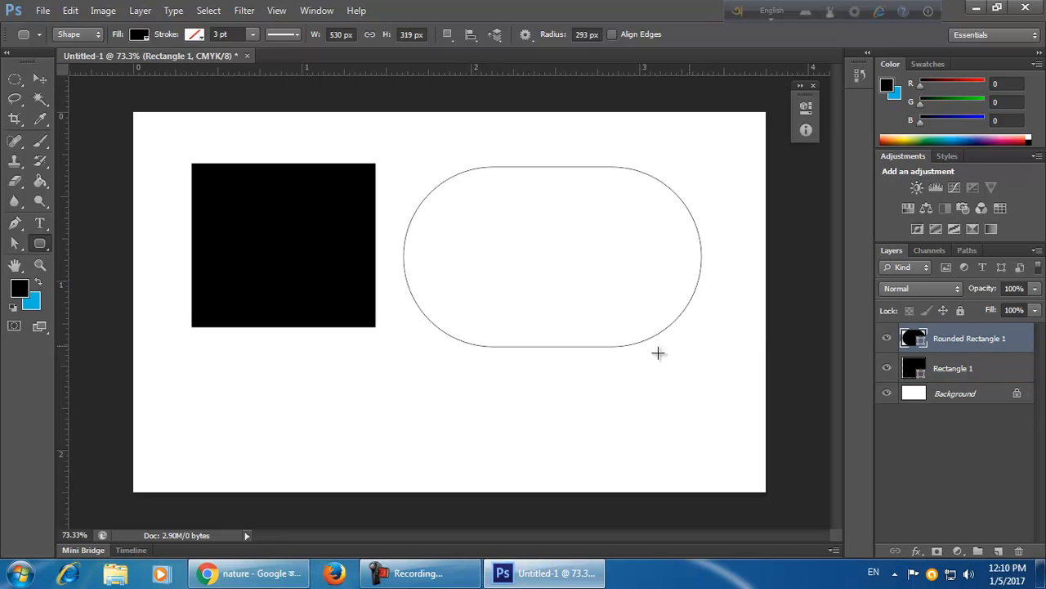
Move the rounded rectangle shape slightly upward with the Move tool.
click(39, 78)
click(343, 374)
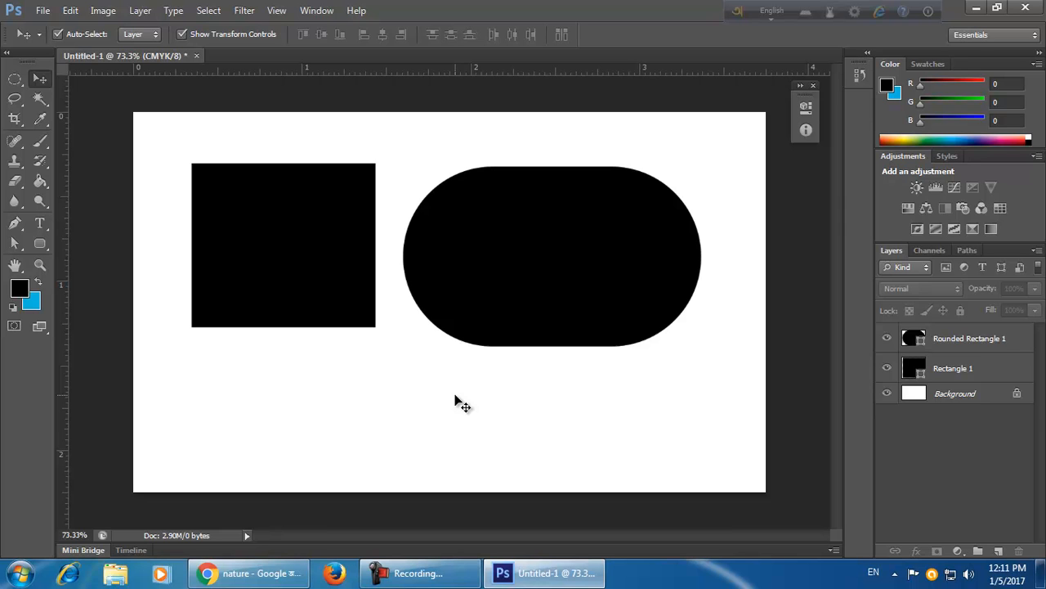
click(974, 367)
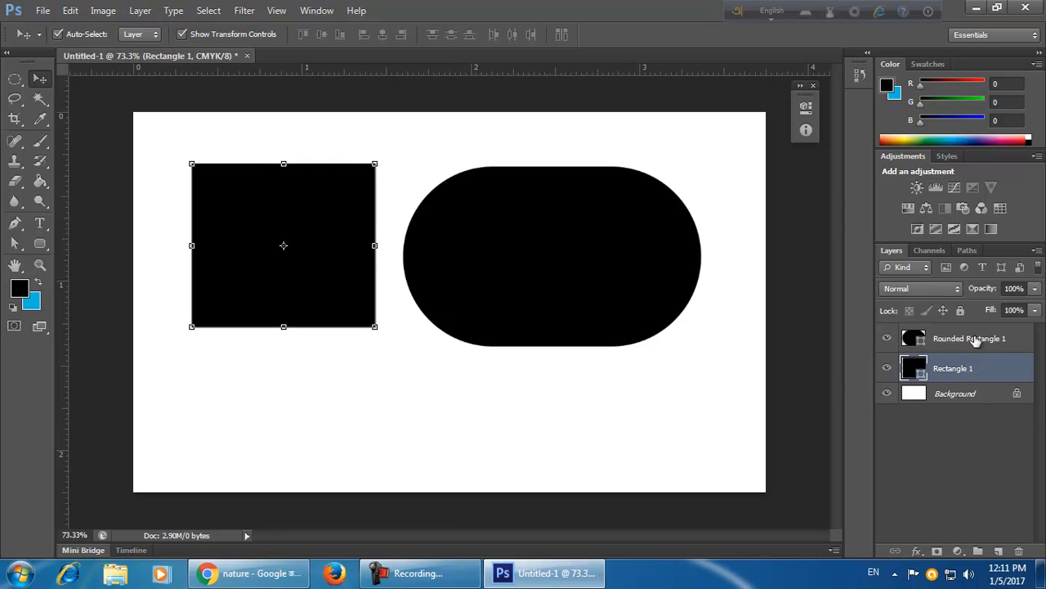
click(975, 336)
click(974, 372)
click(519, 280)
drag(519, 280, 603, 283)
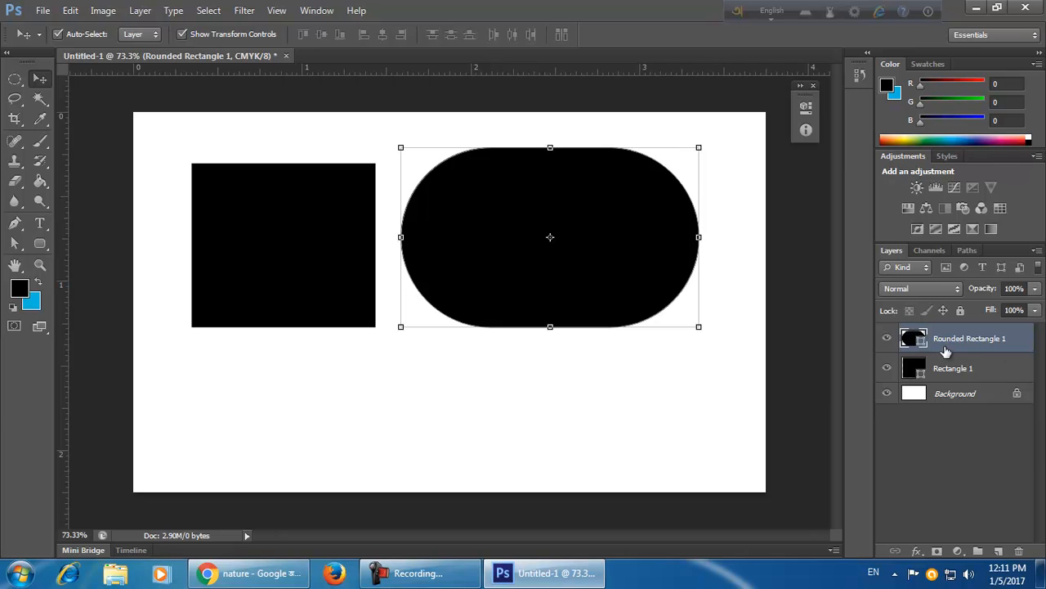
Draw an ellipse shape about 200 by 204 px below the rounded rectangle with the Ellipse tool.
click(41, 245)
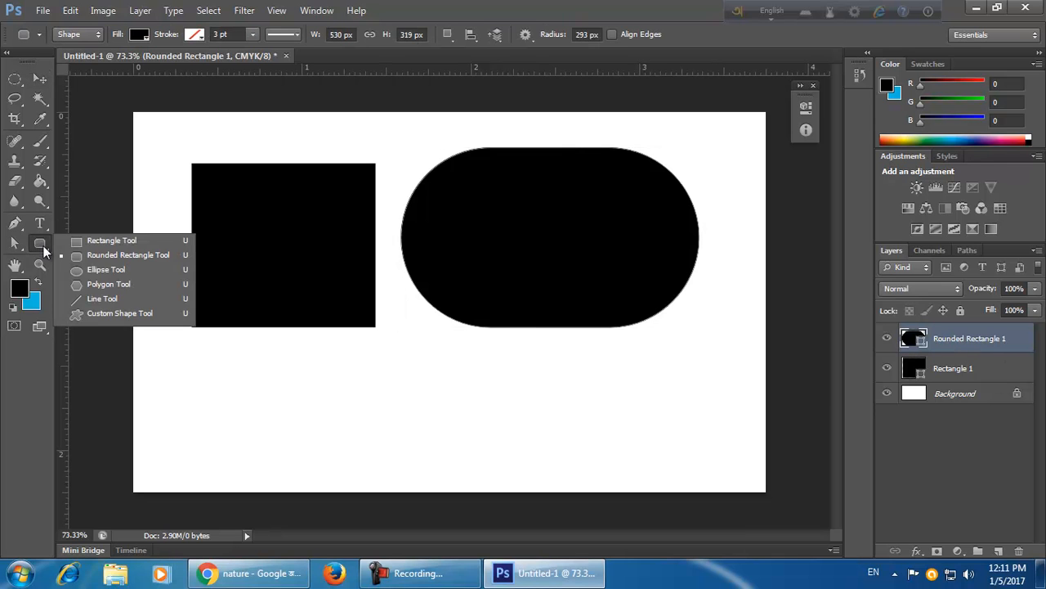
click(111, 270)
drag(425, 365, 537, 478)
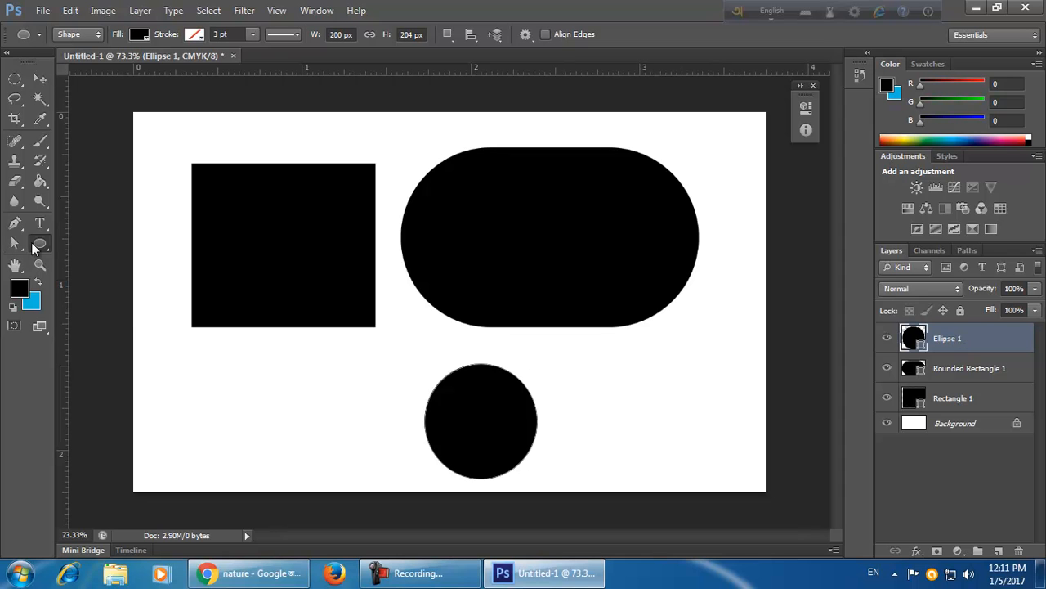
Draw a pentagon shape about 224 by 220 px in the card's lower-left area with the Polygon tool.
click(41, 244)
click(106, 284)
drag(215, 371, 263, 425)
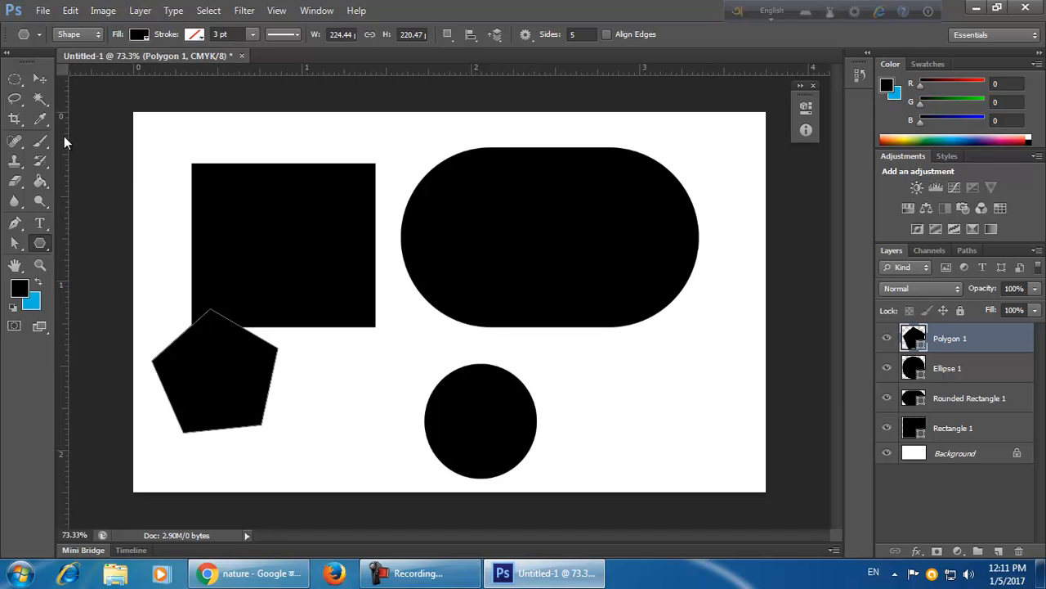
Reposition the black rectangle slightly up and left, and move the pentagon right beneath it.
click(40, 79)
drag(344, 254, 337, 235)
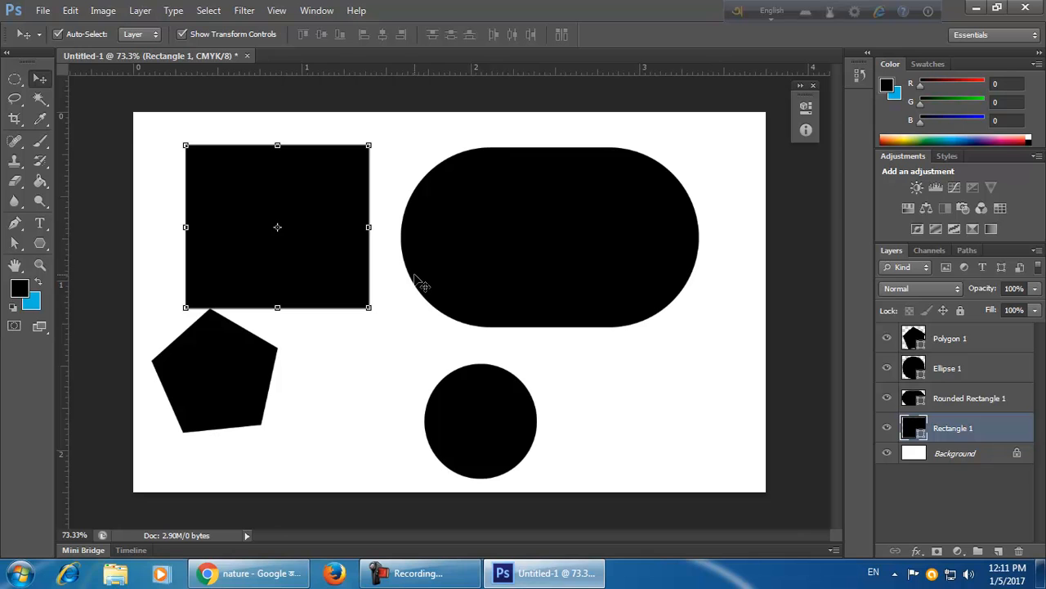
click(10, 81)
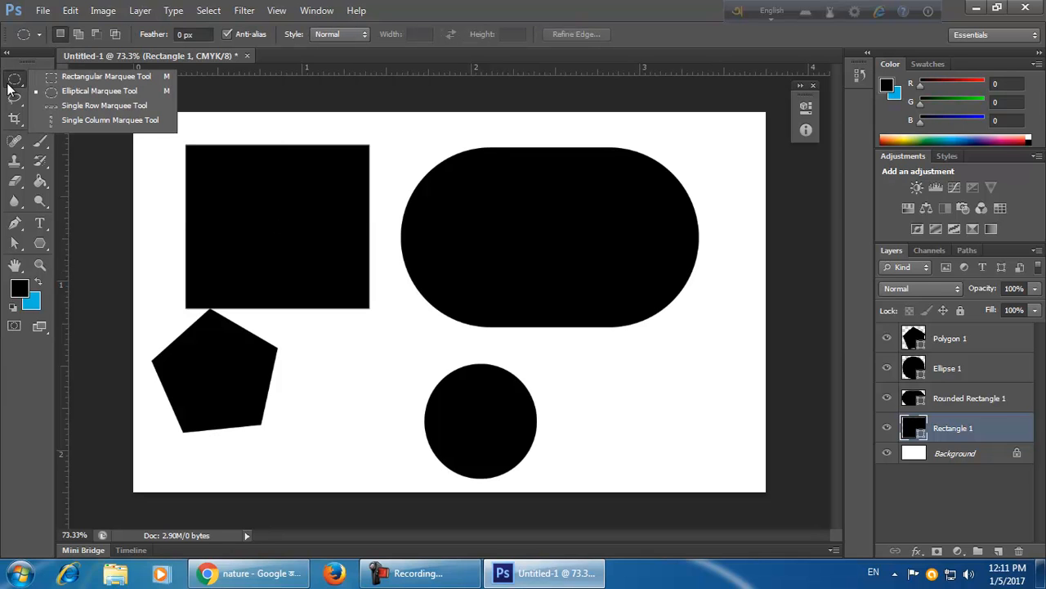
click(39, 245)
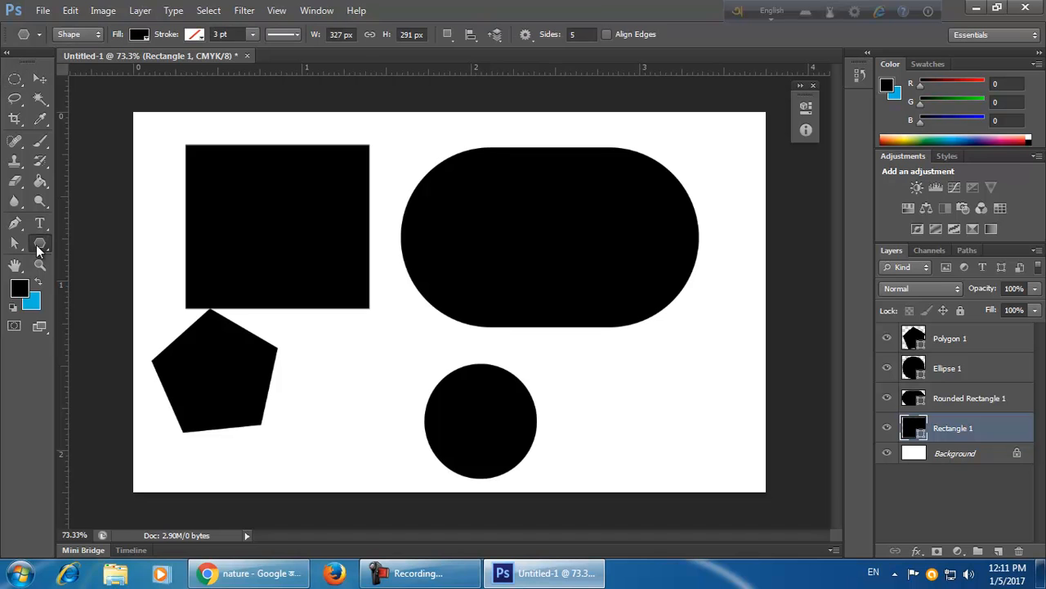
click(38, 78)
drag(311, 271, 300, 256)
drag(263, 399, 293, 406)
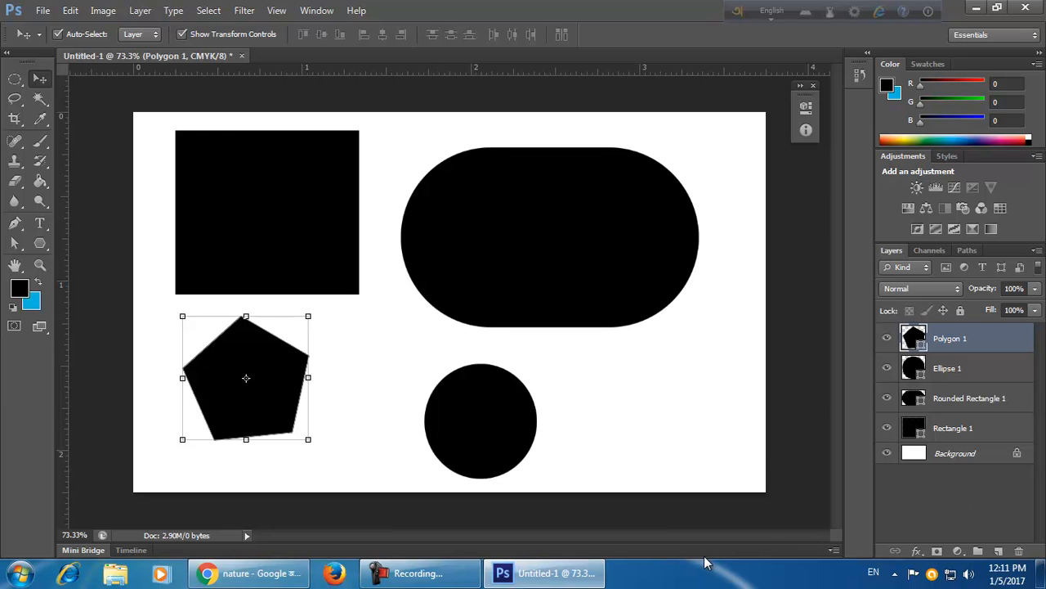
Select all the shape layers on the canvas and delete them, leaving only the Background.
click(687, 413)
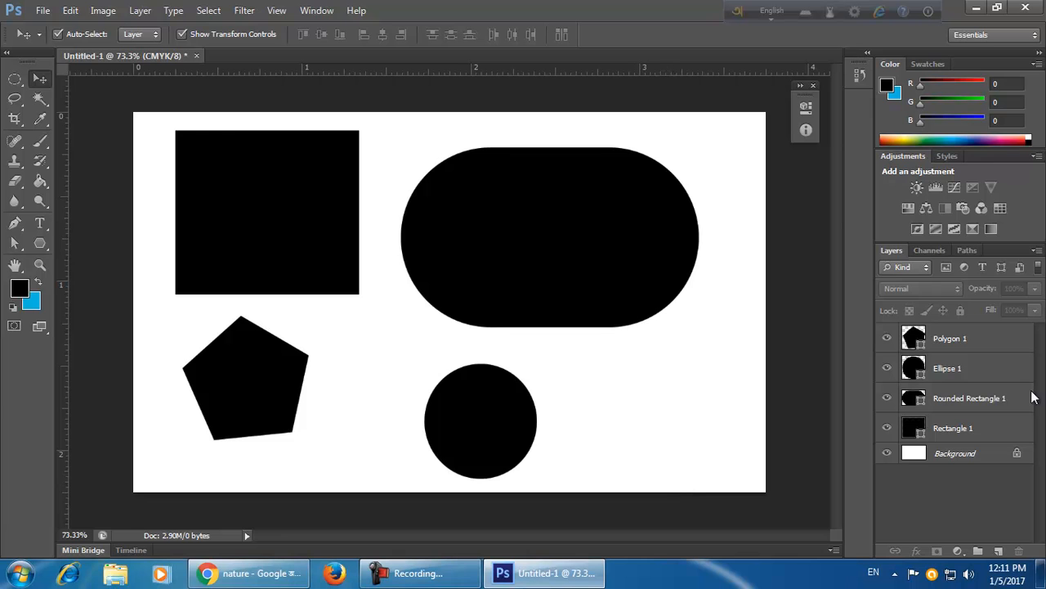
drag(735, 148, 296, 448)
key(Delete)
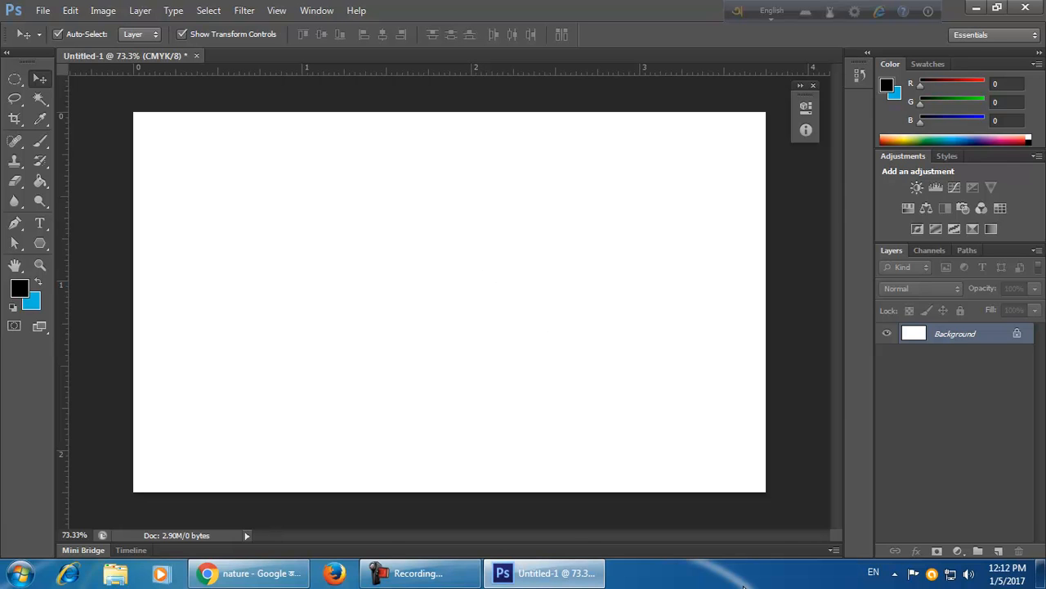
Draw a circular selection left of the card's centre with the Elliptical Marquee tool.
click(20, 82)
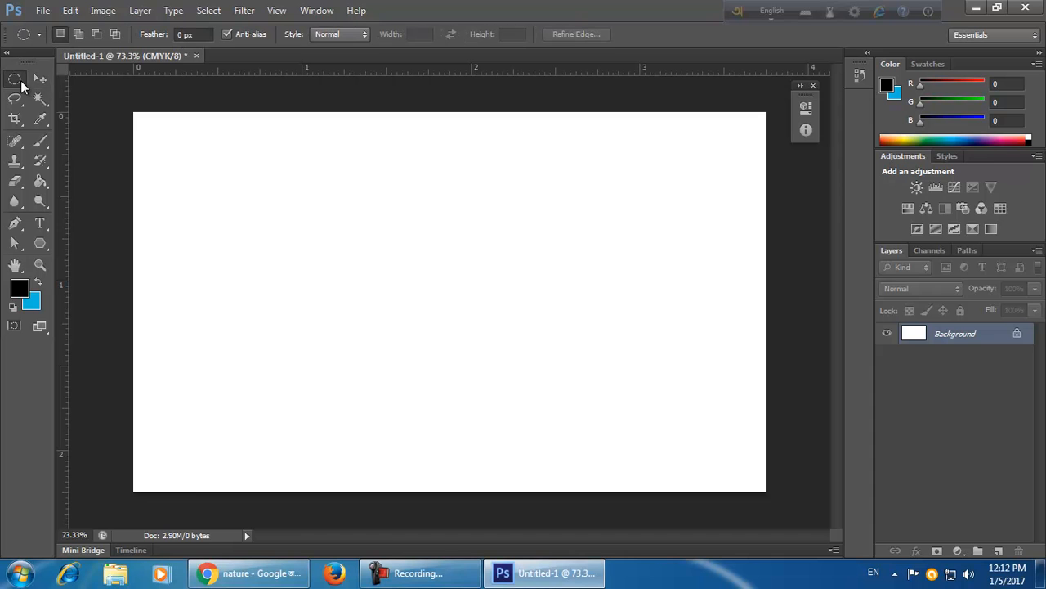
click(85, 93)
drag(323, 243, 466, 394)
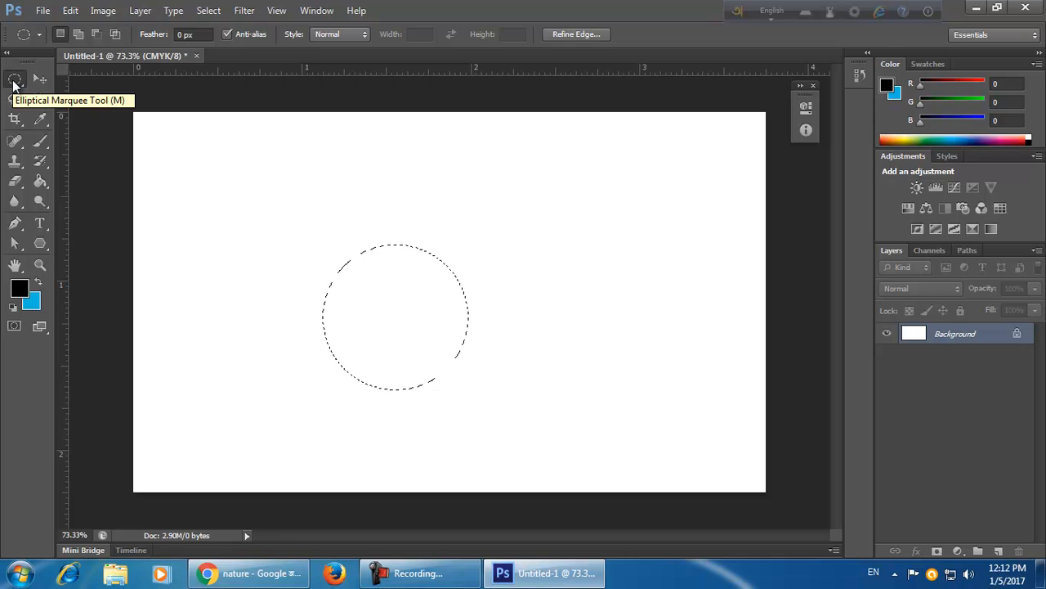
Fill the circular selection on a new layer with the blue background colour and move the circle to the upper-left.
click(998, 551)
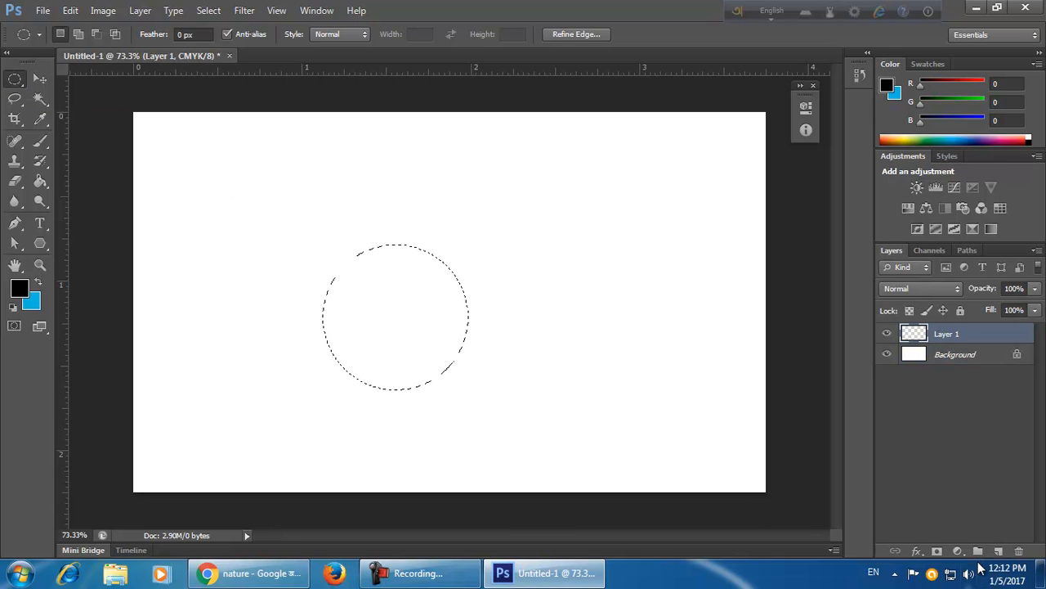
key(ctrl+BackSpace)
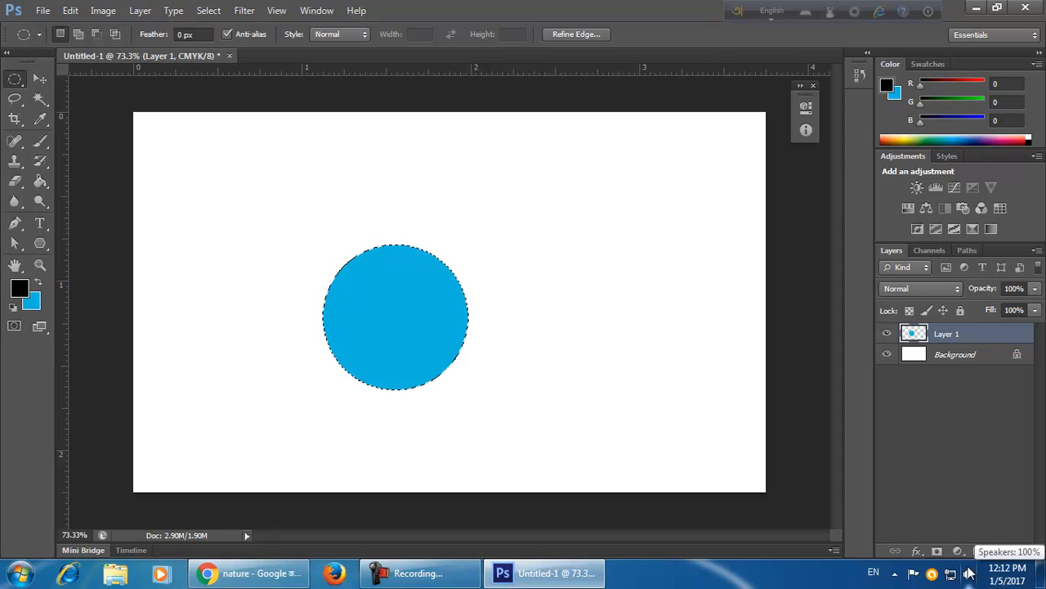
key(ctrl+d)
click(39, 79)
drag(416, 307, 285, 225)
Draw a light blue ellipse shape about 239 by 239 px right of the blue circle with the Ellipse tool.
click(40, 243)
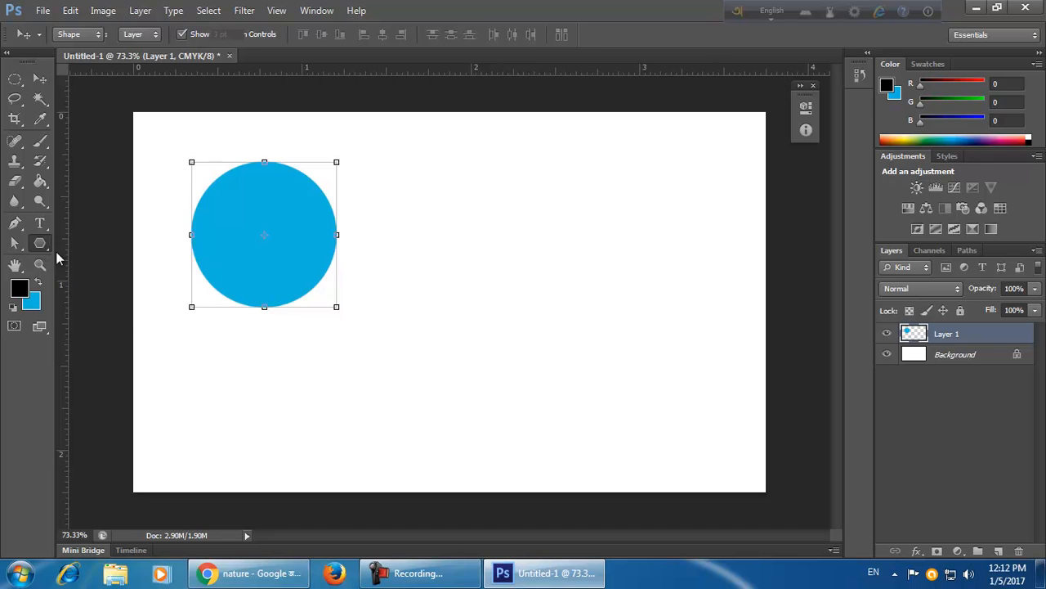
right_click(39, 243)
click(99, 271)
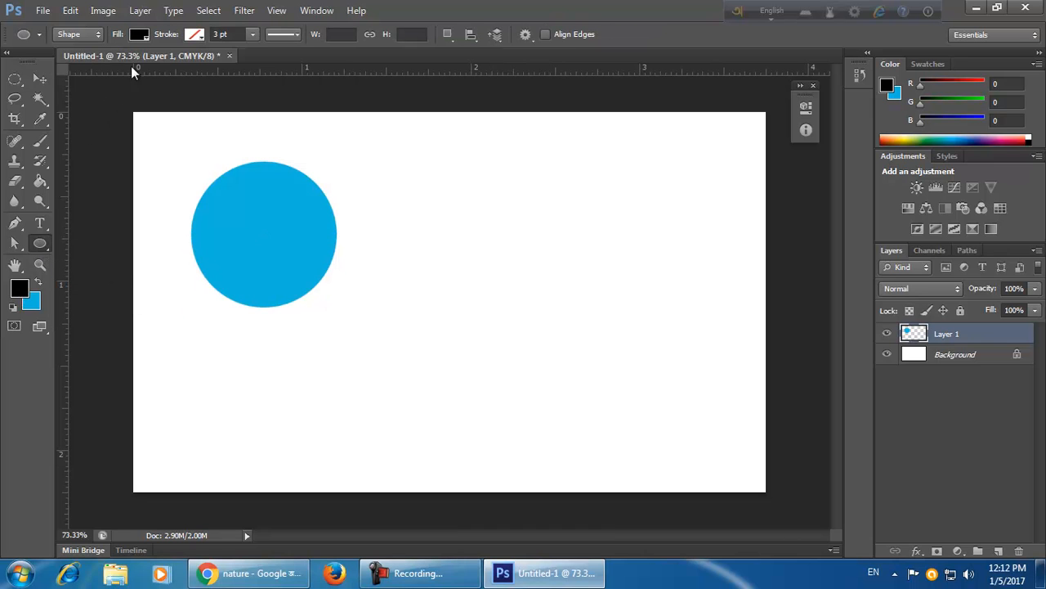
click(139, 35)
click(64, 108)
click(580, 11)
drag(402, 221, 536, 352)
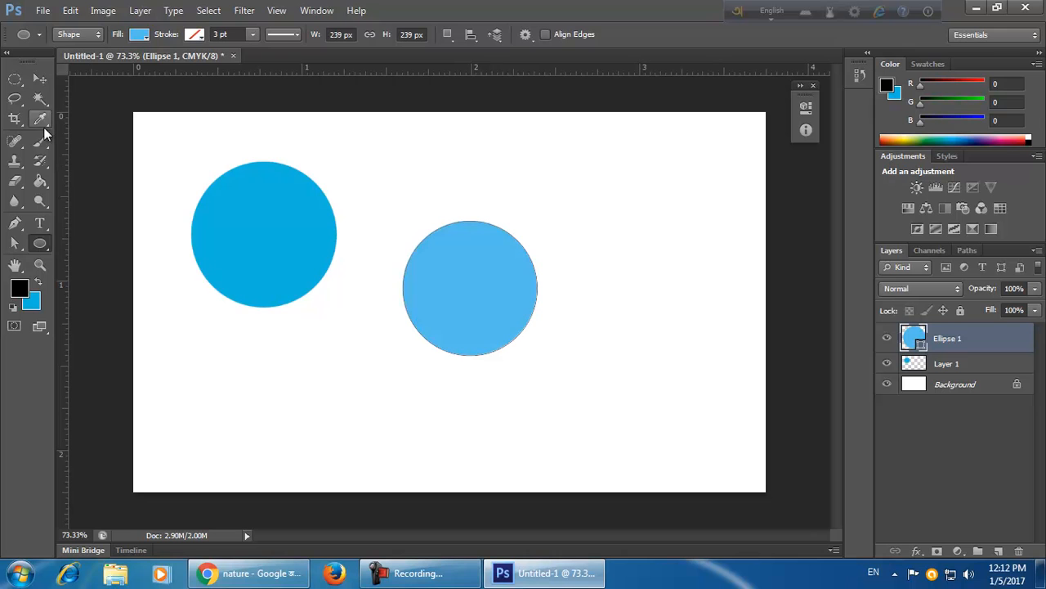
Move the light blue circle up beside the blue circle.
click(39, 79)
drag(496, 323, 466, 285)
click(523, 390)
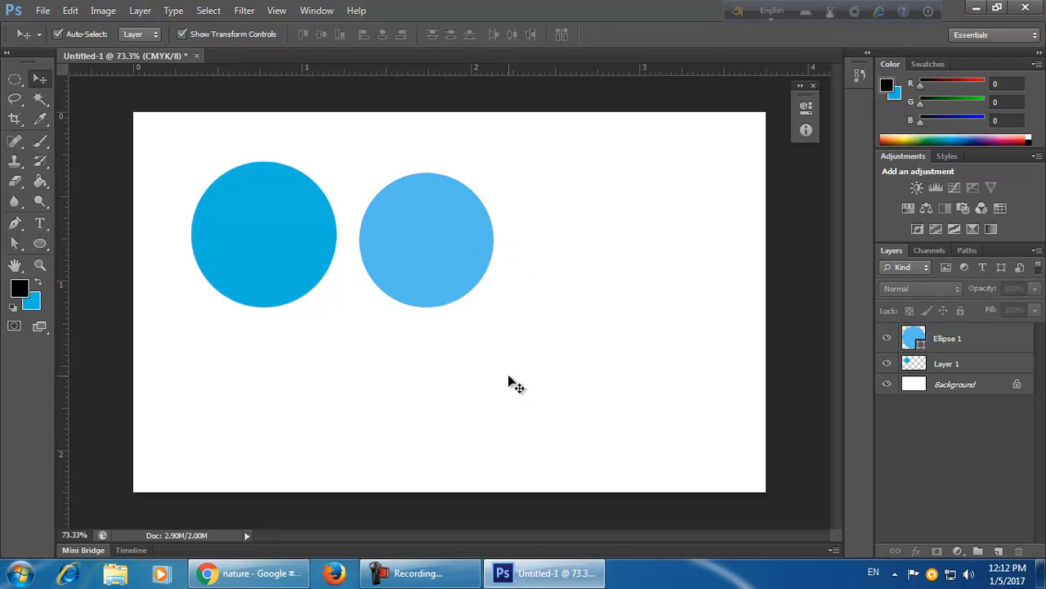
Load the blue circle on Layer 1 as a selection.
scroll(416, 306, up, 3)
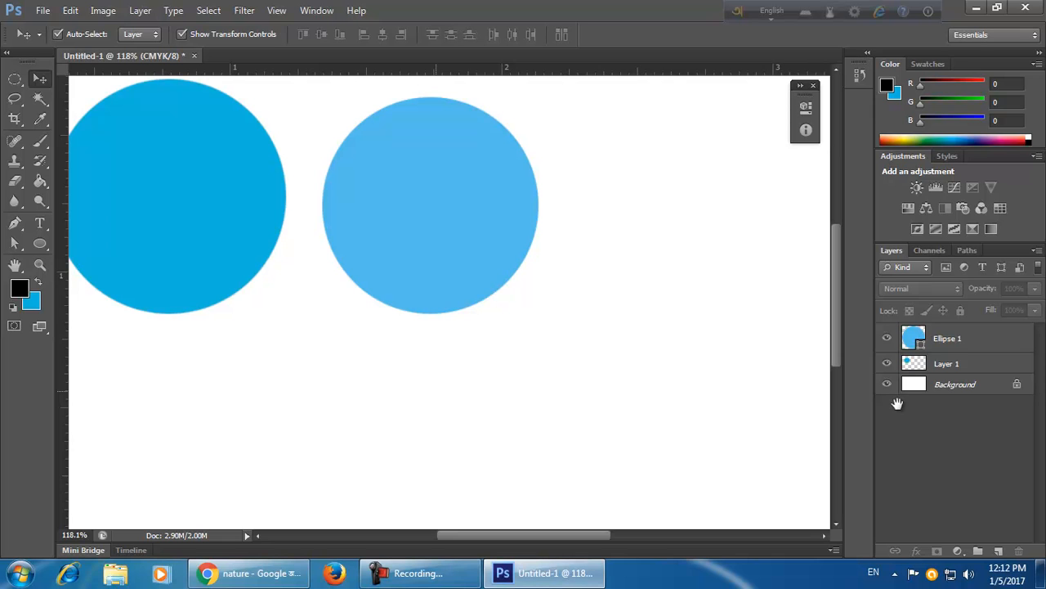
drag(898, 404, 902, 414)
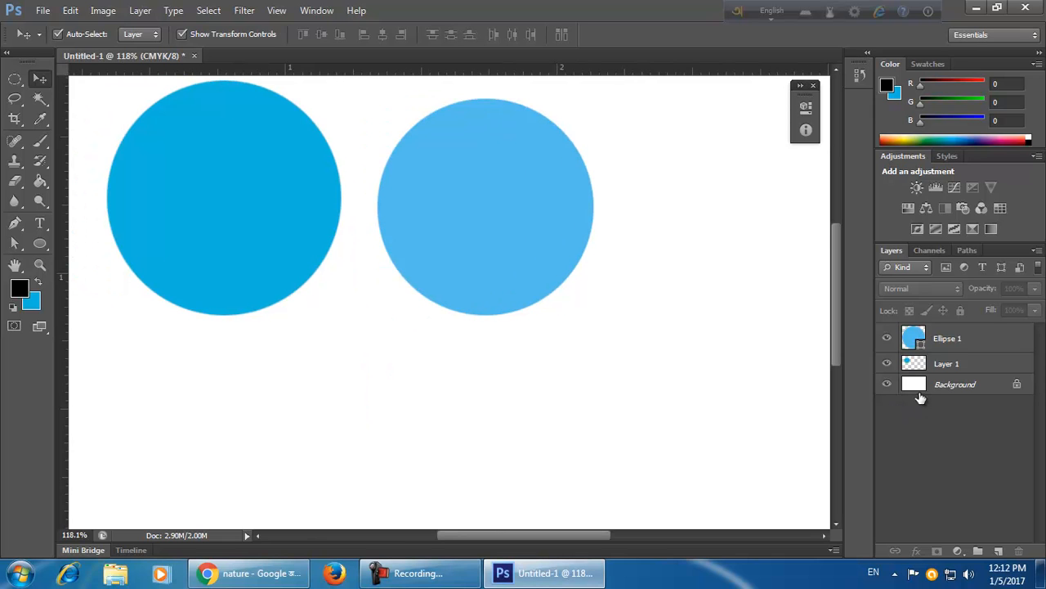
drag(679, 269, 701, 304)
click(40, 244)
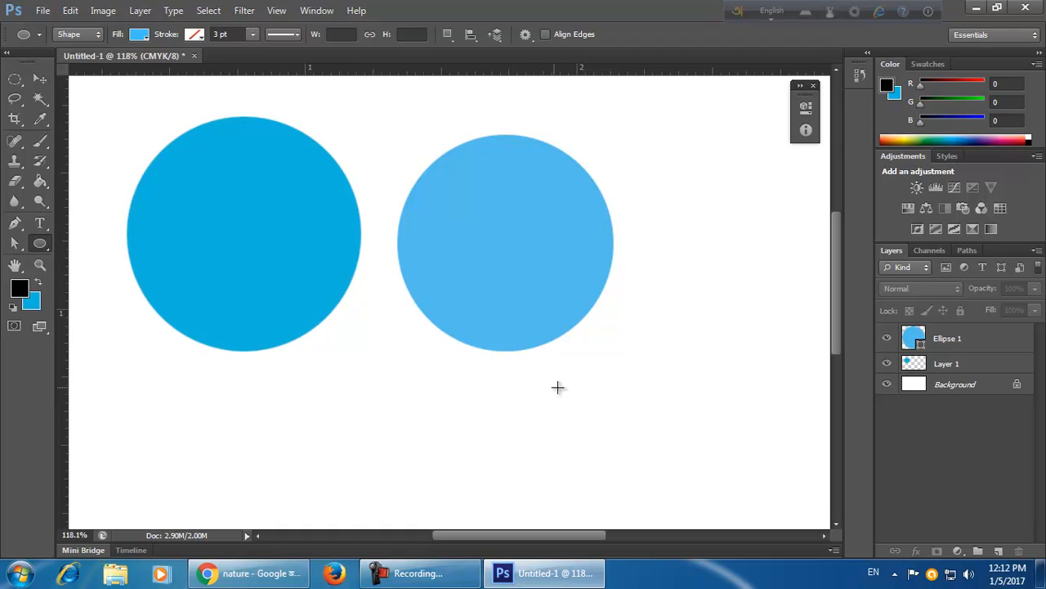
click(39, 80)
click(951, 363)
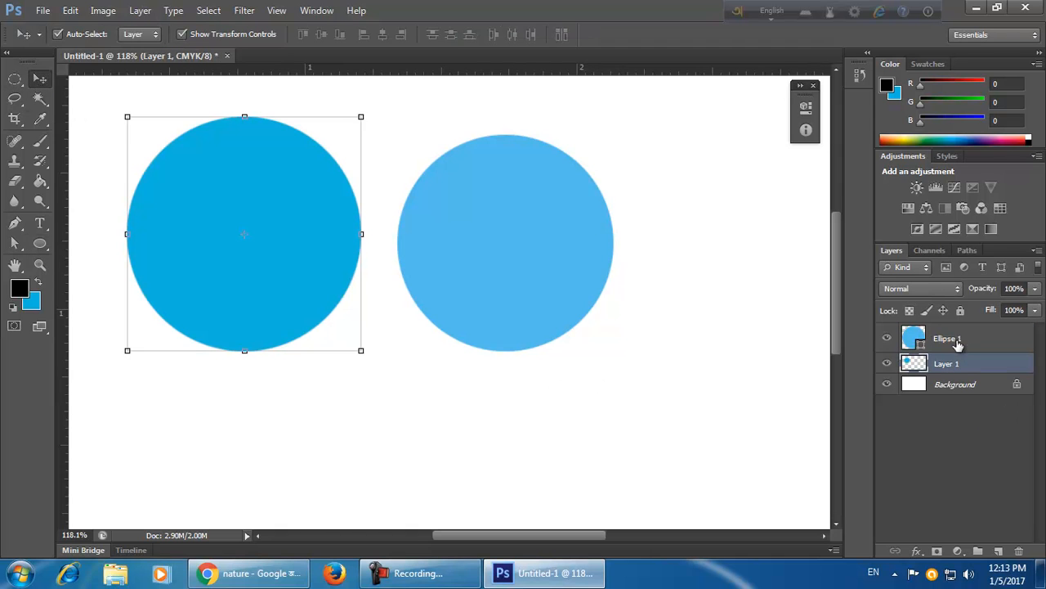
click(957, 340)
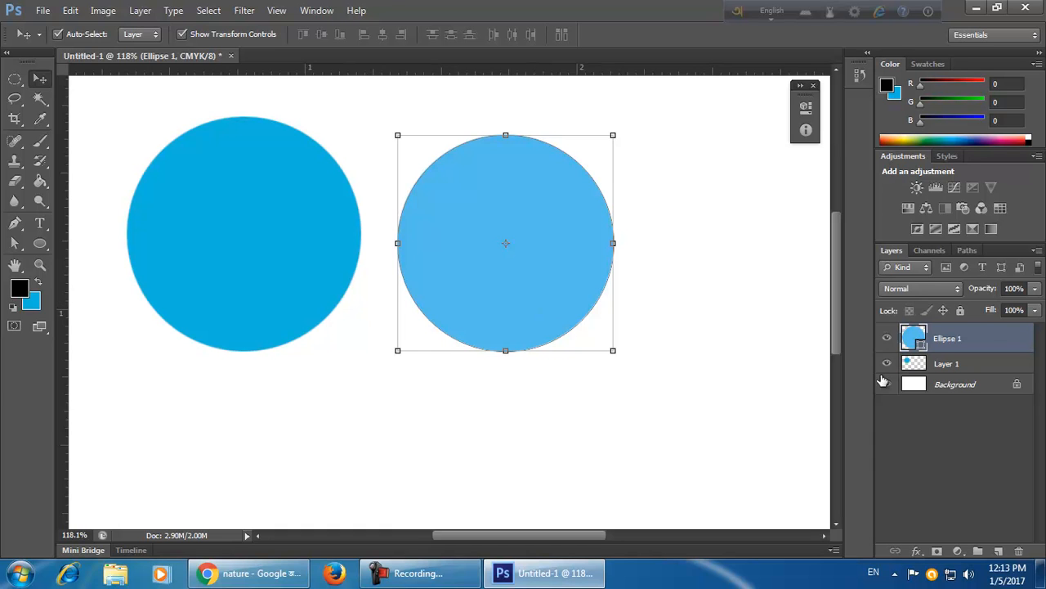
click(965, 370)
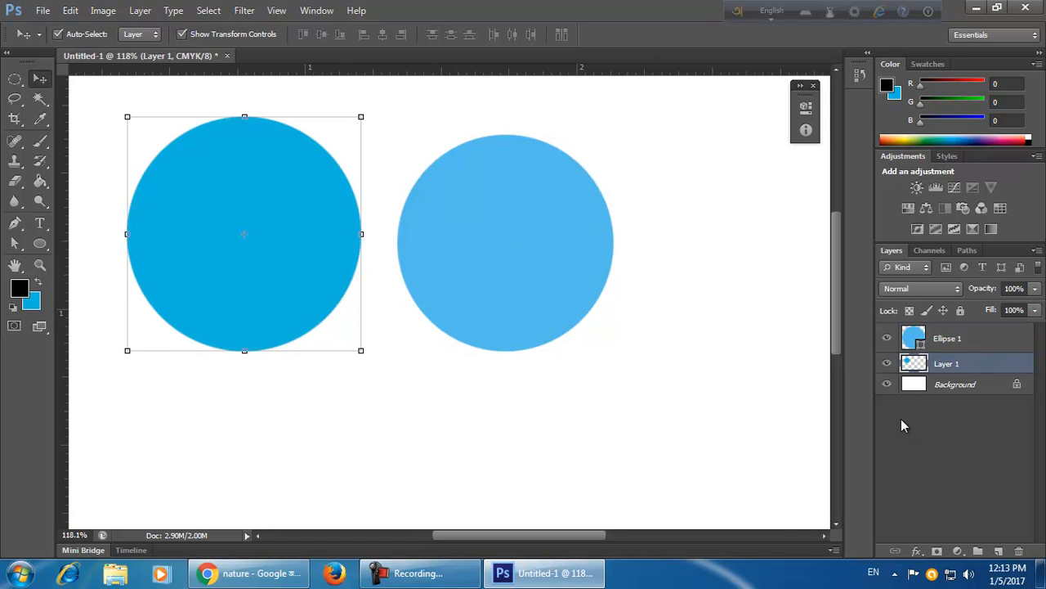
ctrl+click(910, 365)
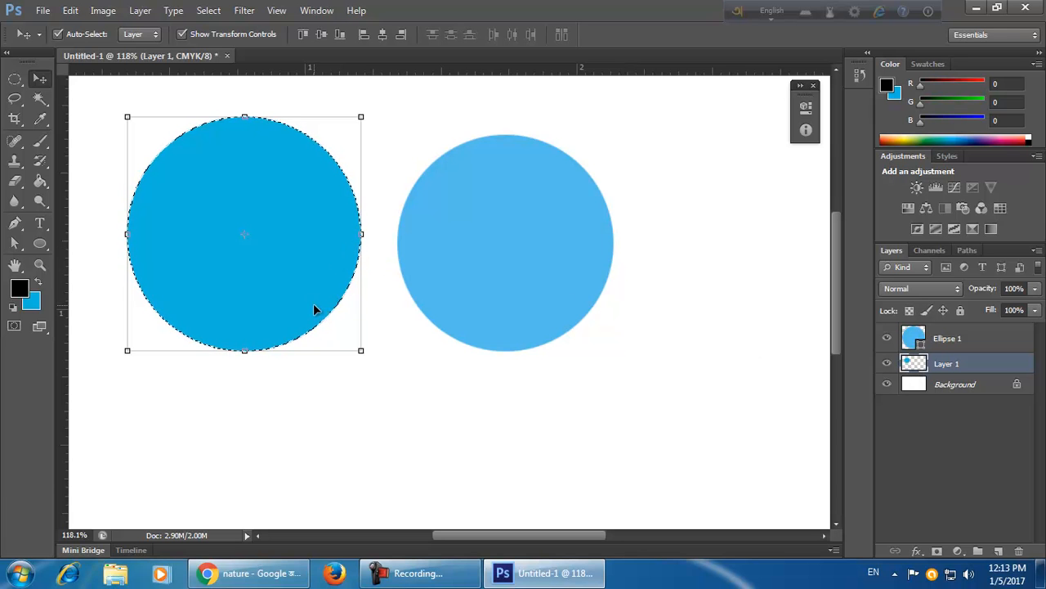
Set the foreground colour to red, fill the selected circle with it and deselect.
click(19, 287)
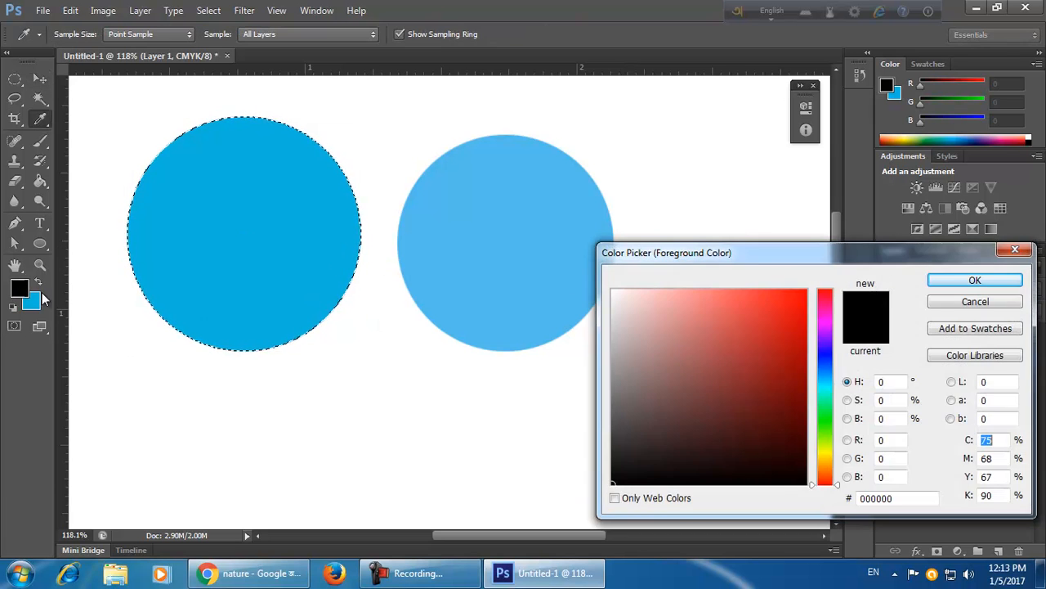
click(807, 328)
click(967, 280)
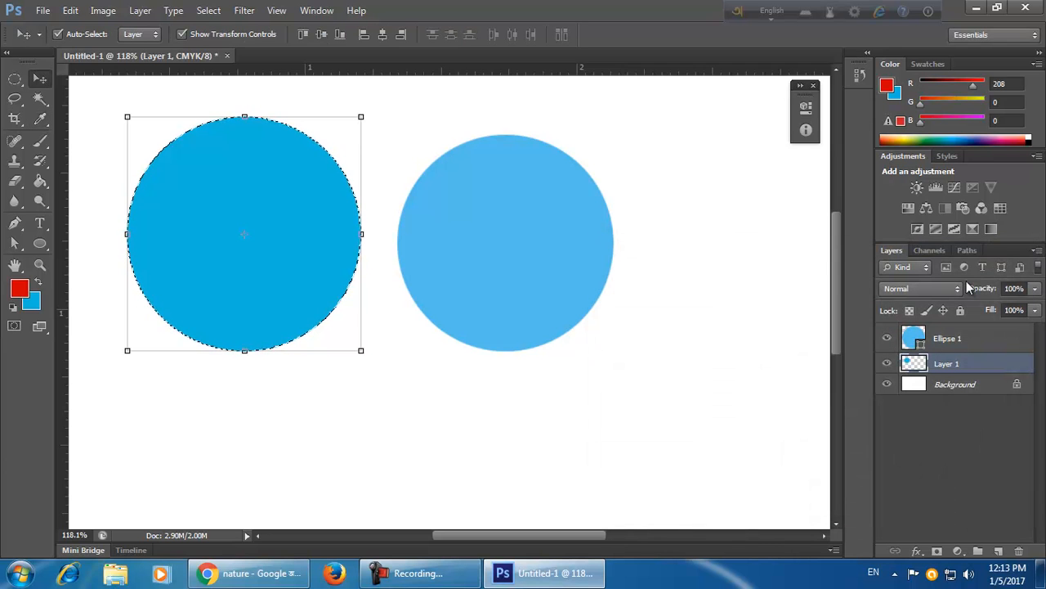
key(alt+BackSpace)
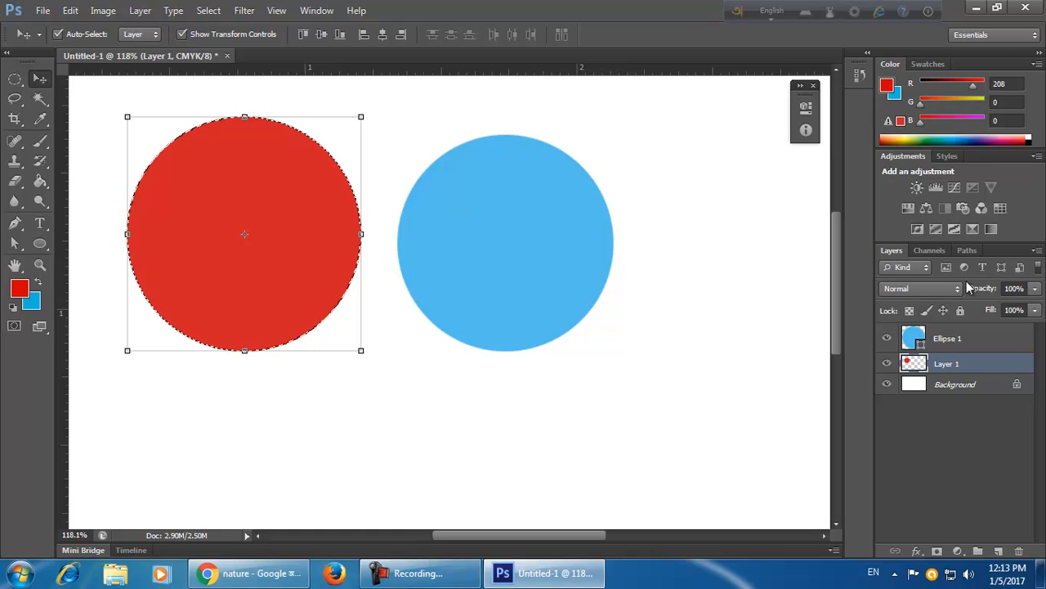
key(ctrl+d)
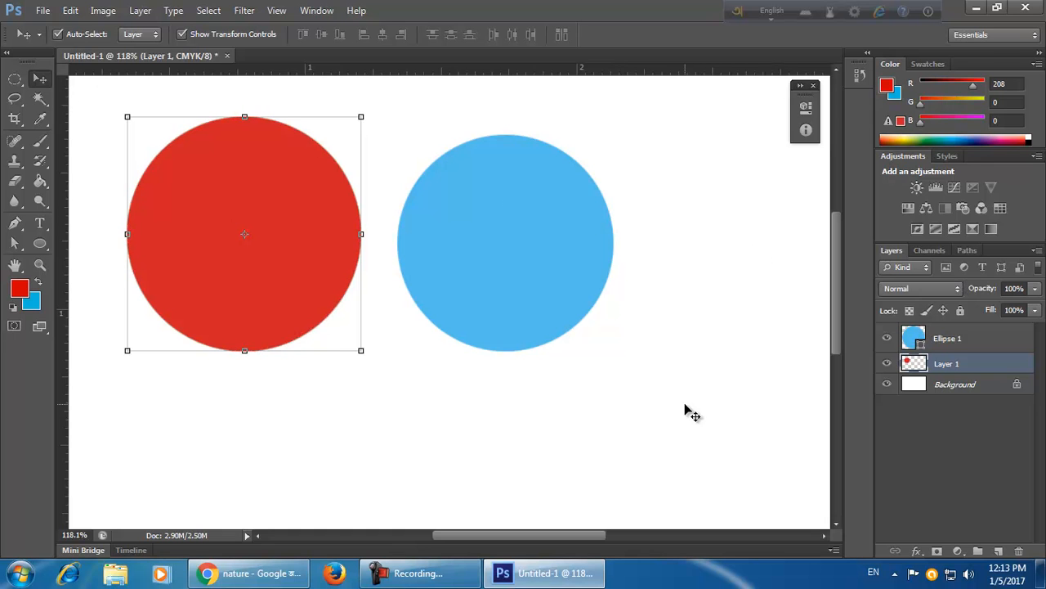
Change the ellipse shape's fill colour to red ff0000.
click(689, 412)
click(548, 288)
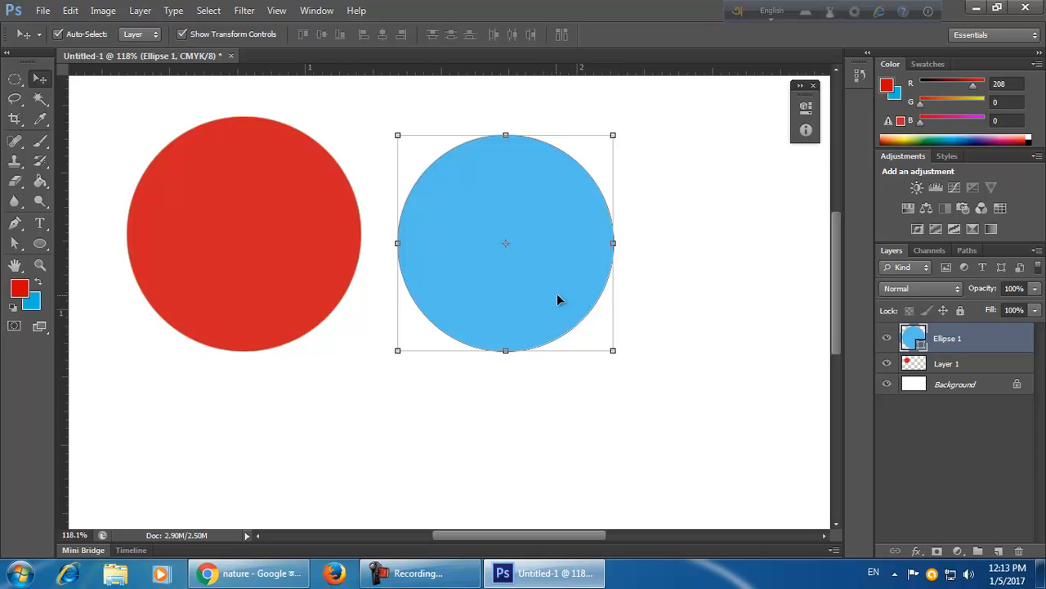
double_click(915, 342)
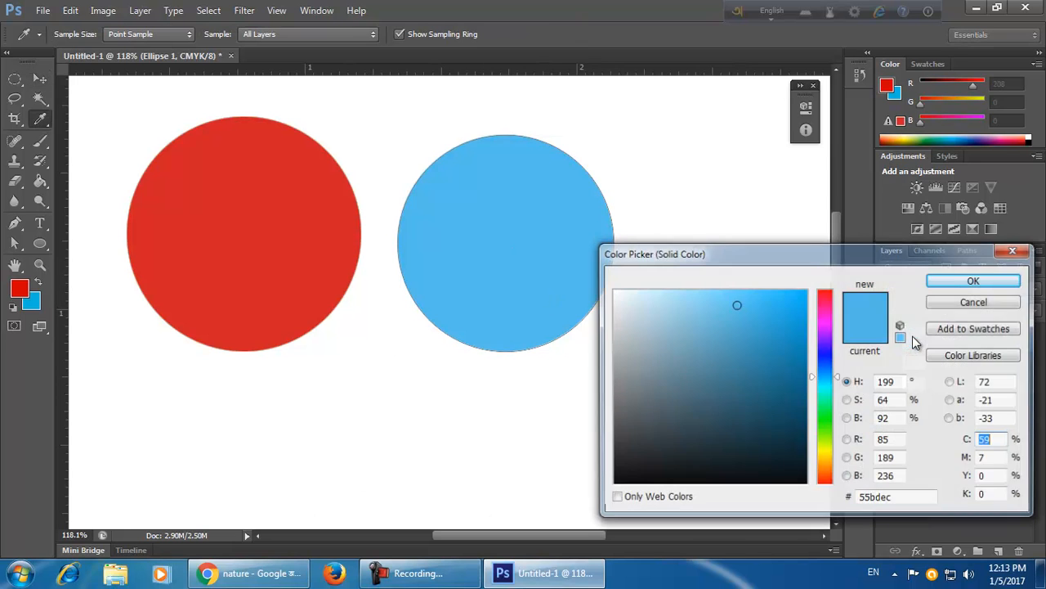
drag(825, 318, 826, 276)
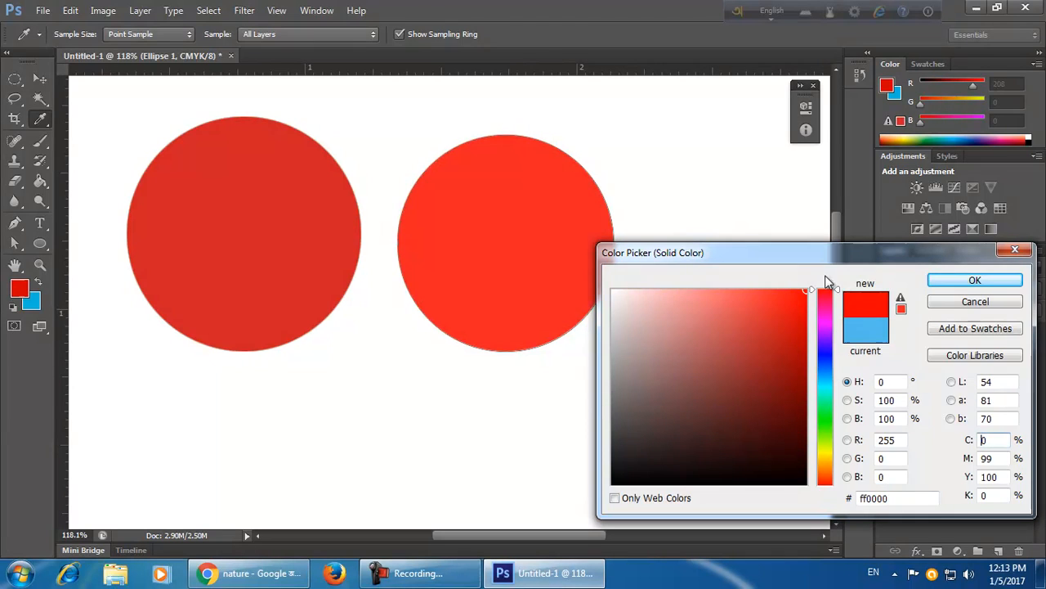
click(998, 283)
click(690, 448)
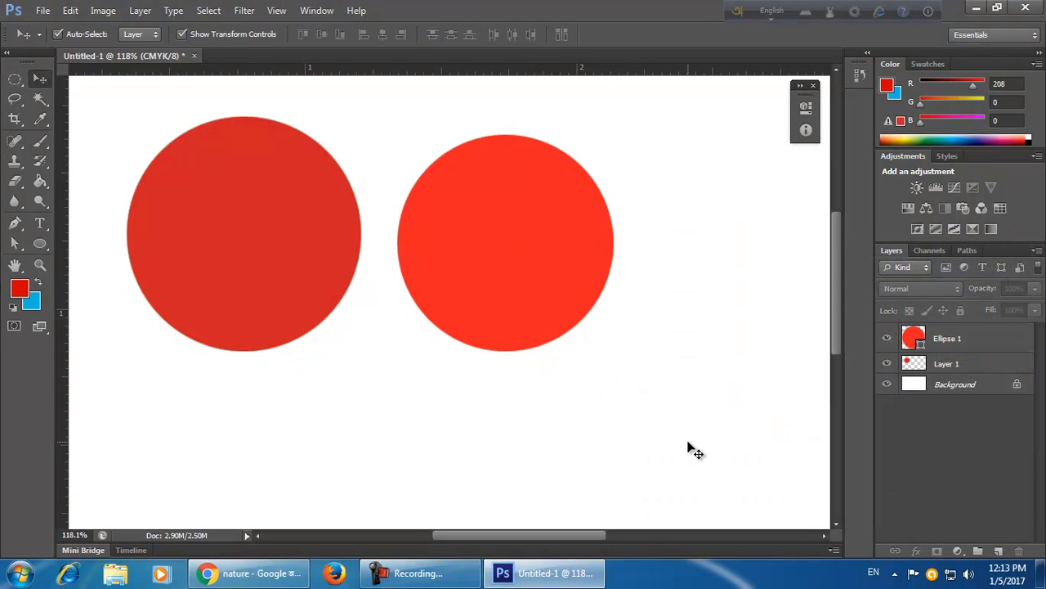
Select the ellipse shape layer and nudge the red ellipse slightly to the right.
click(966, 343)
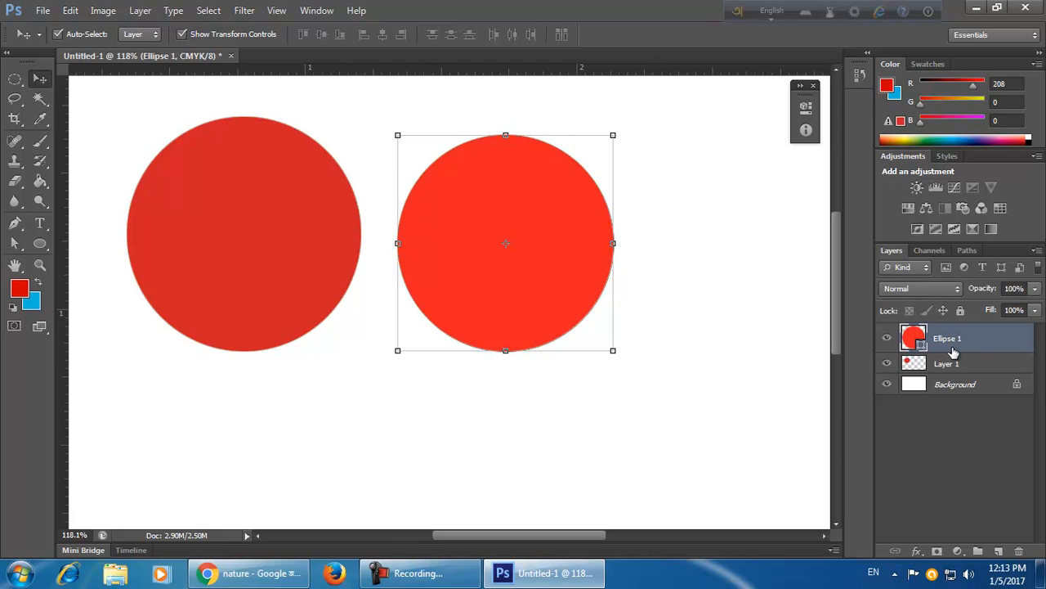
click(724, 434)
drag(586, 321, 543, 300)
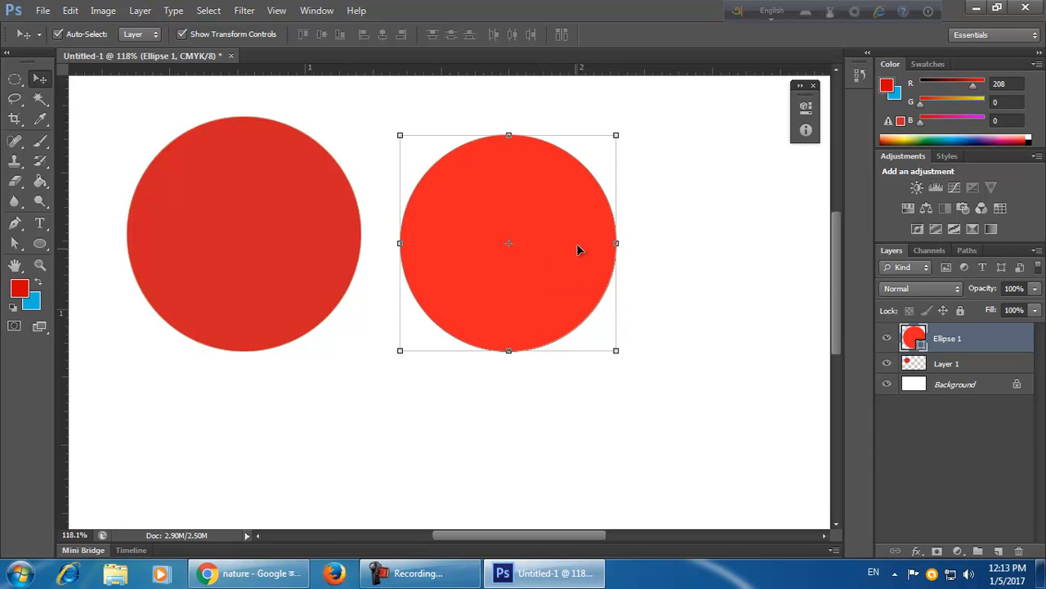
click(965, 367)
click(969, 345)
click(968, 369)
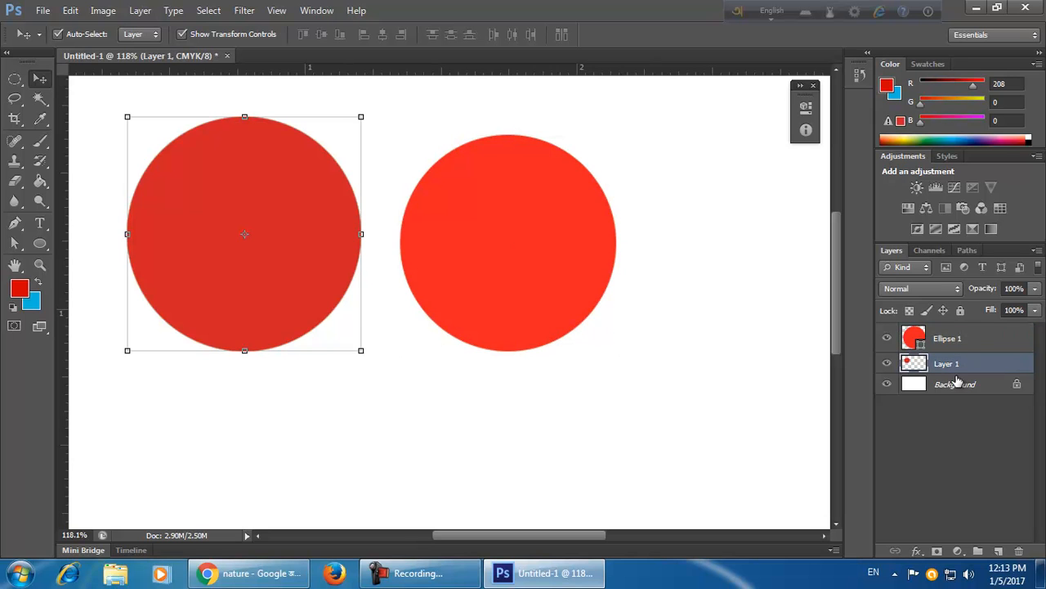
click(971, 348)
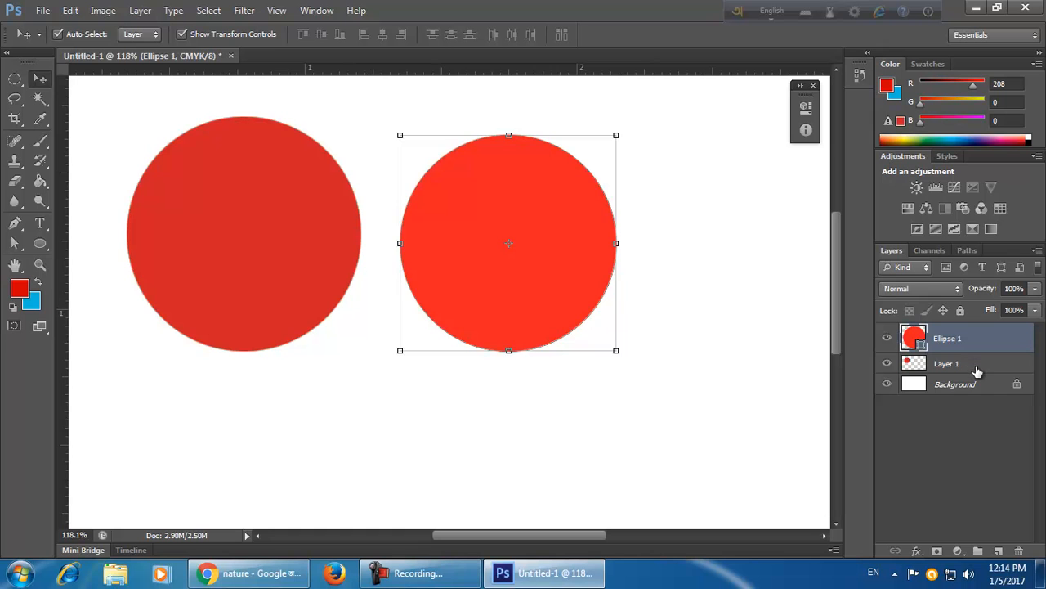
Rasterize the ellipse layer and move it up, undoing both changes.
right_click(986, 341)
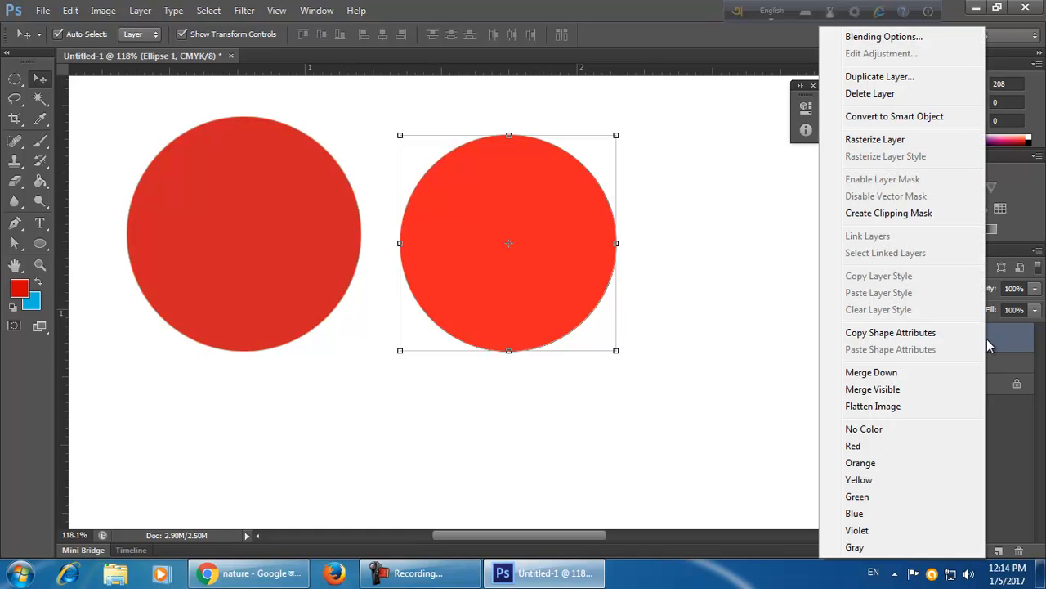
click(906, 143)
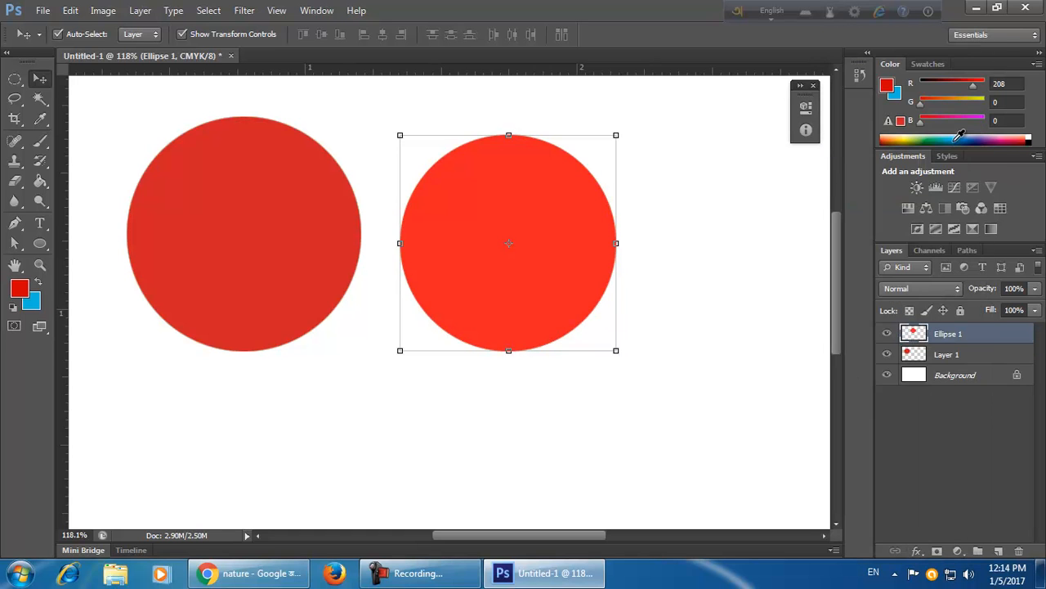
drag(575, 316, 588, 297)
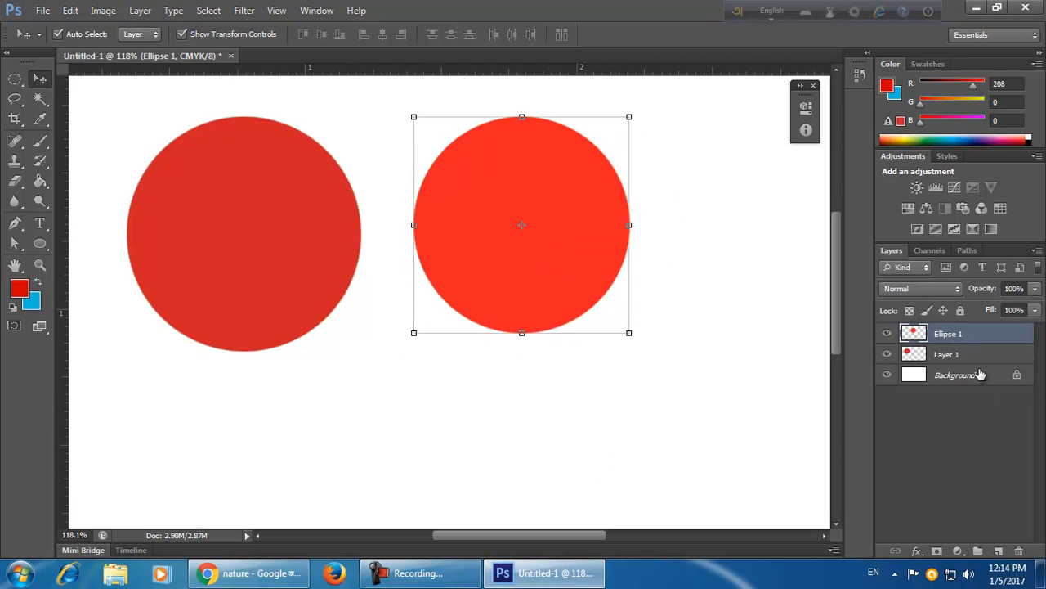
key(ctrl+z)
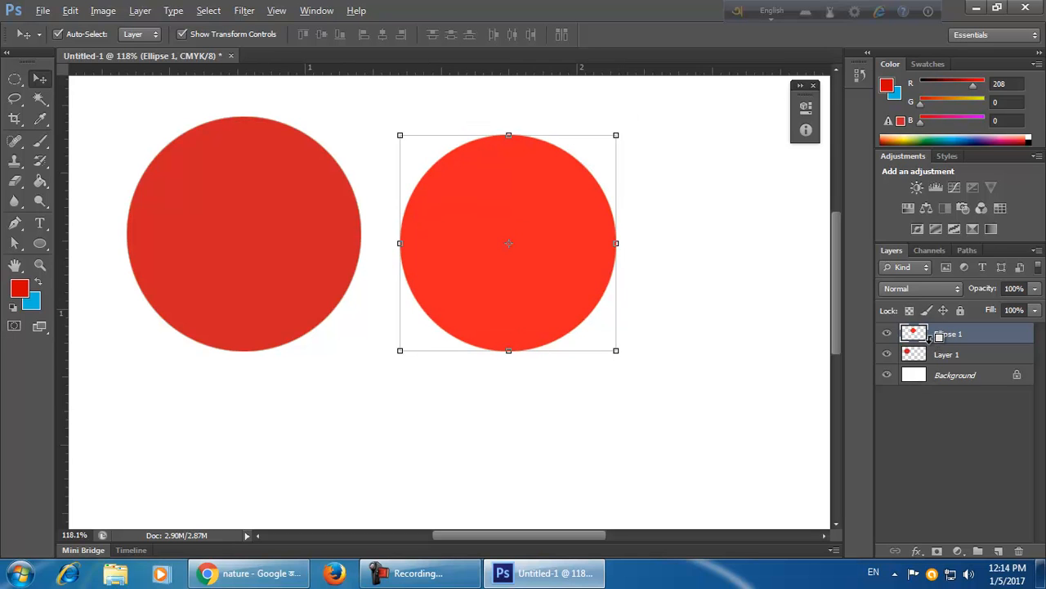
key(ctrl+alt+z)
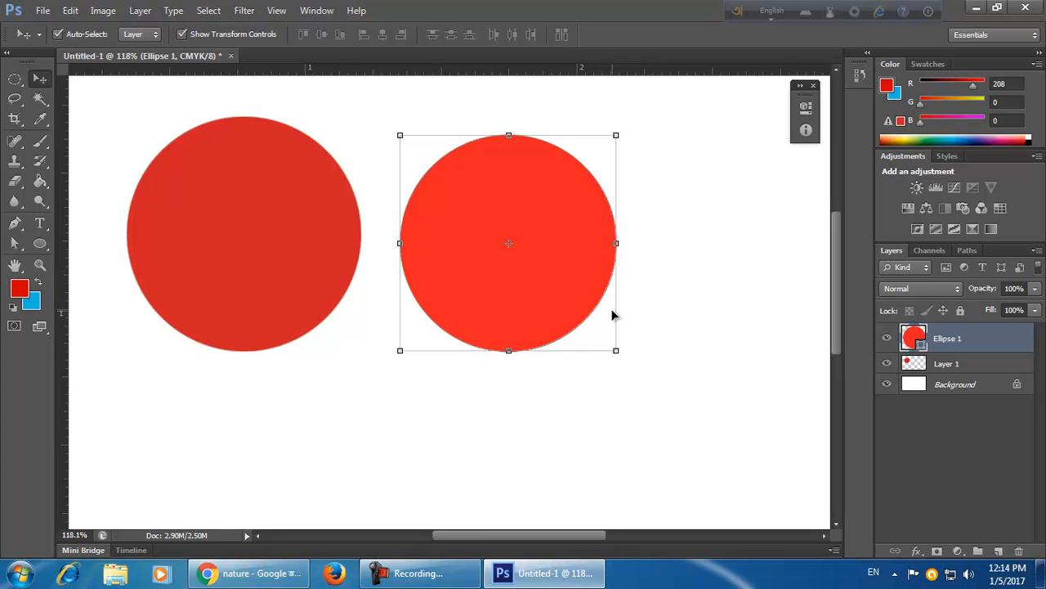
Zoom in to inspect the red ellipse's edge and zoom back out to the whole card.
scroll(615, 315, up, 5)
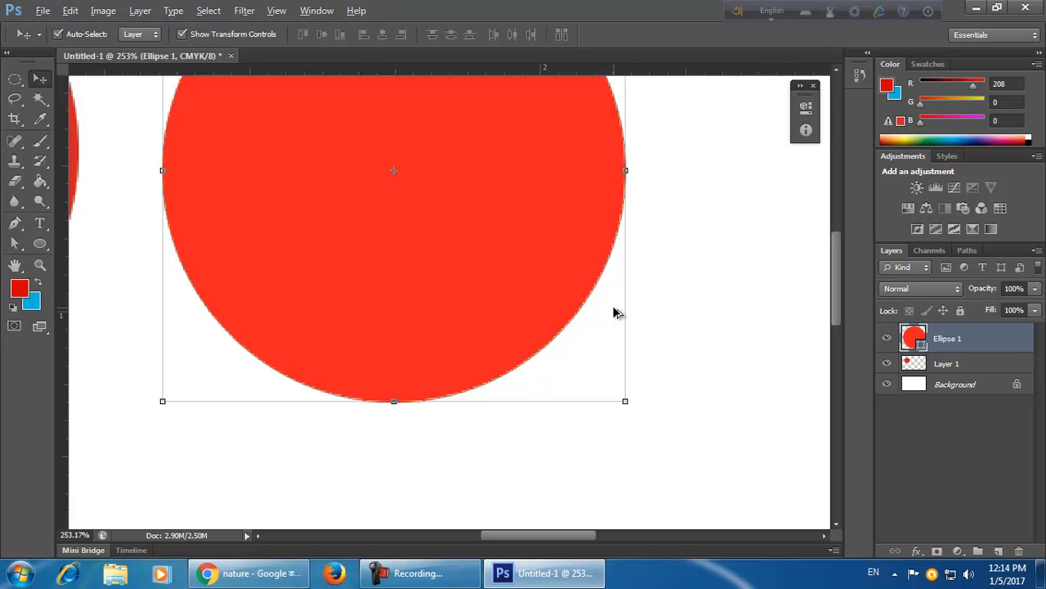
scroll(614, 309, up, 1)
click(702, 347)
scroll(571, 321, down, 2)
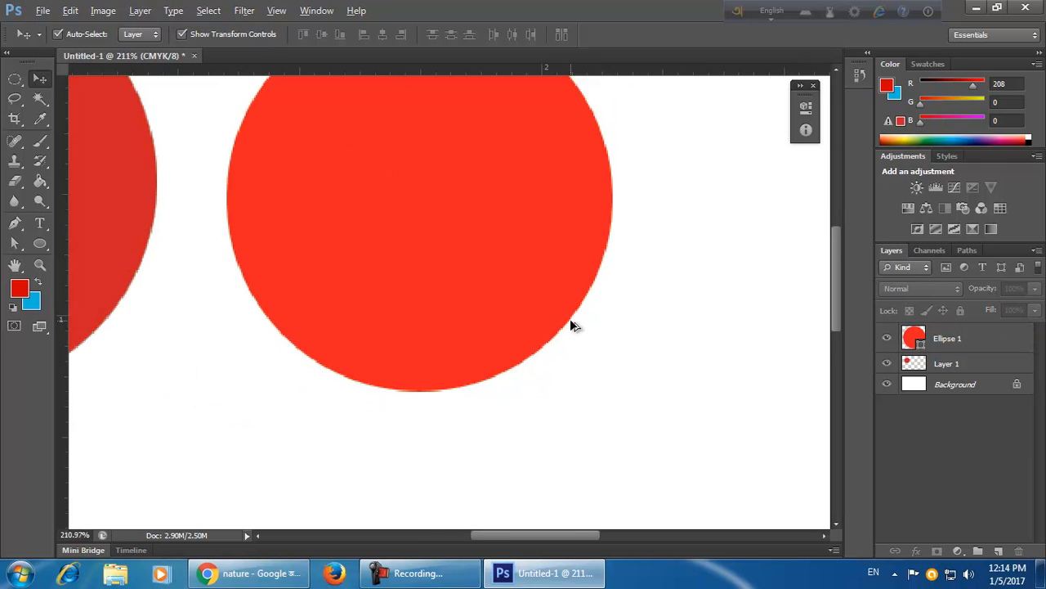
scroll(574, 327, down, 3)
scroll(581, 327, down, 1)
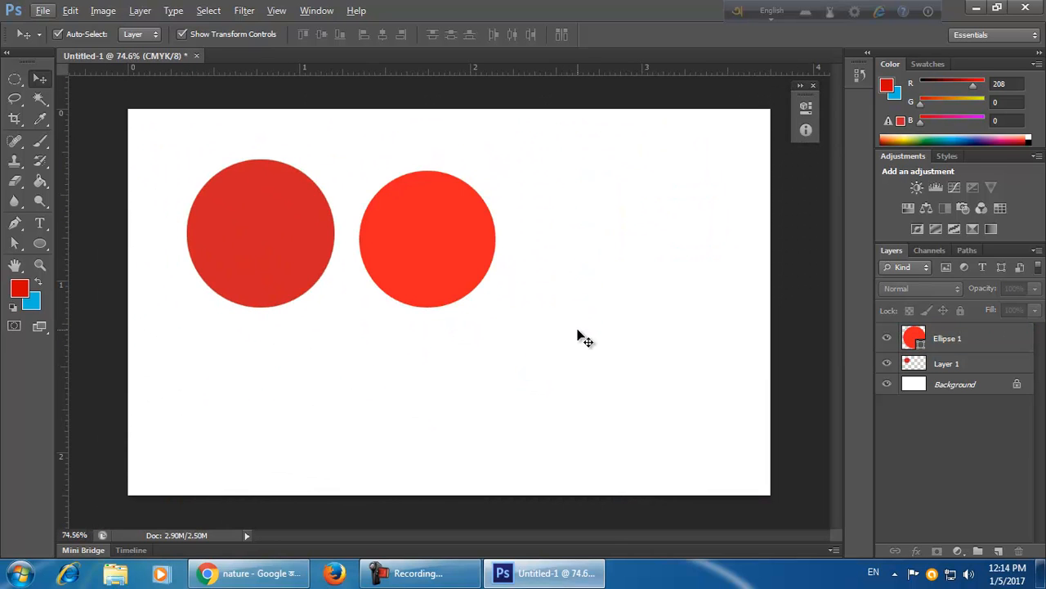
Switch to the Rectangle Tool, draw a square shape beside the circles and undo it.
drag(14, 79, 34, 90)
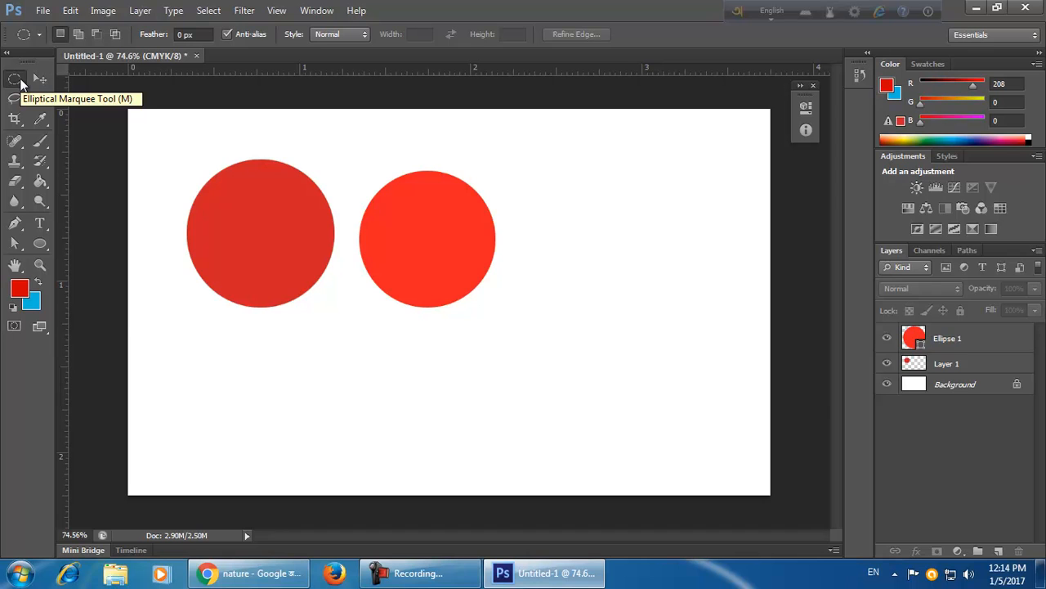
click(43, 244)
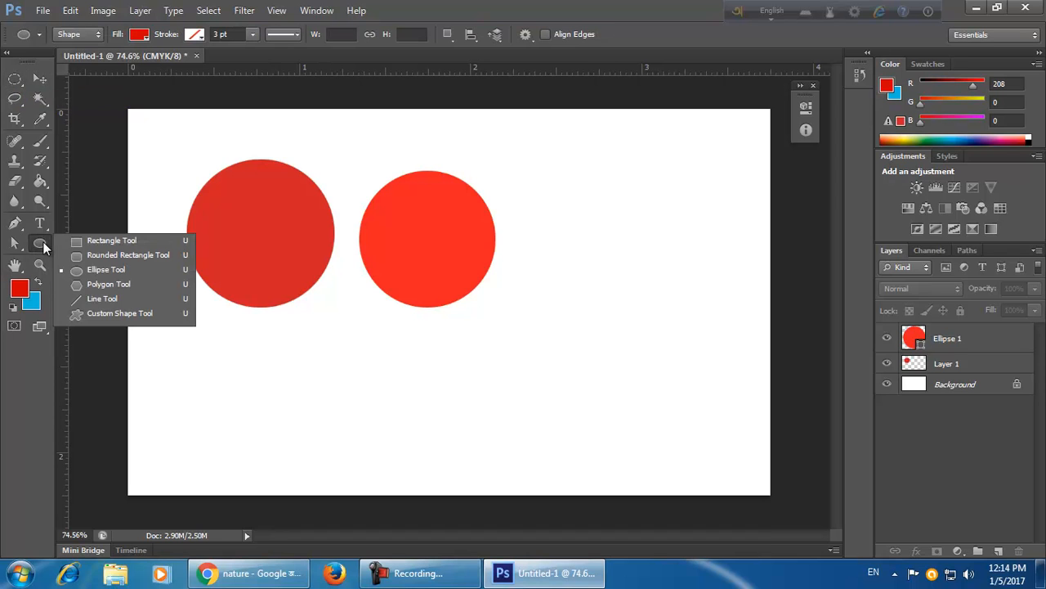
click(37, 83)
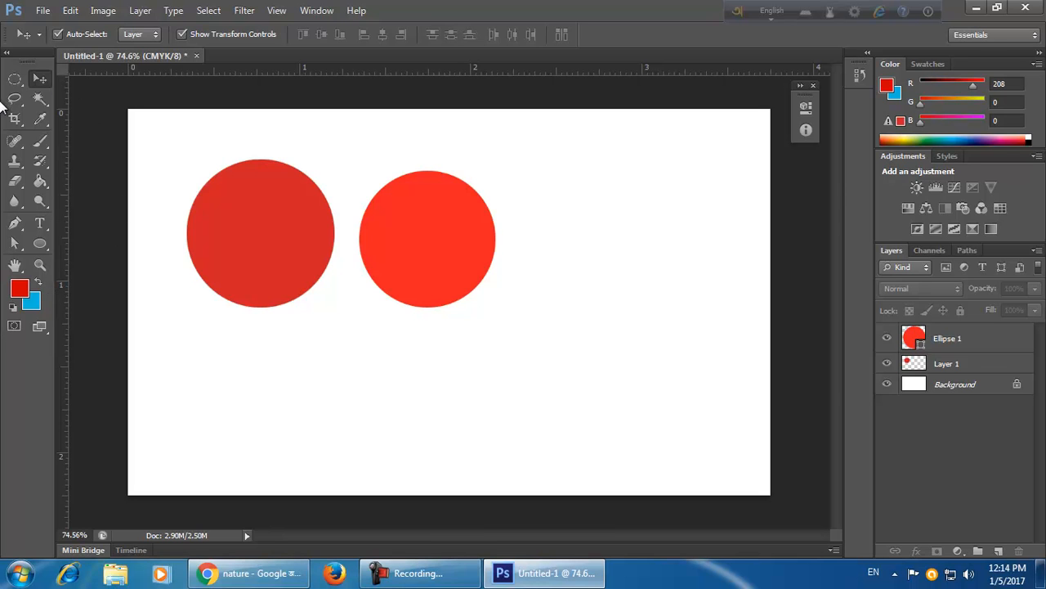
click(15, 79)
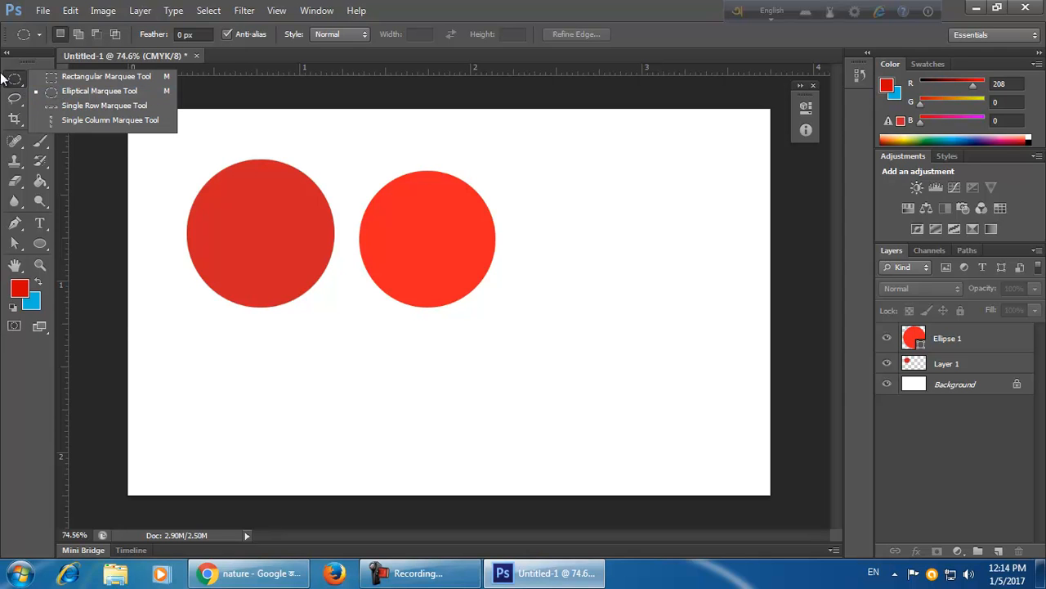
click(57, 90)
click(40, 244)
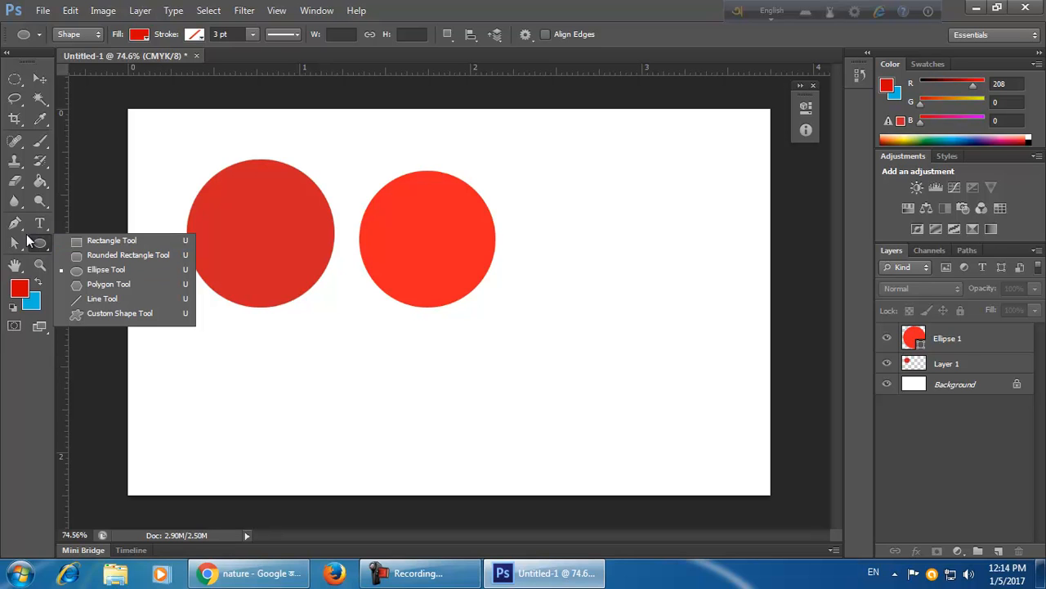
click(39, 245)
right_click(39, 248)
click(116, 237)
drag(524, 157, 727, 385)
key(ctrl+z)
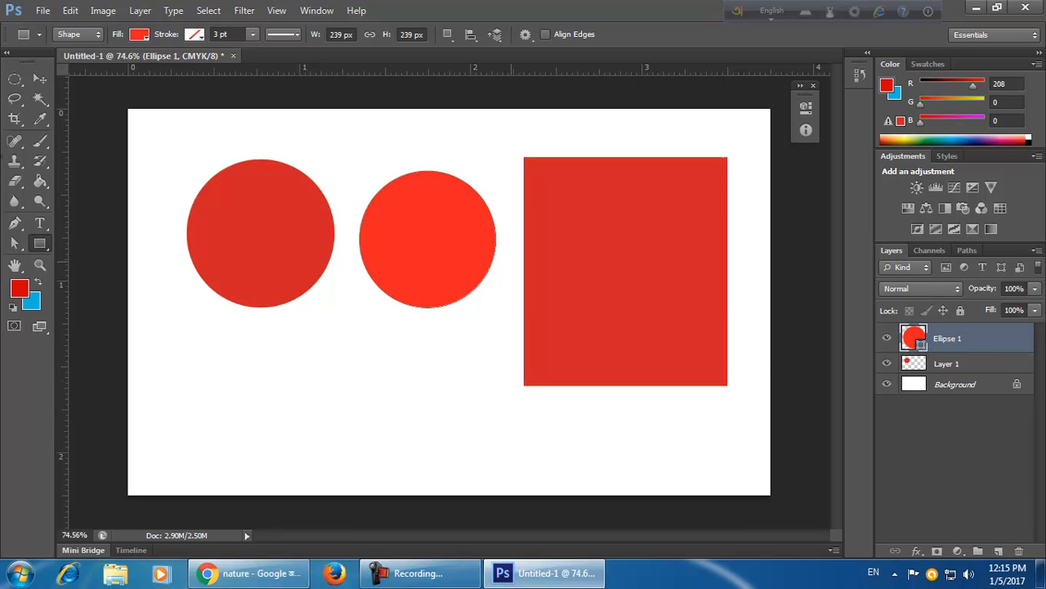
Delete both circle layers from the card.
click(38, 78)
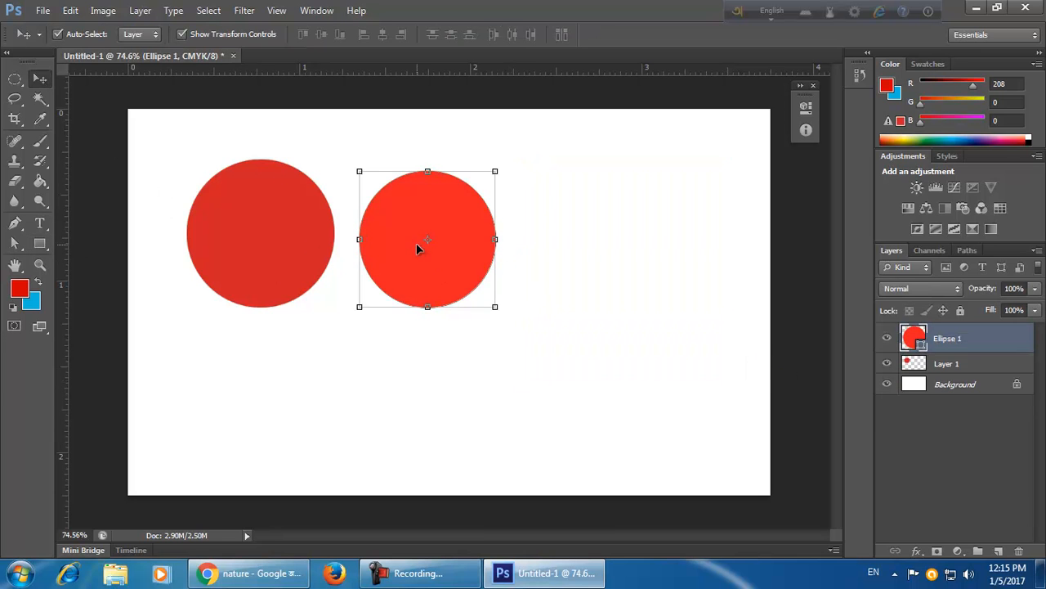
key(Delete)
key(Delete)
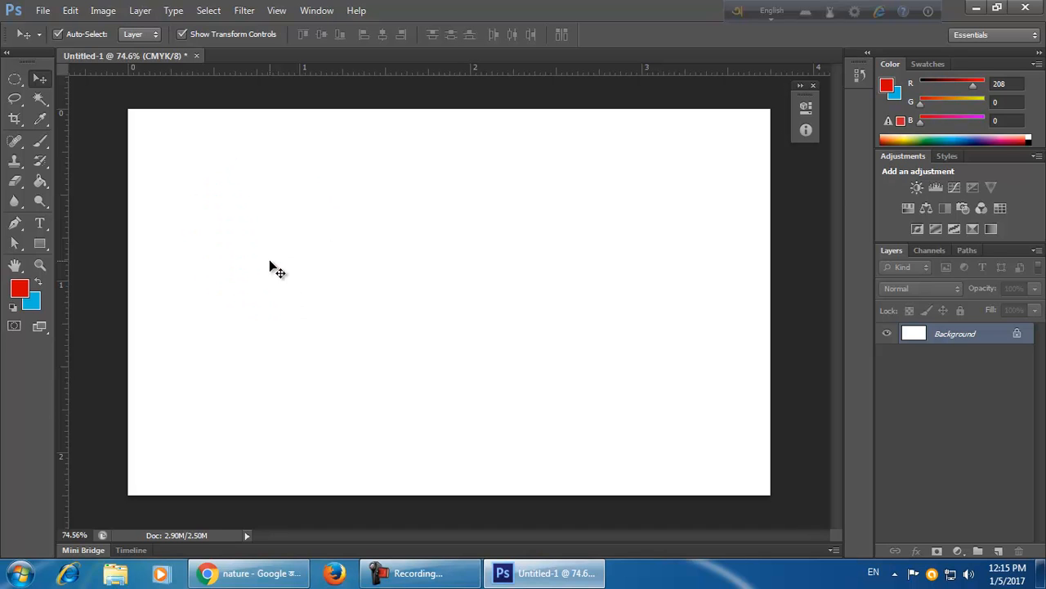
Choose the Custom Shape Tool and replace the shape picker's contents with the Animals set.
click(41, 243)
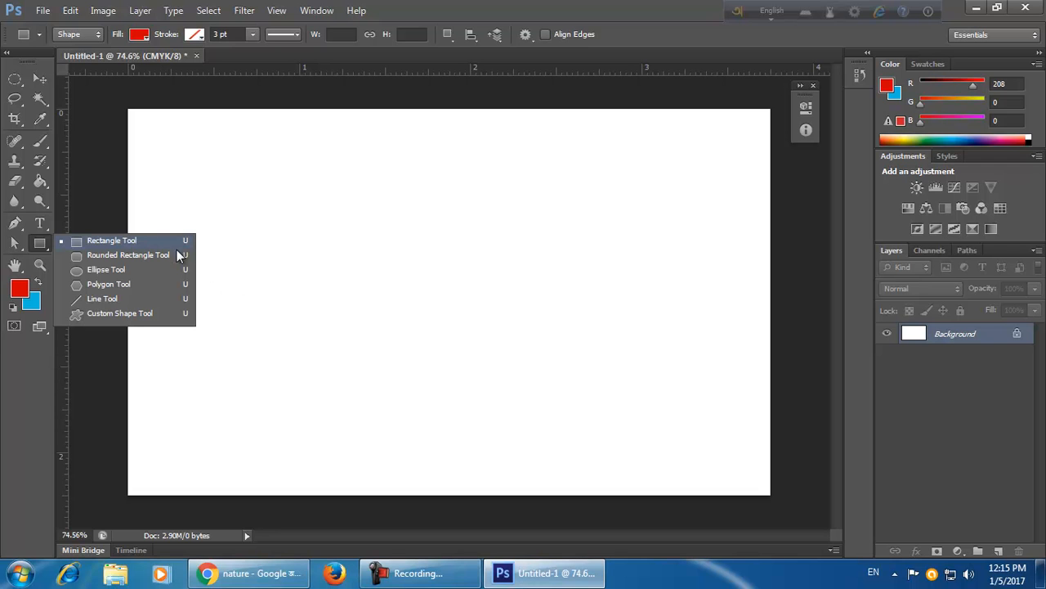
click(105, 314)
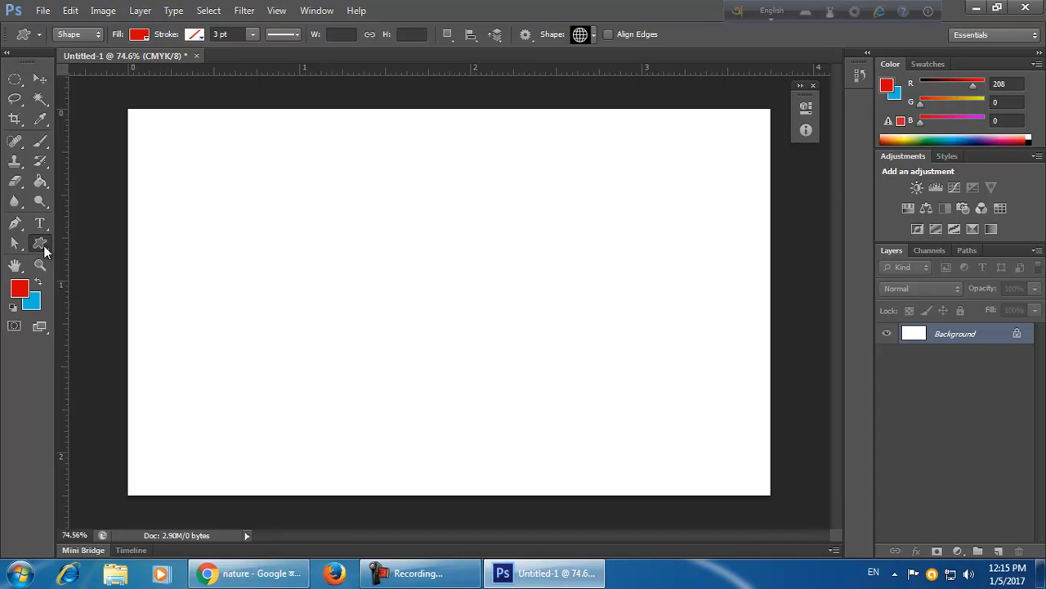
click(593, 34)
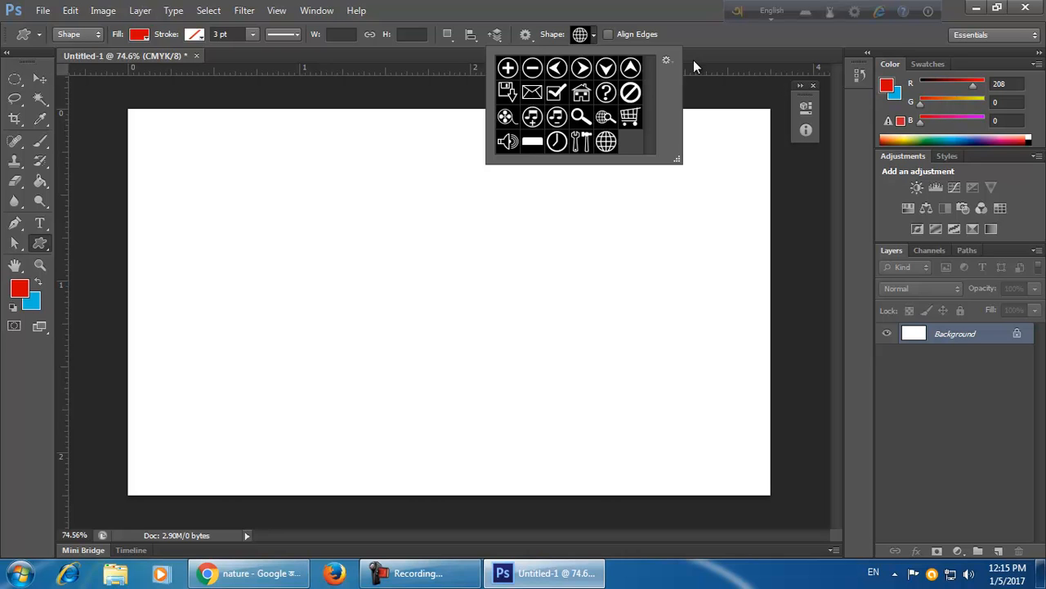
click(666, 60)
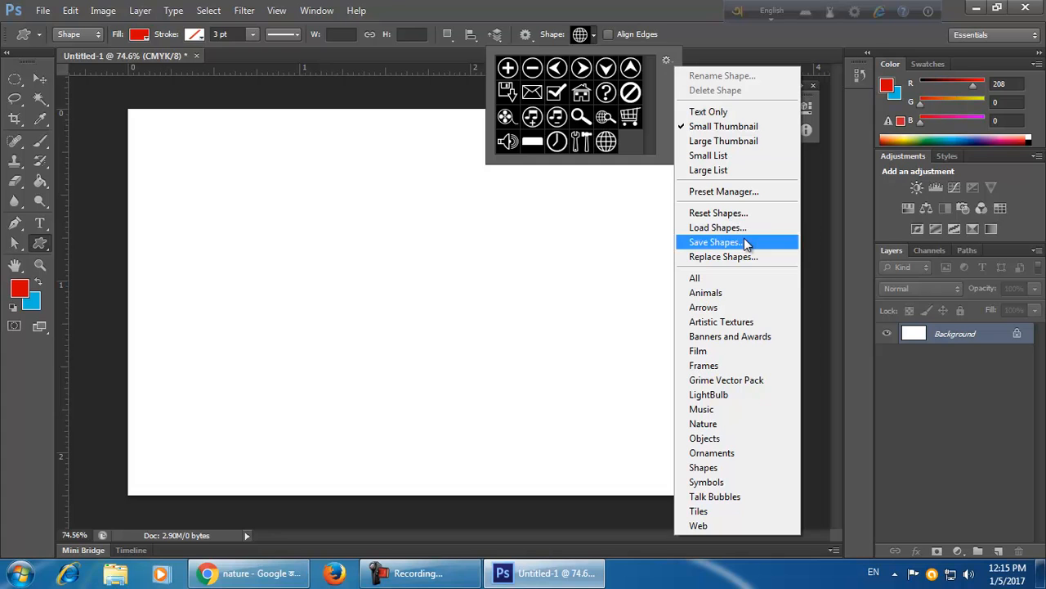
click(733, 283)
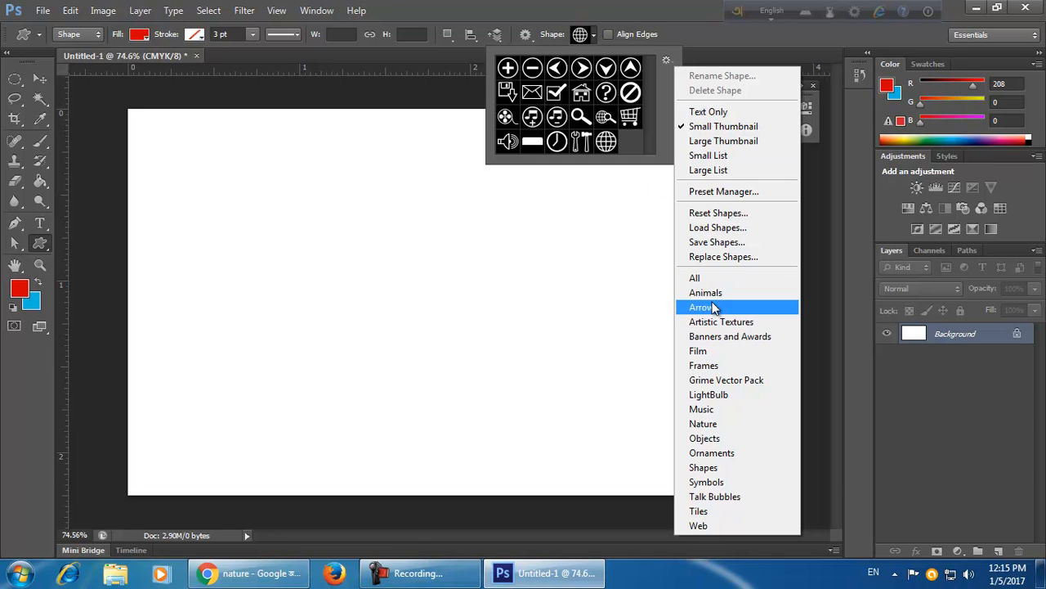
click(749, 294)
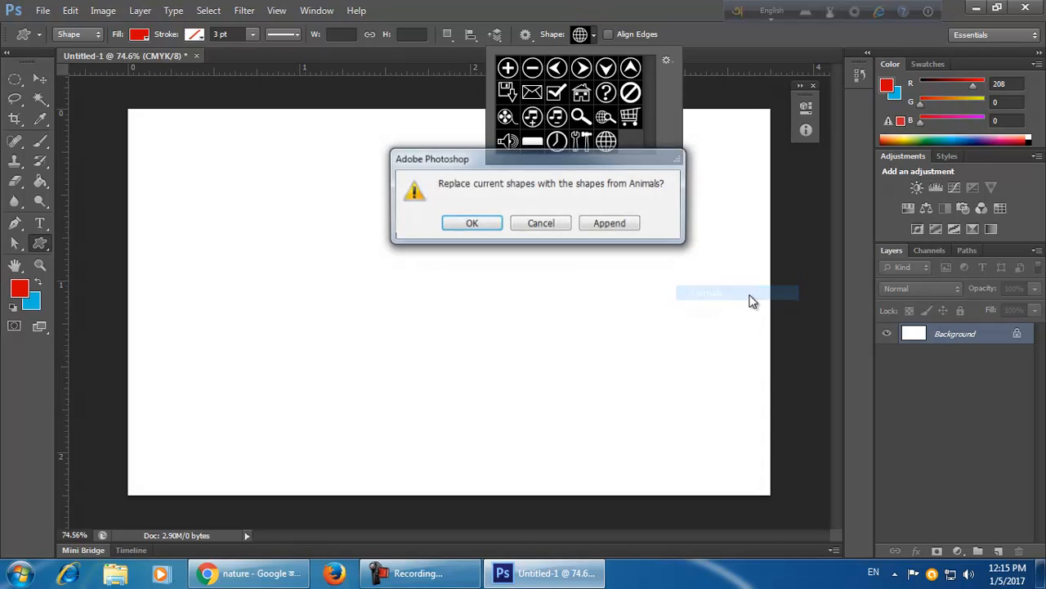
click(486, 223)
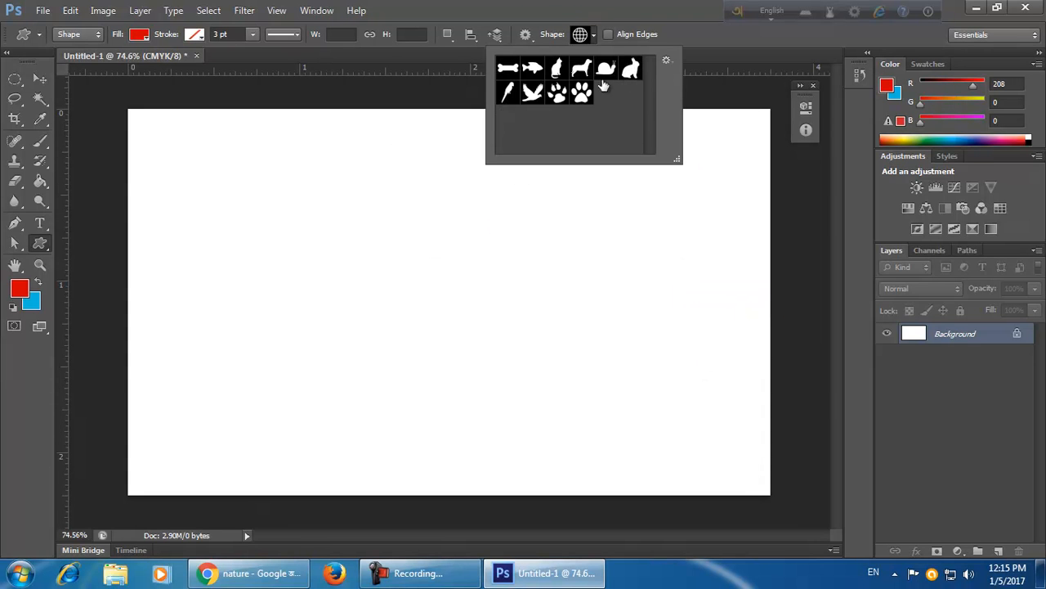
Replace the custom shapes with the Nature set and scroll through it.
click(669, 63)
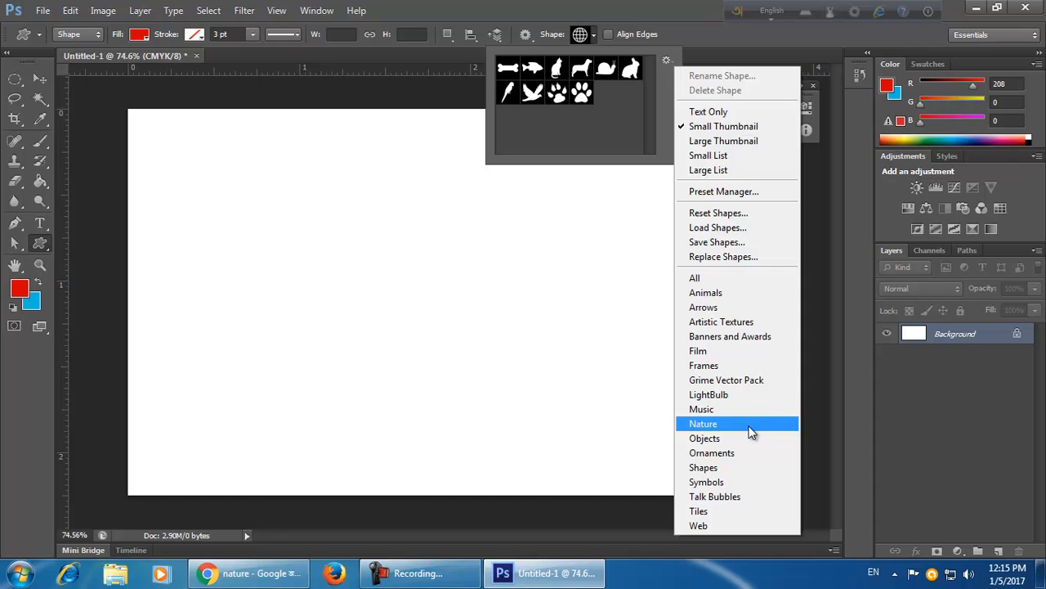
click(748, 426)
click(467, 226)
scroll(654, 111, down, 2)
scroll(655, 112, up, 2)
Load the All shape set into the picker and scroll to the end of the list.
click(666, 59)
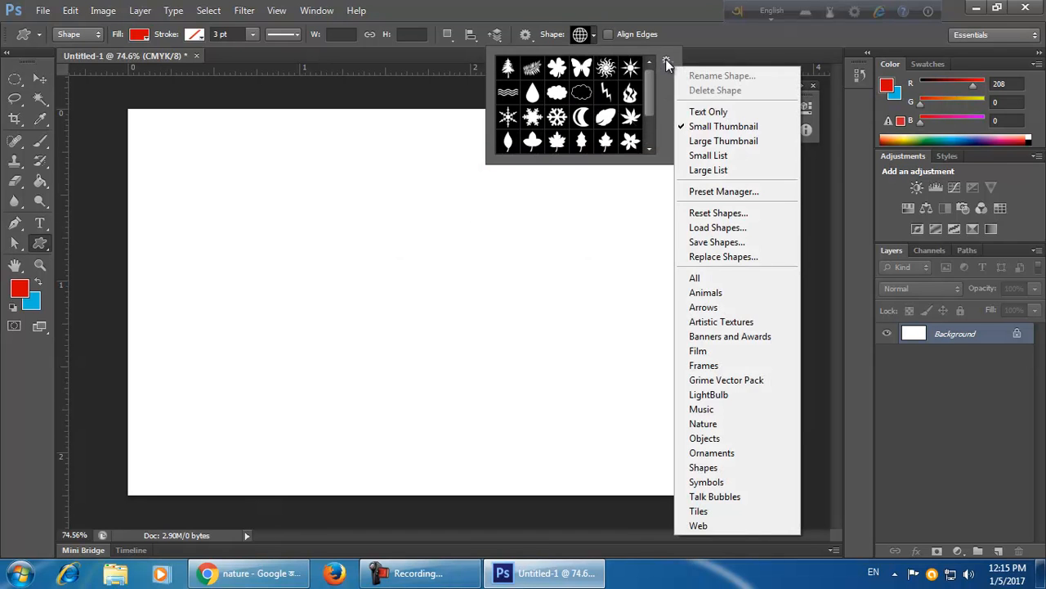
click(728, 278)
click(482, 222)
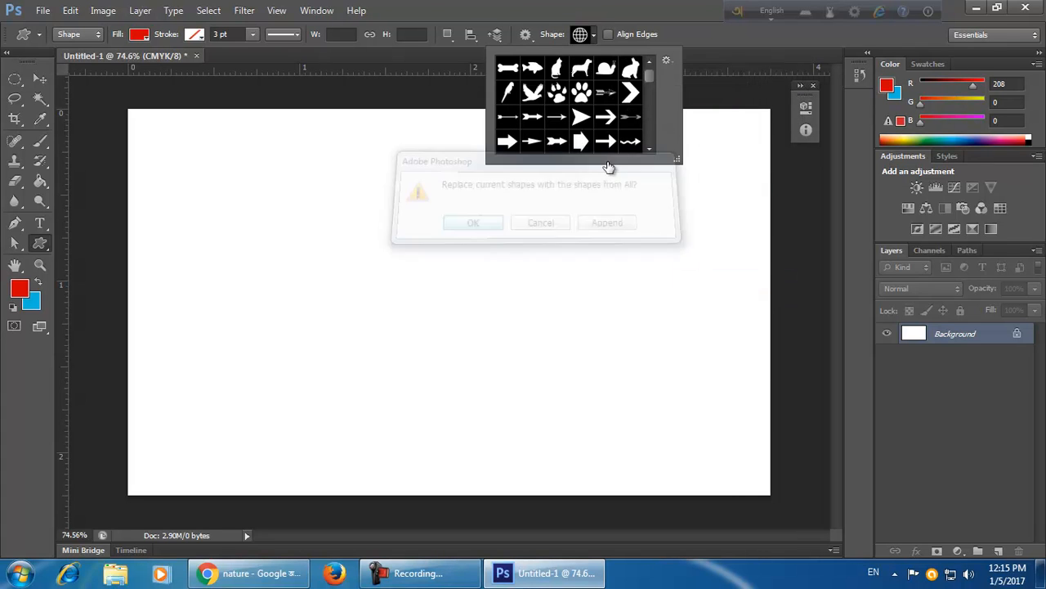
scroll(652, 77, down, 2)
drag(651, 80, 659, 135)
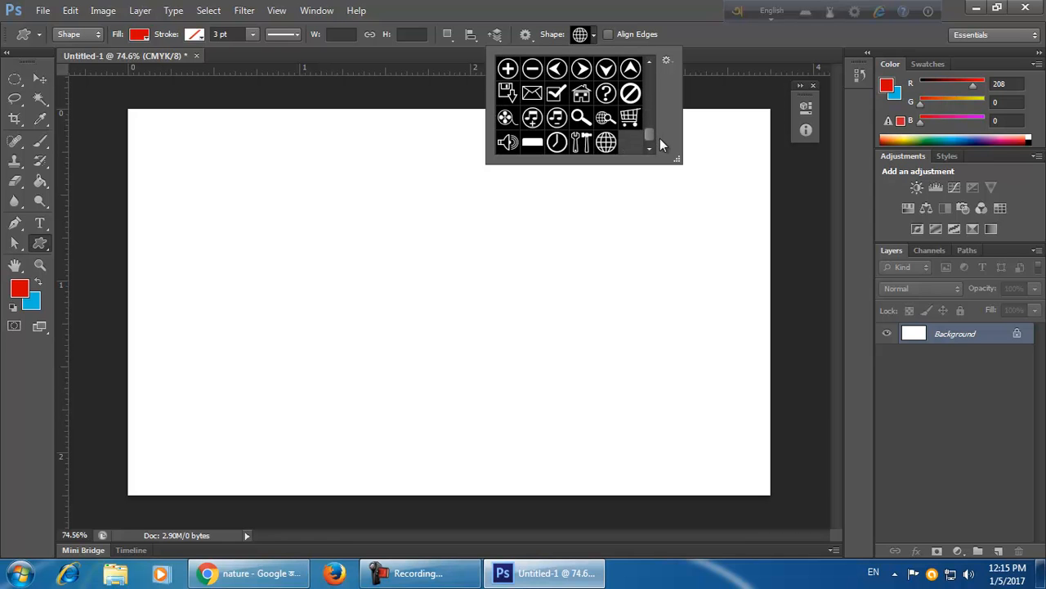
Pick the clock custom shape and draw it about 378 px square near the card's centre.
click(557, 143)
drag(354, 216, 584, 427)
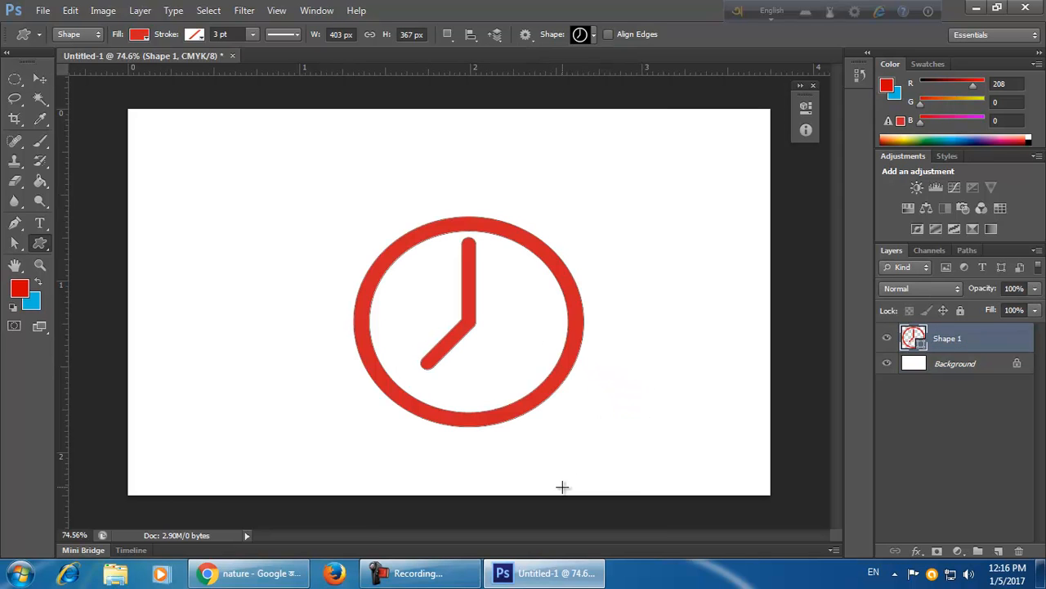
key(ctrl+z)
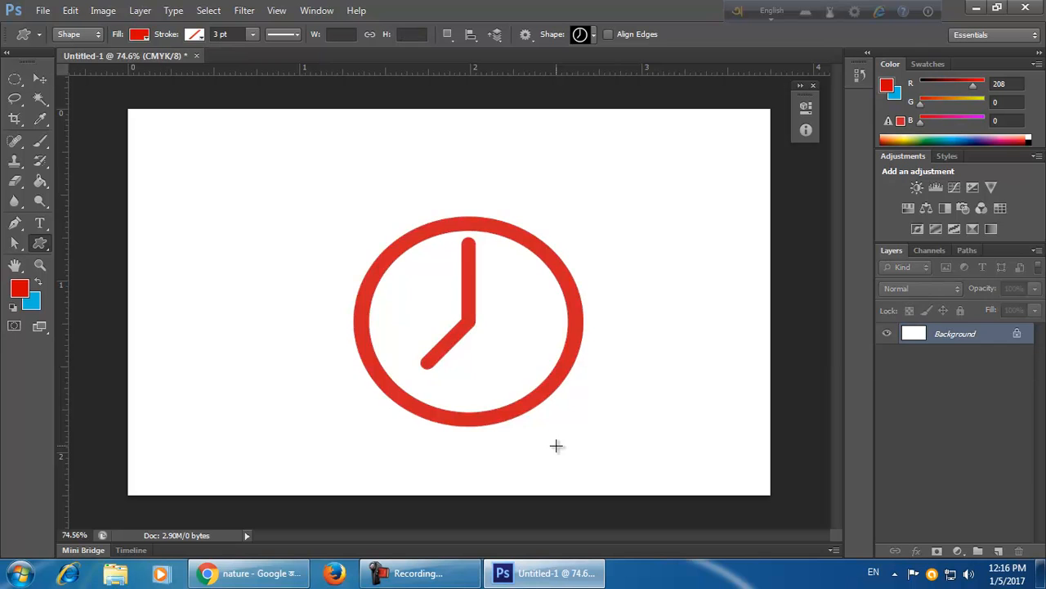
drag(480, 314, 654, 439)
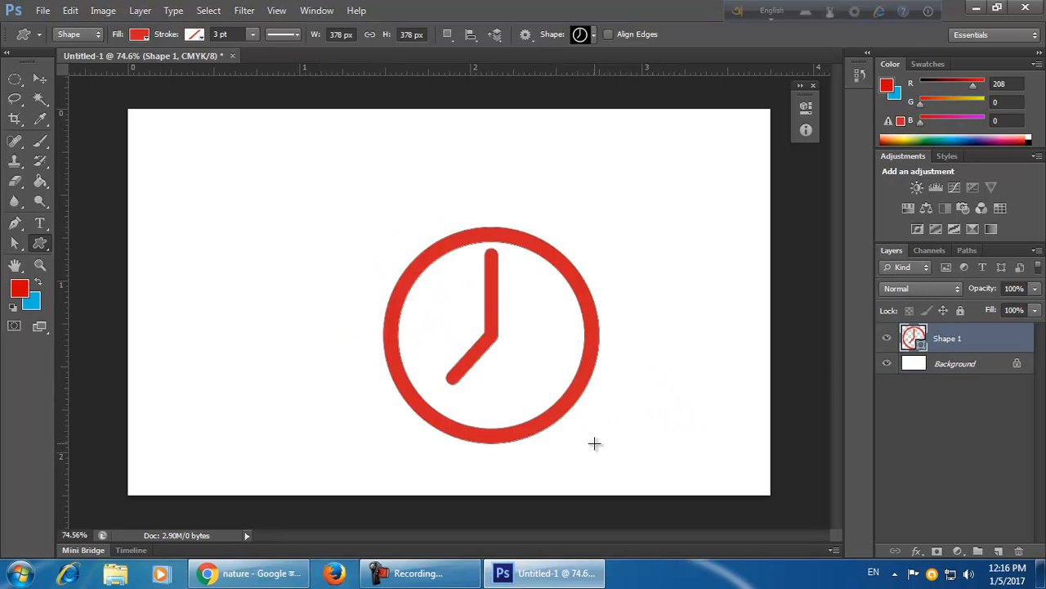
Change the clock shape's fill colour to blue 045e91.
double_click(913, 338)
drag(825, 397, 826, 375)
click(804, 372)
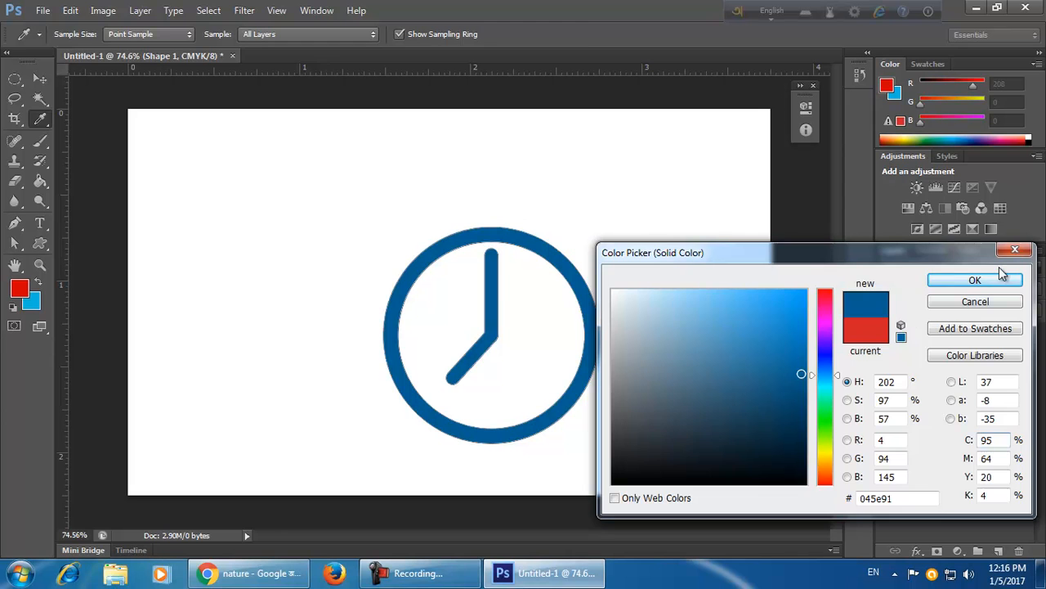
click(975, 280)
Move the clock shape slightly up and to the left on the card.
click(39, 80)
click(288, 263)
drag(420, 393, 345, 336)
click(639, 477)
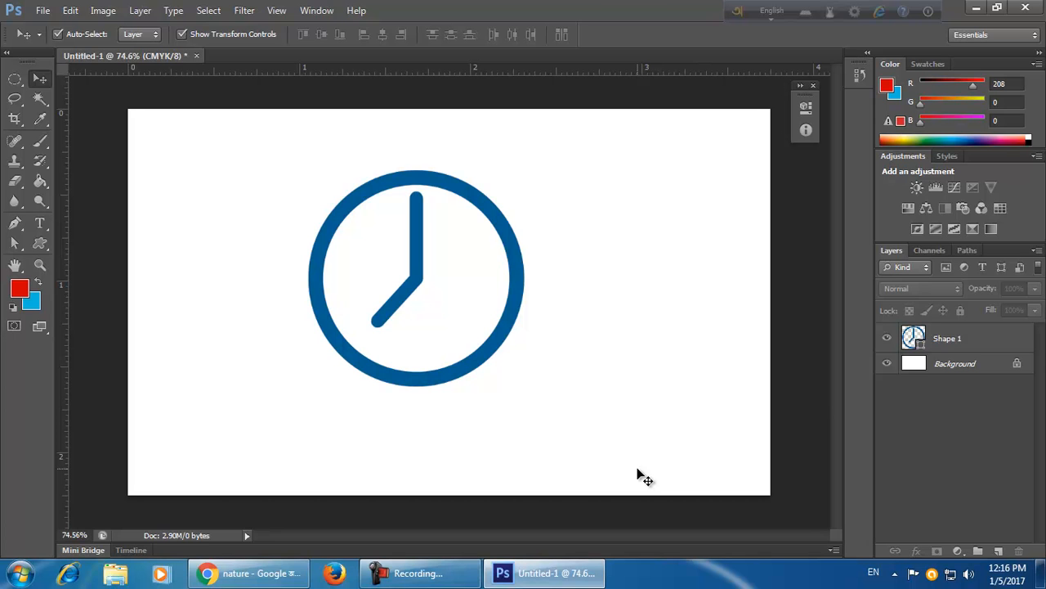
drag(483, 369, 510, 385)
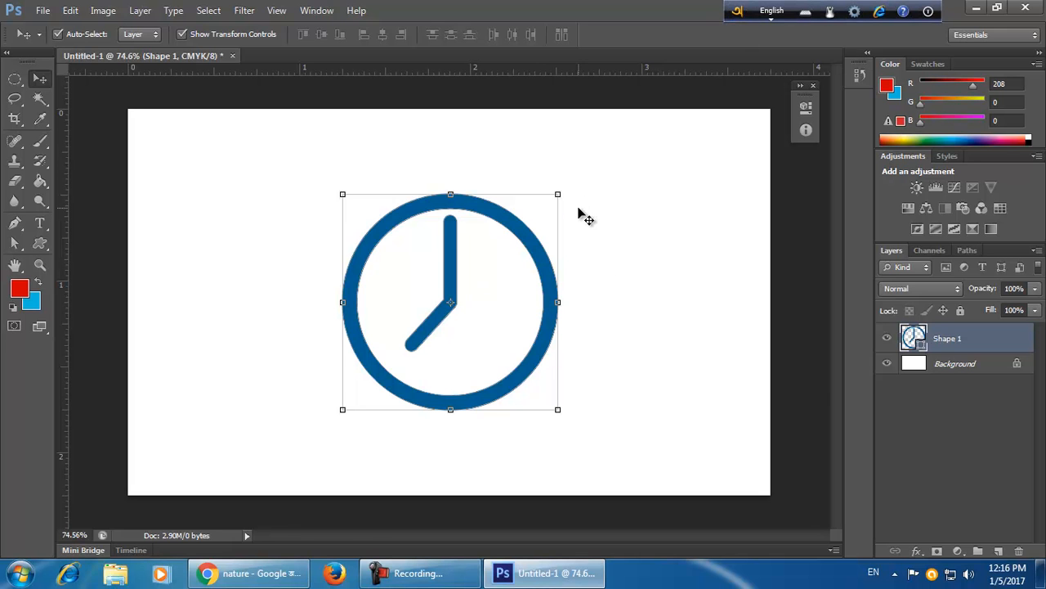
drag(542, 345, 504, 338)
drag(525, 296, 678, 296)
drag(305, 295, 224, 293)
drag(416, 409, 471, 241)
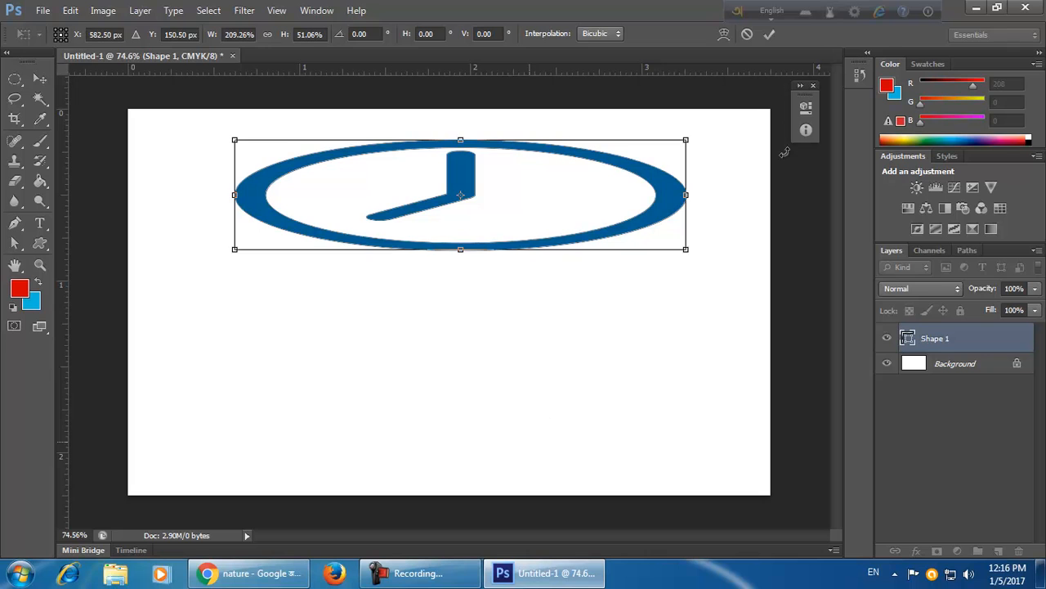
click(747, 34)
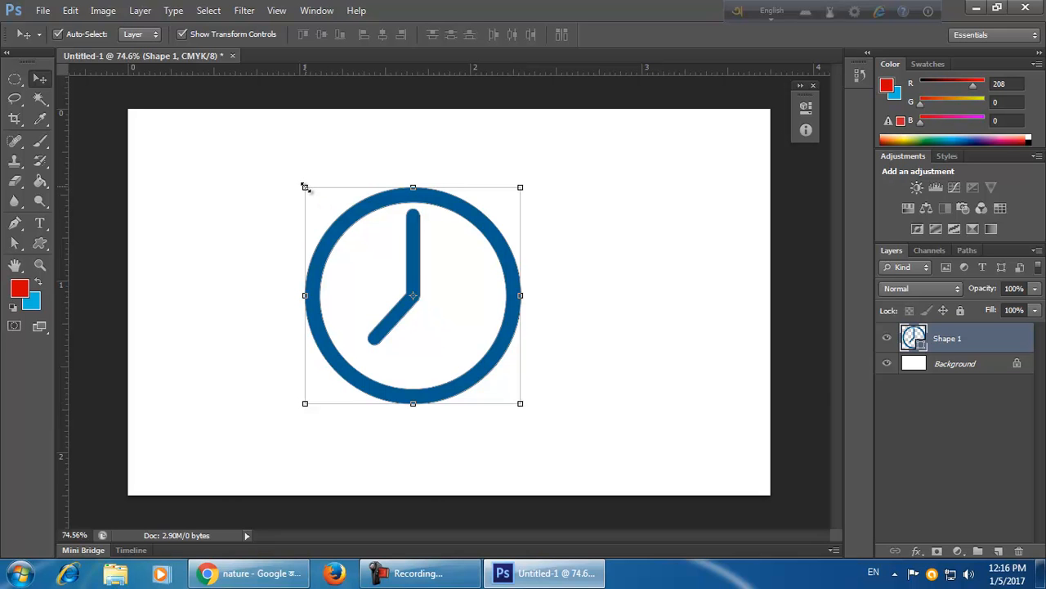
Scale the clock down to about 25% and undo the scaling.
drag(520, 404, 379, 219)
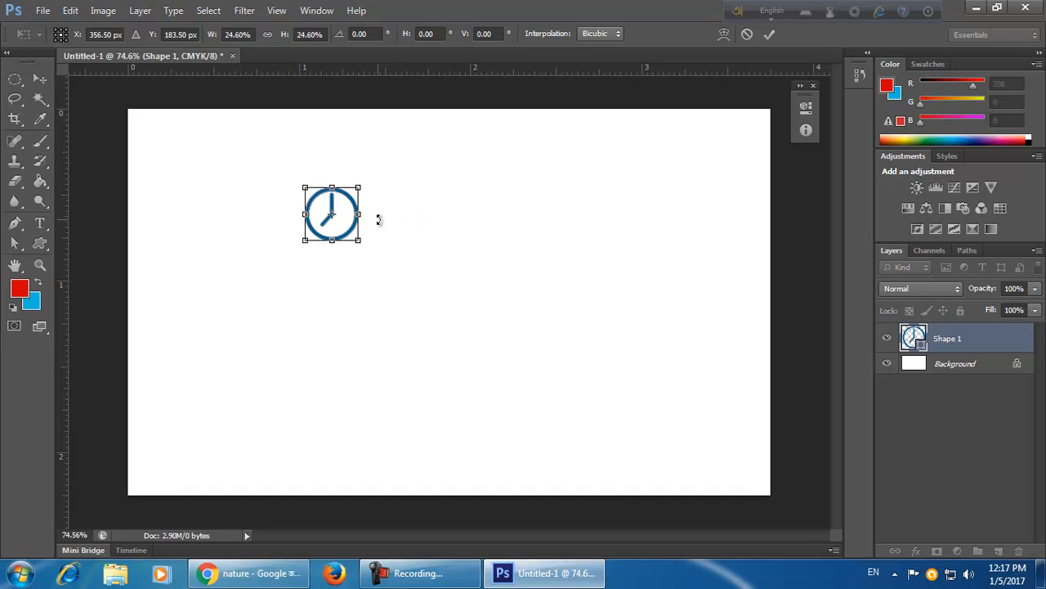
click(767, 36)
click(509, 298)
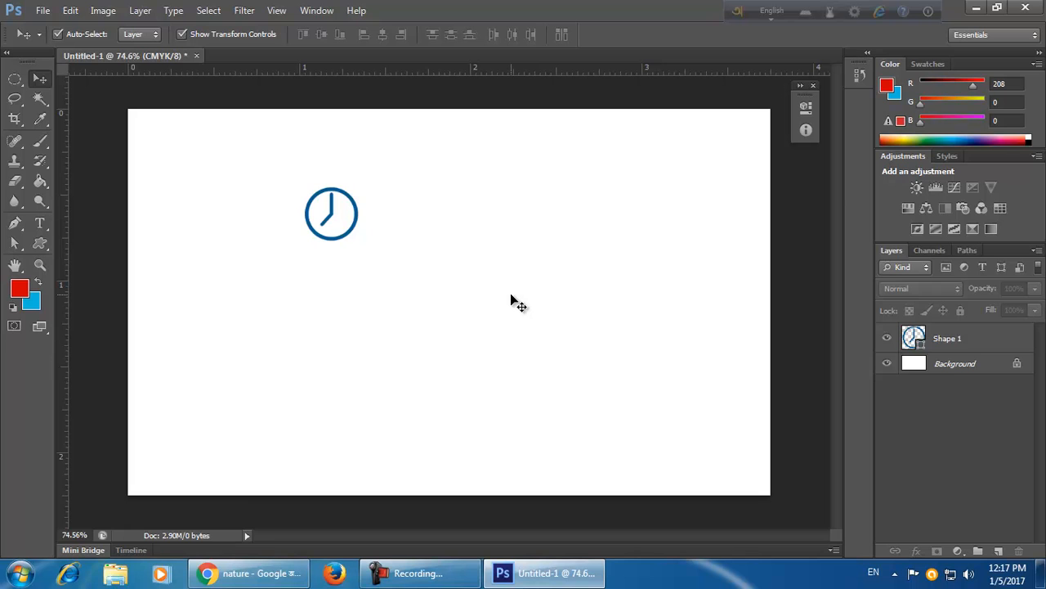
key(ctrl+z)
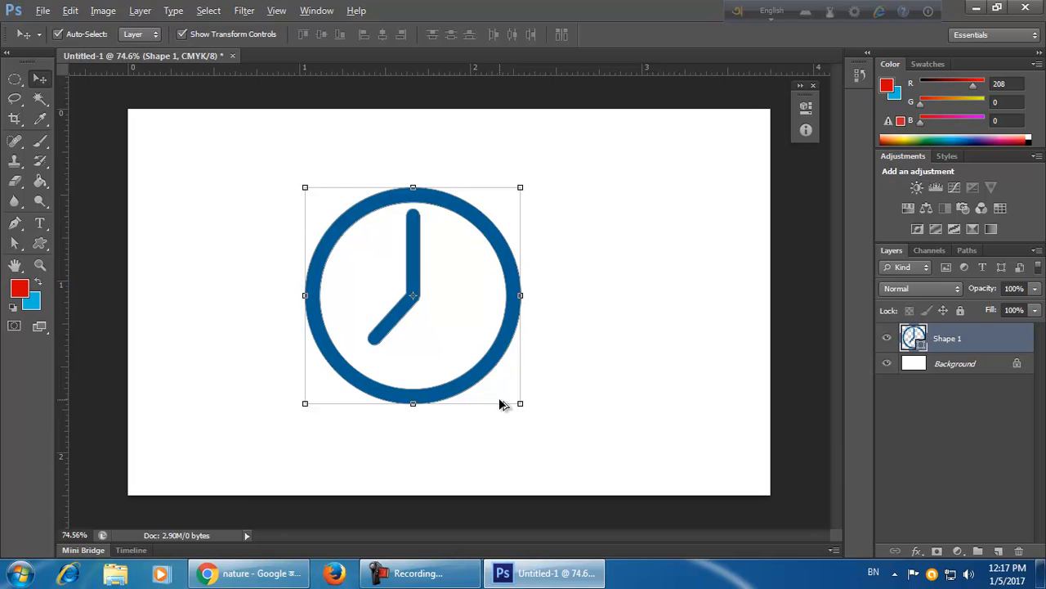
drag(521, 405, 409, 251)
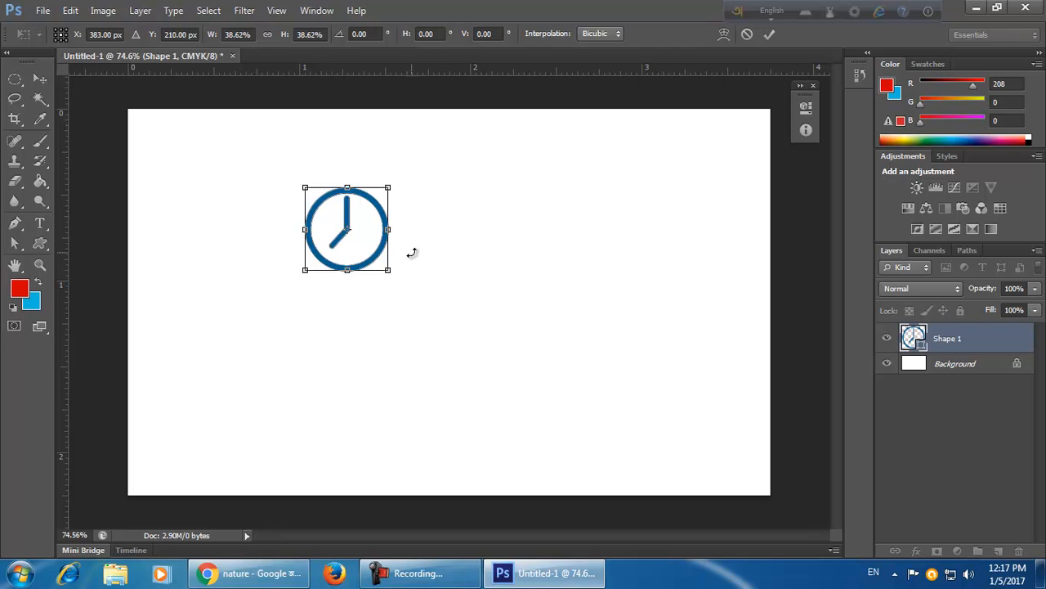
click(745, 33)
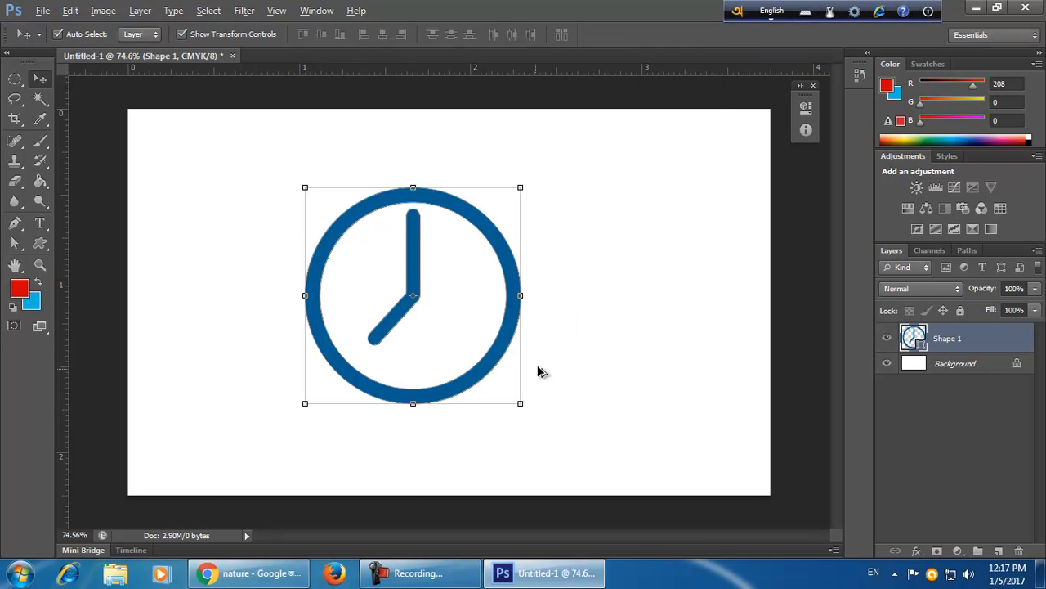
drag(519, 402, 591, 422)
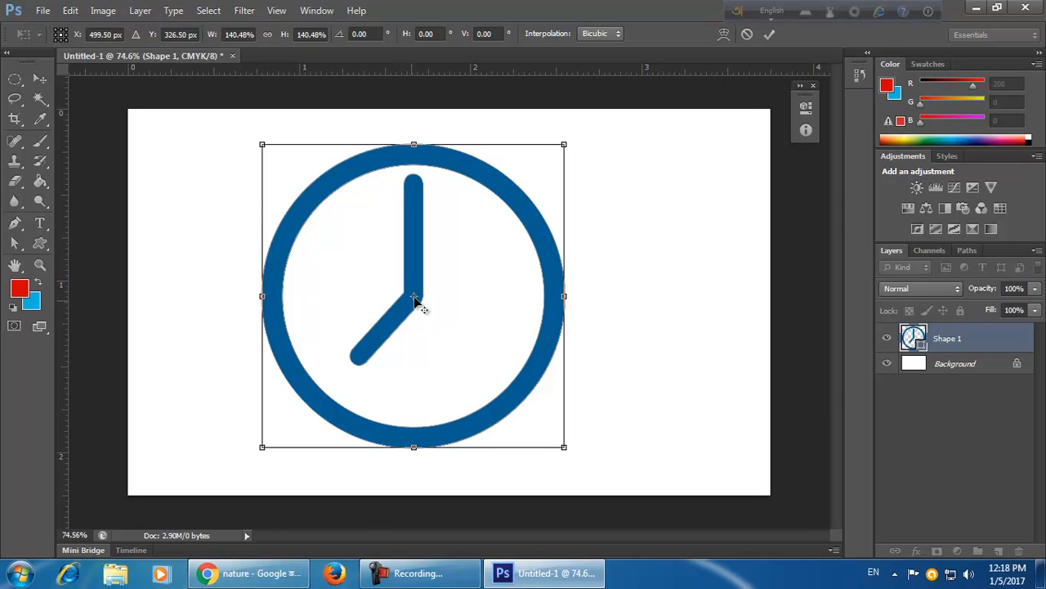
drag(415, 297, 500, 390)
mouse_move(572, 572)
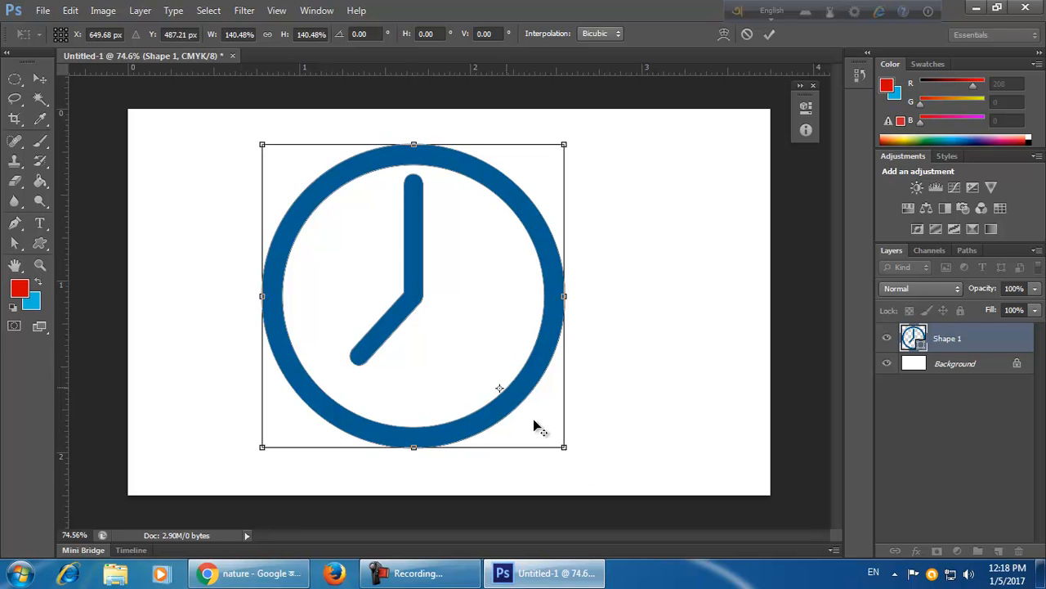
drag(563, 437, 553, 357)
click(747, 33)
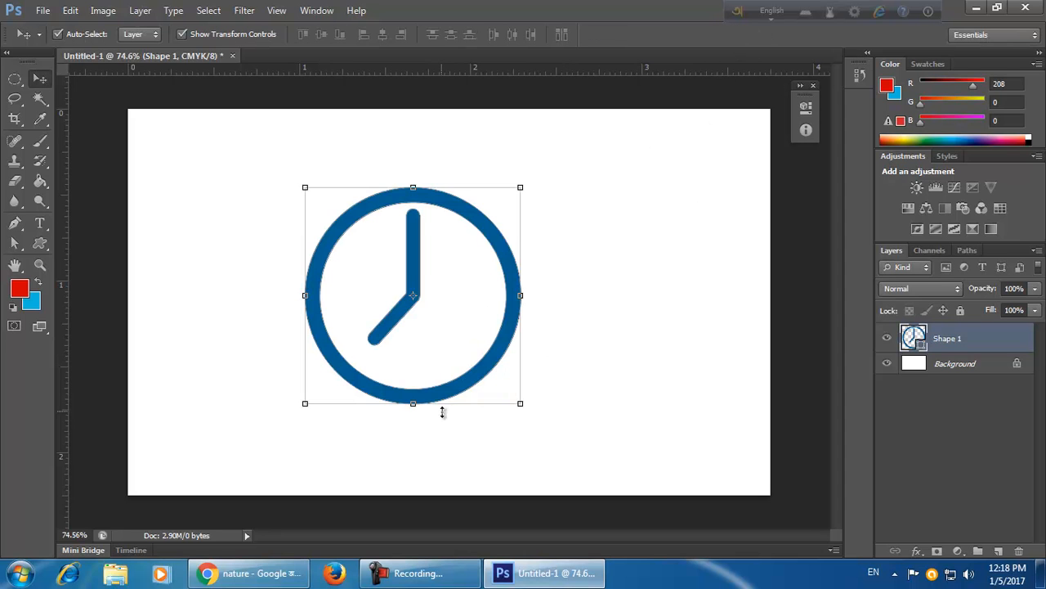
Delete the clock shape layer.
drag(520, 402, 599, 368)
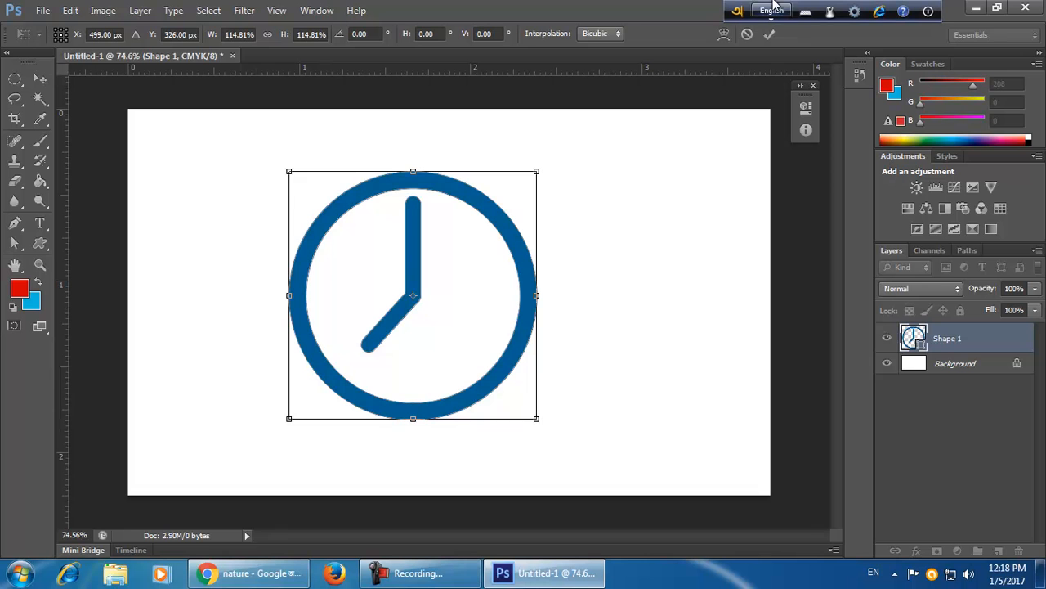
click(769, 33)
key(Delete)
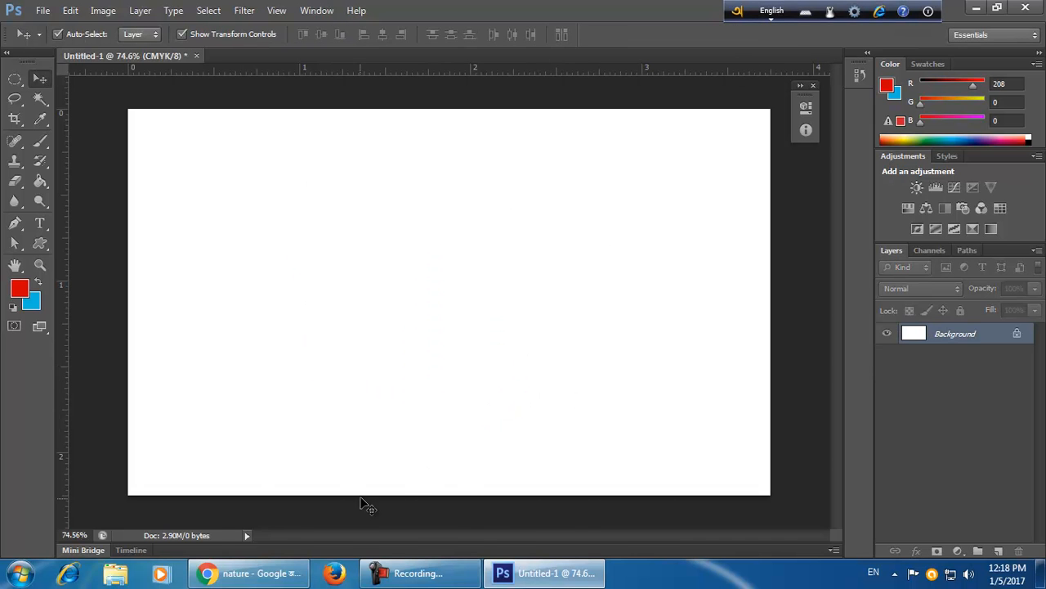
Copy the lily-pad nature photo from the Google Images results in Chrome and paste it into the card.
click(249, 572)
right_click(372, 287)
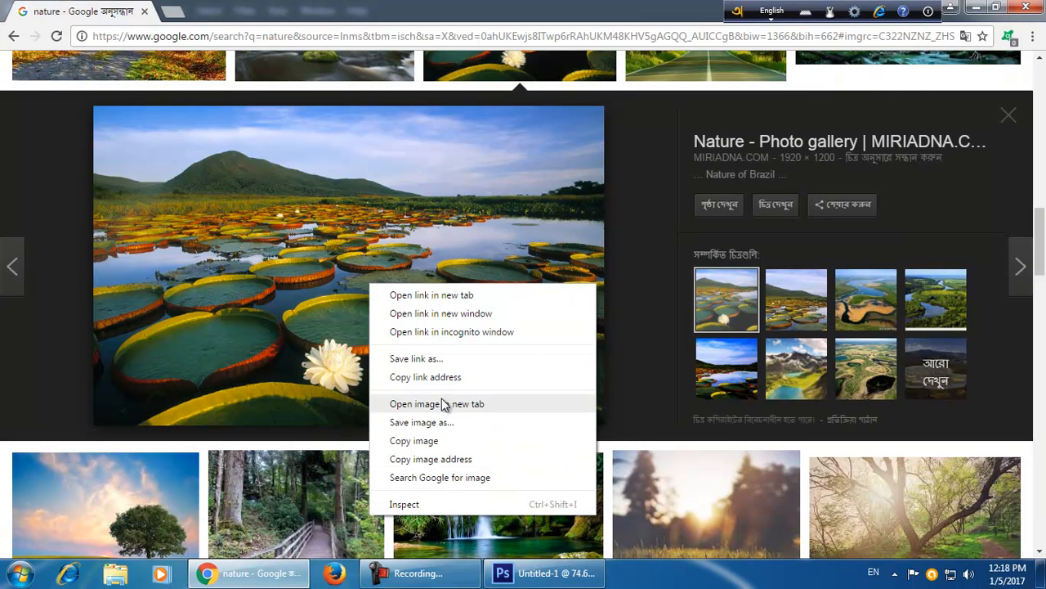
click(455, 440)
click(544, 572)
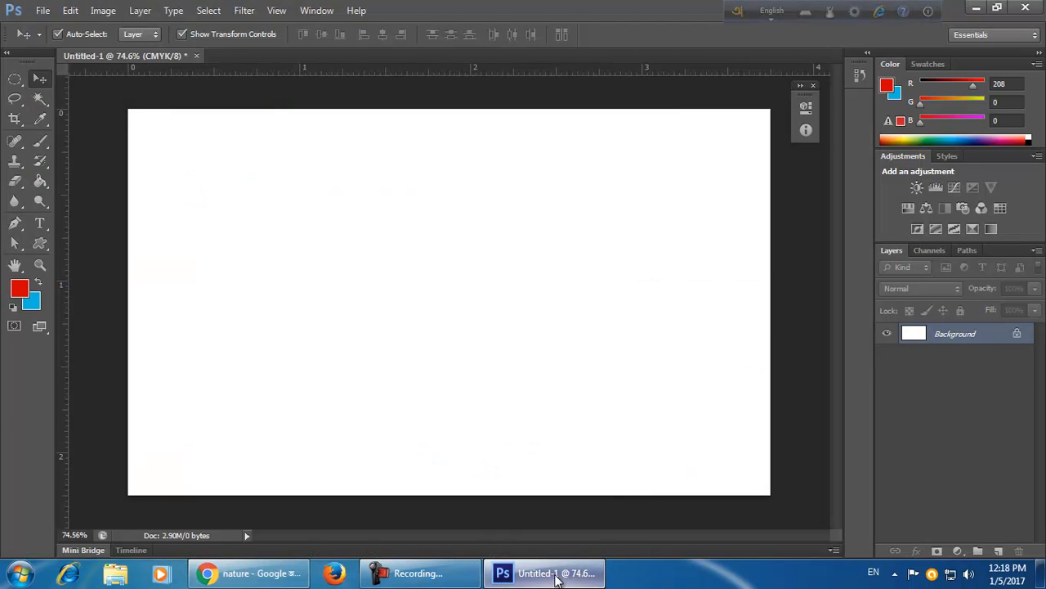
key(ctrl+v)
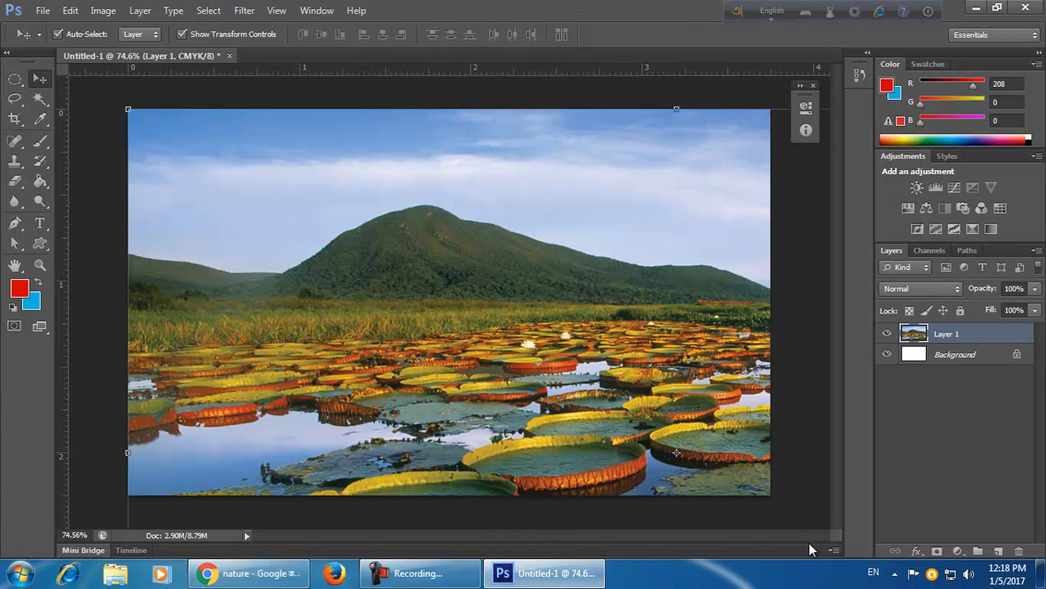
Scale the pasted photo down to about 10% of its size.
key(ctrl+t)
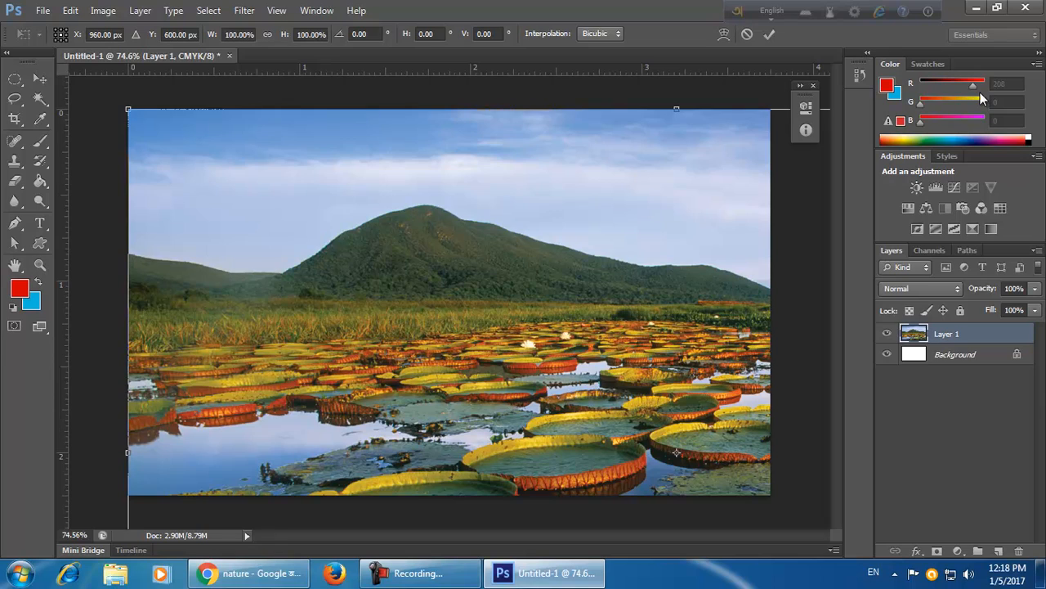
key(ctrl+minus)
key(ctrl+plus)
key(ctrl+plus)
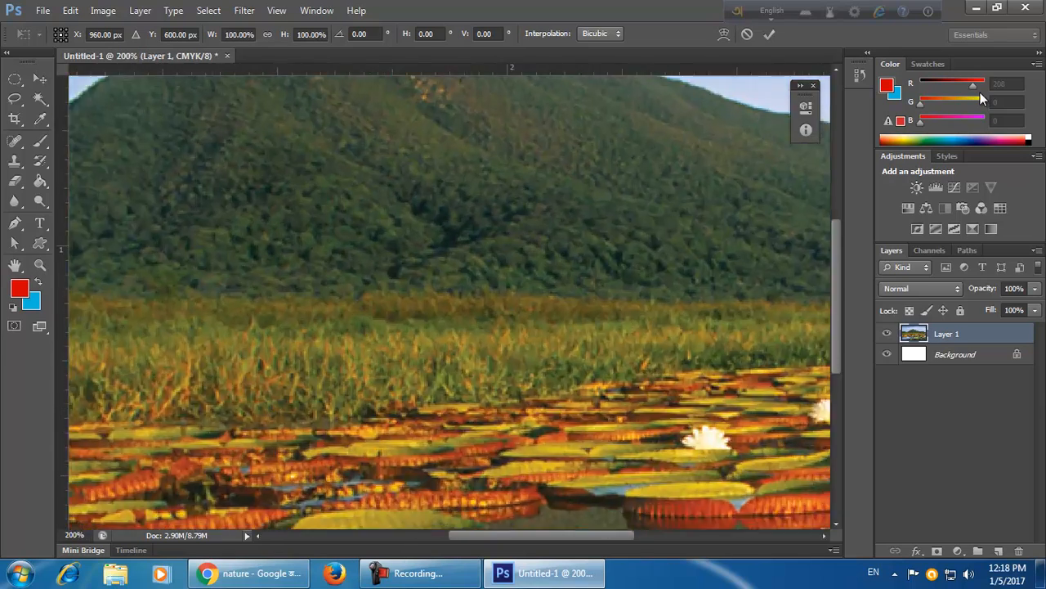
key(ctrl+plus)
key(ctrl+plus)
key(ctrl+plus)
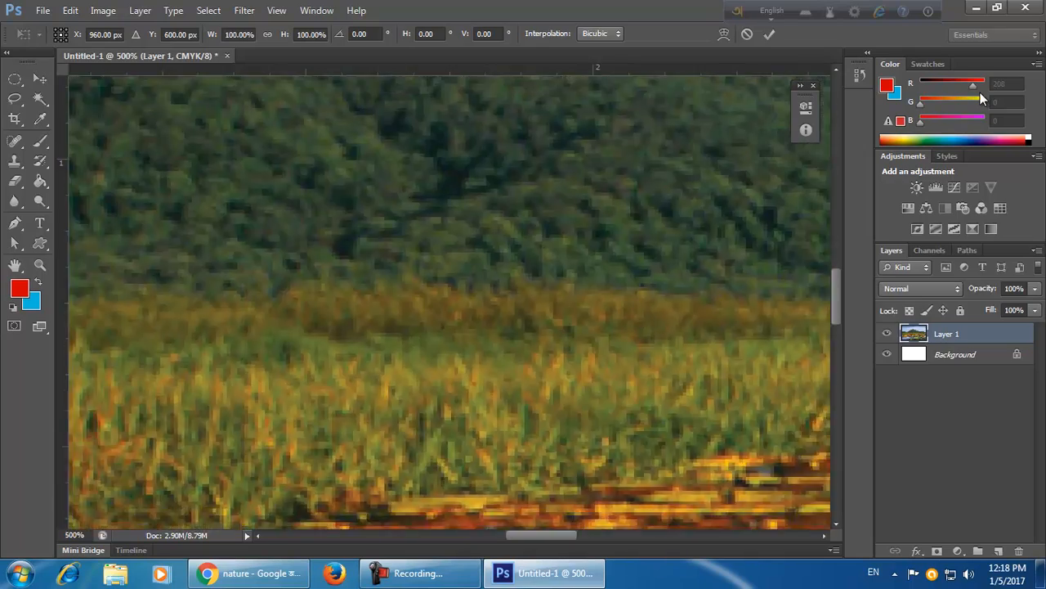
key(ctrl+minus)
key(ctrl+minus)
key(ctrl+minus)
key(ctrl+minus)
key(ctrl+minus)
key(ctrl+minus)
key(ctrl+minus)
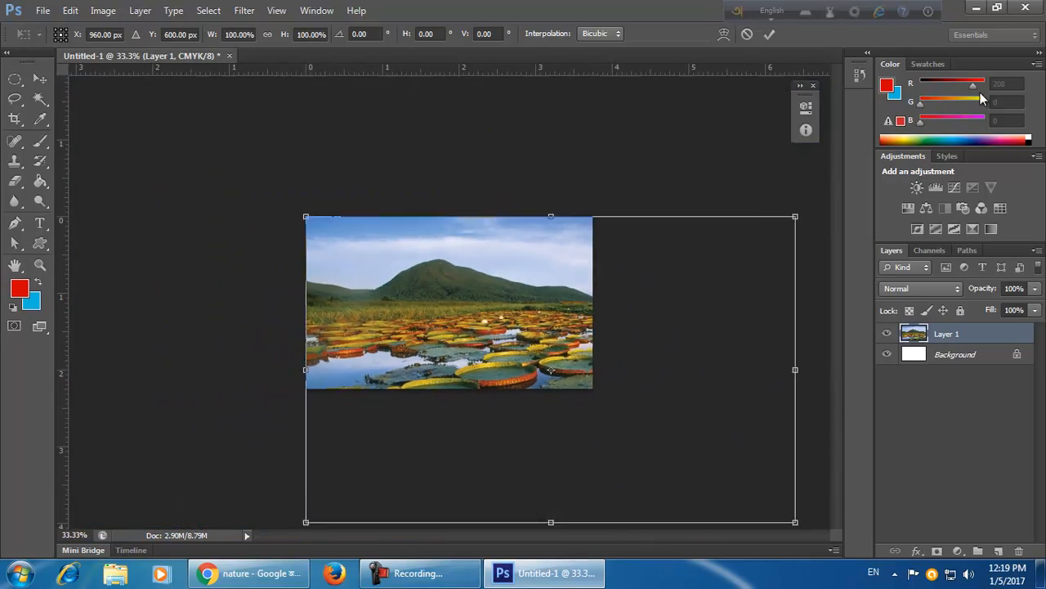
key(ctrl+minus)
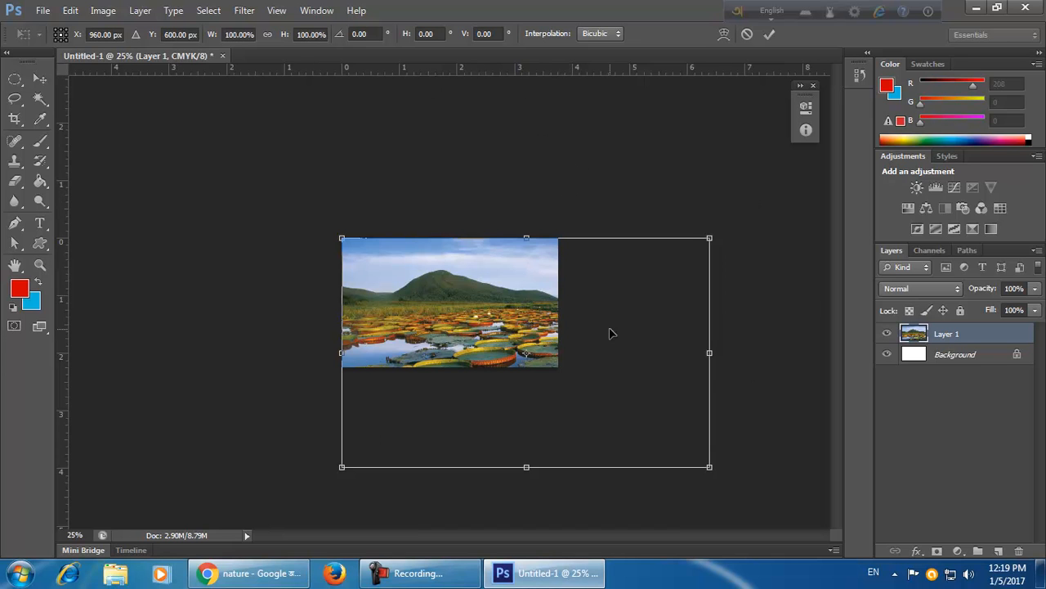
drag(708, 465, 612, 264)
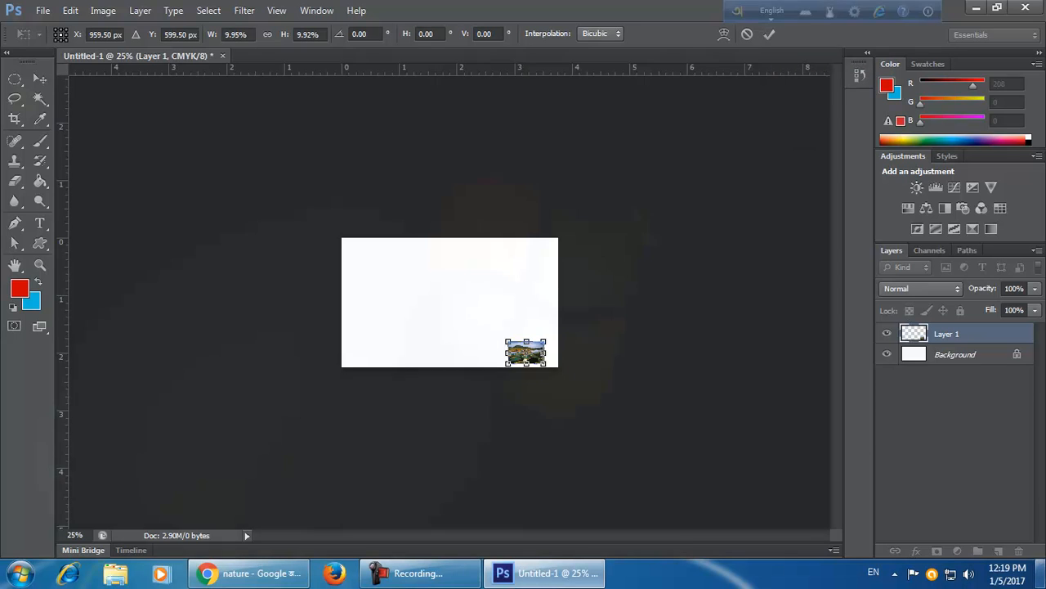
mouse_move(1040, 572)
key(Return)
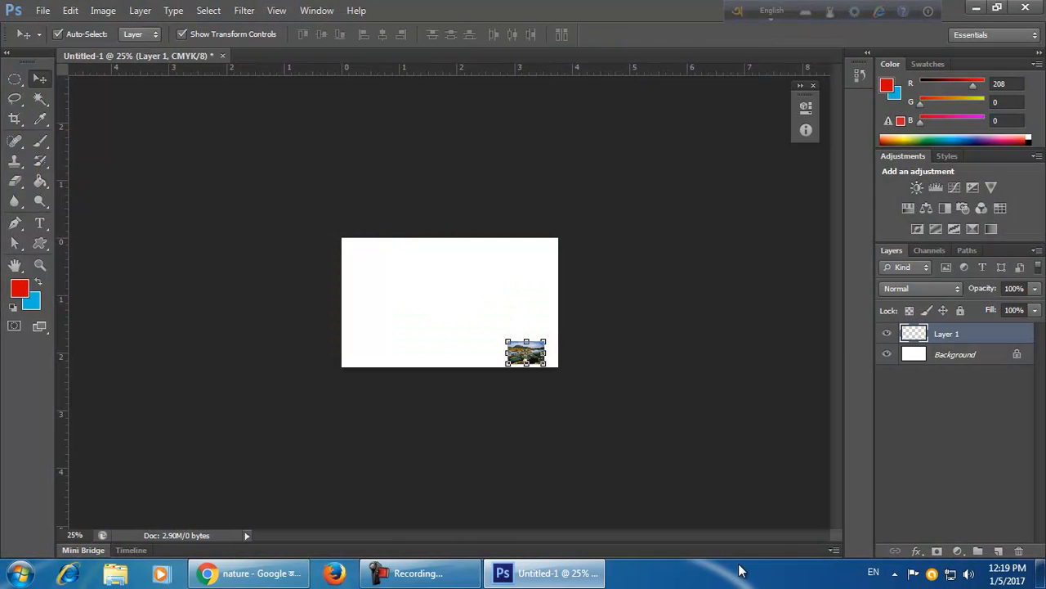
Enlarge the small photo to about 724% and undo the enlargement.
click(451, 325)
scroll(481, 385, up, 5)
drag(575, 391, 444, 298)
scroll(564, 356, up, 2)
scroll(579, 360, up, 2)
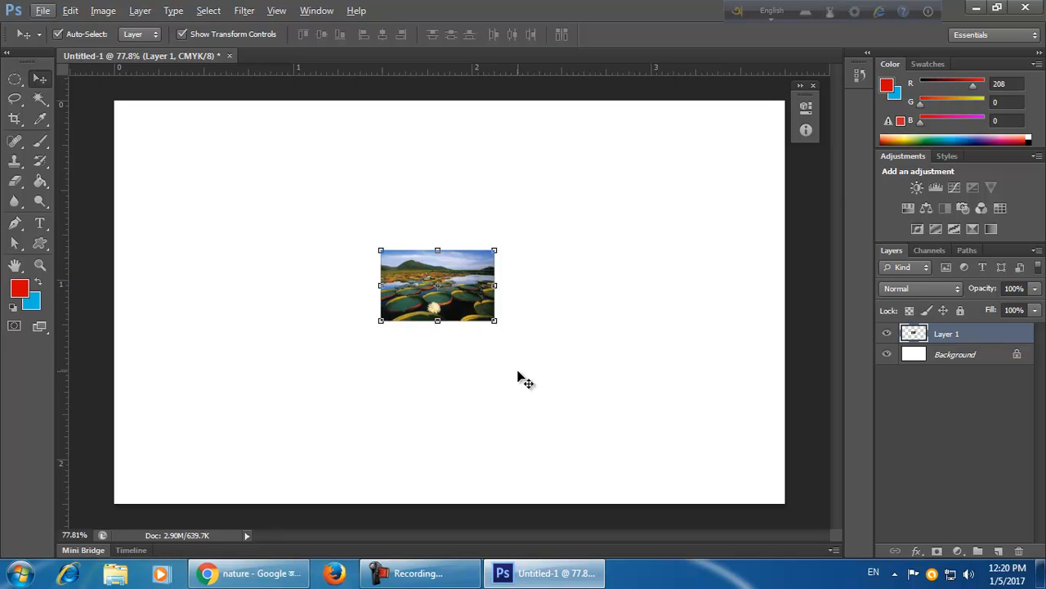
drag(495, 321, 828, 577)
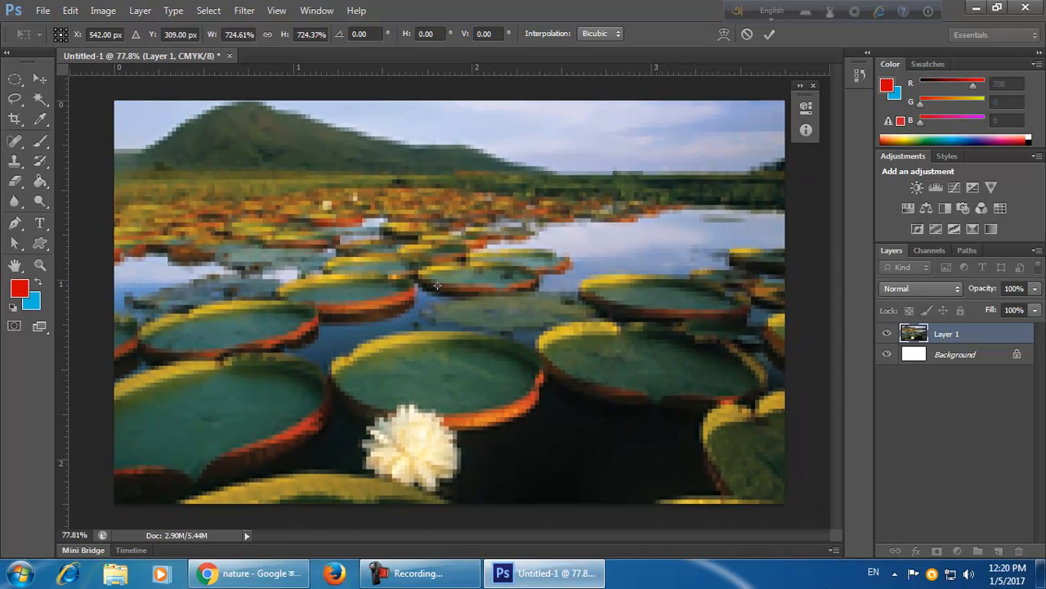
click(766, 39)
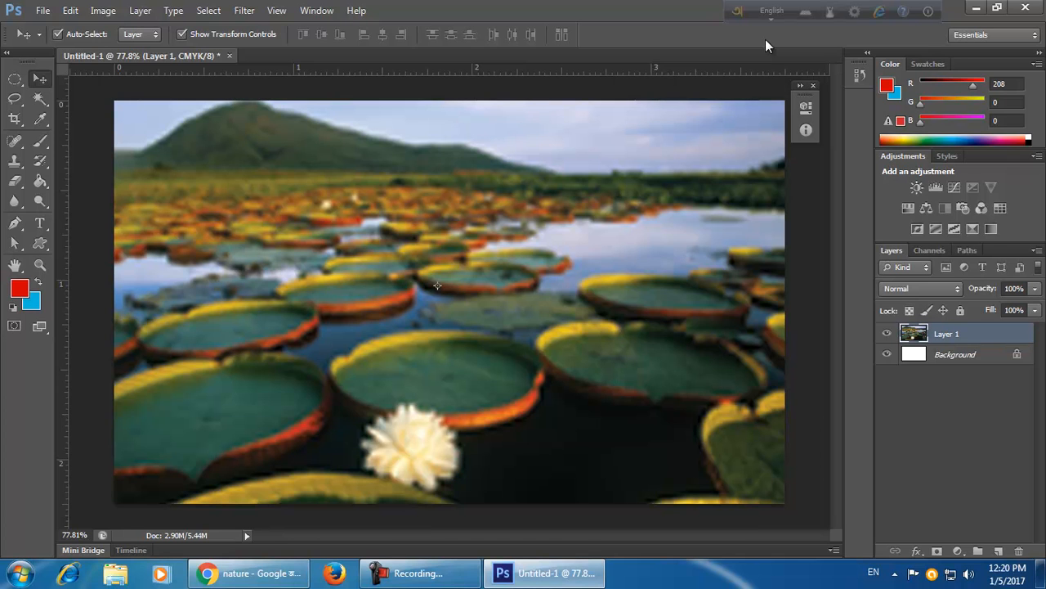
key(ctrl+z)
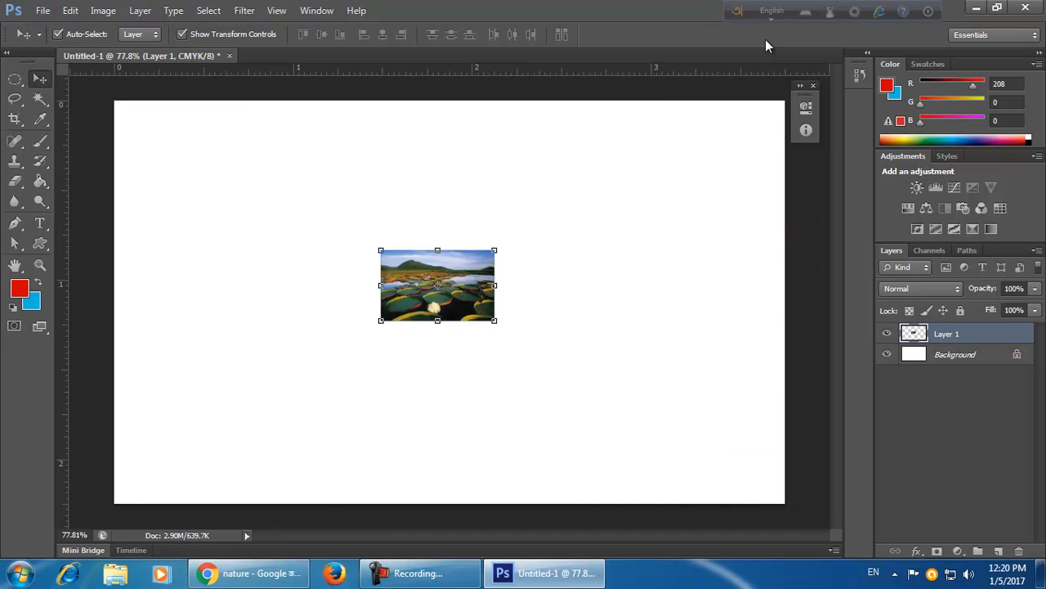
Revert to the full-size photo and scale it to about 55% by 43% to sit inside the card.
key(ctrl+alt+z)
key(ctrl+alt+z)
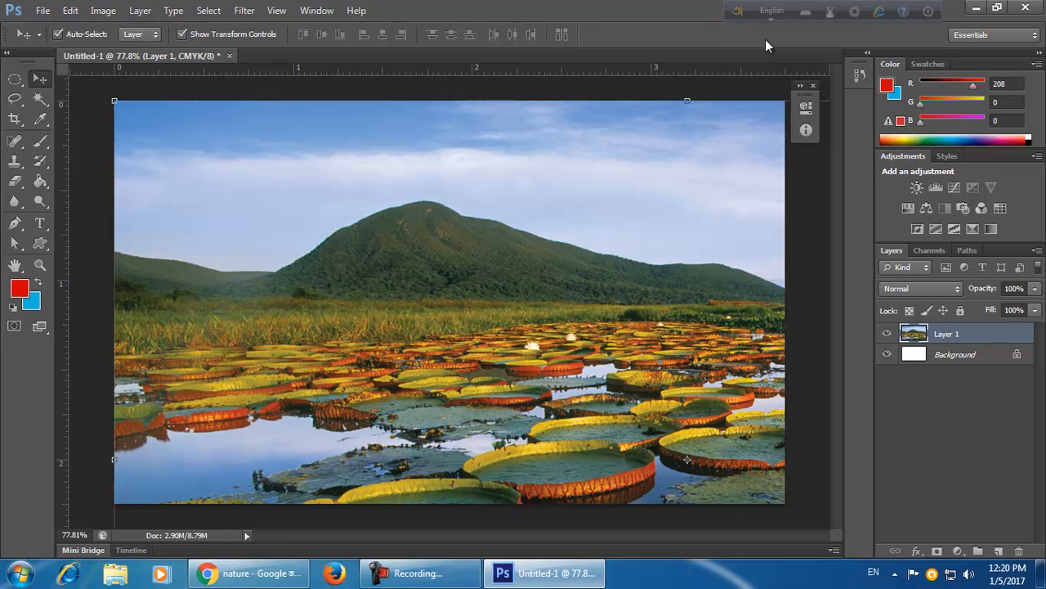
key(ctrl+t)
key(ctrl+minus)
key(ctrl+minus)
key(ctrl+minus)
key(ctrl+minus)
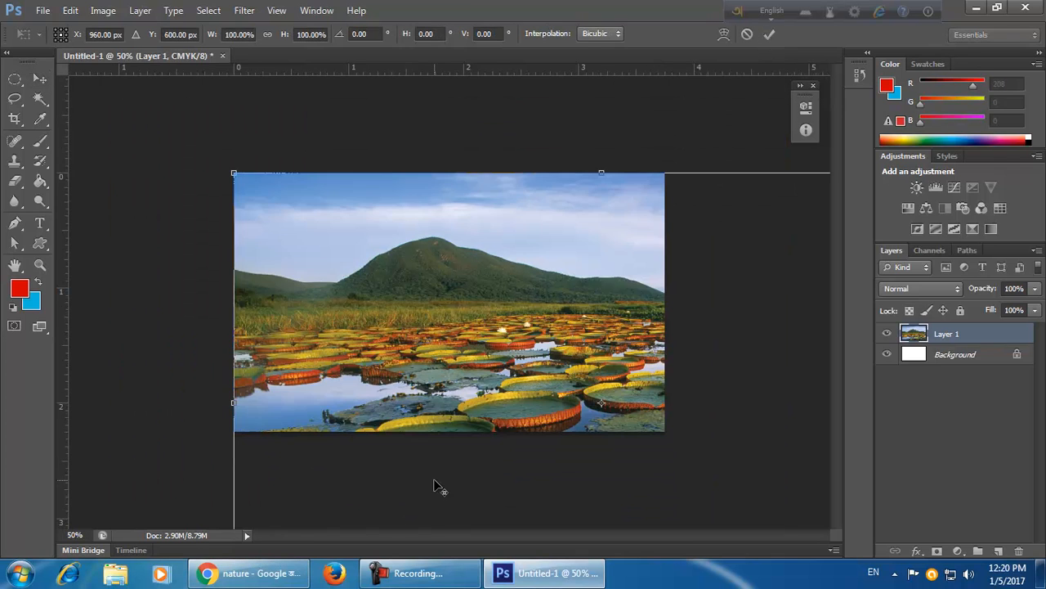
drag(711, 467, 606, 365)
scroll(536, 263, up, 5)
drag(703, 407, 632, 324)
drag(574, 326, 528, 331)
scroll(673, 297, up, 5)
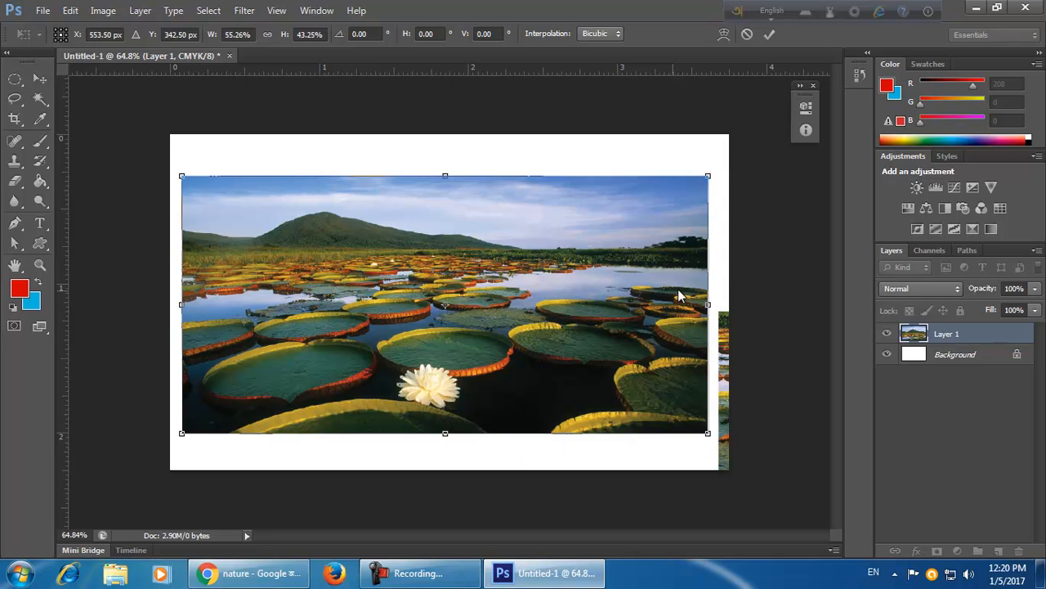
click(768, 36)
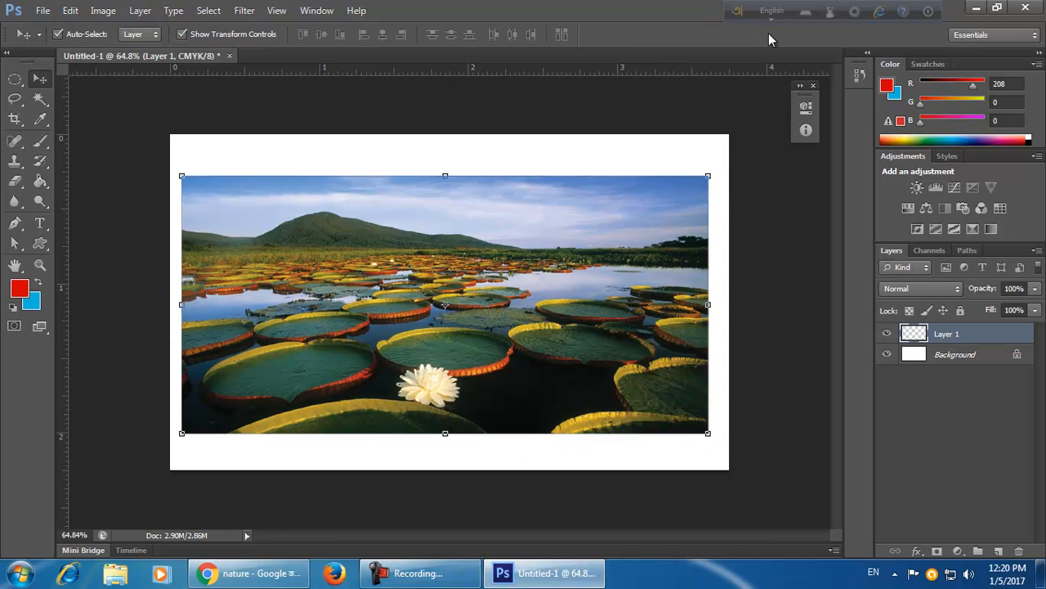
drag(624, 315, 630, 316)
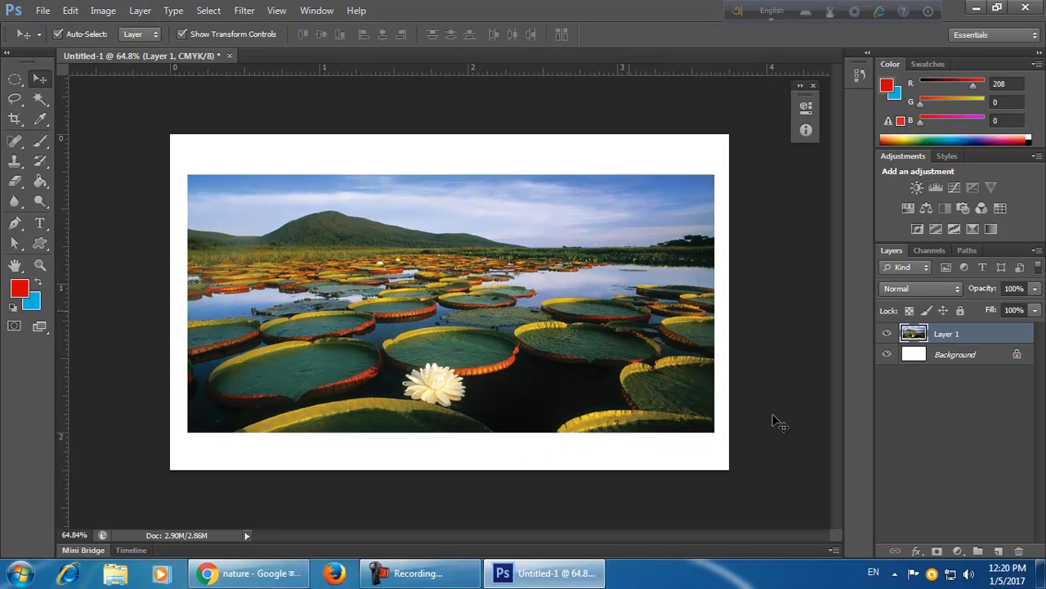
Convert the photo layer to a smart object.
right_click(976, 337)
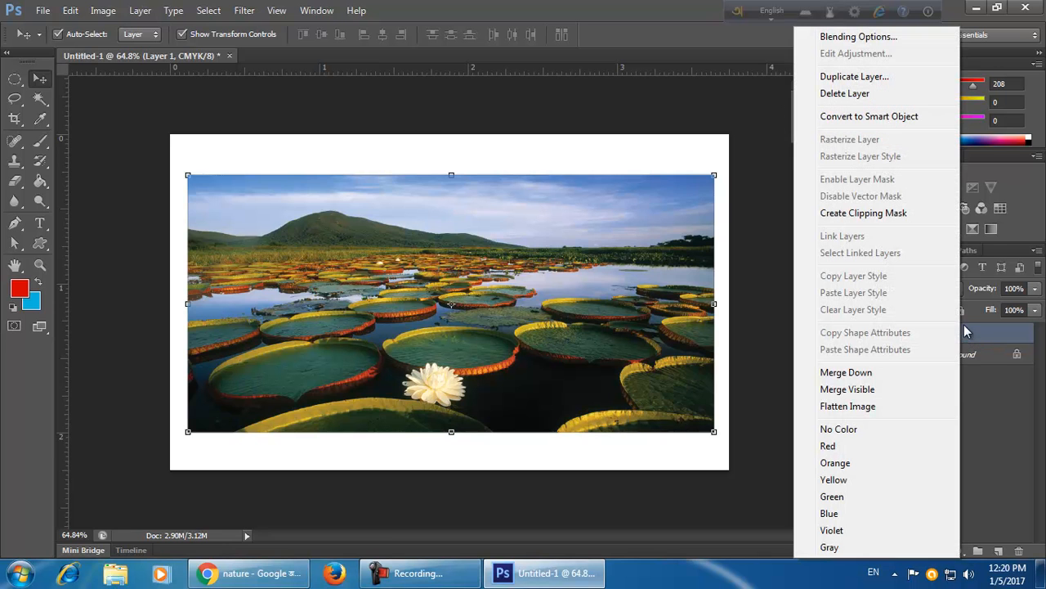
right_click(995, 330)
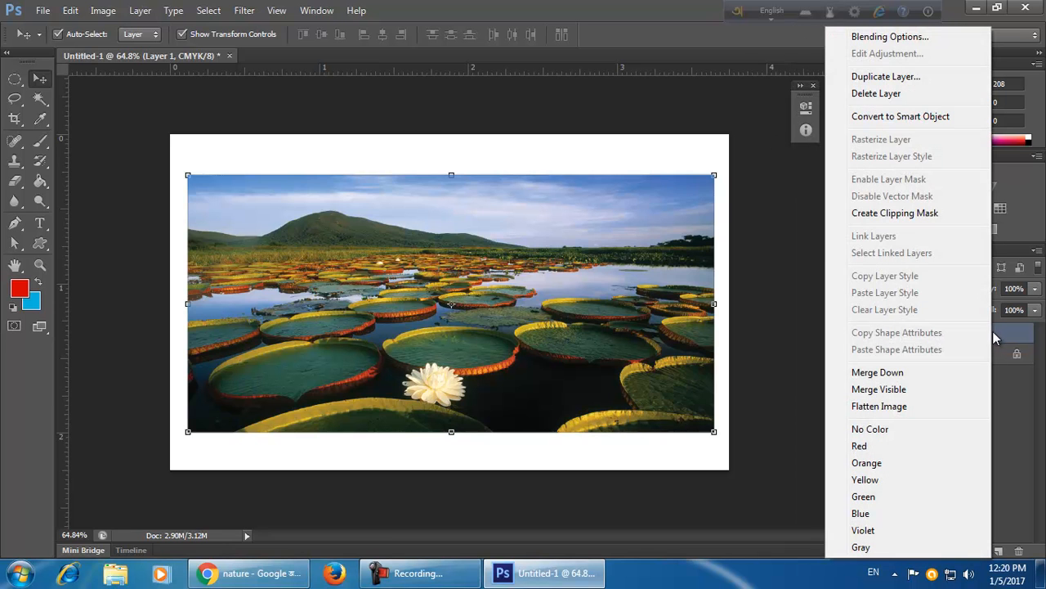
click(913, 121)
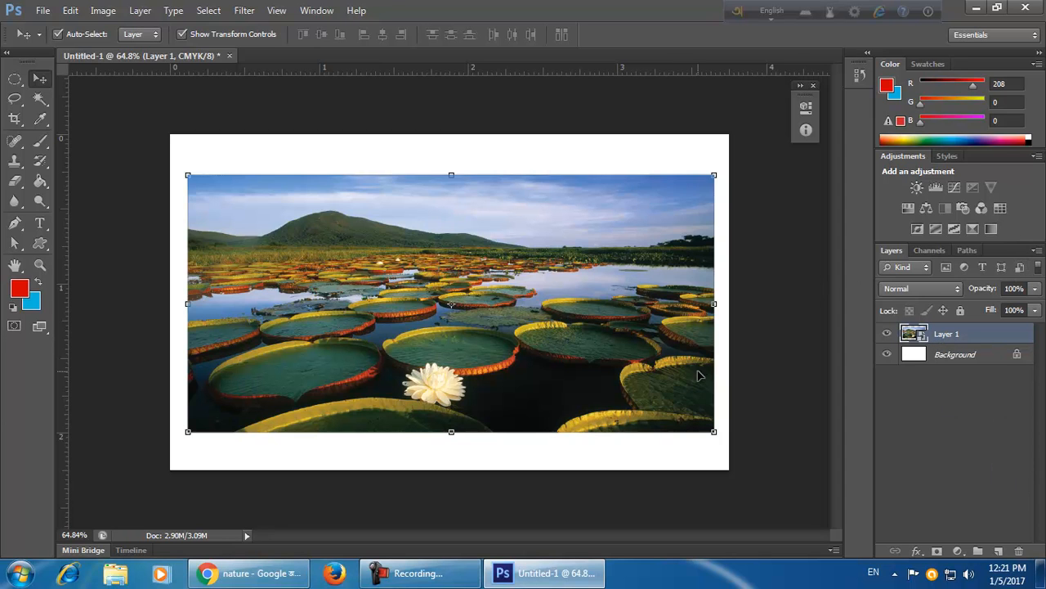
Scale the photo down to a small thumbnail at the card's centre.
click(714, 431)
drag(626, 323, 542, 179)
click(771, 35)
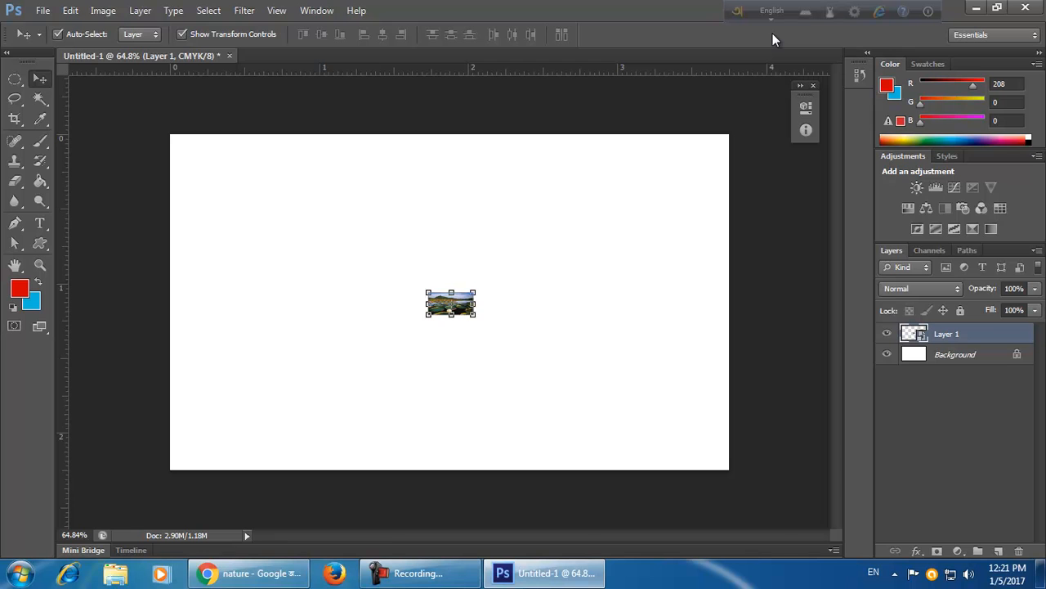
Scale the small photo back up so it spans the card's full width.
key(ctrl+t)
drag(475, 316, 721, 557)
click(769, 35)
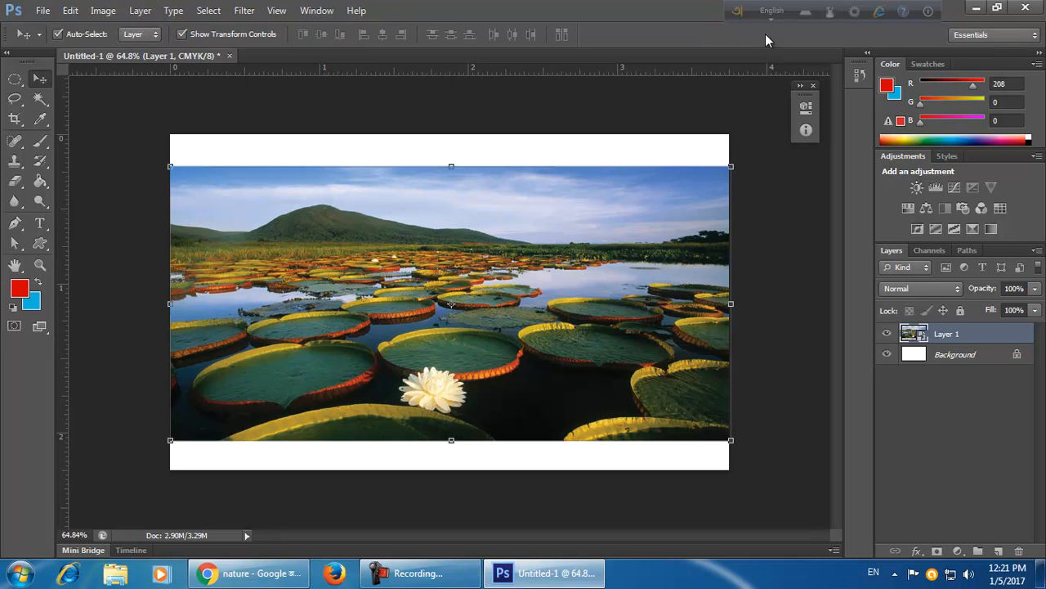
Zoom in and out to examine the enlarged photo's sharpness.
scroll(634, 361, up, 4)
scroll(633, 361, down, 2)
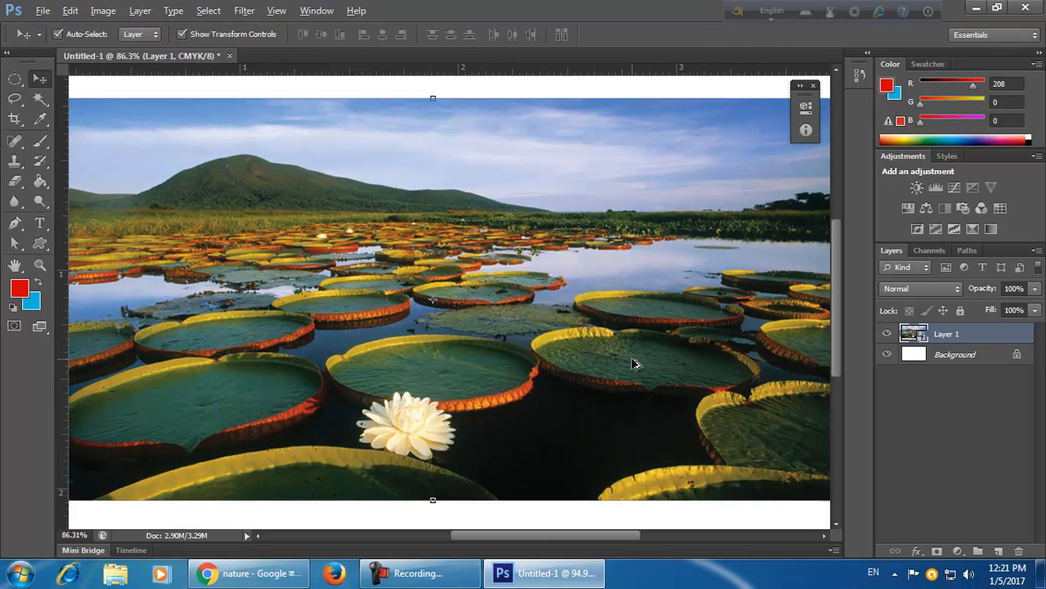
scroll(636, 366, down, 4)
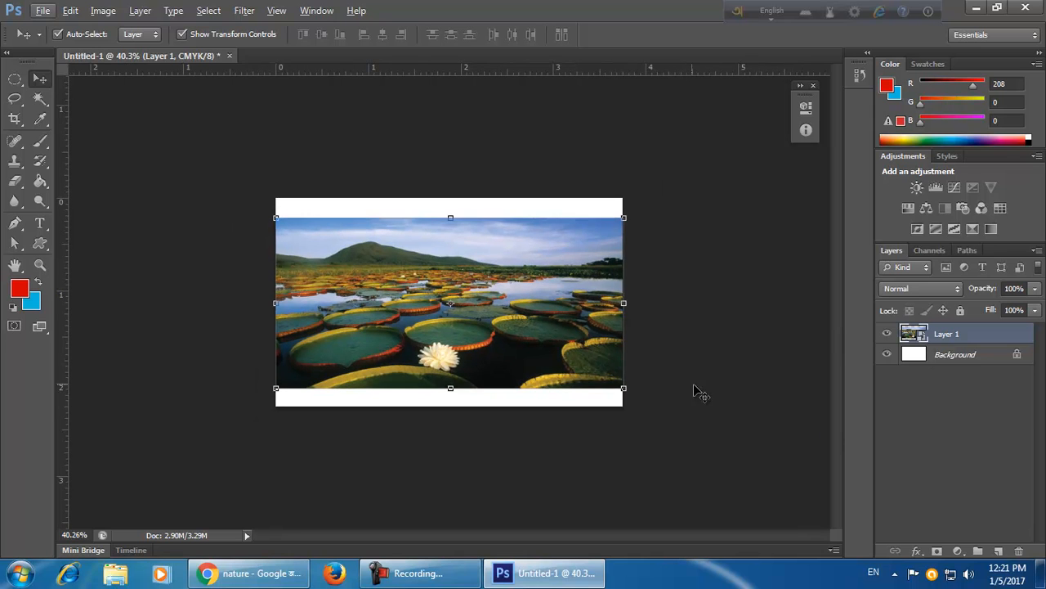
scroll(681, 378, up, 2)
scroll(681, 377, up, 10)
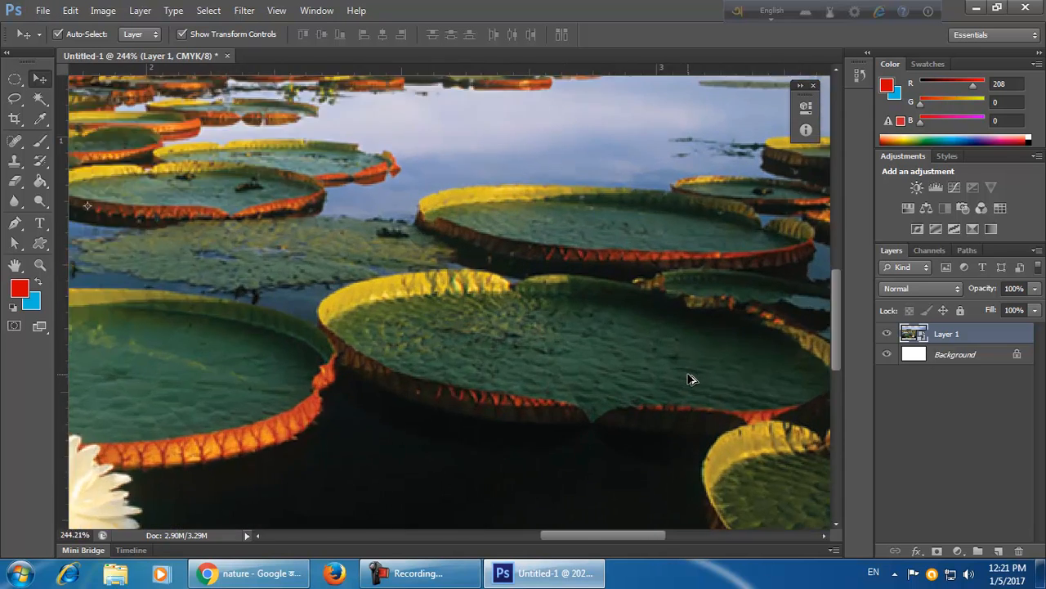
scroll(703, 376, up, 3)
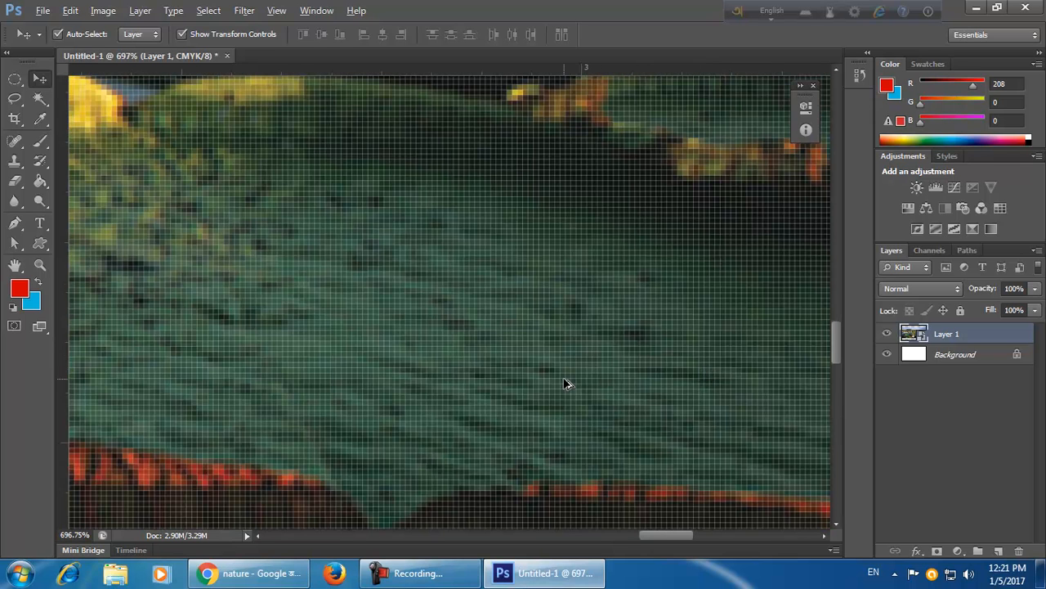
scroll(568, 381, down, 10)
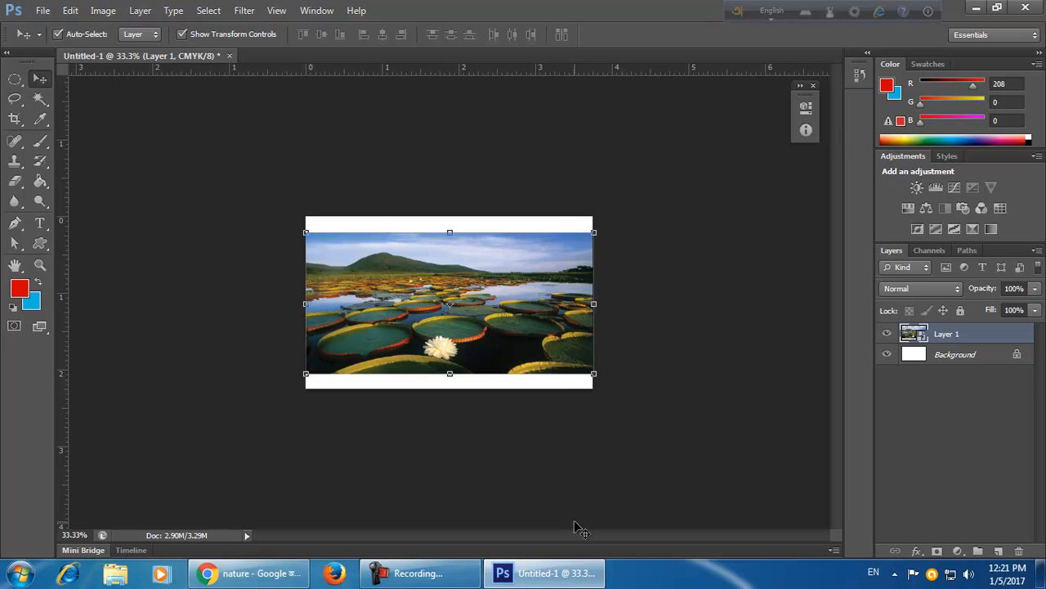
scroll(554, 447, up, 1)
key(alt)
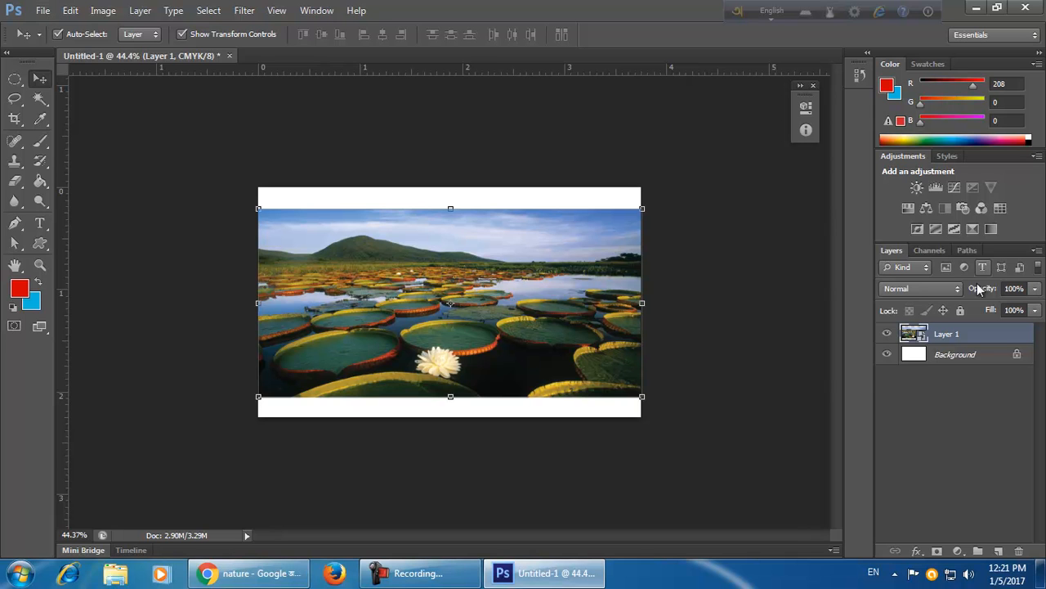
scroll(677, 447, up, 2)
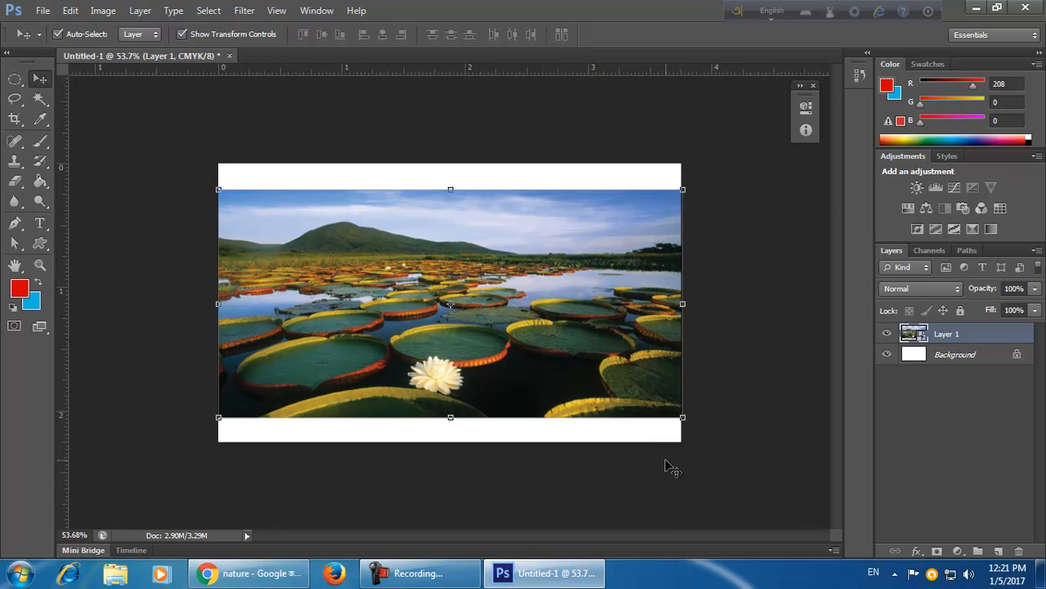
Delete the photo and draw a red rectangle about 1.6 by 1.25 inches near the card's centre.
key(Delete)
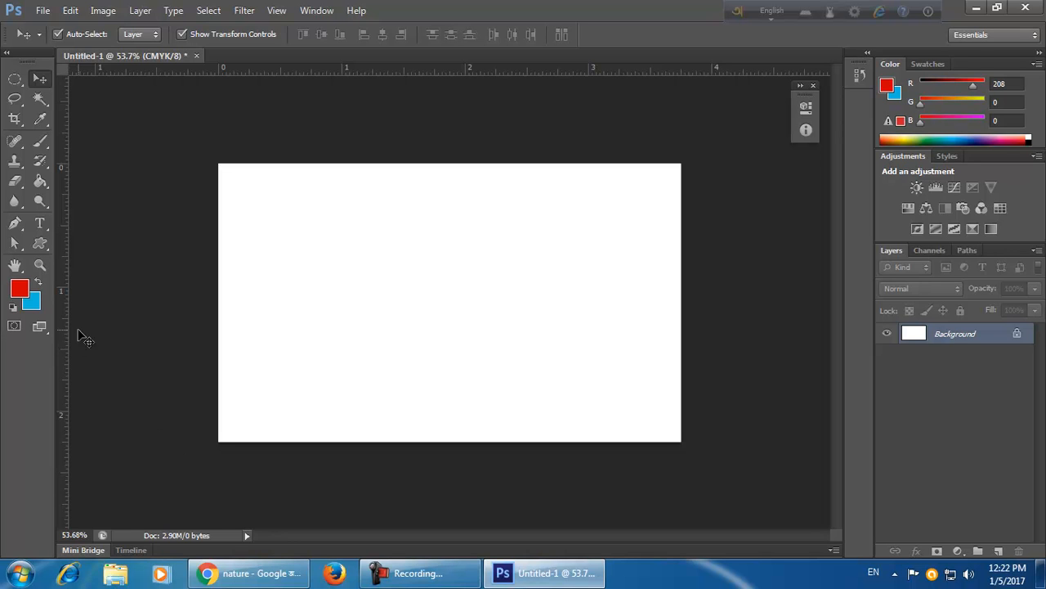
drag(45, 240, 66, 245)
drag(331, 231, 525, 383)
click(40, 78)
drag(493, 344, 515, 328)
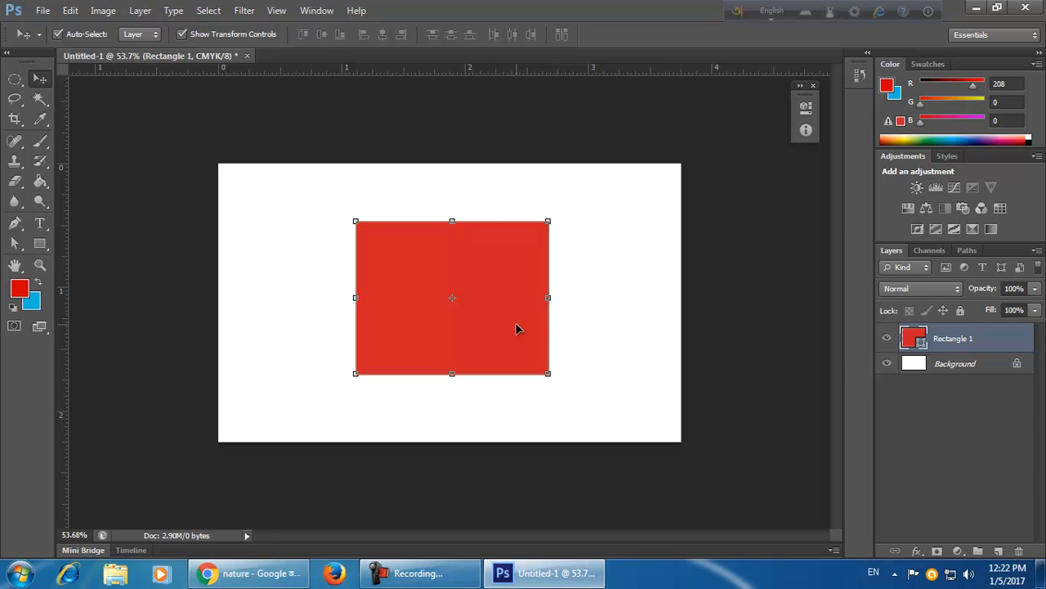
click(107, 14)
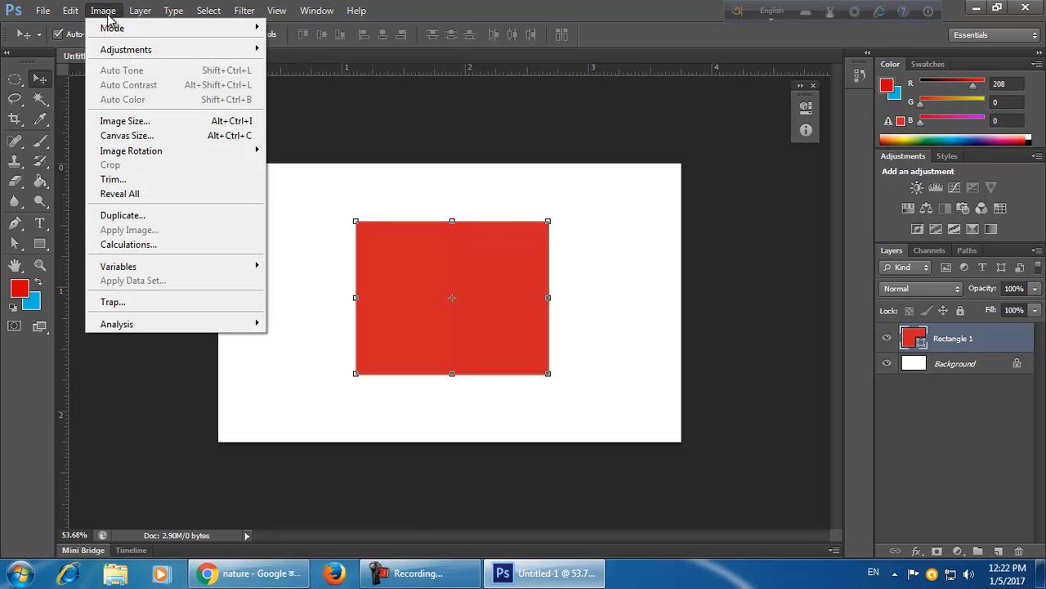
mouse_move(85, 13)
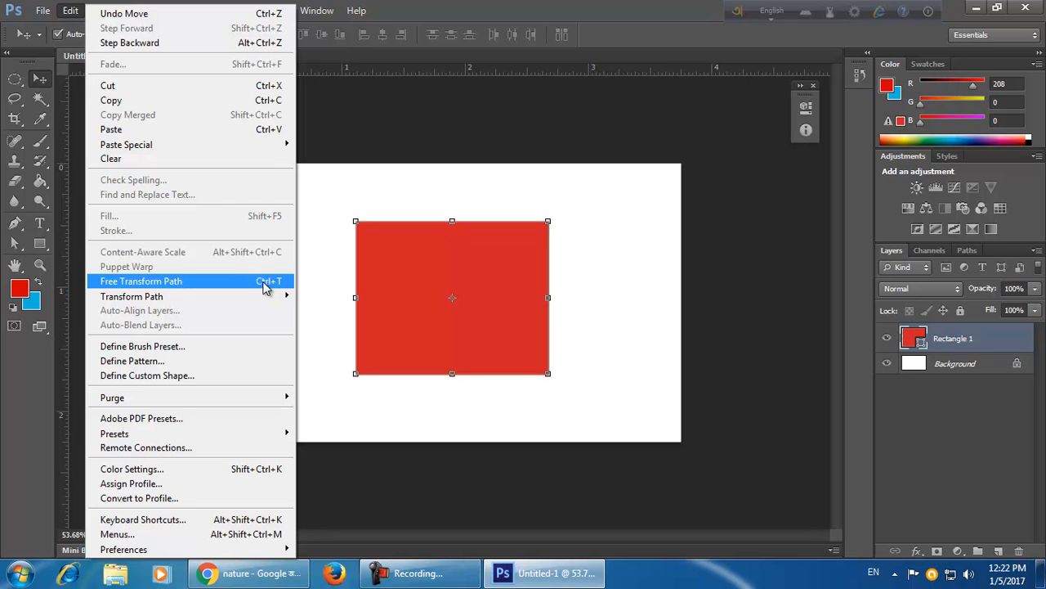
click(593, 10)
click(70, 11)
click(577, 7)
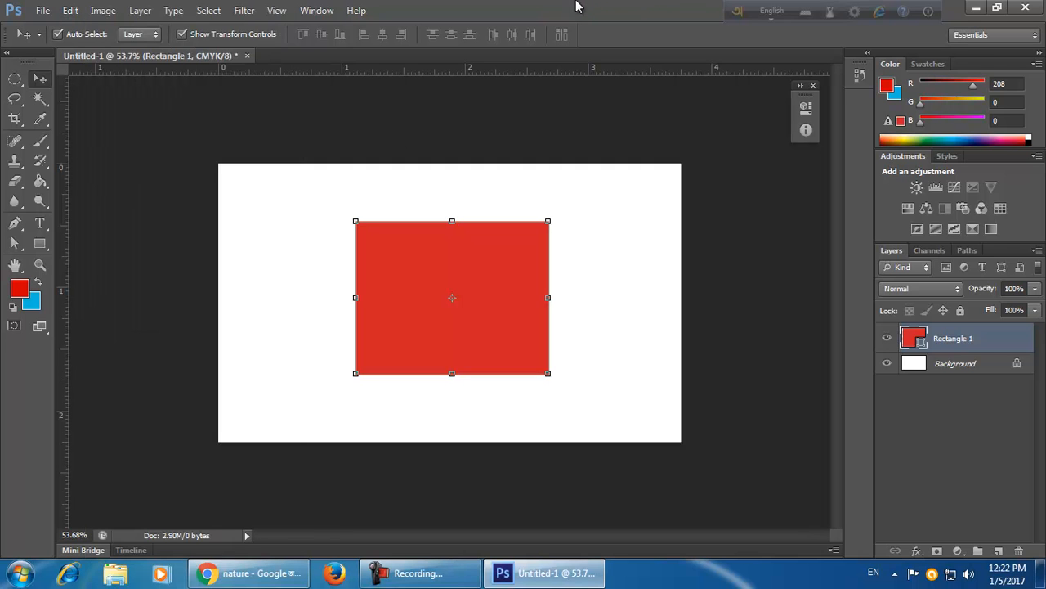
Free-transform the red rectangle and rotate it about -118 degrees.
key(ctrl+t)
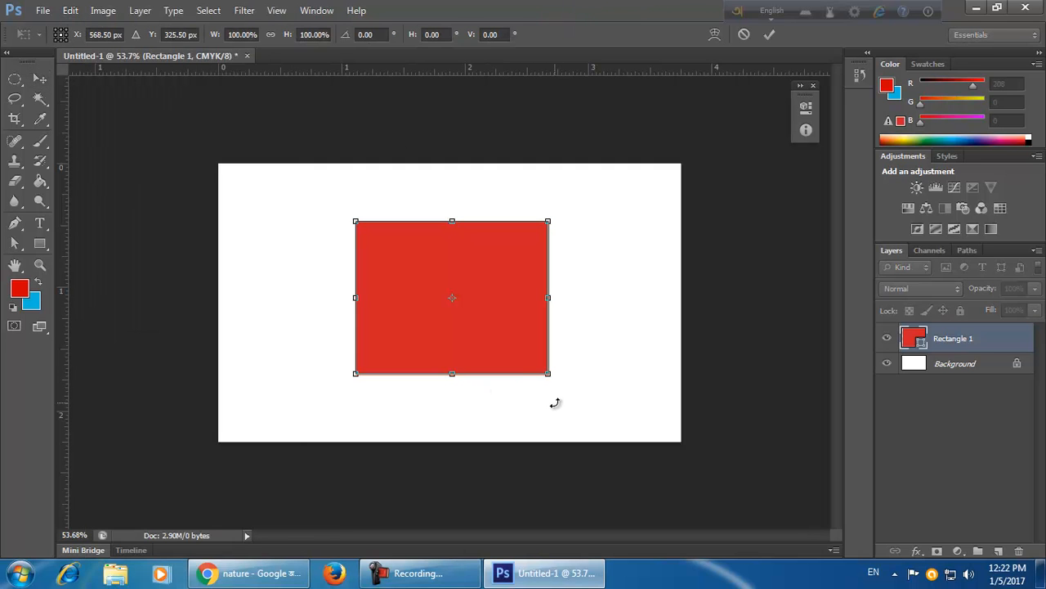
mouse_move(547, 377)
mouse_down()
mouse_move(603, 402)
mouse_move(563, 439)
mouse_move(563, 379)
mouse_move(580, 397)
mouse_move(558, 382)
mouse_move(581, 395)
mouse_move(547, 375)
mouse_up()
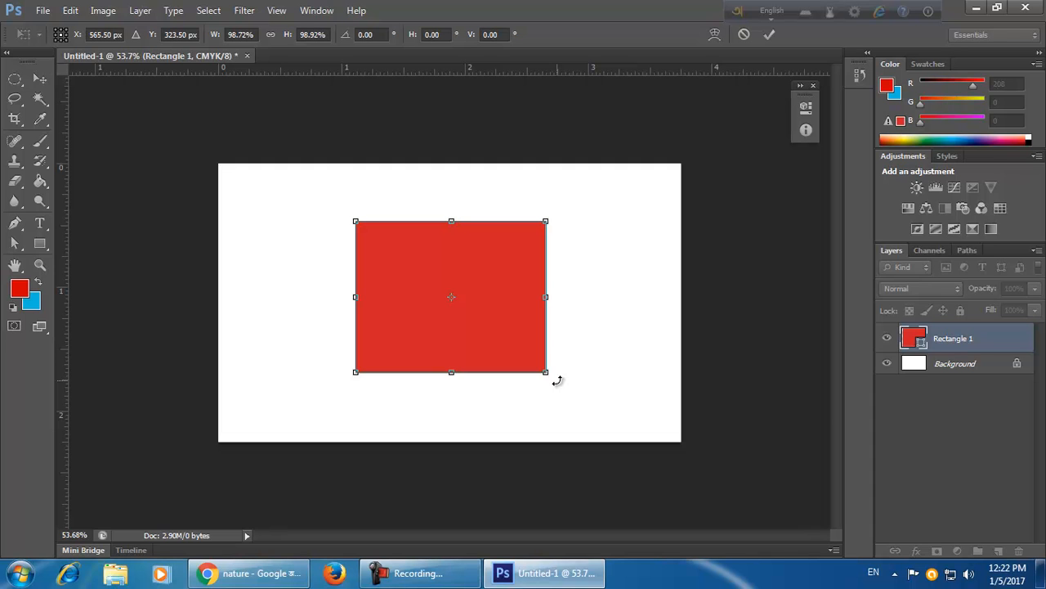
drag(560, 379, 421, 398)
drag(520, 421, 324, 284)
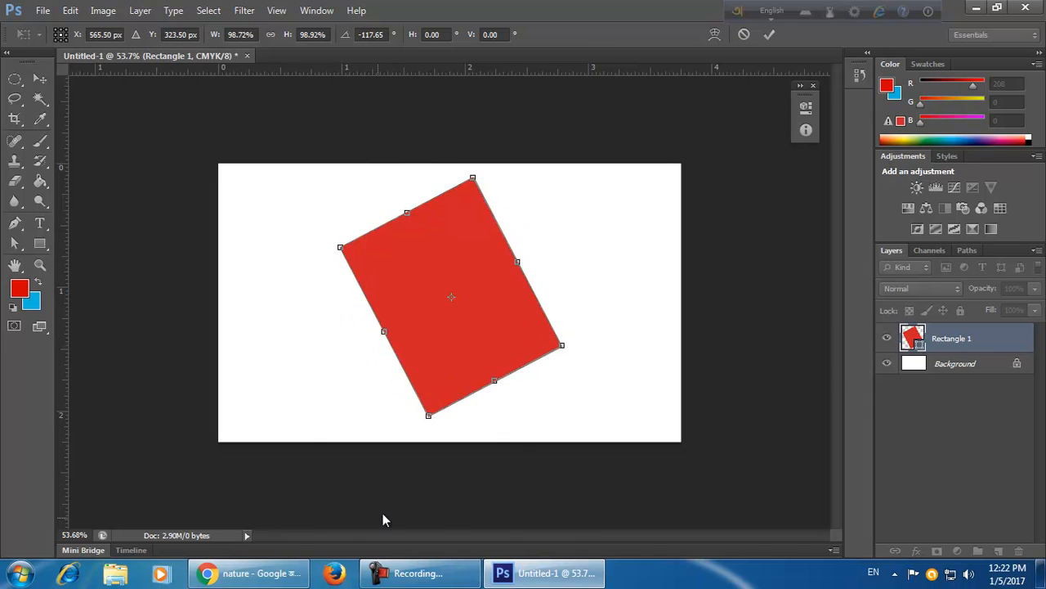
Copy the lily-pad photo from the Google Images results in Chrome.
click(249, 573)
right_click(426, 340)
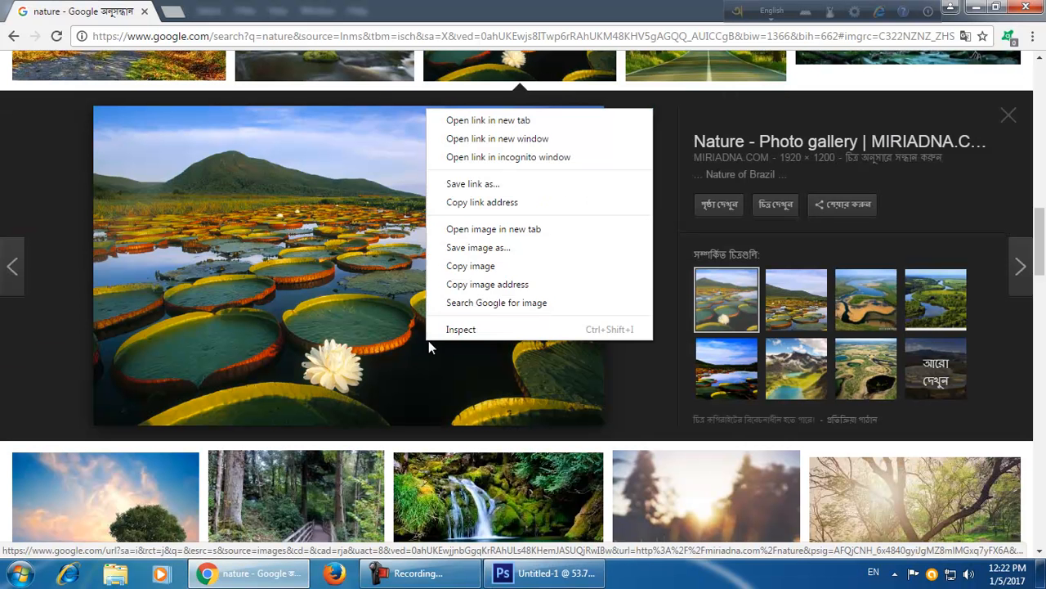
click(497, 266)
click(544, 572)
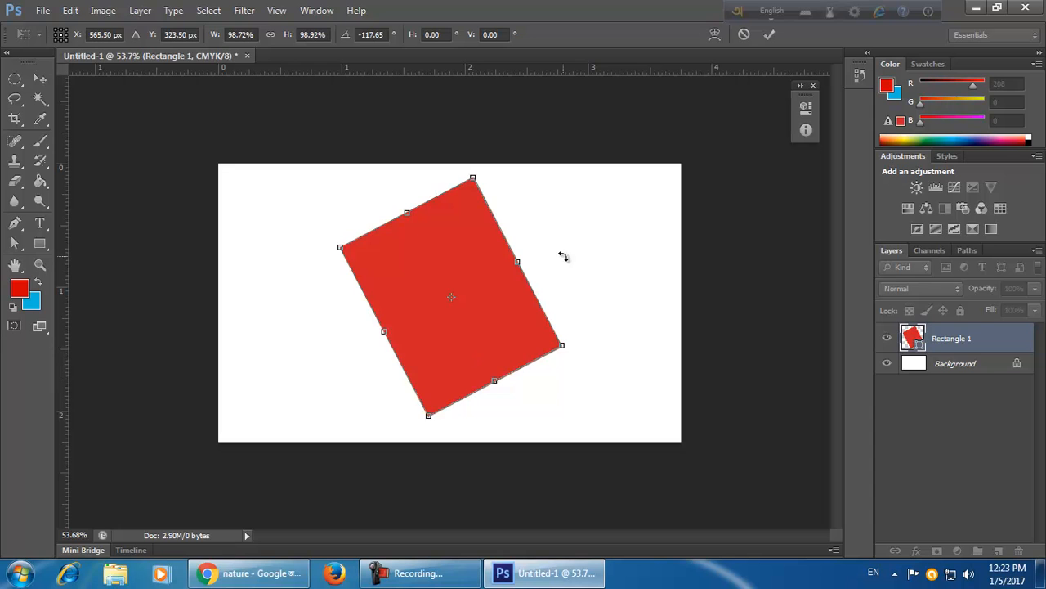
Apply the rotation and delete the rectangle layer.
click(770, 35)
key(Delete)
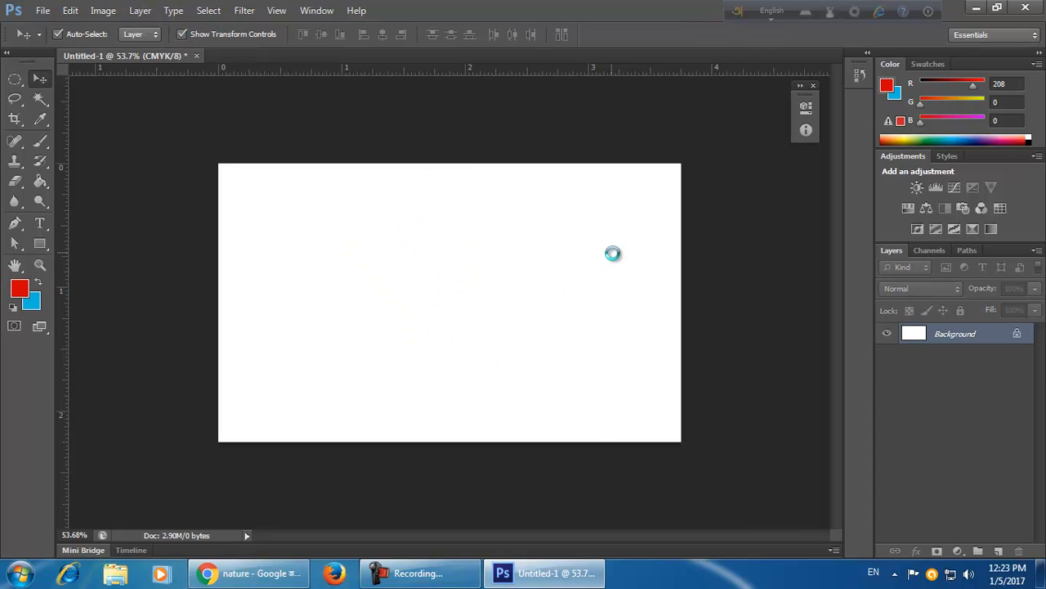
Paste the photo and scale and tilt it into a small picture at the card's upper left.
key(ctrl+v)
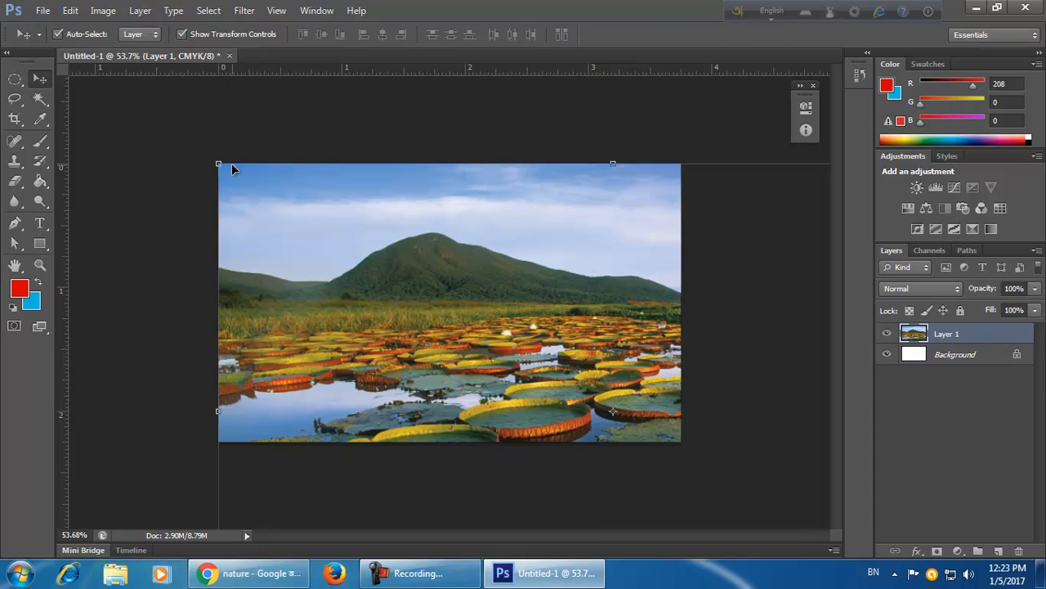
key(ctrl+t)
drag(217, 163, 549, 371)
drag(577, 406, 419, 288)
drag(539, 290, 378, 210)
click(769, 33)
Duplicate the photo and rotate the copy about 41 degrees at the card's upper right.
drag(369, 270, 521, 322)
drag(366, 248, 559, 343)
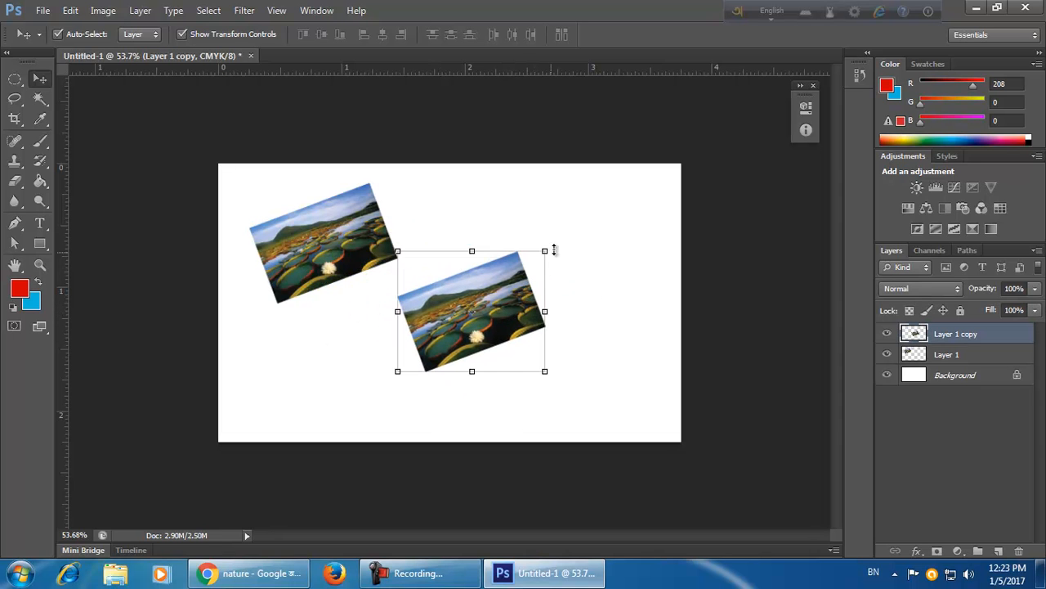
click(556, 243)
drag(557, 242, 582, 320)
drag(487, 321, 430, 374)
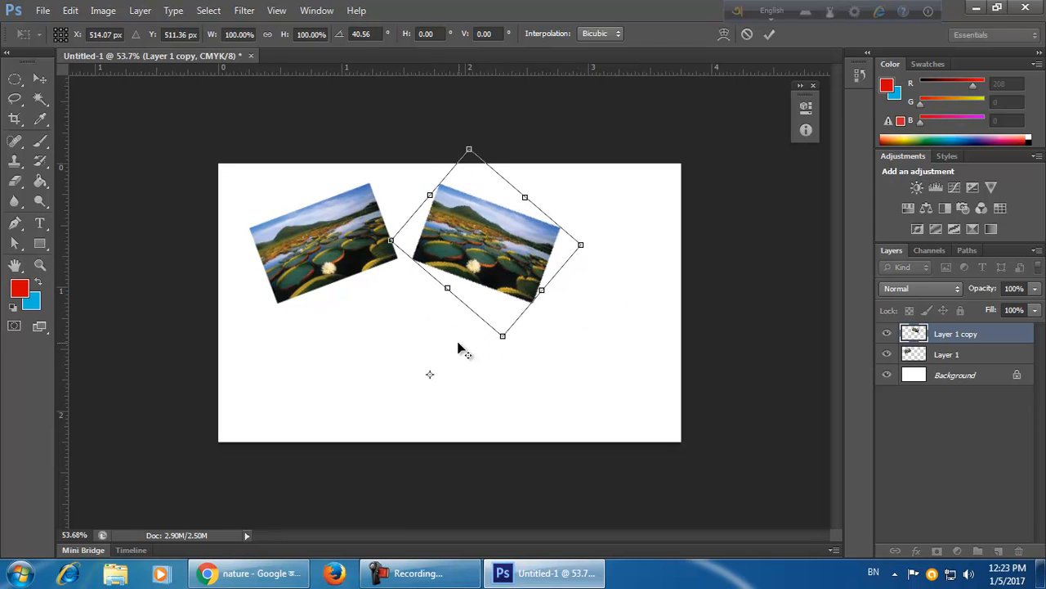
drag(486, 243, 460, 391)
click(769, 35)
Place a third tilted copy of the photo near the card's bottom centre.
key(ctrl+t)
drag(500, 291, 395, 230)
click(769, 35)
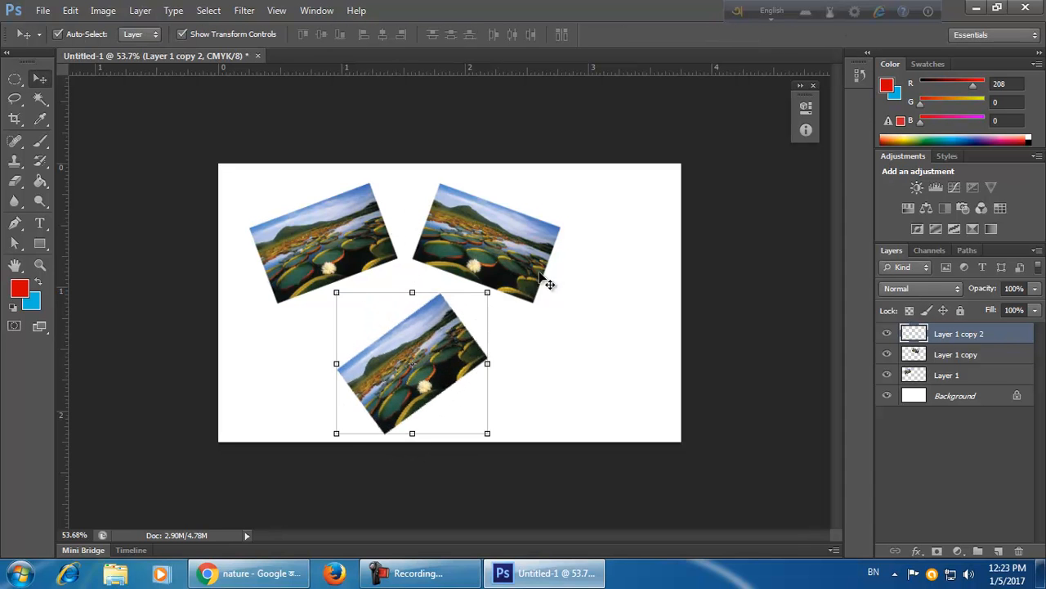
Duplicate a fourth copy to the lower right and rotate it about 31 degrees.
drag(472, 353, 637, 351)
key(ctrl+t)
drag(665, 278, 703, 331)
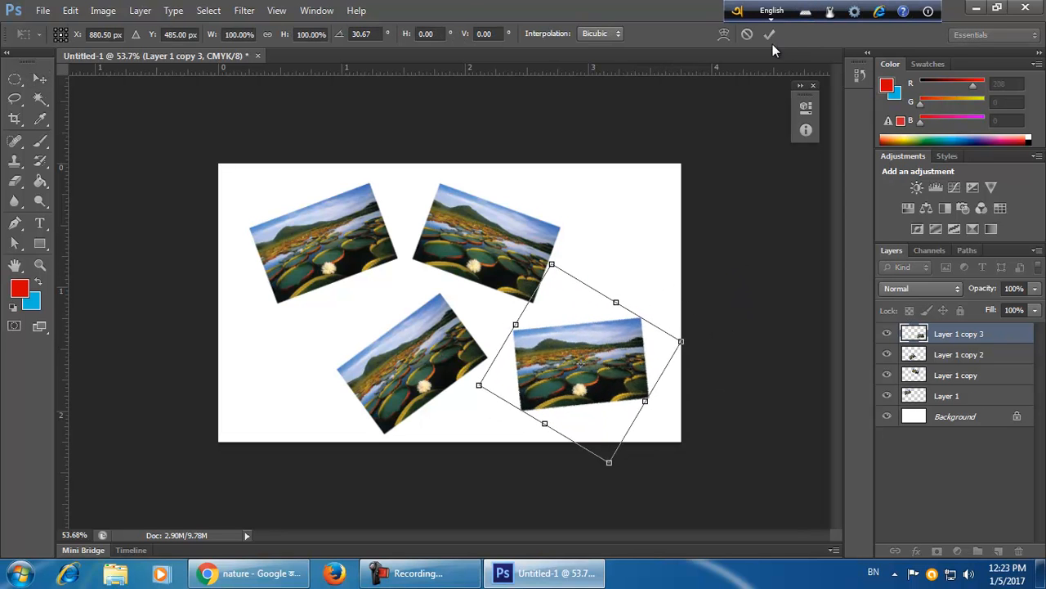
click(769, 34)
Reposition the four photos to spread them evenly across the card.
click(642, 248)
drag(521, 266, 571, 255)
drag(387, 244, 399, 237)
drag(417, 368, 397, 366)
drag(606, 384, 591, 382)
click(566, 476)
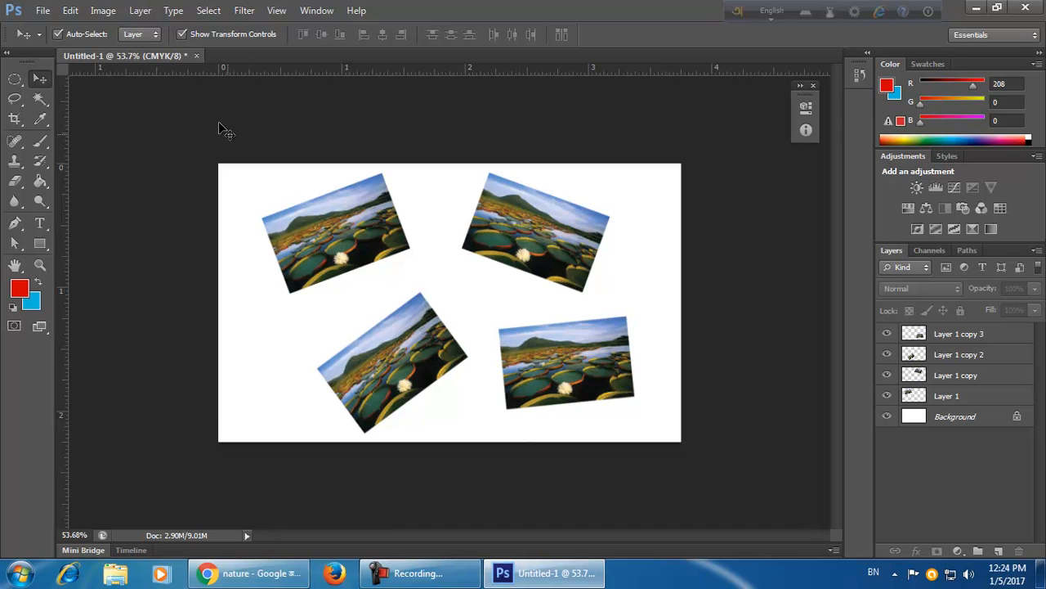
Convert each of the four photo layers to a smart object.
click(984, 399)
right_click(981, 395)
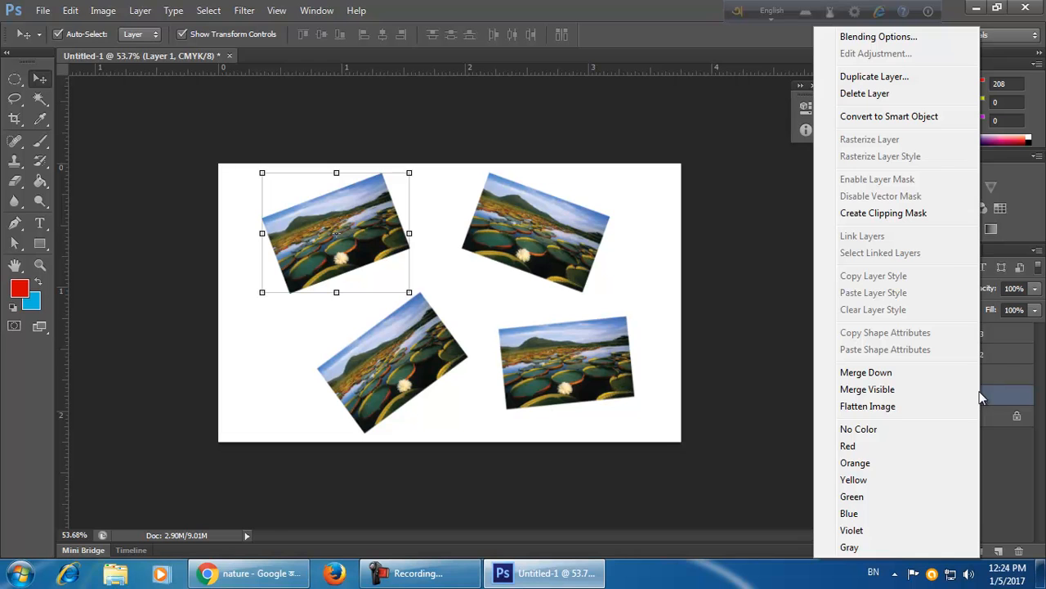
click(919, 119)
right_click(995, 379)
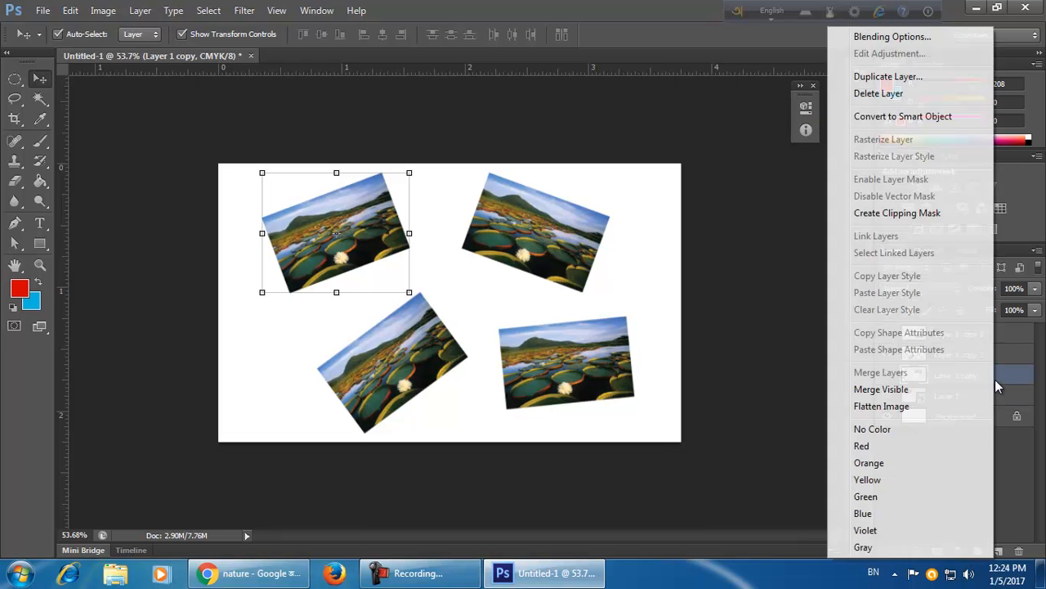
click(950, 116)
right_click(975, 354)
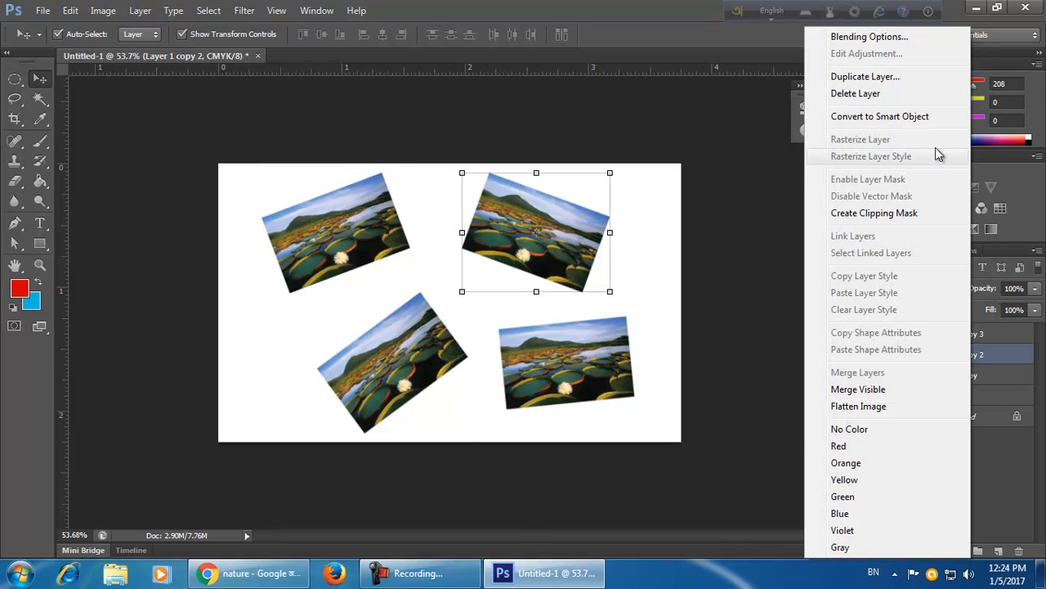
click(935, 116)
right_click(997, 334)
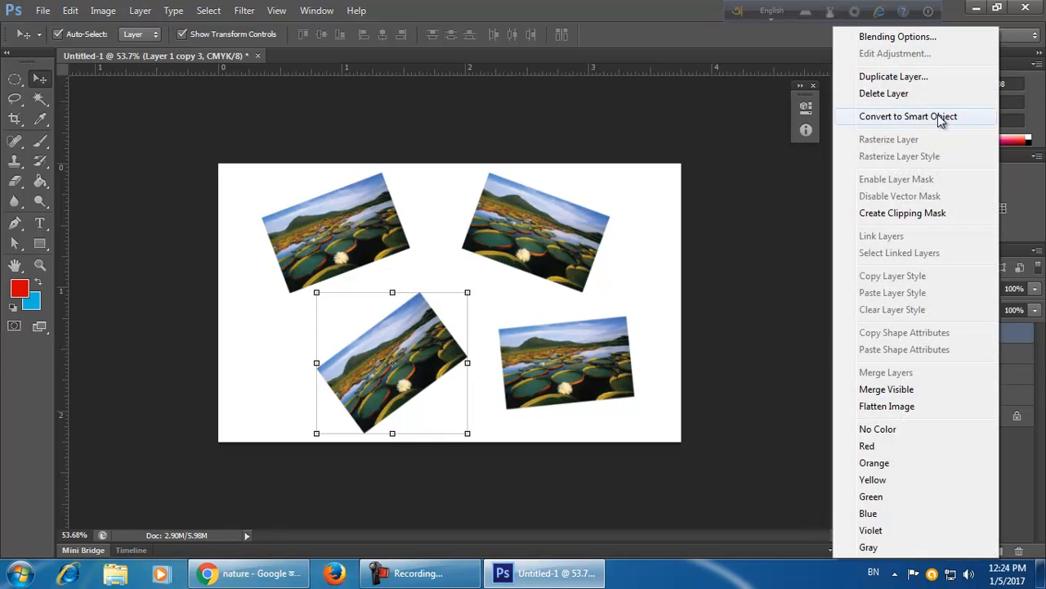
click(937, 116)
click(645, 468)
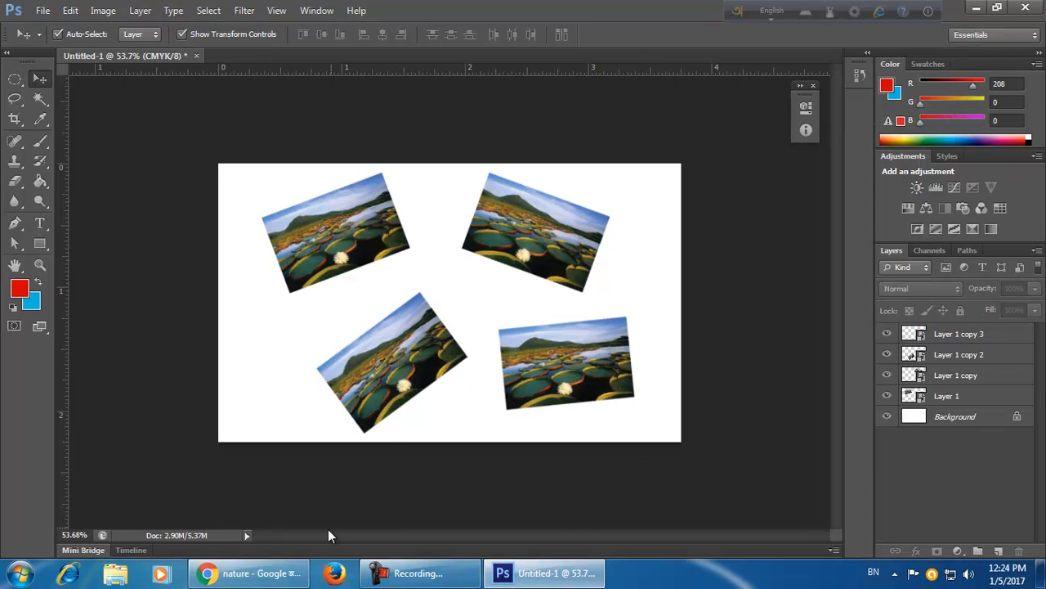
Copy the forest stream photo from the Google Images results in the browser.
click(274, 582)
scroll(393, 378, up, 3)
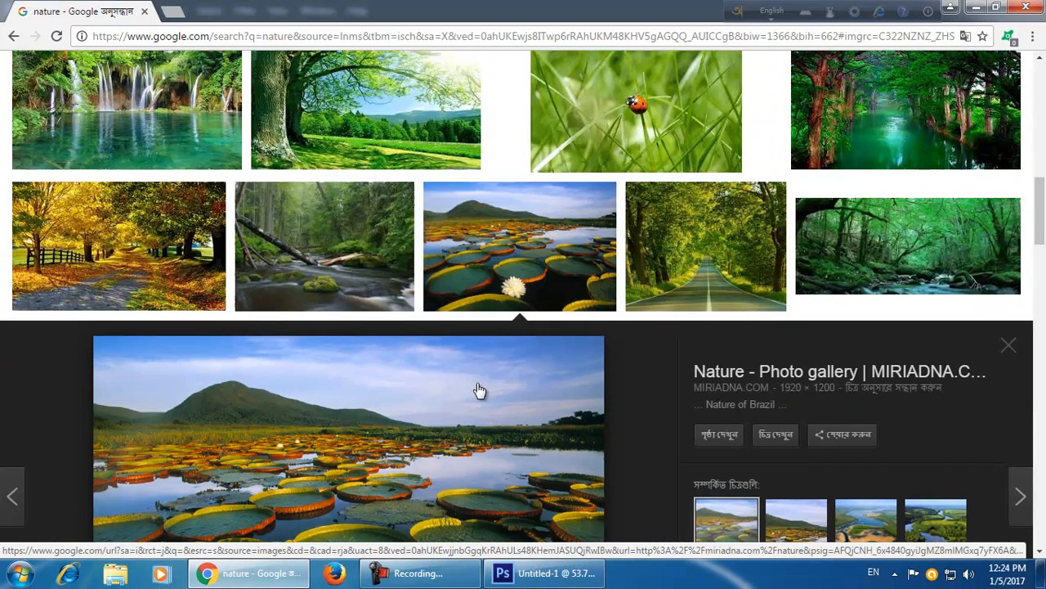
click(364, 274)
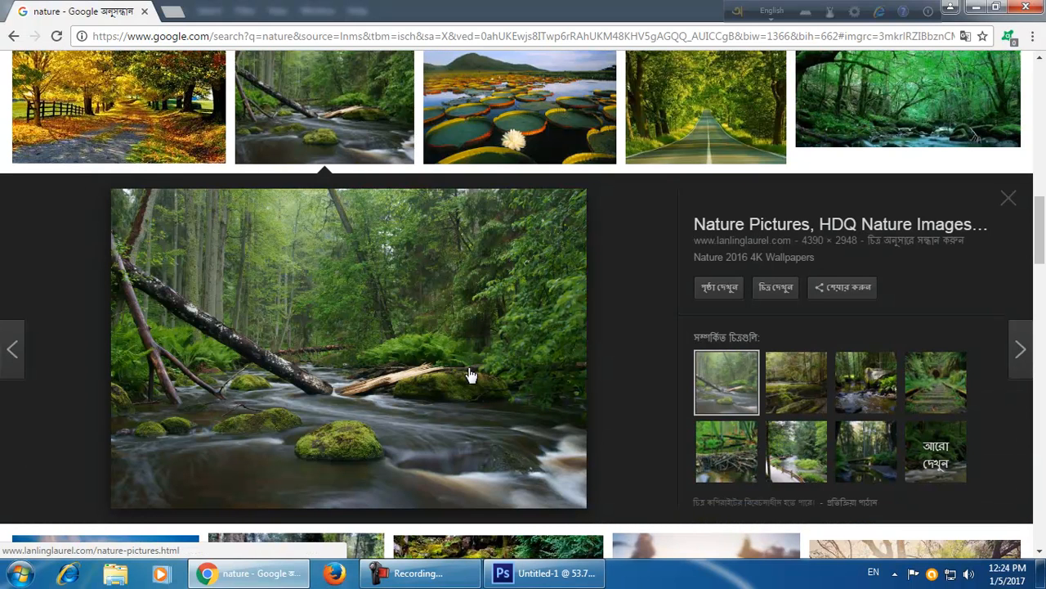
right_click(445, 360)
click(485, 277)
click(539, 572)
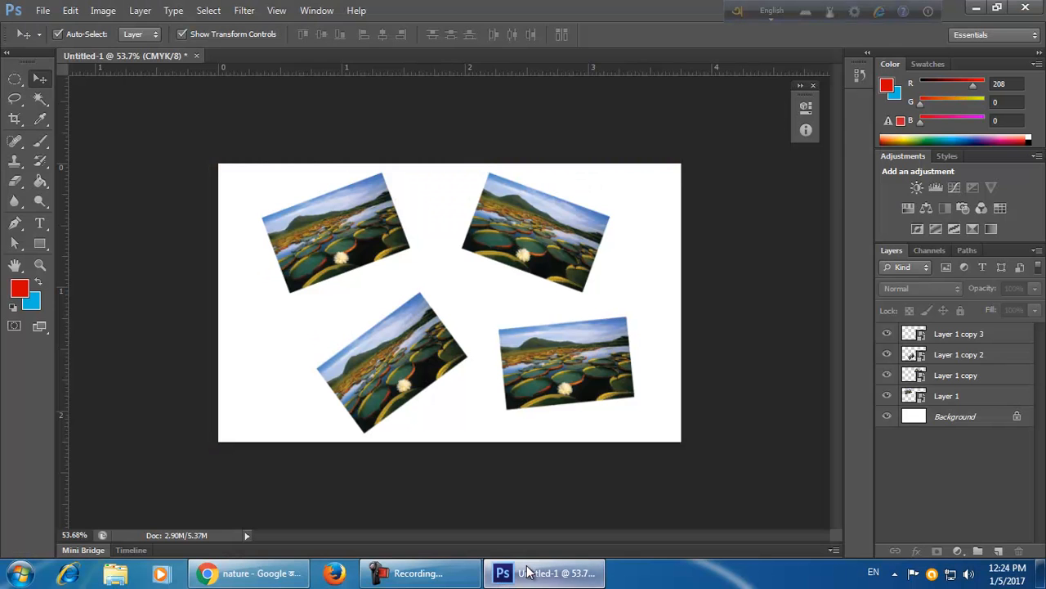
Open the lower-right photo's smart object contents and paste the forest photo into it.
double_click(922, 334)
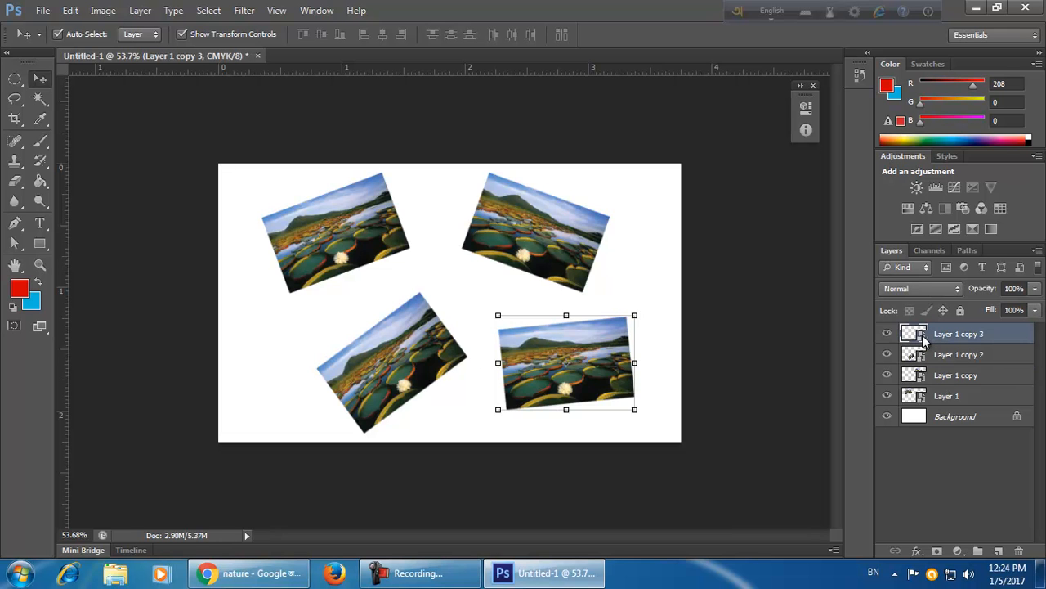
click(593, 252)
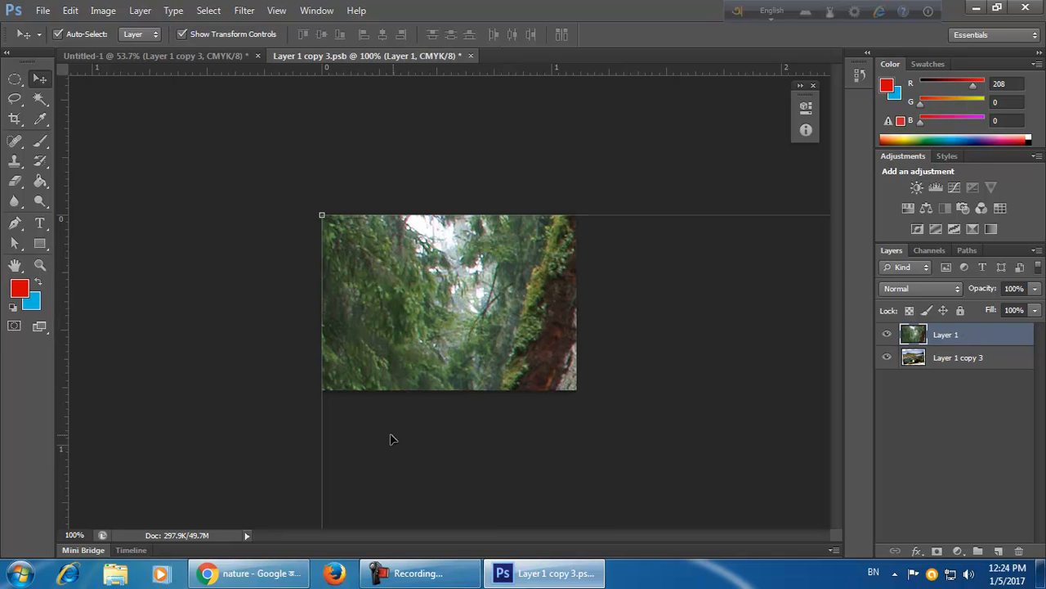
drag(319, 217, 817, 516)
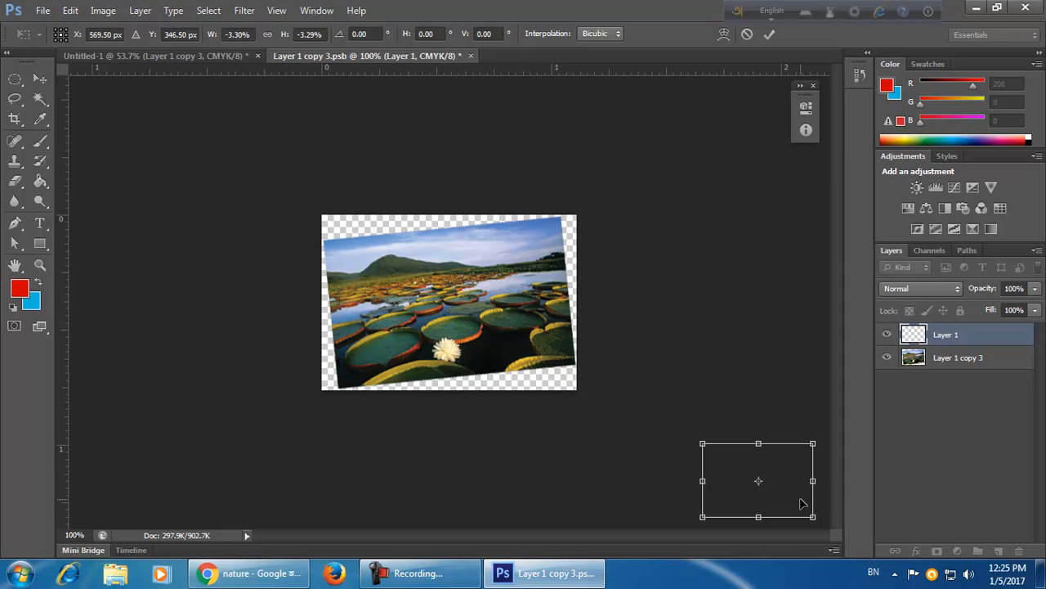
click(747, 34)
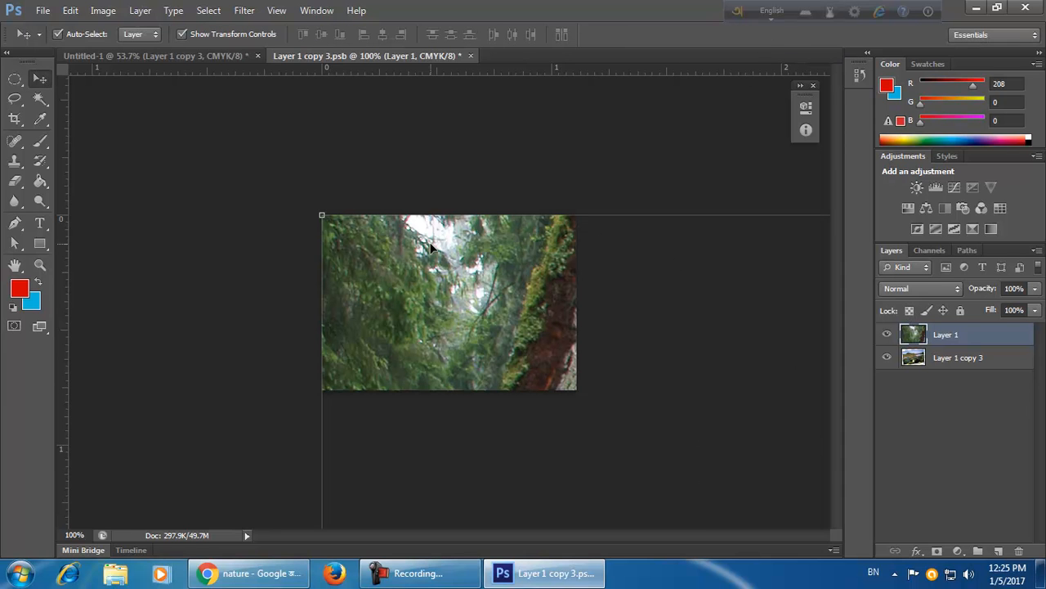
Scale the pasted forest photo and rotate it about -5.6 degrees to cover the tilted lily photo.
drag(323, 214, 277, 158)
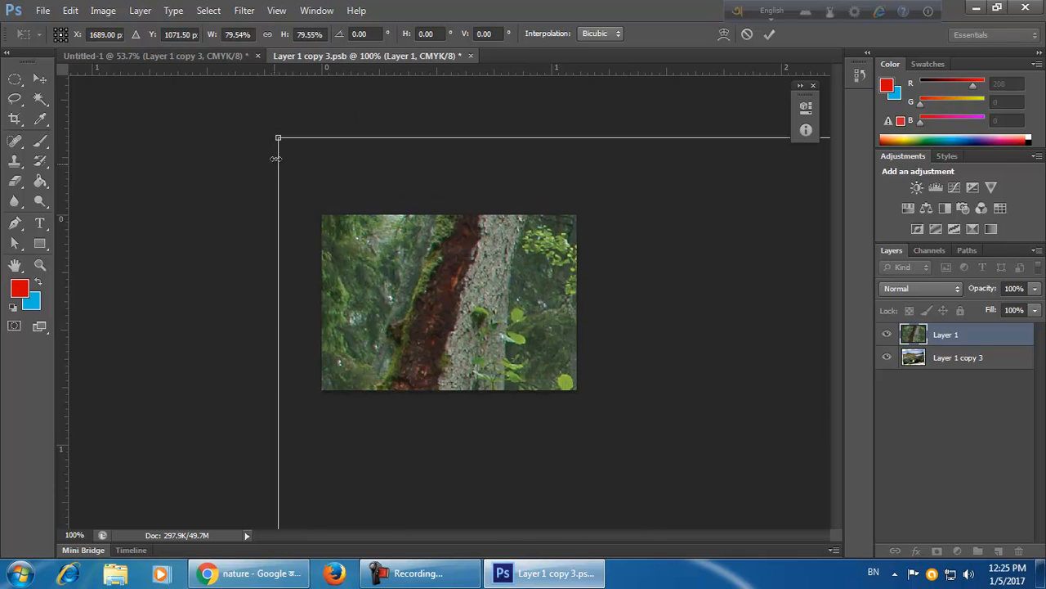
drag(339, 182, 685, 453)
drag(516, 353, 653, 407)
drag(759, 519, 543, 367)
mouse_move(556, 299)
mouse_down()
mouse_move(559, 245)
mouse_move(557, 287)
mouse_up()
mouse_move(502, 317)
mouse_down()
mouse_move(520, 325)
mouse_move(512, 320)
mouse_up()
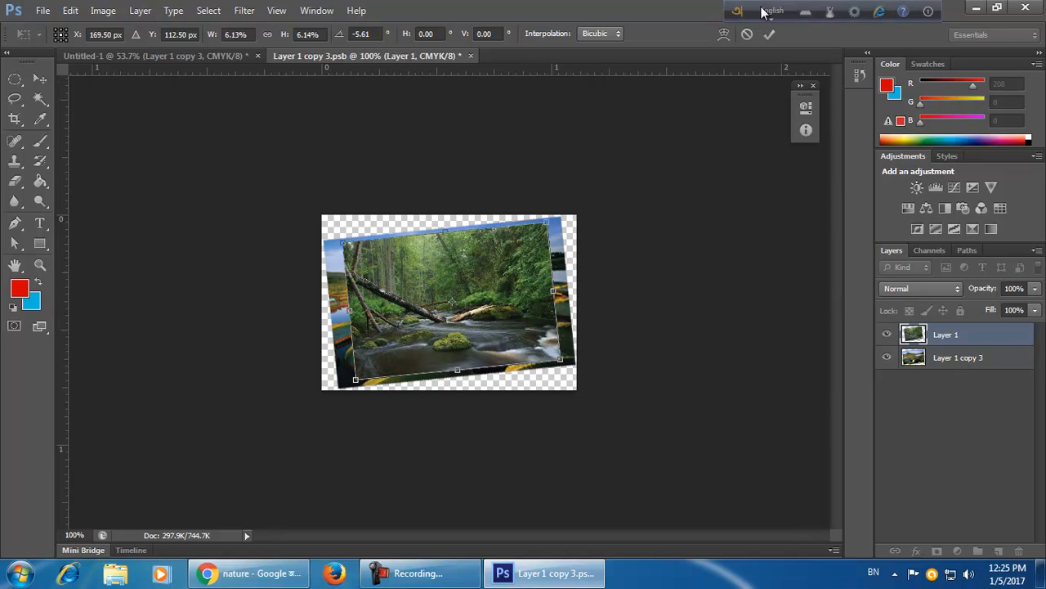
click(770, 34)
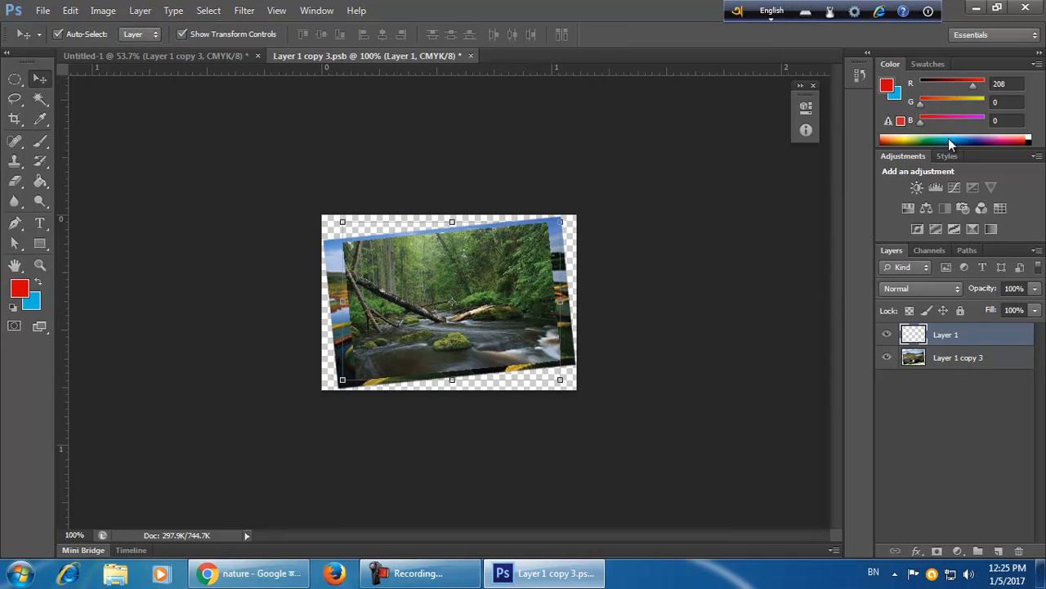
Hide the original lily photo layer, save the smart object and return to the card document.
click(937, 360)
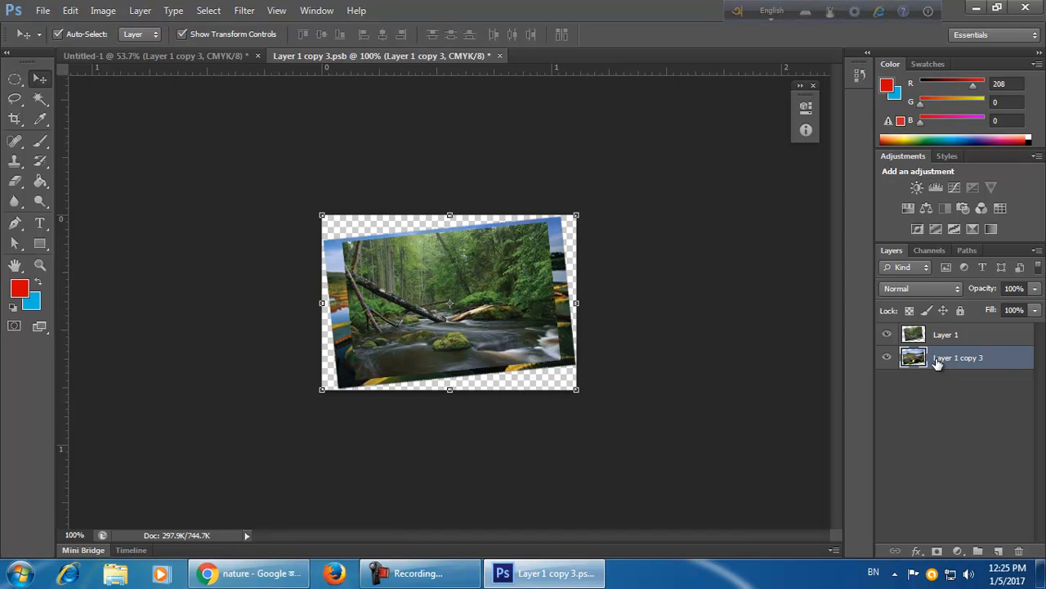
click(887, 359)
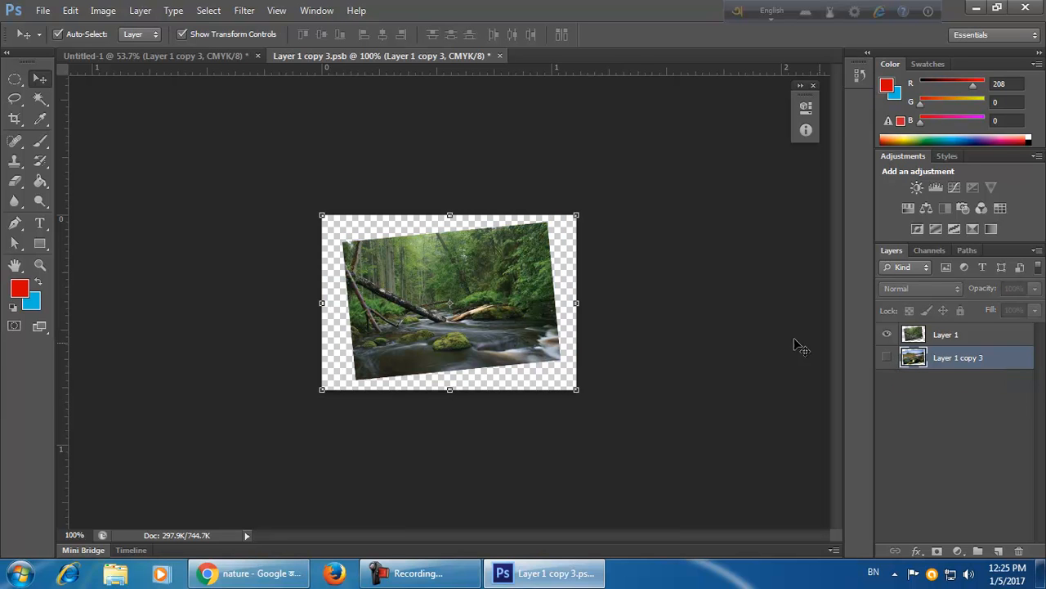
click(642, 313)
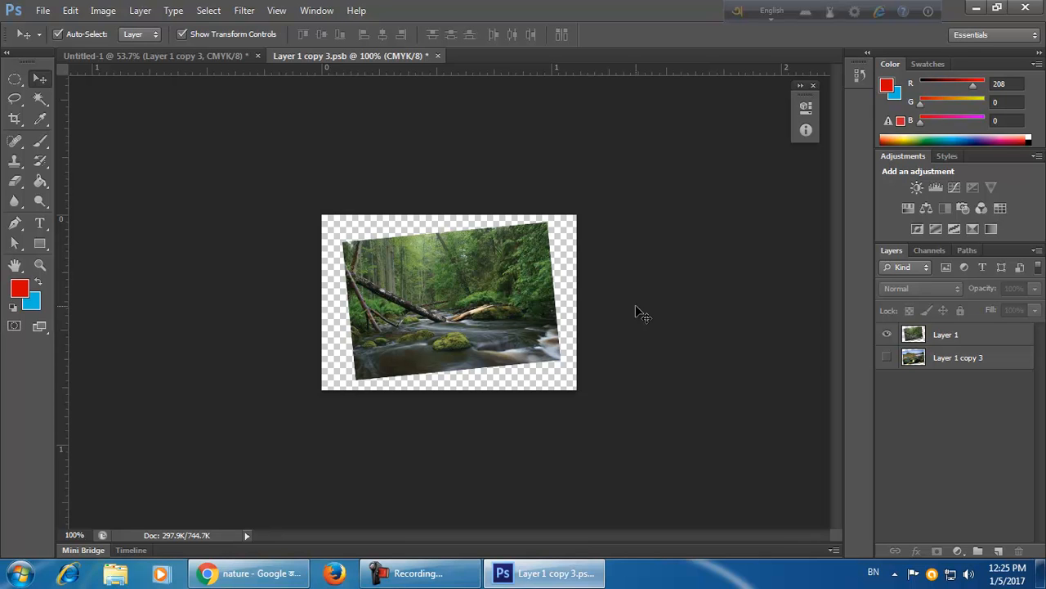
key(ctrl+s)
click(432, 56)
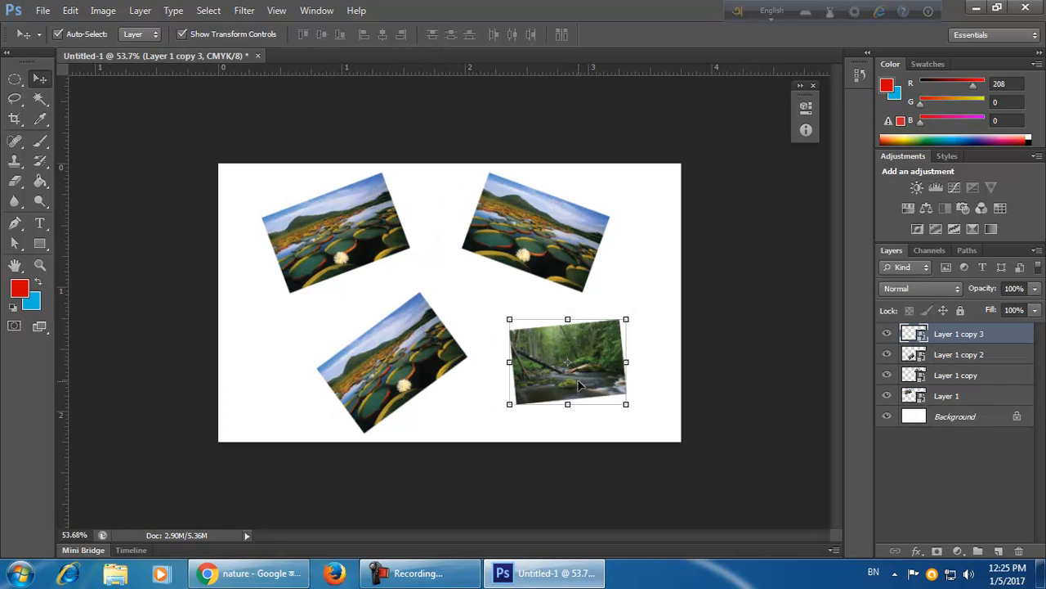
Open the top-right photo's smart object contents for editing.
click(594, 468)
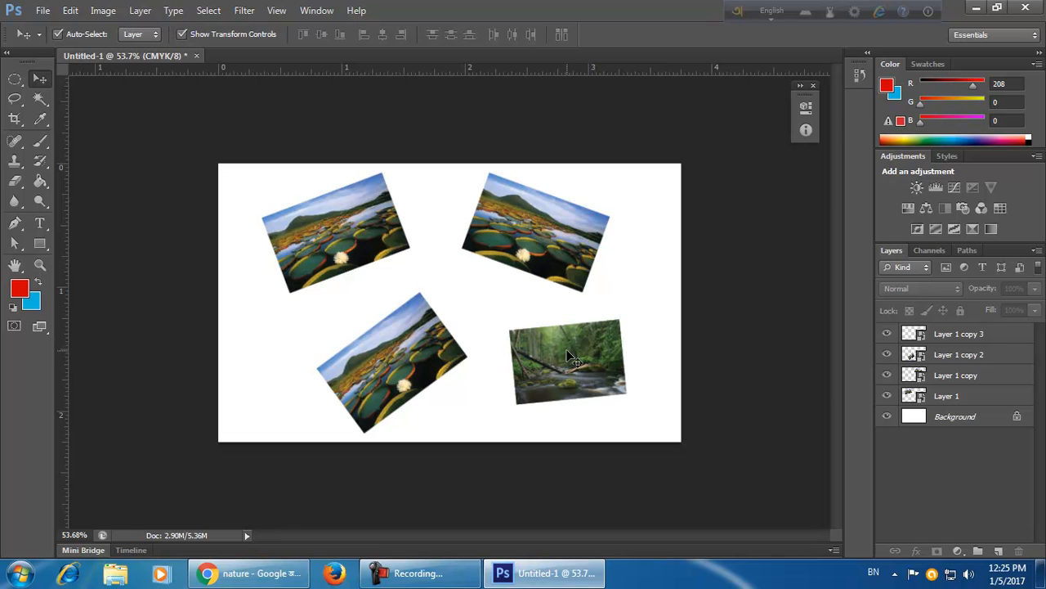
click(564, 229)
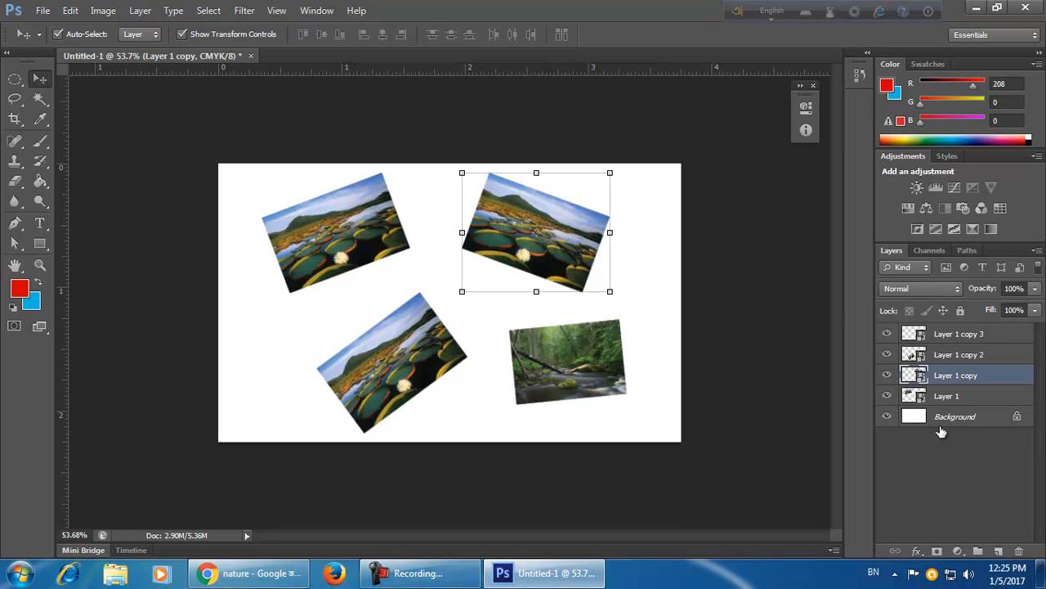
double_click(921, 380)
click(590, 261)
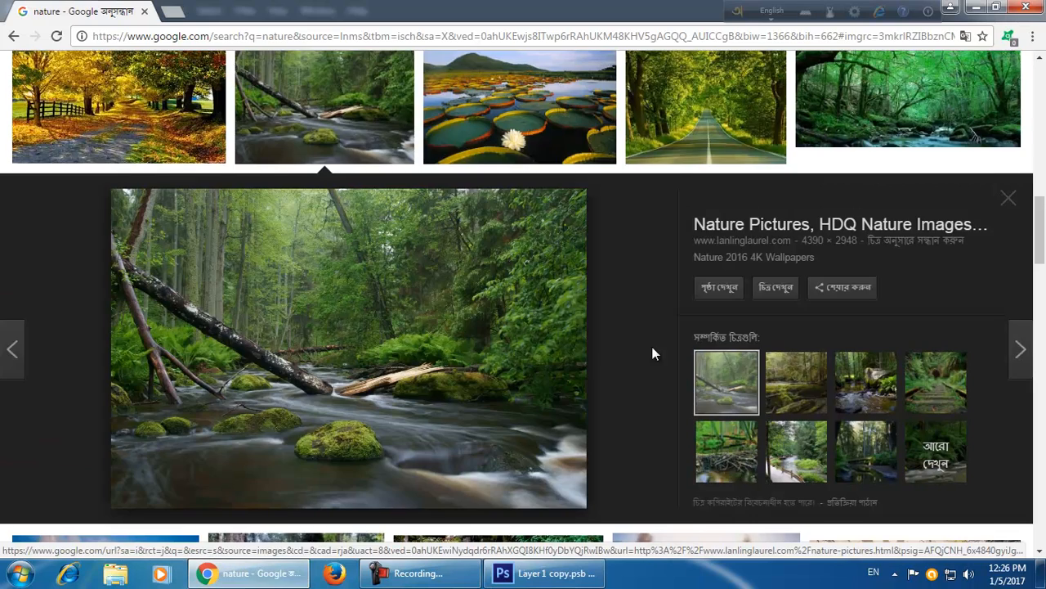
Copy the tree-lined road photo from the Google Images results in the browser.
scroll(656, 352, up, 3)
click(703, 352)
scroll(678, 392, down, 3)
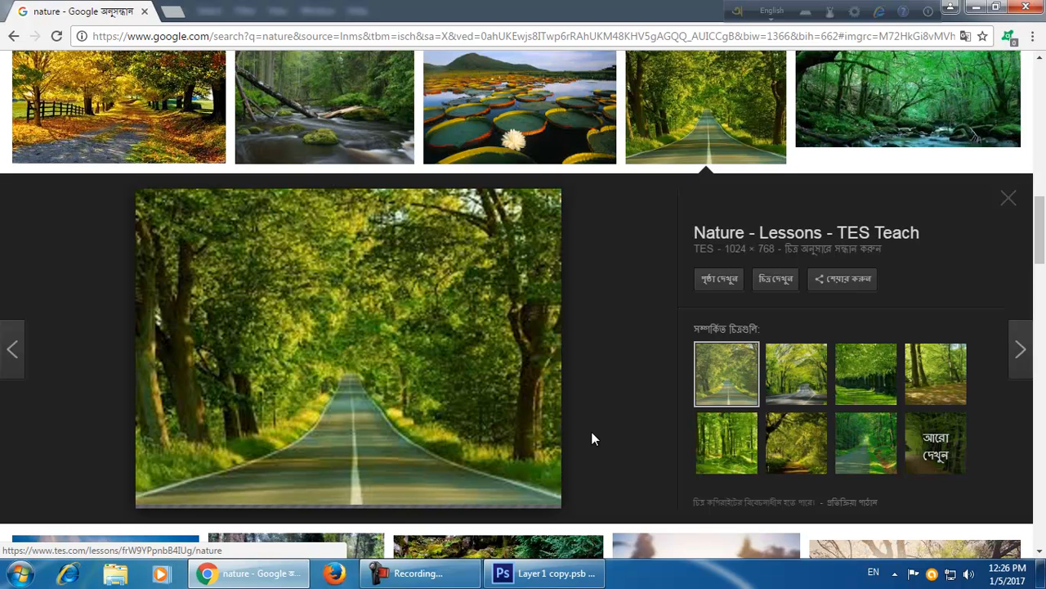
right_click(456, 403)
click(518, 319)
click(553, 576)
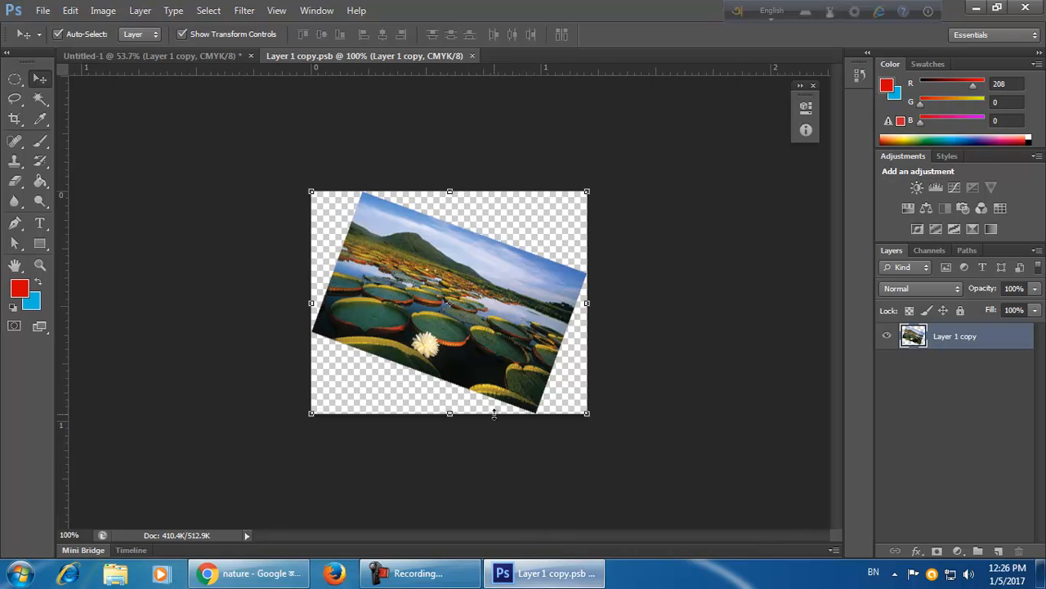
Paste the road photo, enlarge it over the lily photo and delete the original lily layer.
key(ctrl+v)
drag(312, 194, 654, 370)
drag(712, 491, 469, 307)
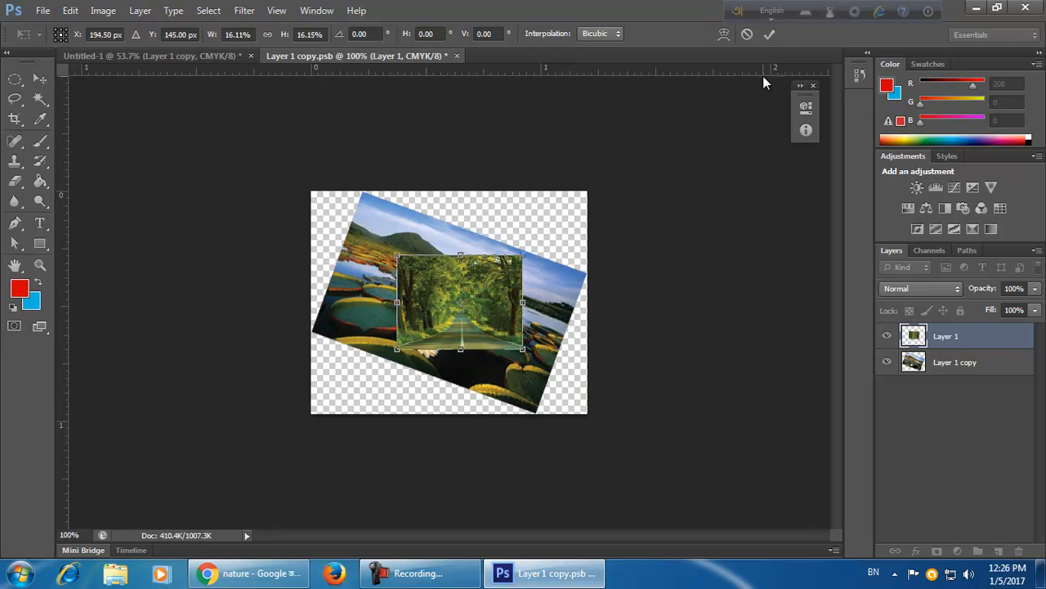
click(769, 34)
drag(986, 365, 1019, 551)
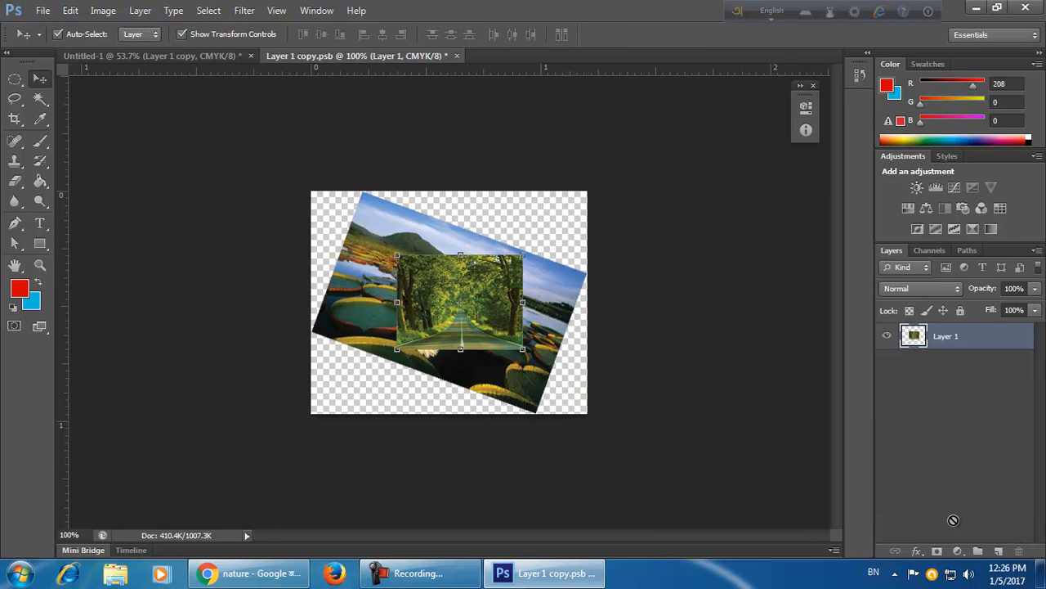
Rotate the road photo about 14 degrees and close the smart object document, saving it.
drag(524, 353, 544, 421)
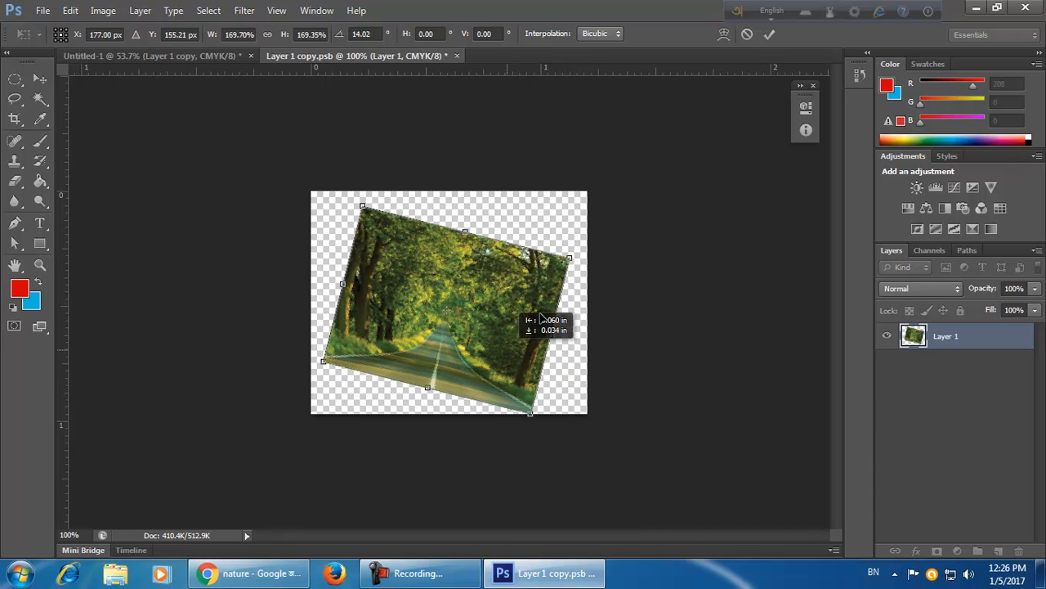
click(770, 34)
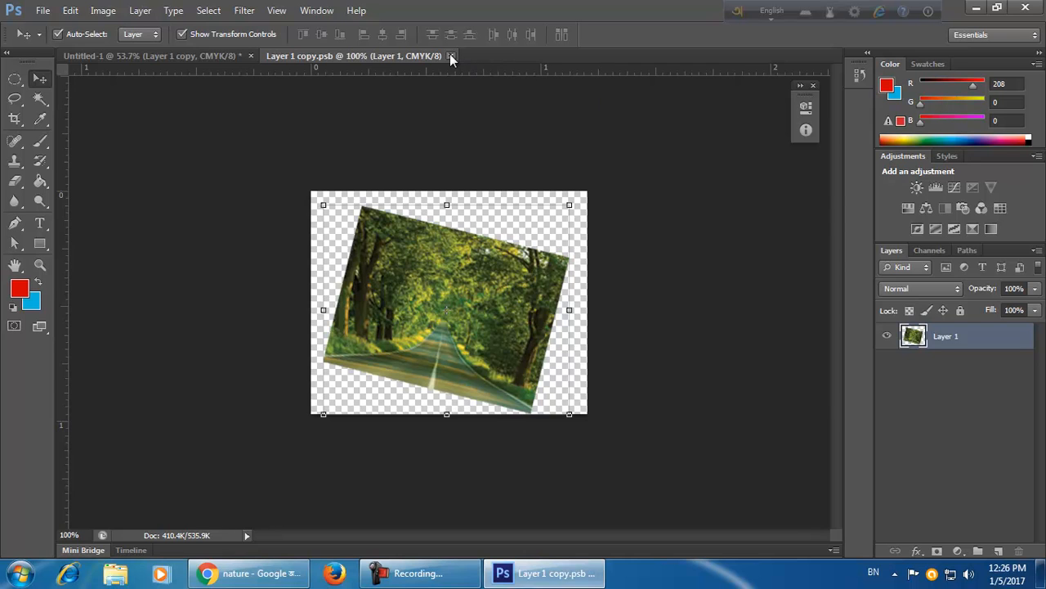
click(450, 56)
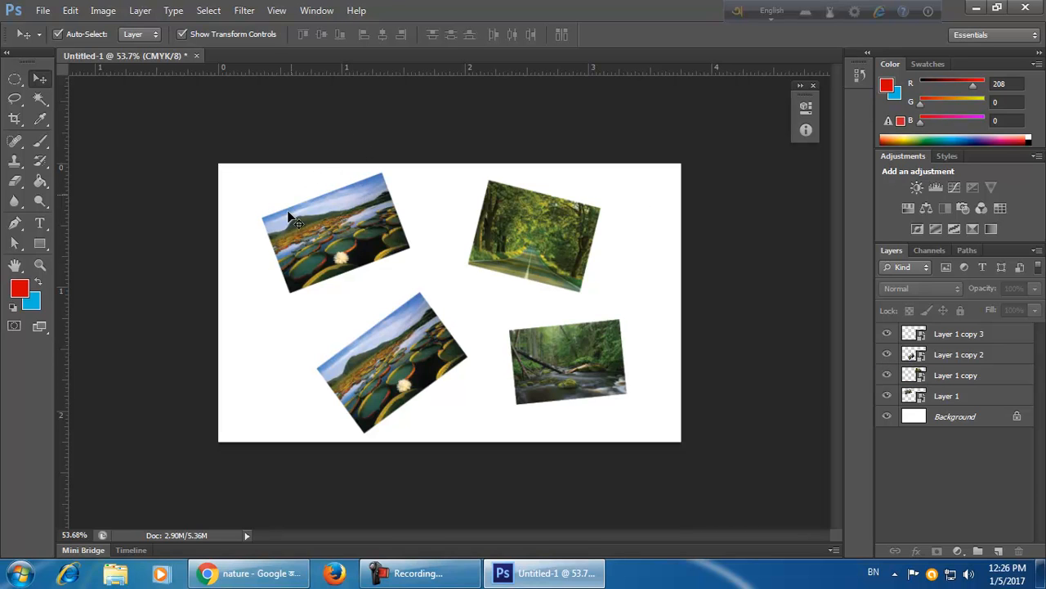
Select all four photo layers on the card and delete them.
drag(260, 169, 615, 481)
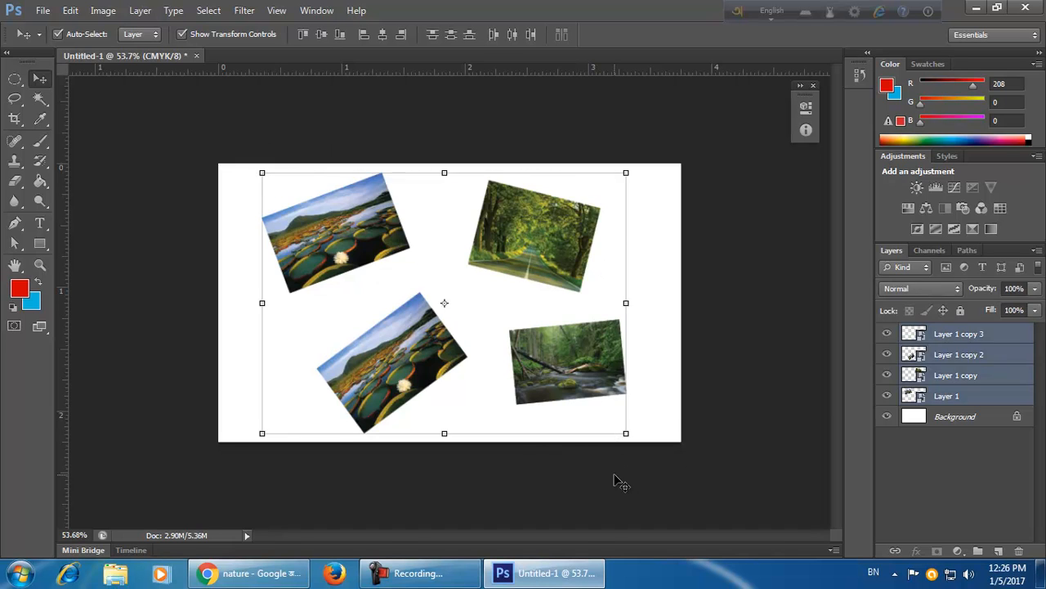
key(Delete)
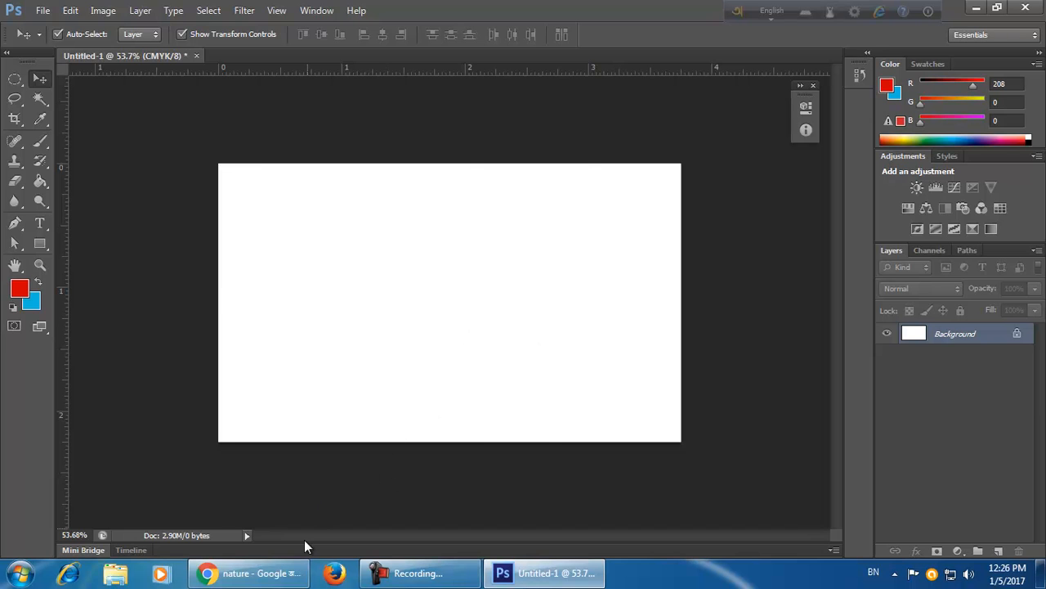
Copy the tree-lined road photo from the browser again.
click(262, 574)
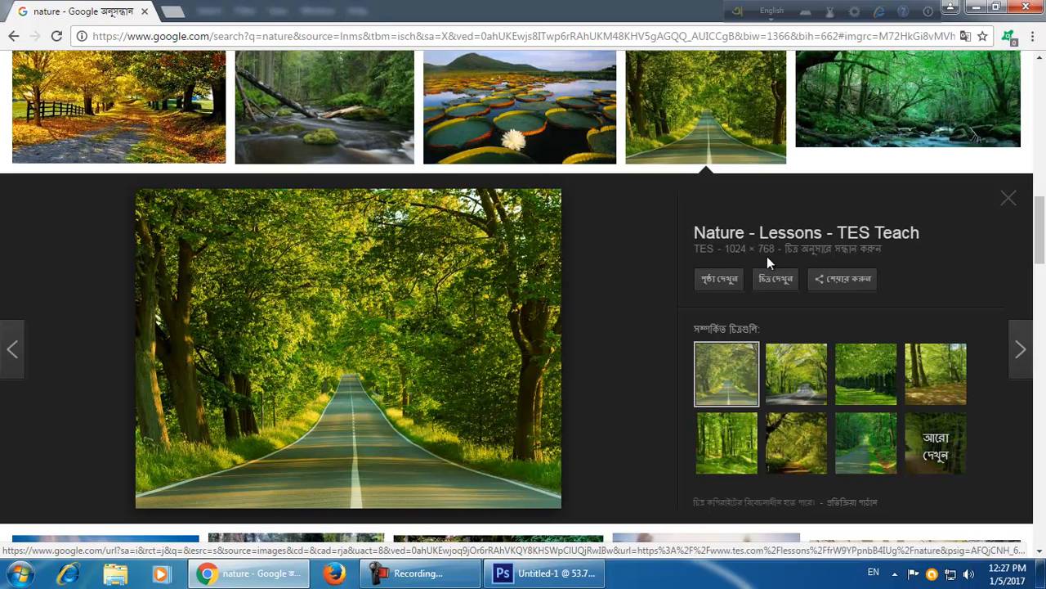
right_click(450, 352)
click(538, 261)
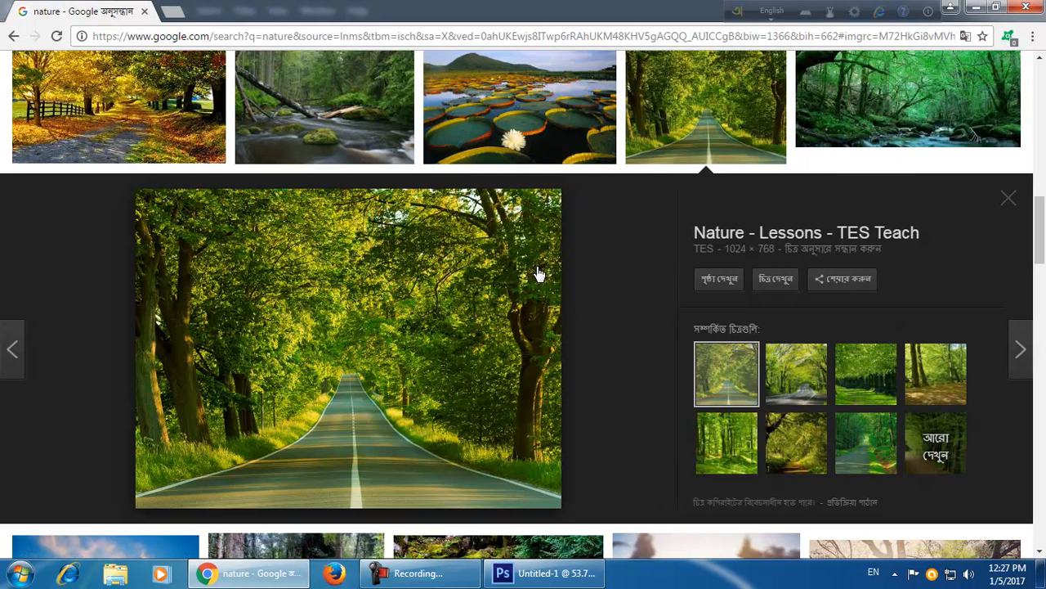
click(529, 580)
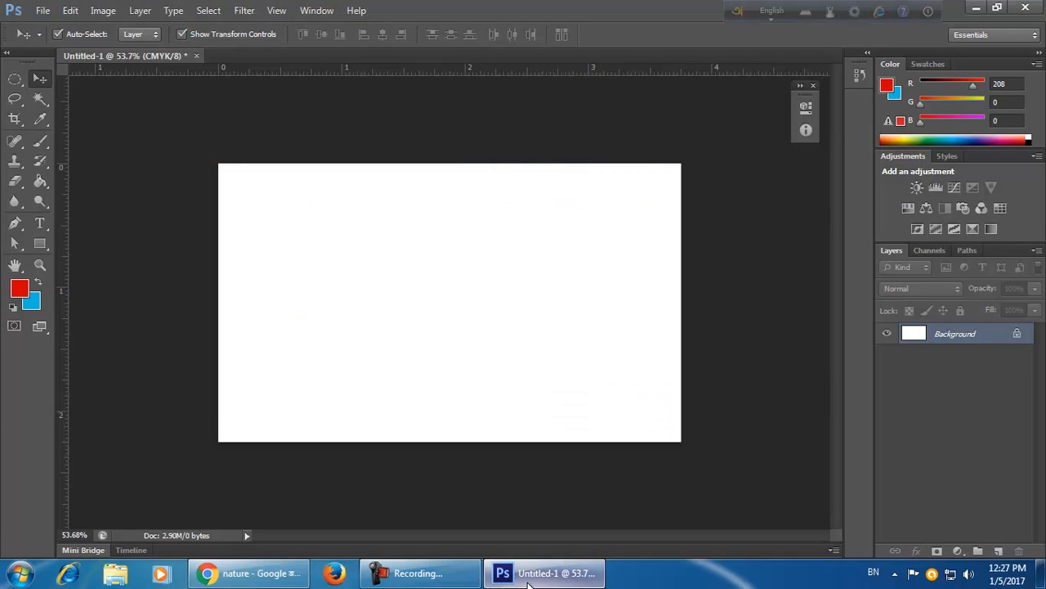
Create a new 1024 by 768 pixel document from the clipboard and paste the road photo.
click(48, 11)
click(47, 27)
click(365, 198)
click(363, 218)
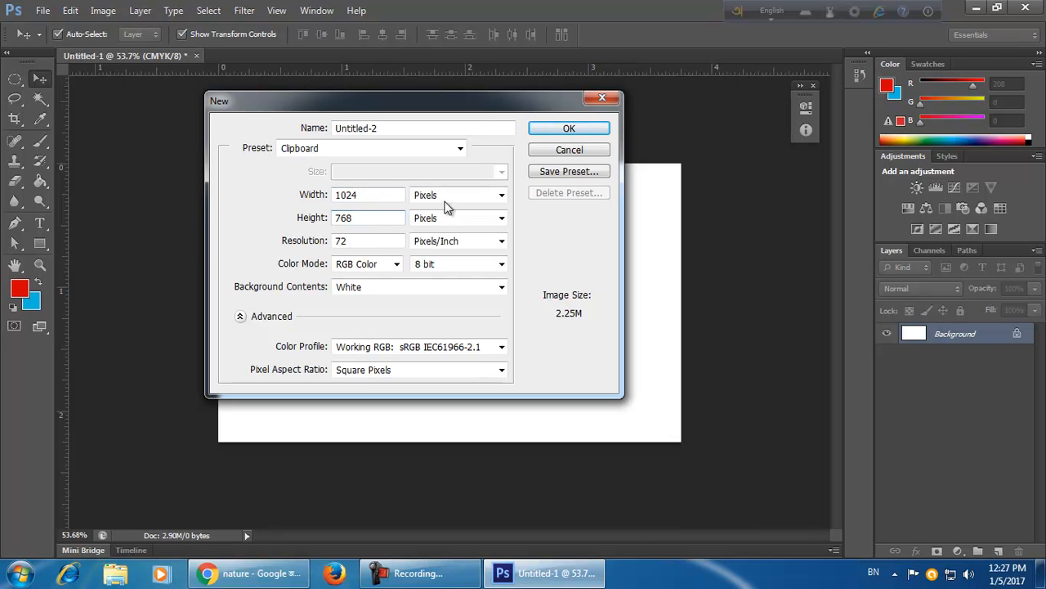
click(569, 129)
key(ctrl+v)
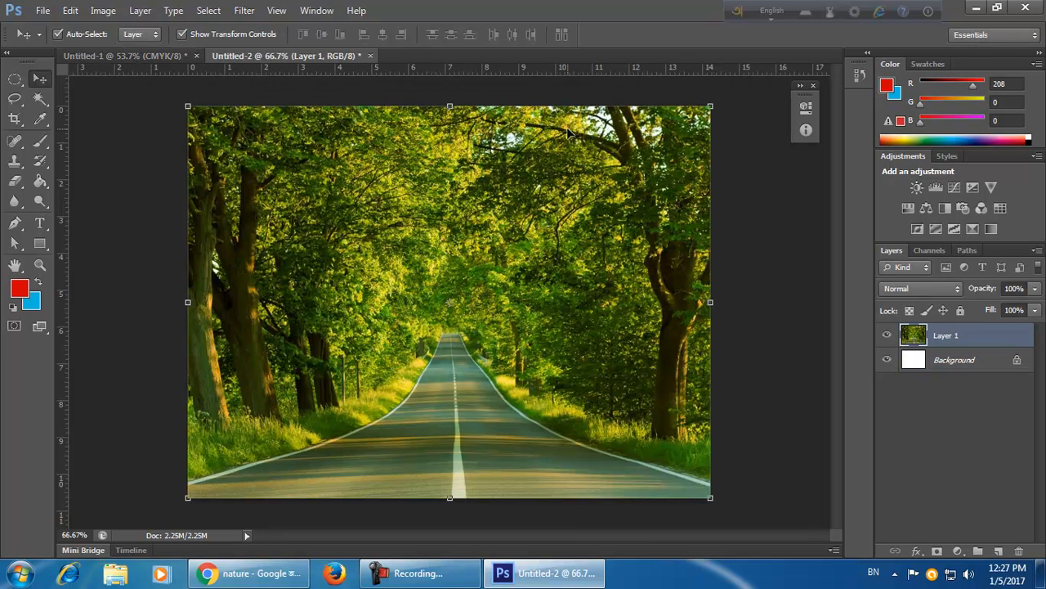
Close the road photo document without saving its changes.
click(143, 54)
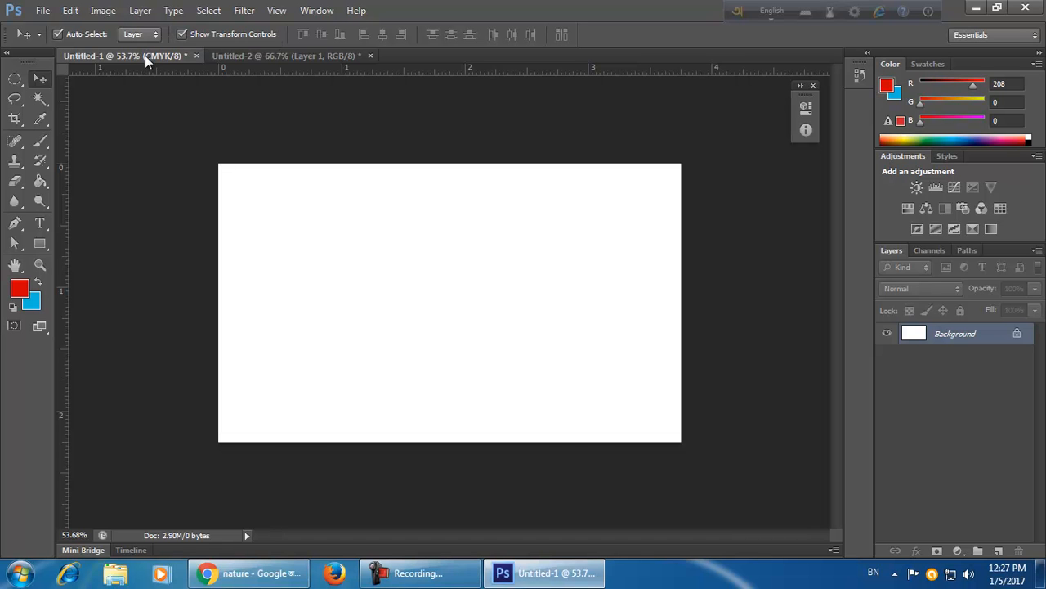
click(274, 55)
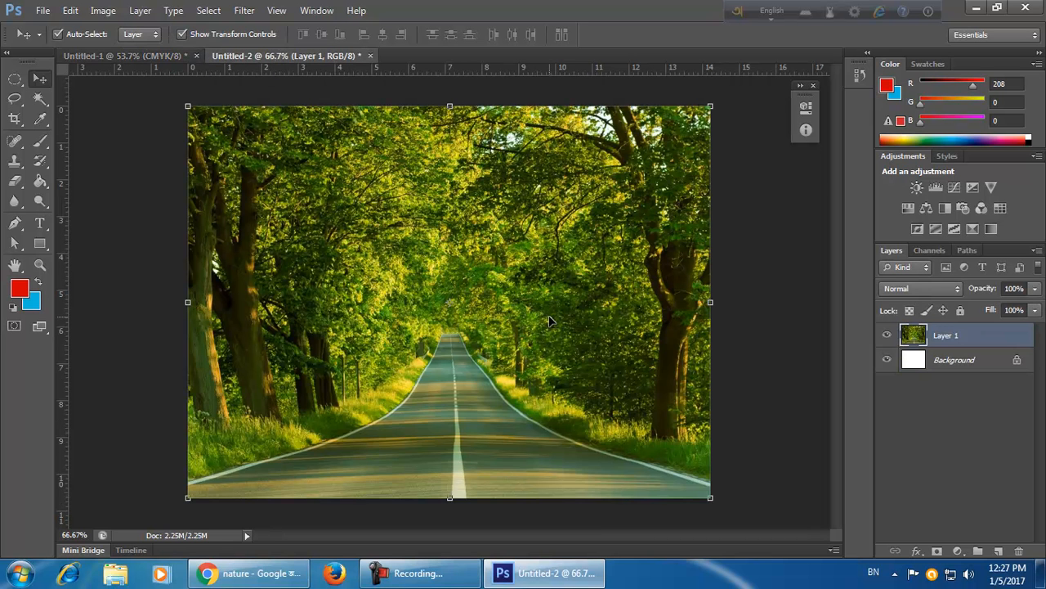
click(149, 55)
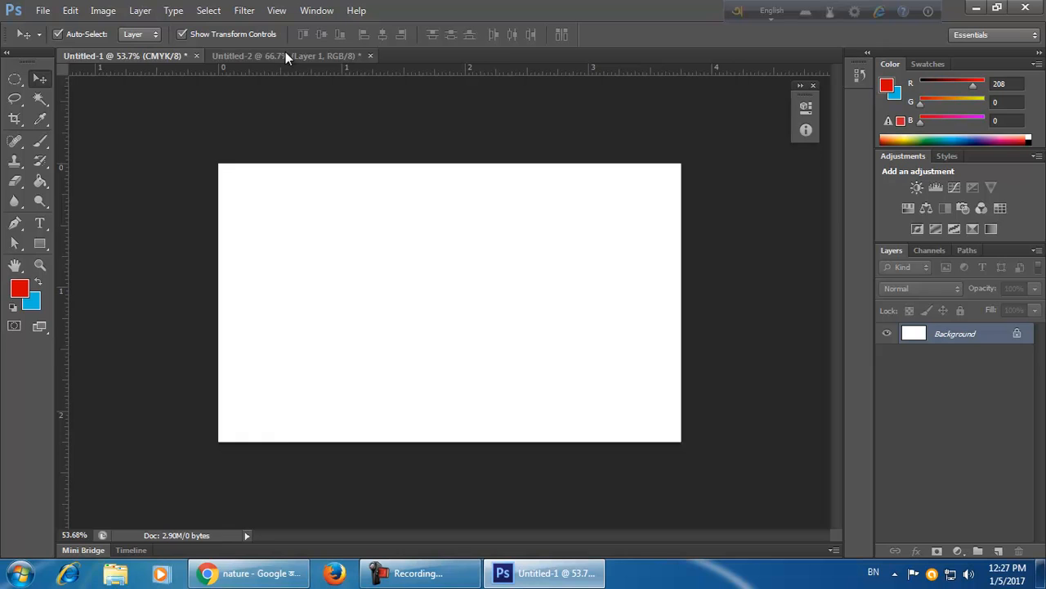
click(311, 54)
click(372, 56)
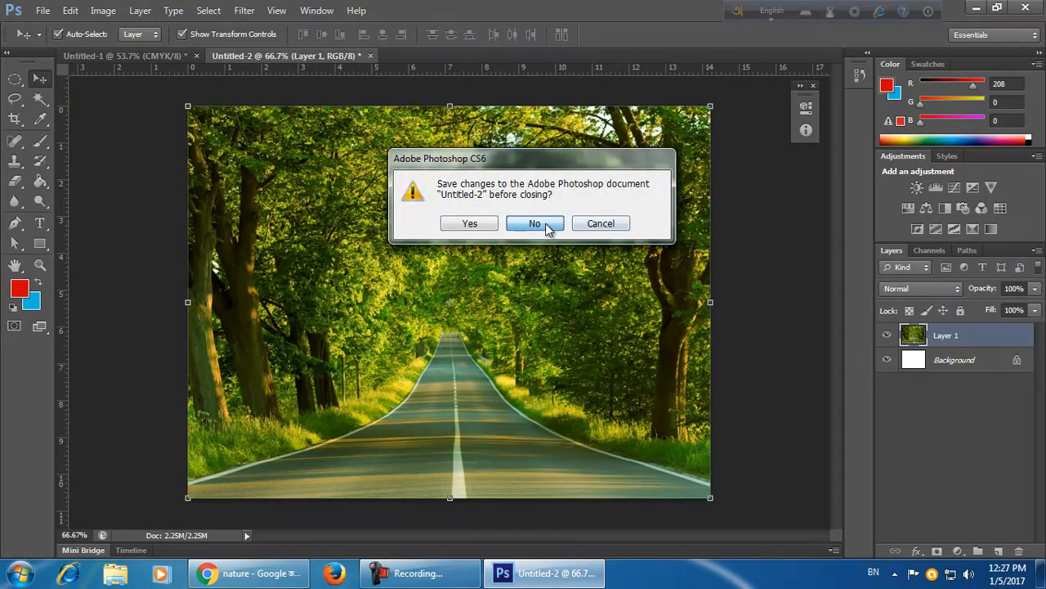
click(536, 223)
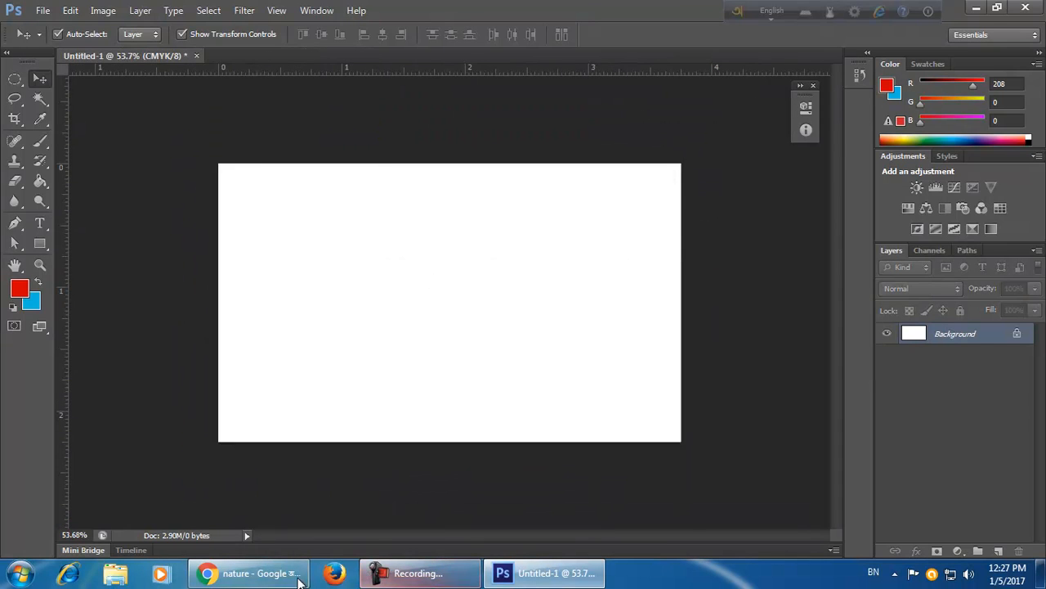
Copy the tree-lined road photo from the browser's image preview.
click(249, 574)
click(249, 574)
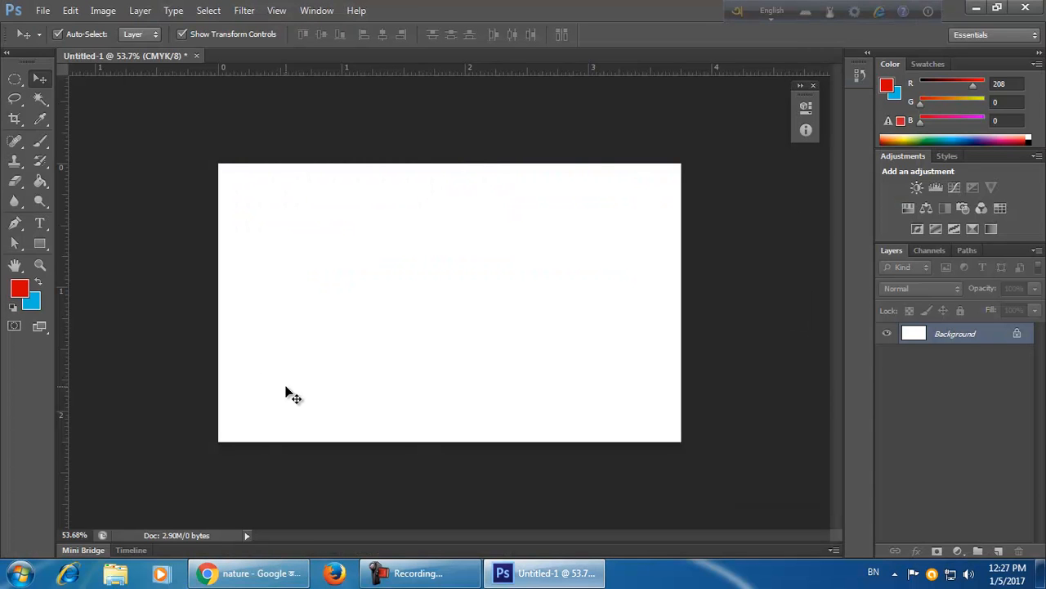
click(250, 573)
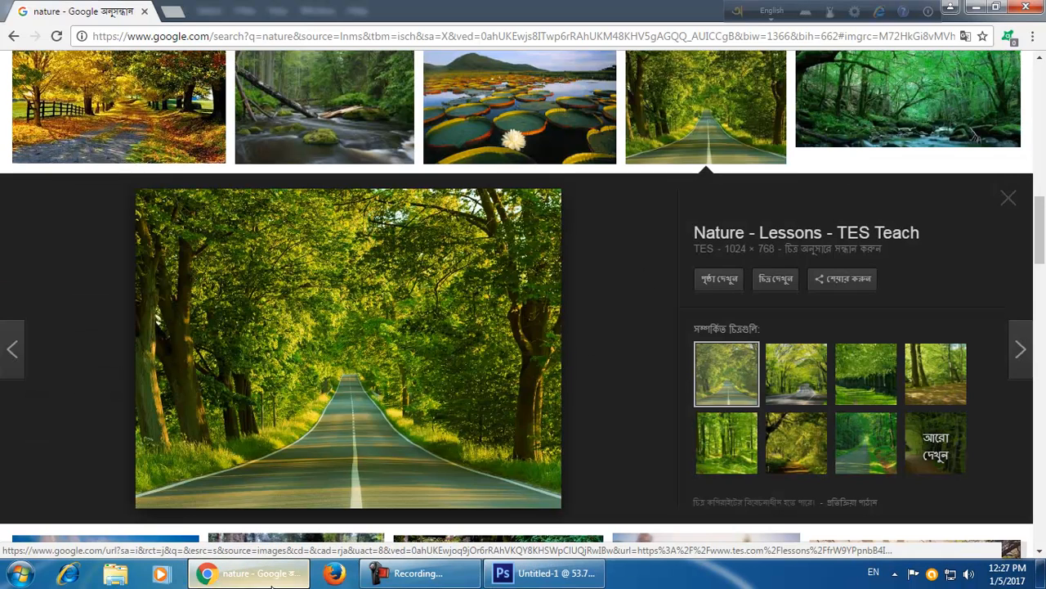
click(250, 573)
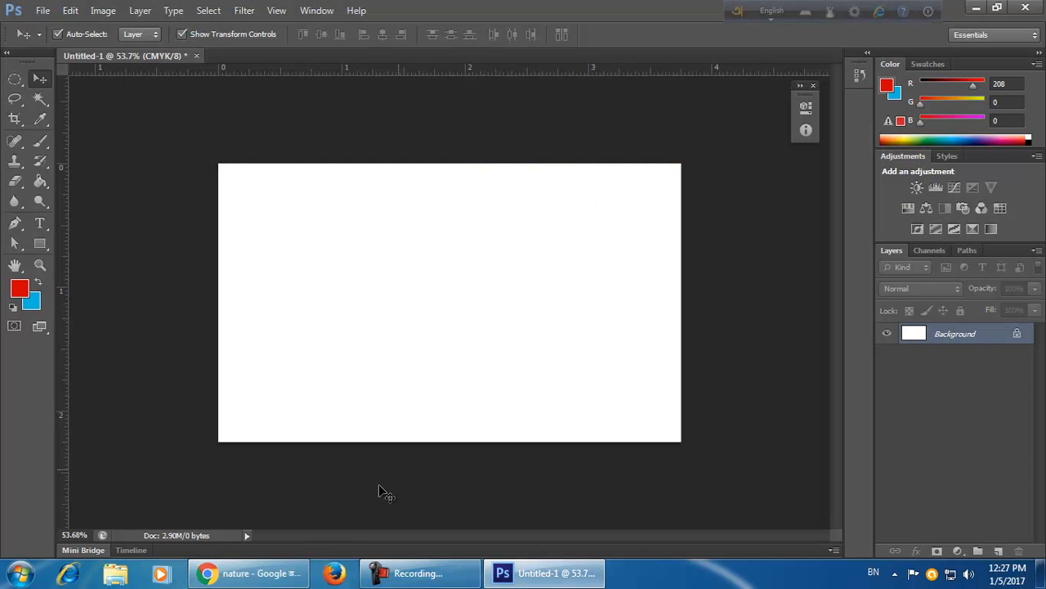
click(249, 573)
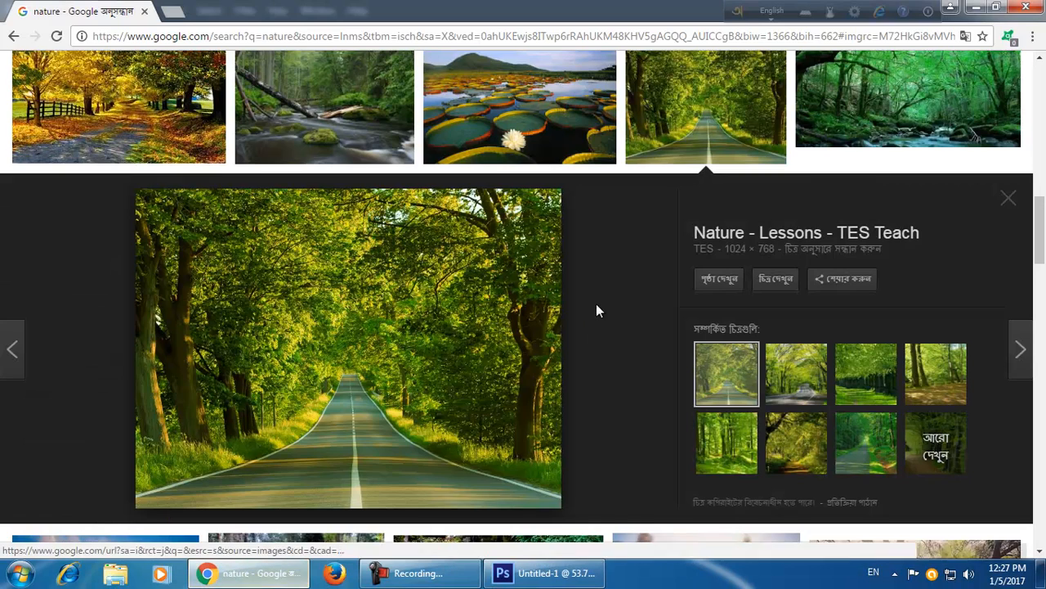
right_click(452, 325)
click(495, 481)
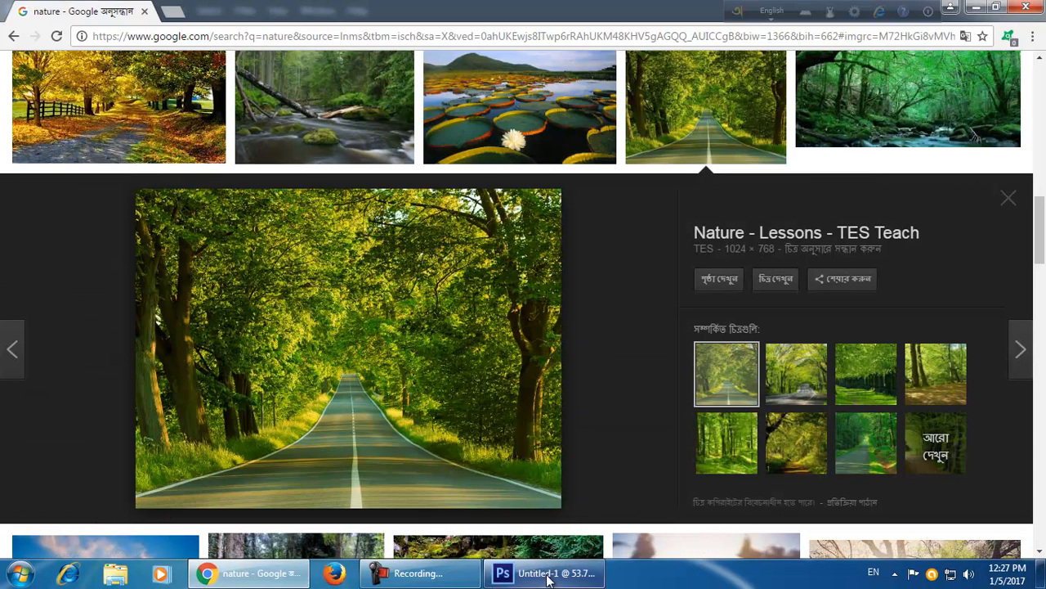
Paste the road photo into the business card document.
click(544, 573)
click(71, 11)
mouse_move(34, 11)
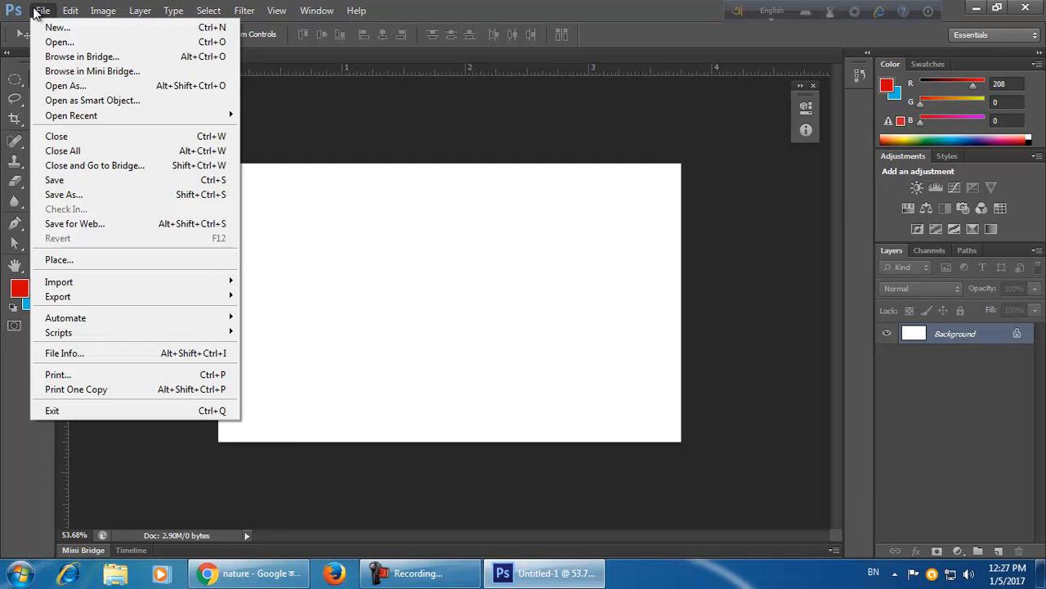
mouse_move(70, 11)
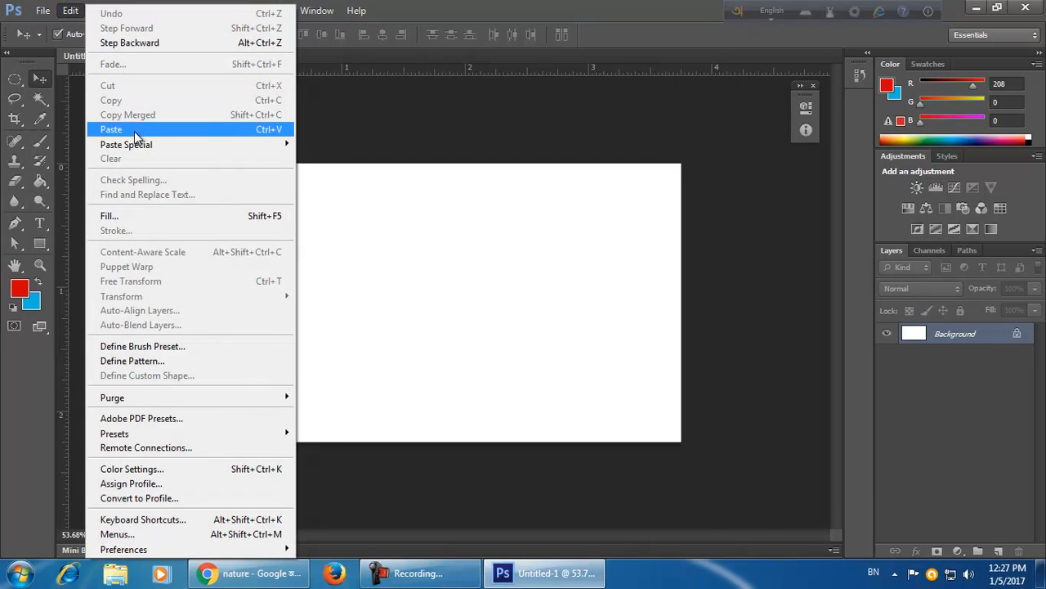
click(134, 131)
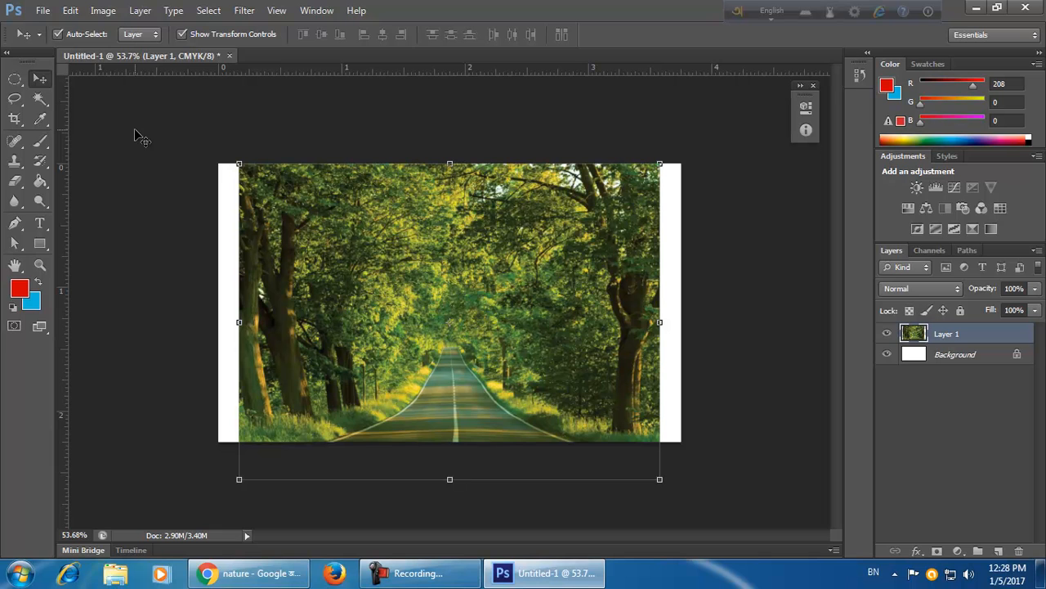
Shrink the pasted photo to about half size toward the card's left side, then delete its layer.
drag(660, 480, 576, 389)
drag(529, 383, 425, 366)
click(771, 34)
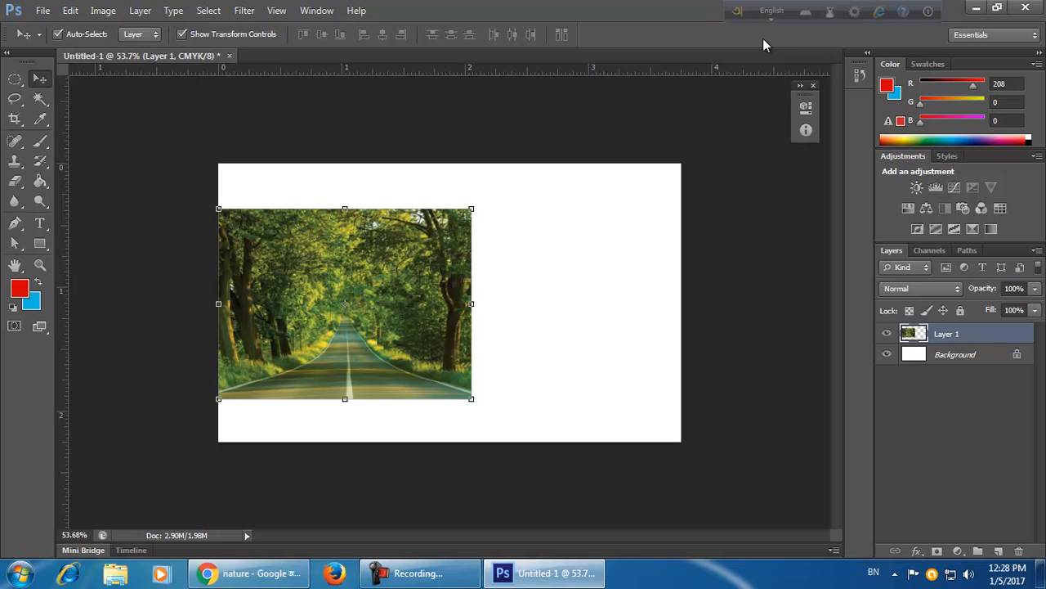
key(Delete)
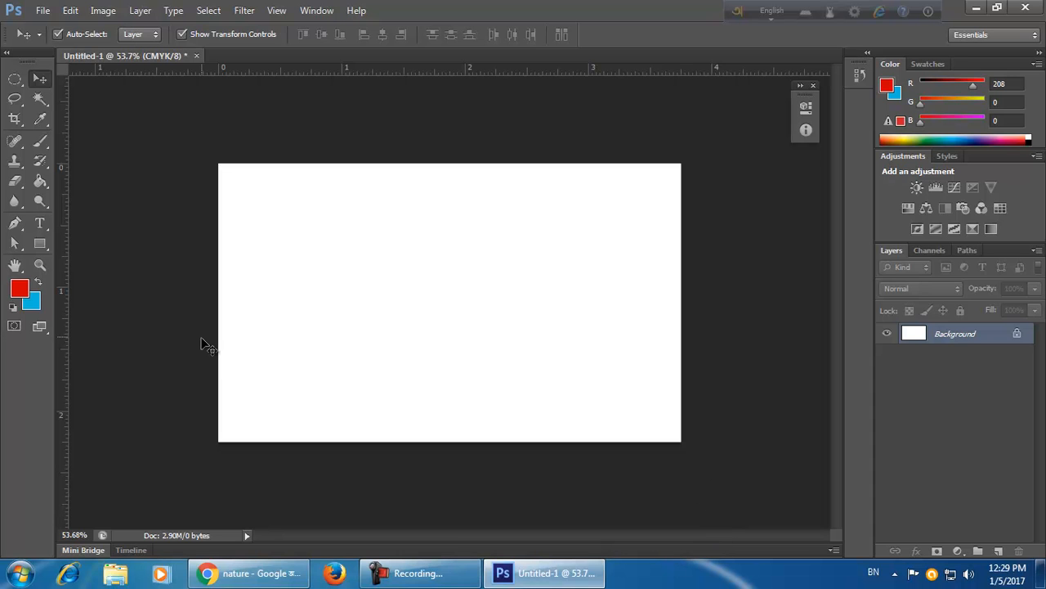
Close the card without saving and create a new 1024 by 768 pixel document from the clipboard preset.
click(196, 55)
click(515, 226)
click(42, 12)
click(56, 27)
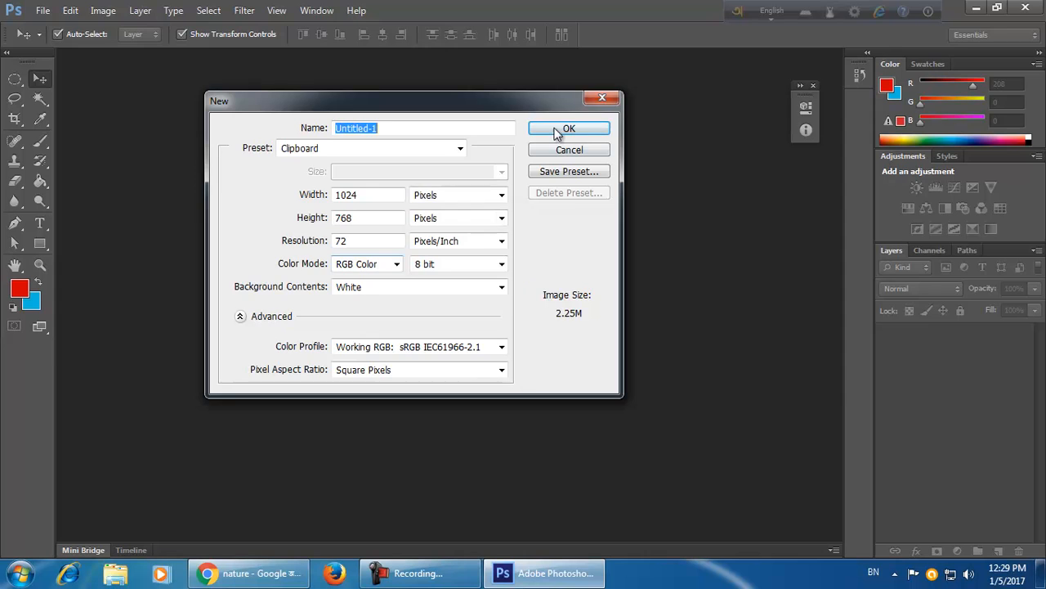
click(591, 130)
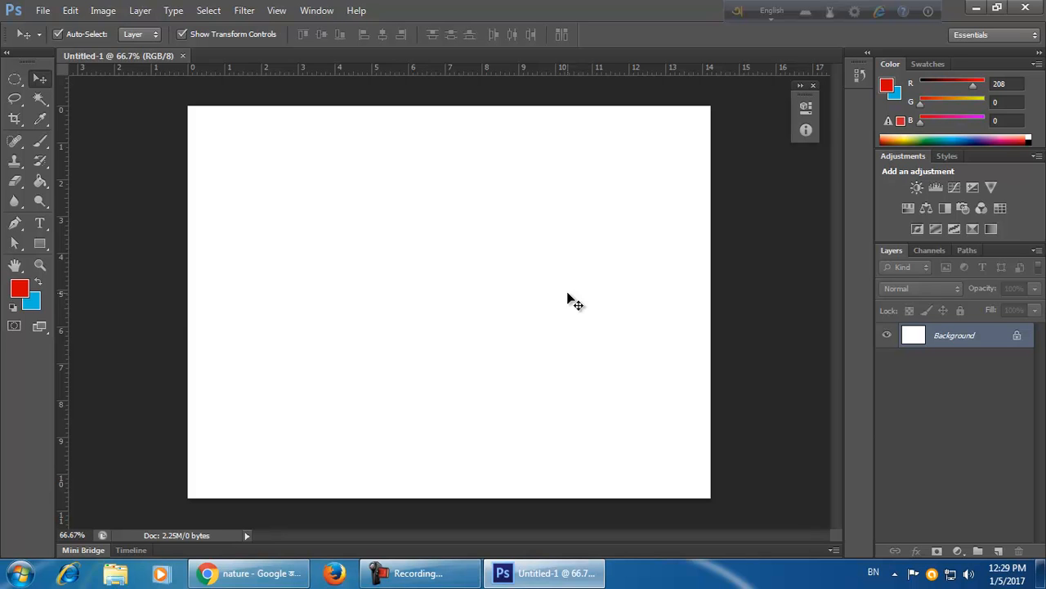
Convert the new document to CMYK Color mode, accepting the conversion profile.
click(105, 11)
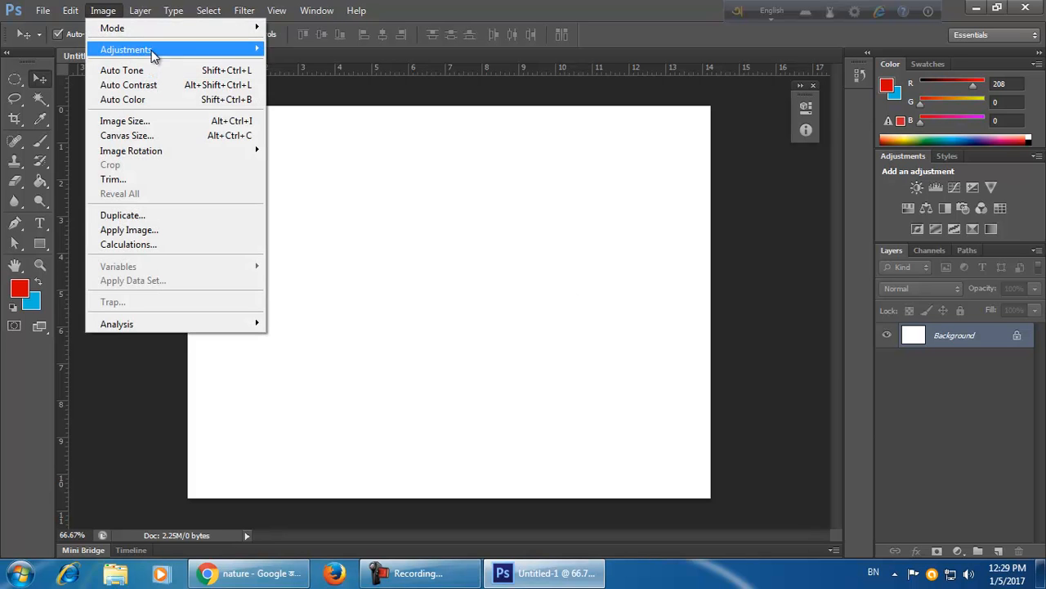
click(107, 12)
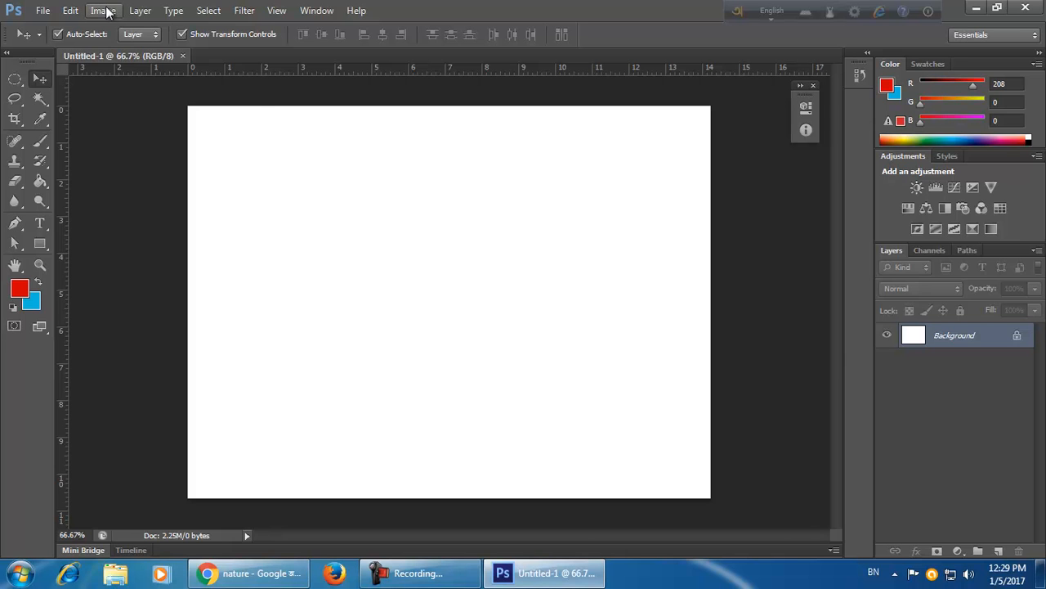
click(106, 10)
mouse_move(119, 29)
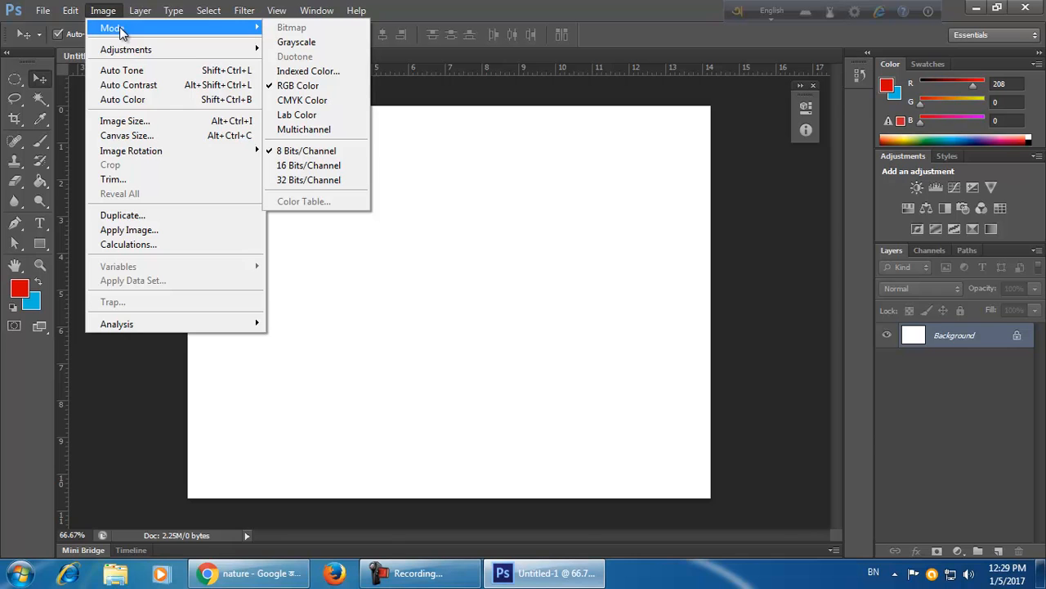
click(346, 99)
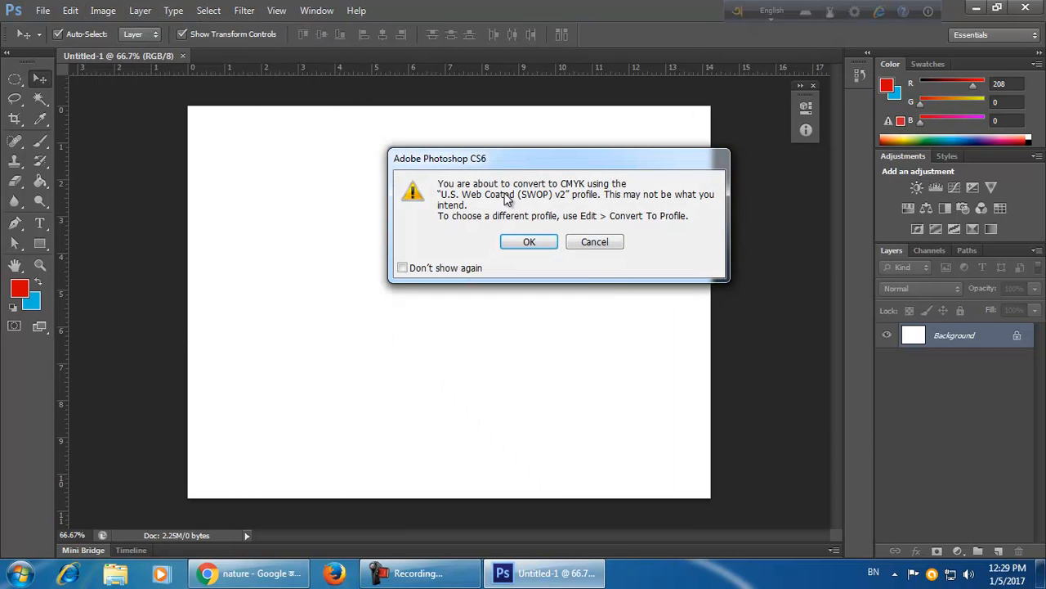
click(539, 244)
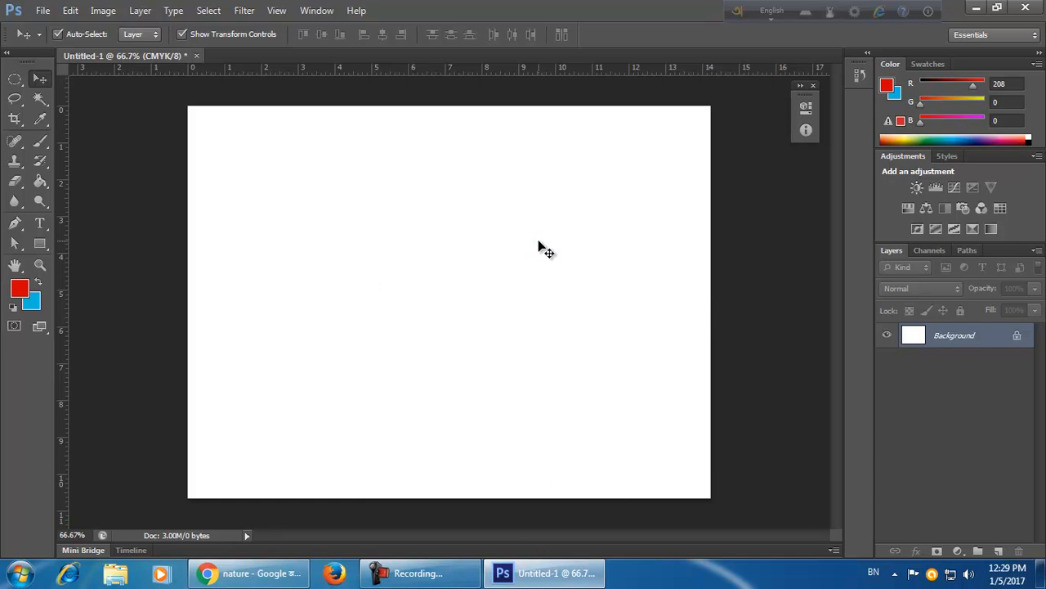
click(103, 11)
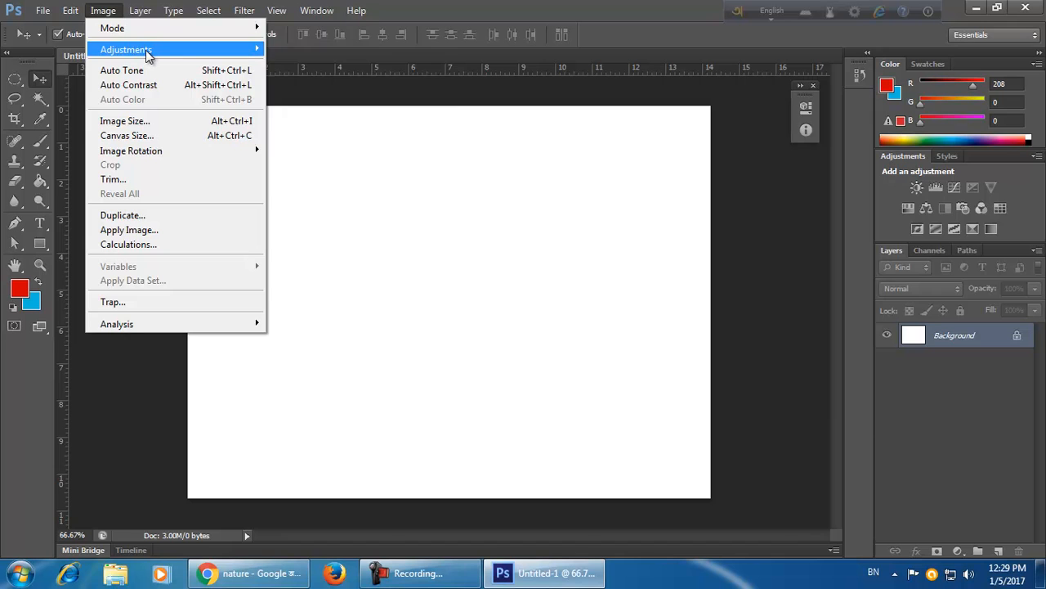
mouse_move(147, 30)
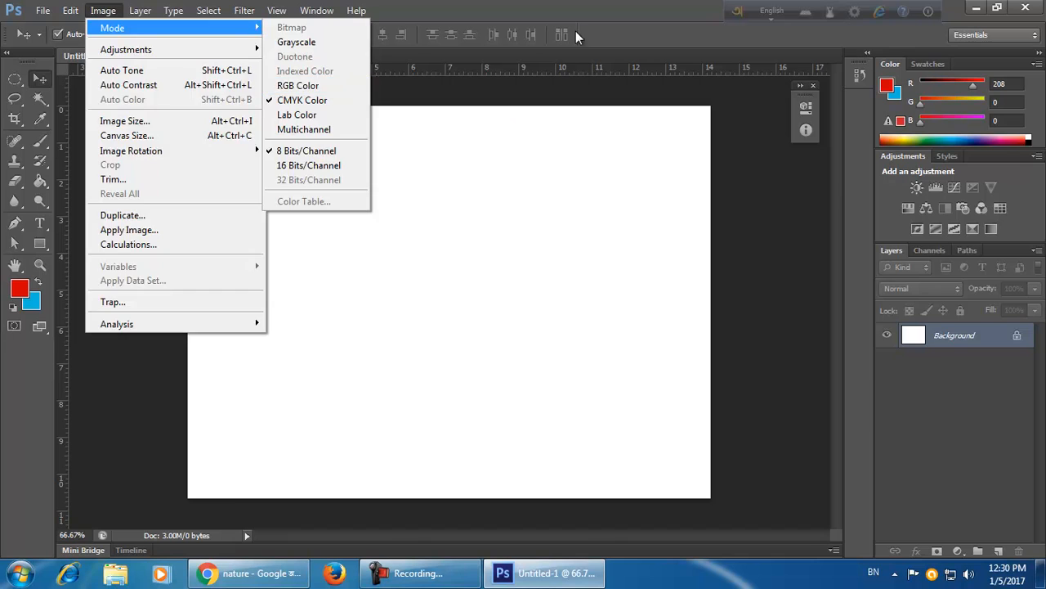
click(568, 7)
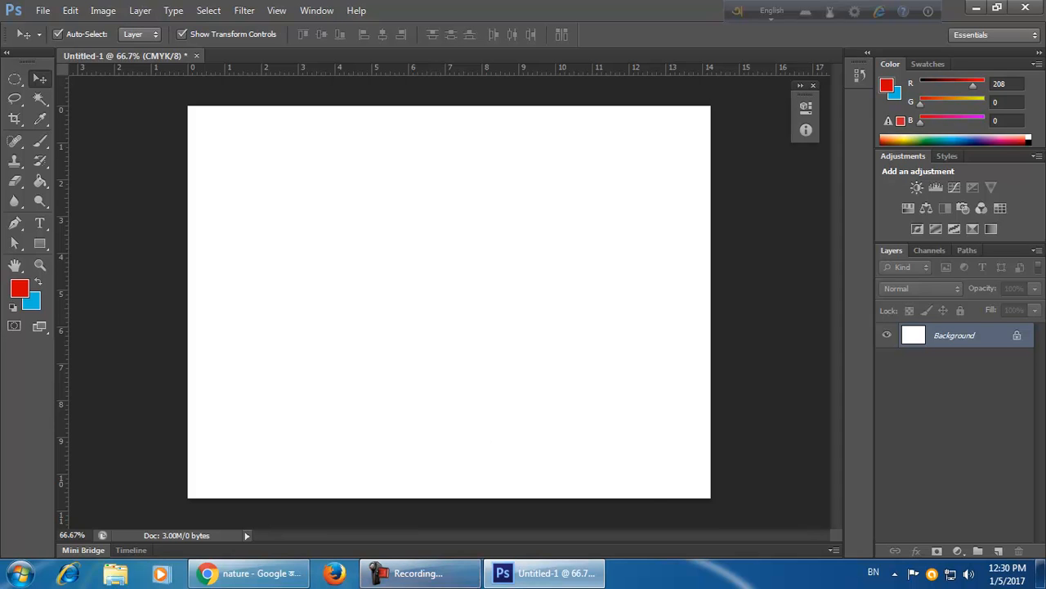
click(416, 573)
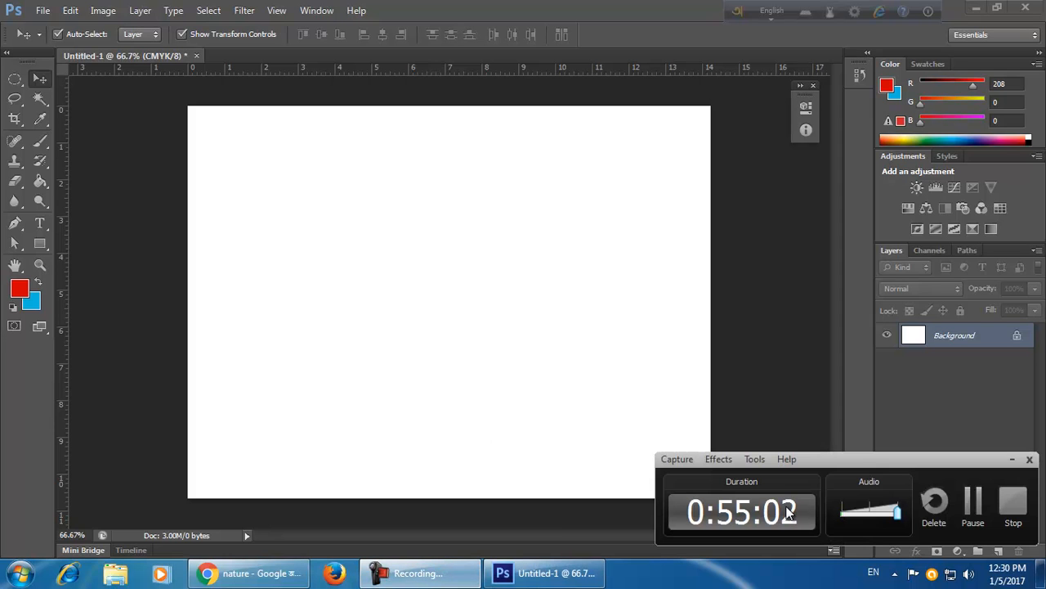
click(419, 576)
click(420, 577)
click(450, 584)
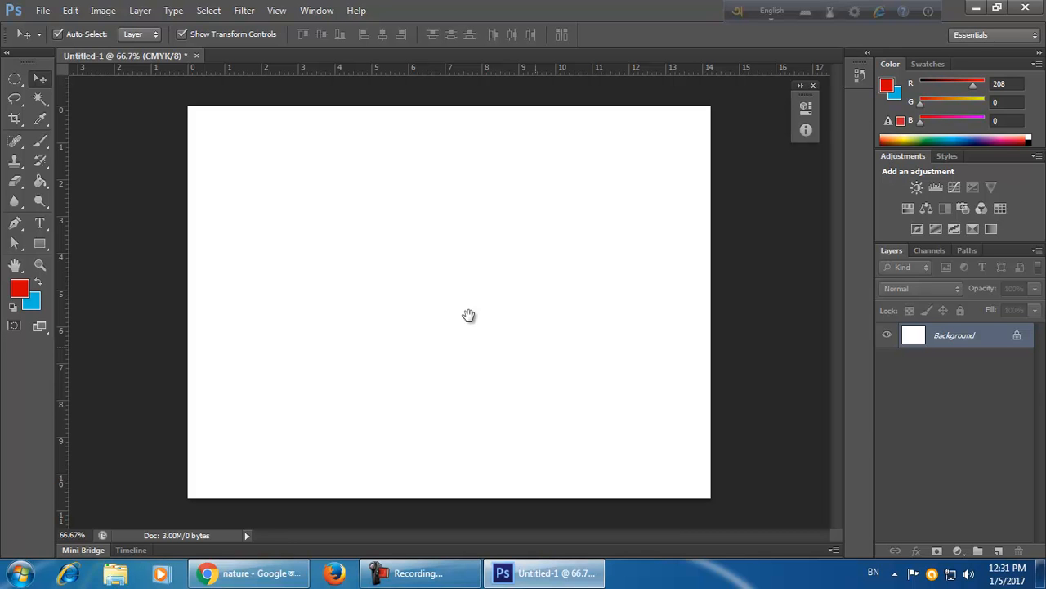
click(488, 442)
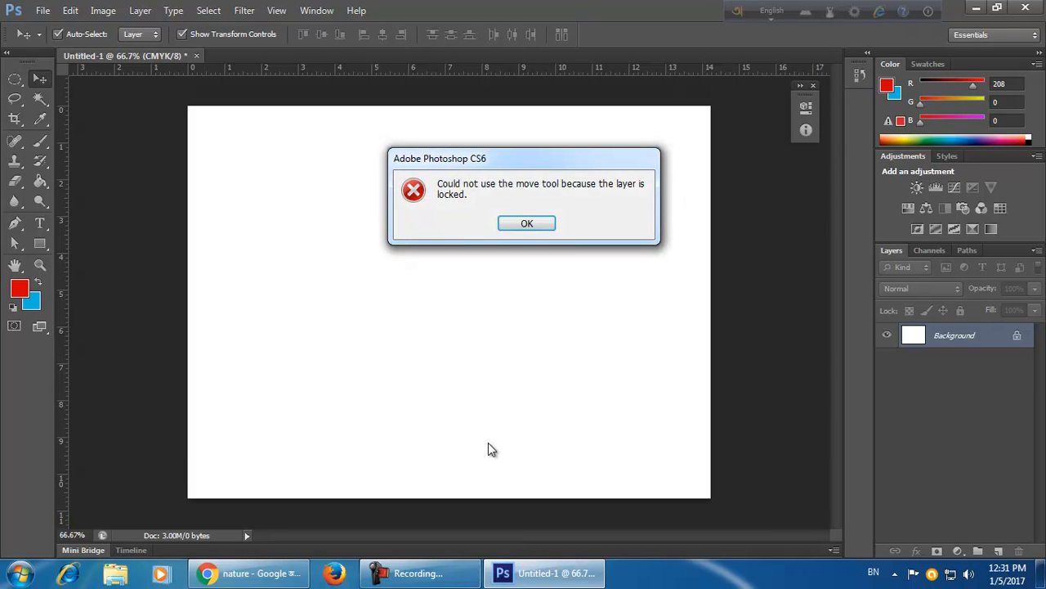
click(538, 224)
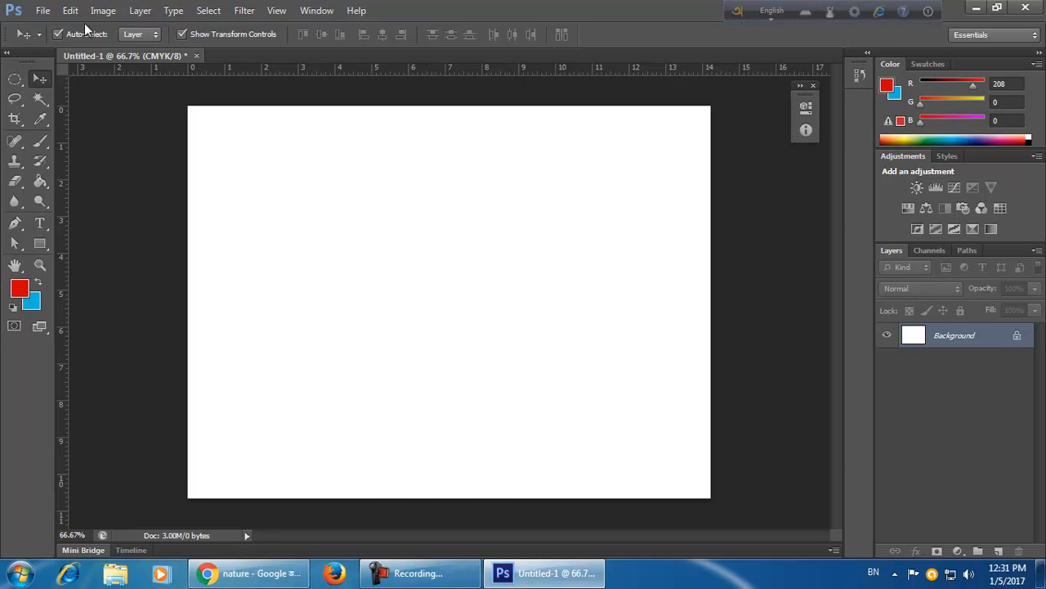
Copy the road photo once more from the browser's image preview.
click(250, 573)
right_click(399, 178)
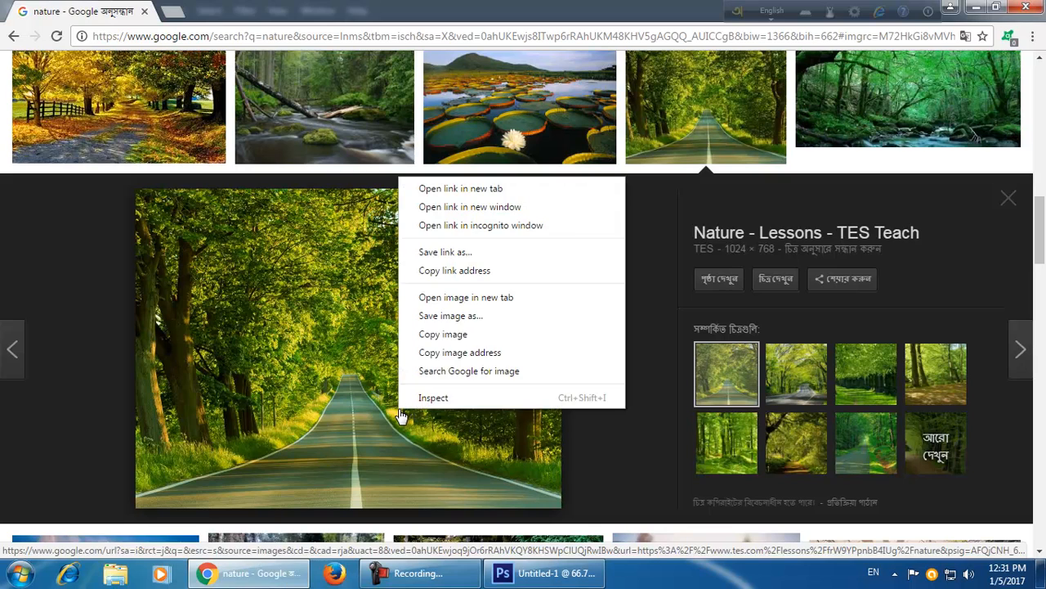
click(442, 334)
Create another new document from the clipboard preset and paste the road photo into it.
click(544, 574)
key(alt+f)
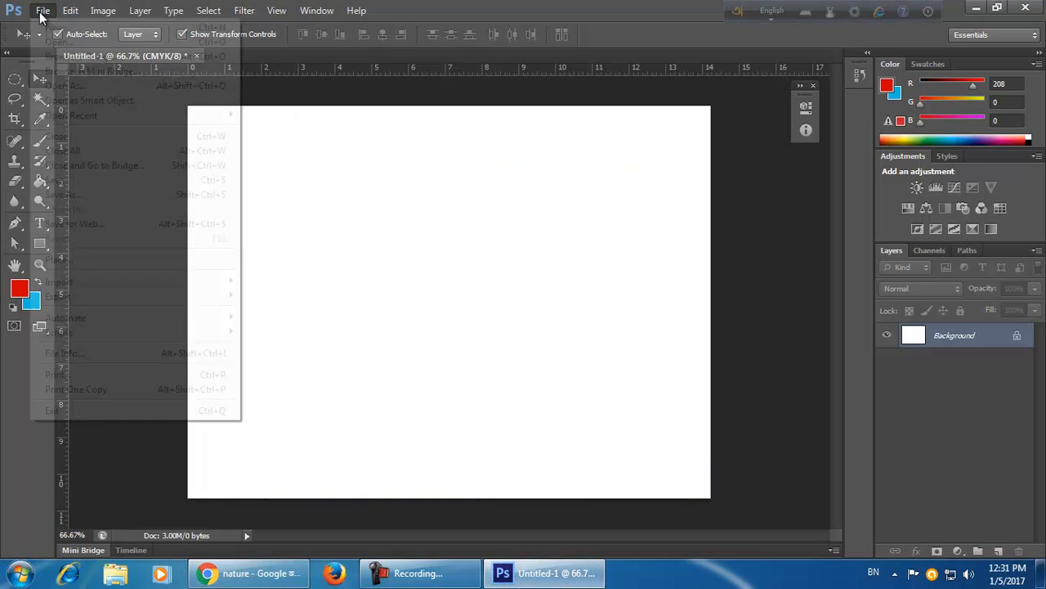
key(Return)
click(587, 131)
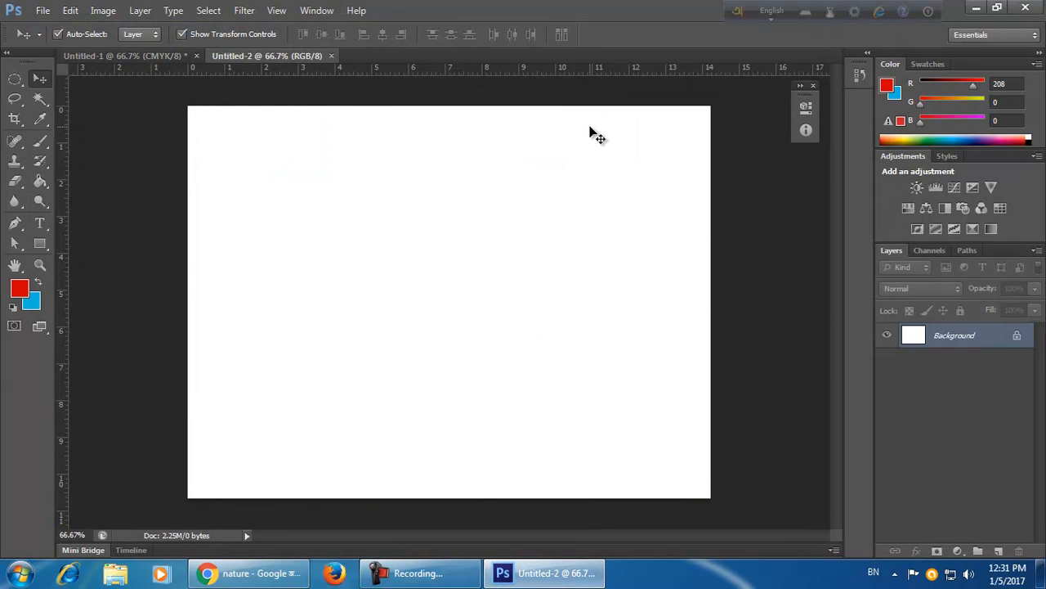
key(ctrl+v)
scroll(510, 349, up, 3)
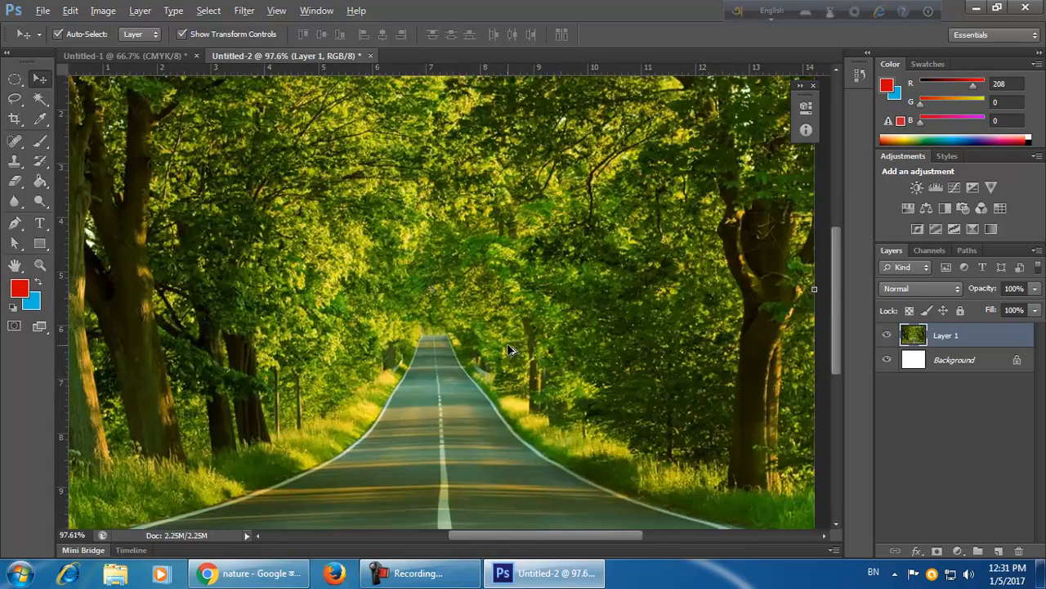
scroll(510, 349, up, 4)
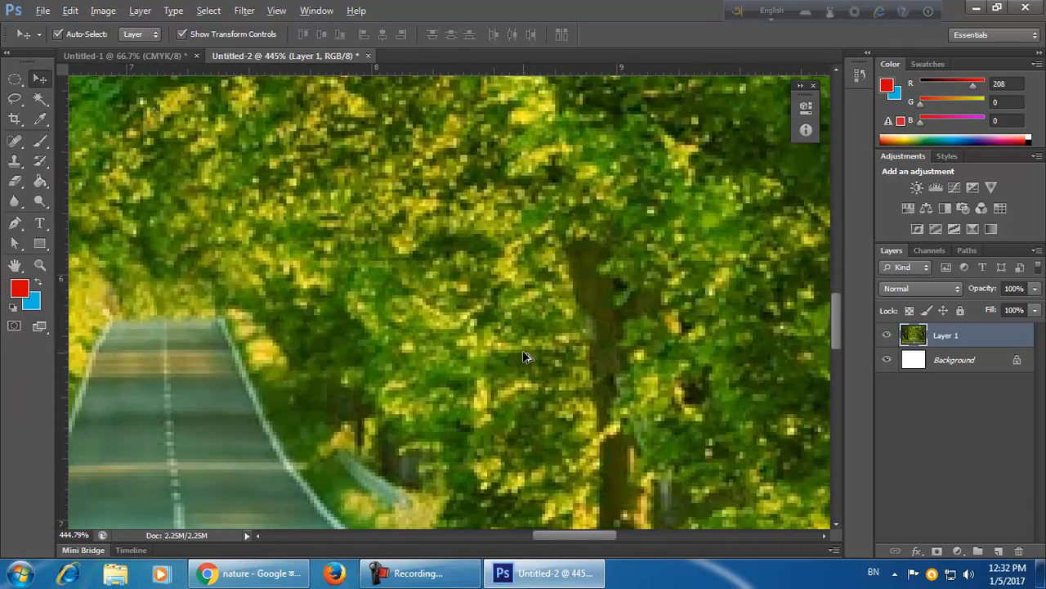
Zoom in and out on the pasted road photo to inspect its detail.
key(alt)
scroll(539, 354, down, 3)
scroll(539, 354, down, 4)
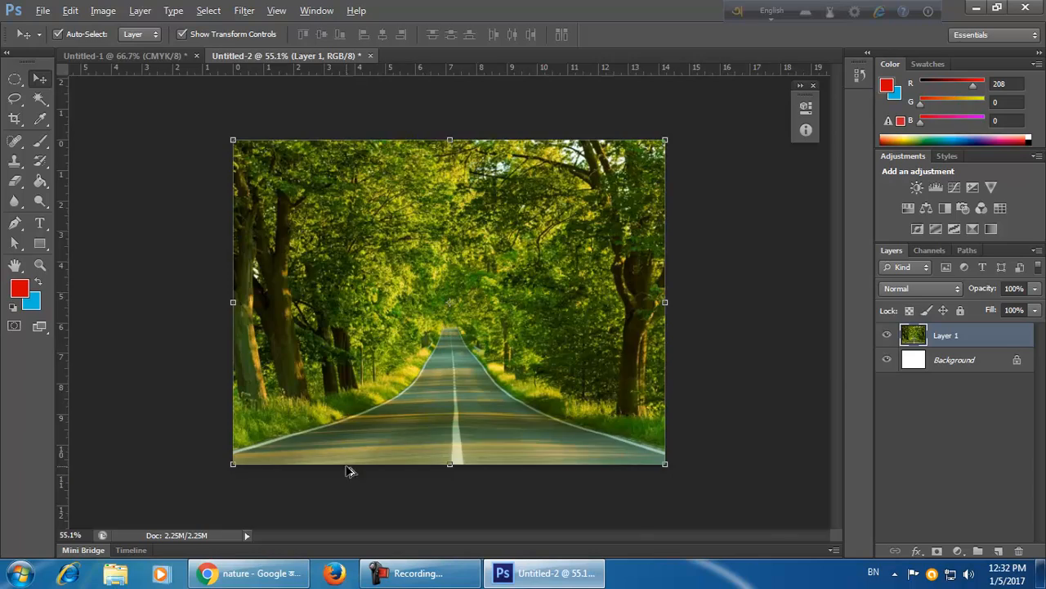
scroll(408, 461, up, 5)
key(alt)
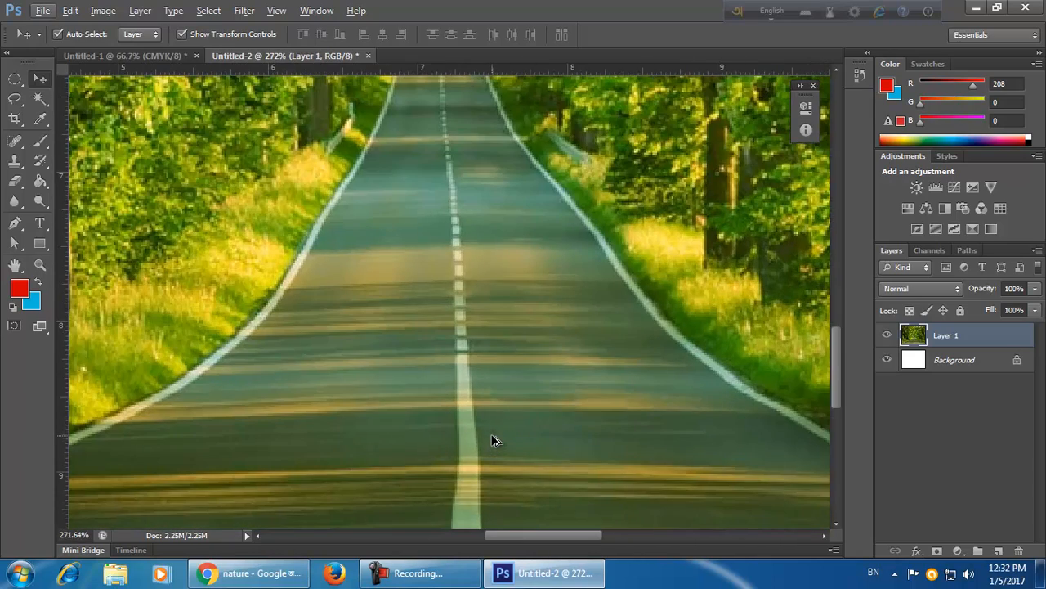
scroll(441, 441, up, 1)
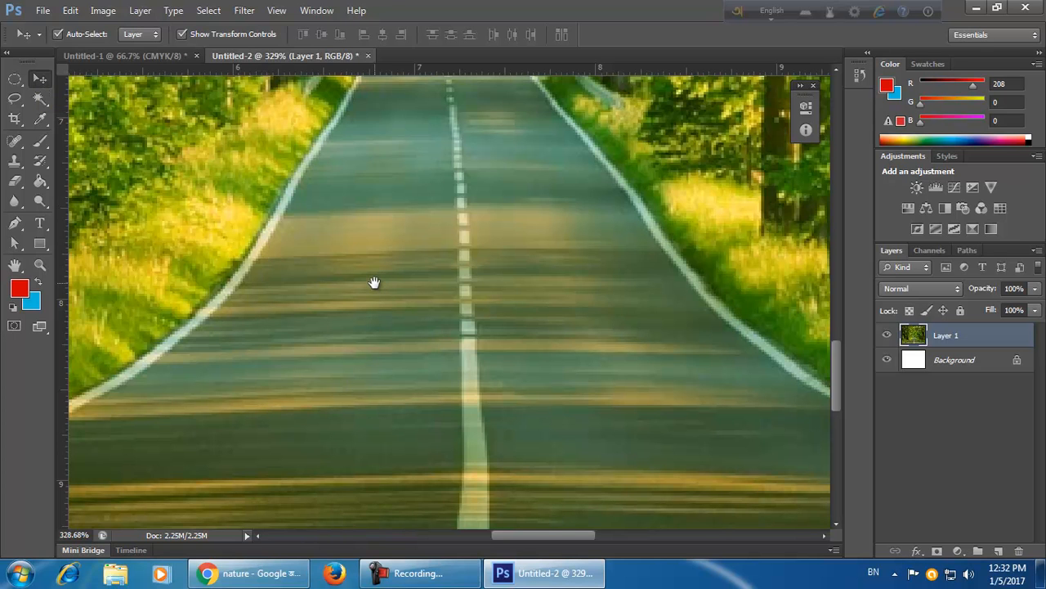
Pan around the magnified road photo to examine its pixels in different areas.
drag(264, 201, 623, 251)
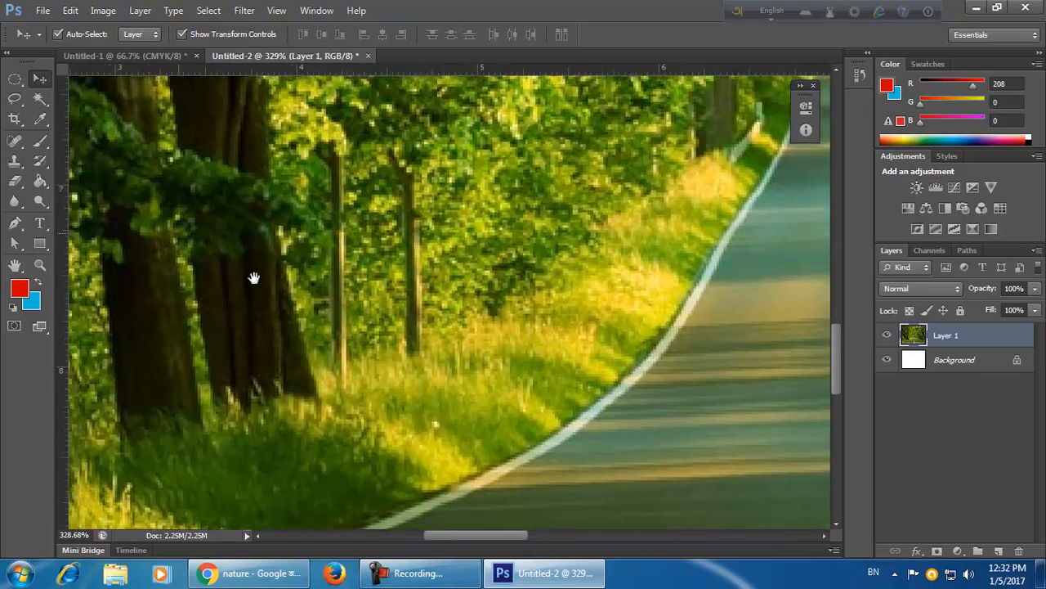
drag(249, 275, 444, 430)
drag(215, 202, 420, 409)
drag(366, 251, 271, 170)
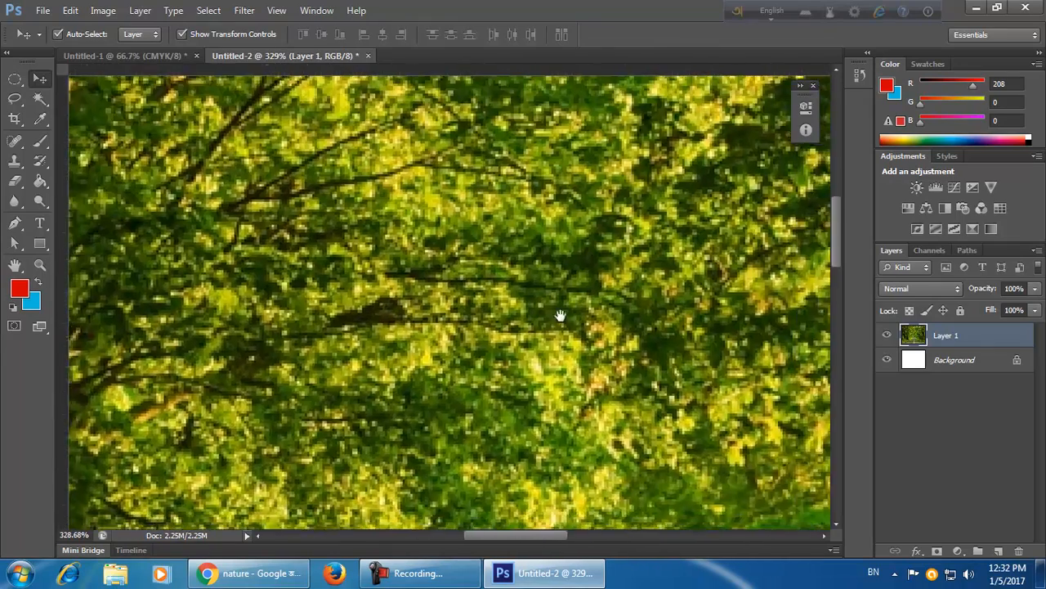
drag(561, 318, 406, 226)
drag(659, 406, 622, 299)
drag(666, 367, 596, 234)
drag(619, 380, 548, 287)
drag(601, 246, 635, 147)
drag(633, 366, 591, 194)
drag(590, 346, 327, 313)
drag(270, 167, 559, 281)
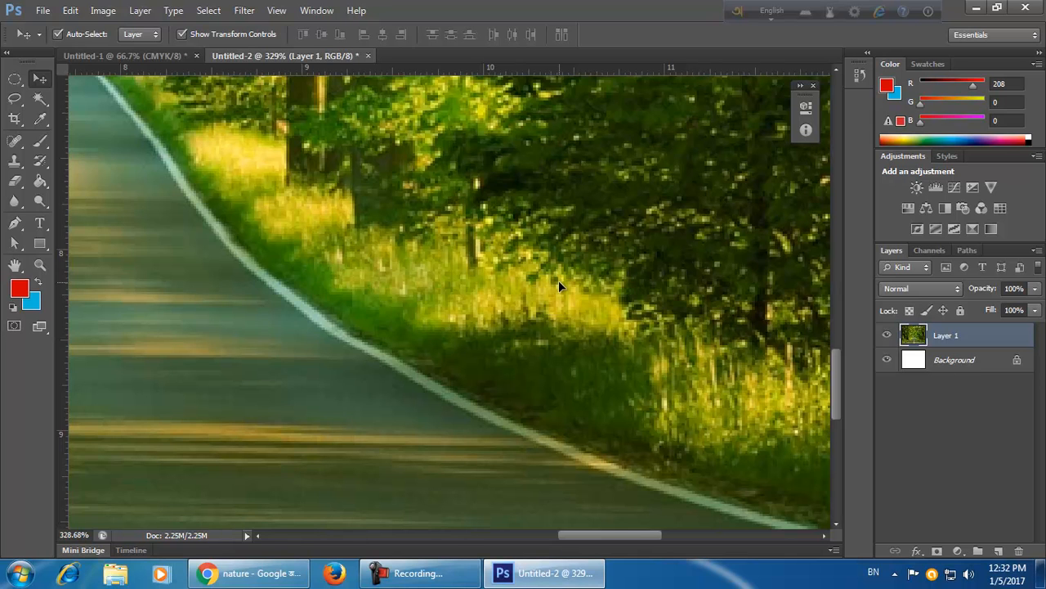
click(15, 265)
click(45, 77)
drag(464, 392, 549, 267)
scroll(550, 268, down, 6)
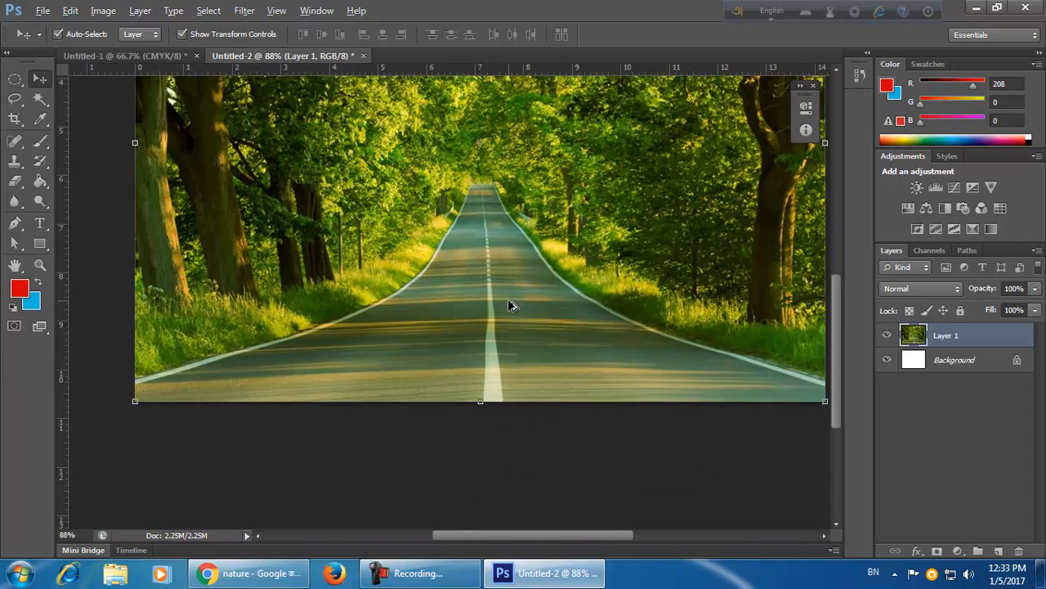
scroll(520, 307, up, 2)
drag(559, 275, 598, 409)
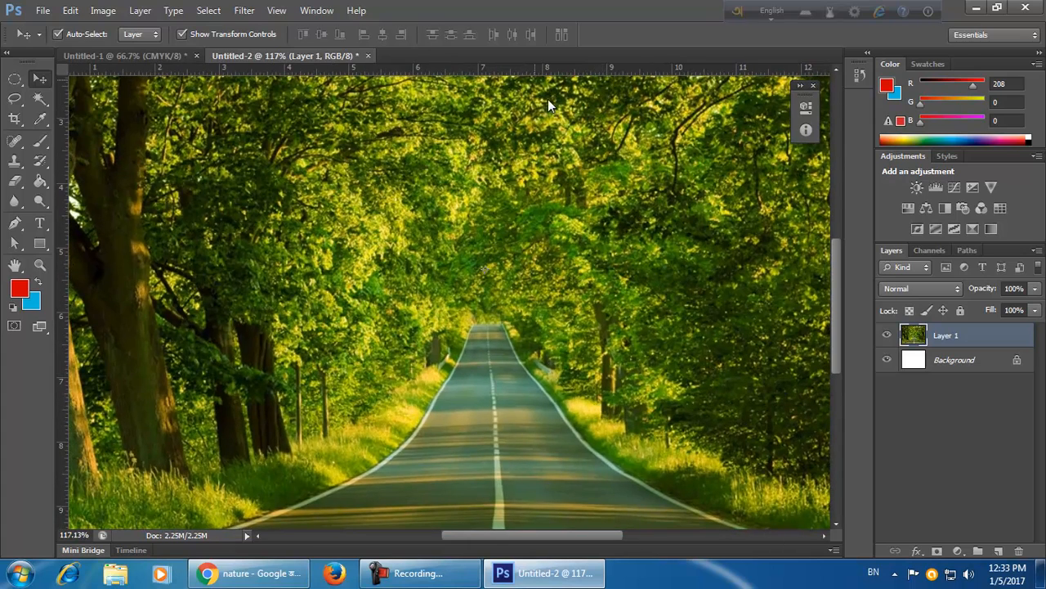
Close the road photo document without saving it.
click(366, 57)
click(535, 224)
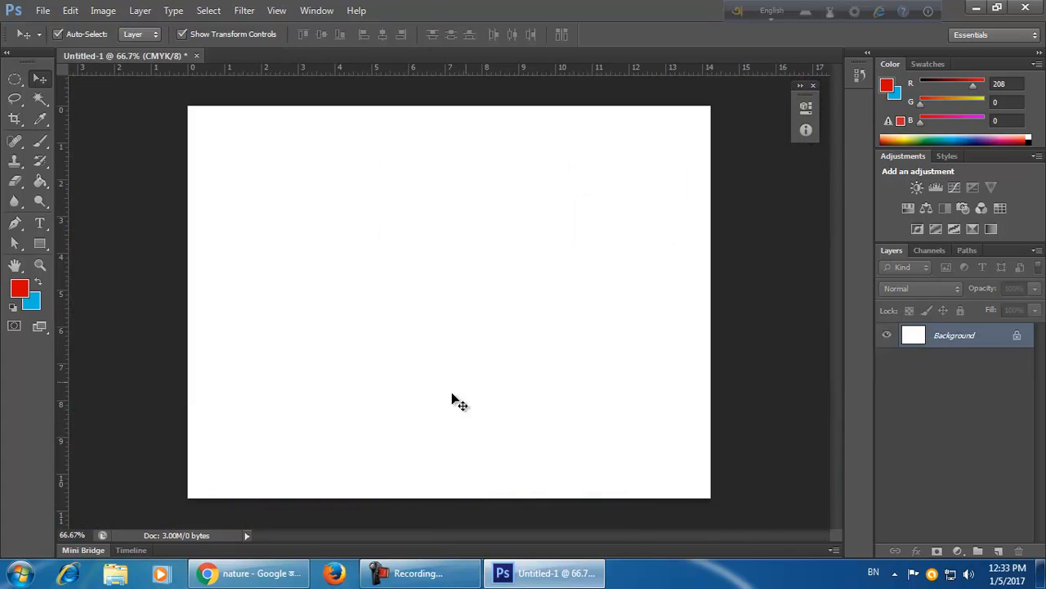
Search the browser's image results for profile photo.
click(245, 573)
scroll(215, 271, up, 12)
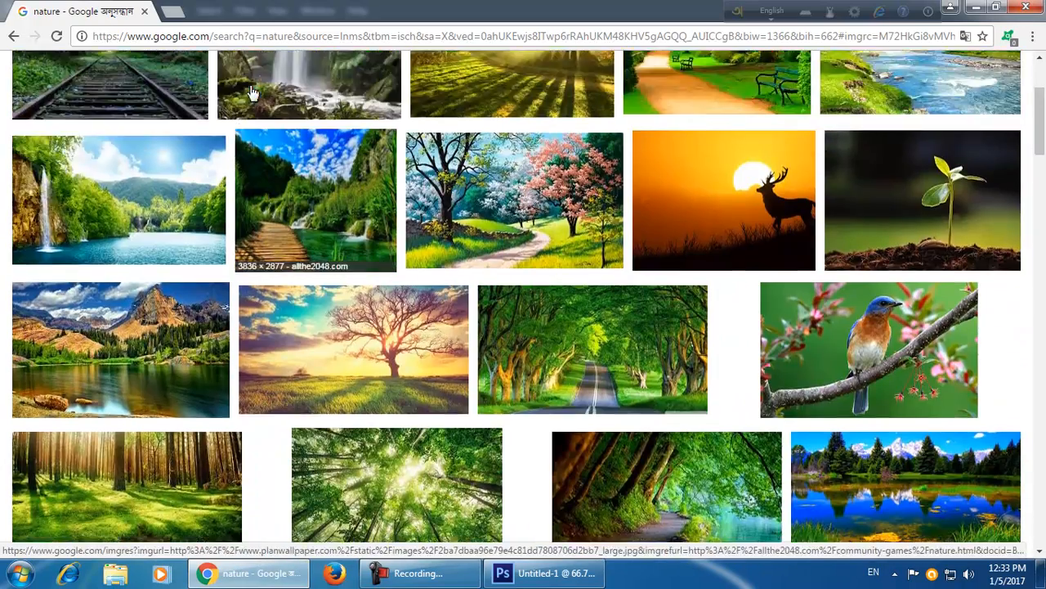
drag(219, 85, 125, 86)
text(p)
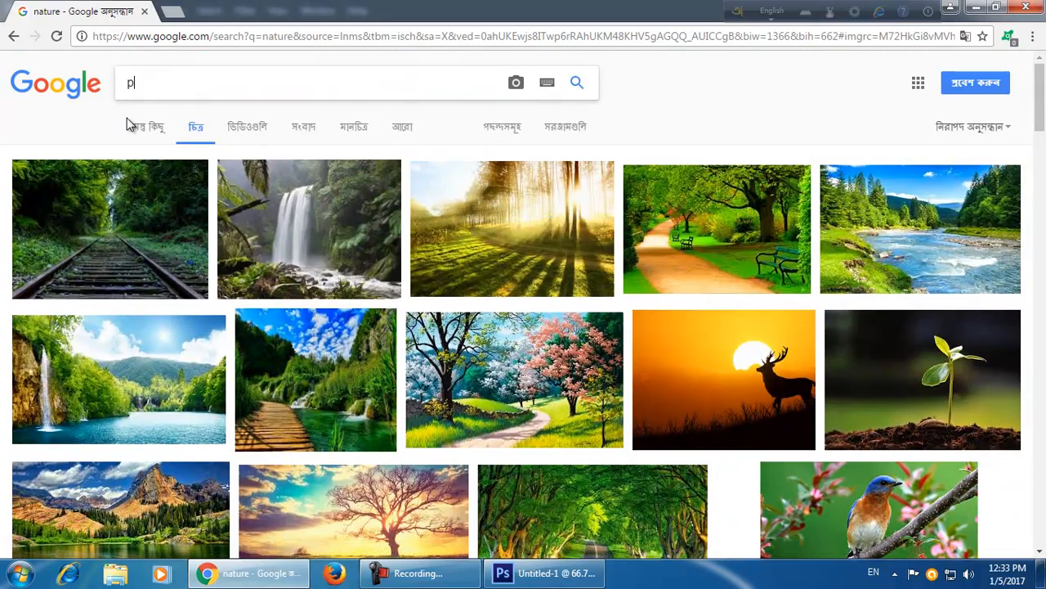
text(rofile photyo)
key(Return)
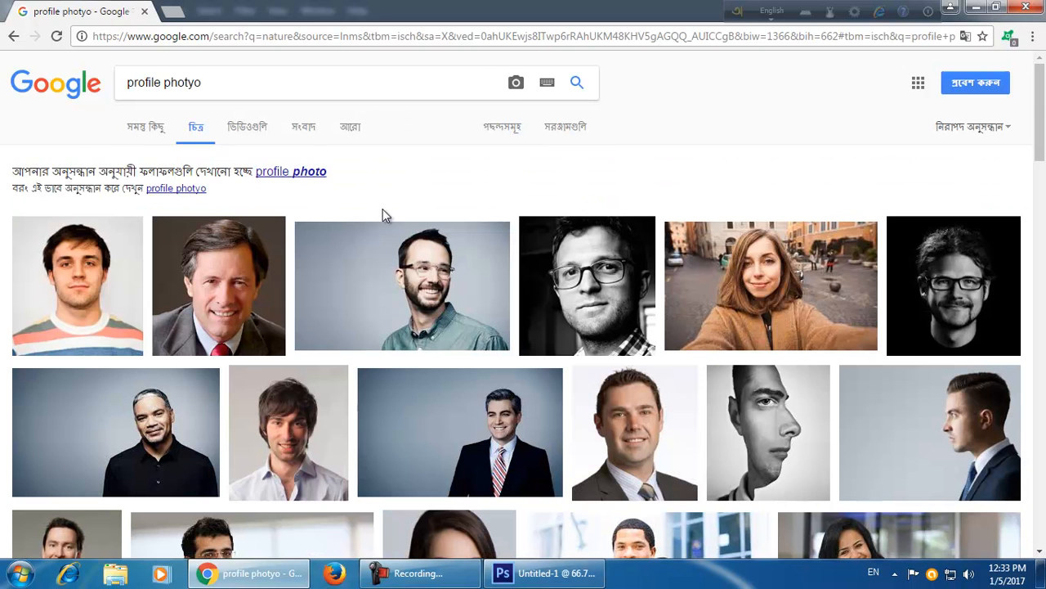
click(310, 173)
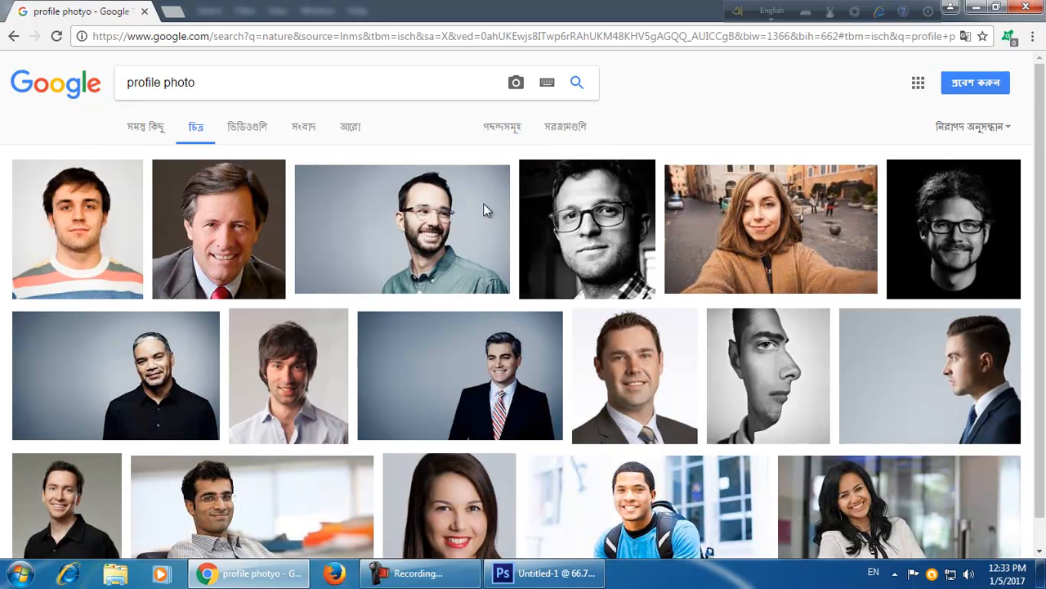
Open the portrait of the man in a suit and copy the image from its preview.
click(219, 246)
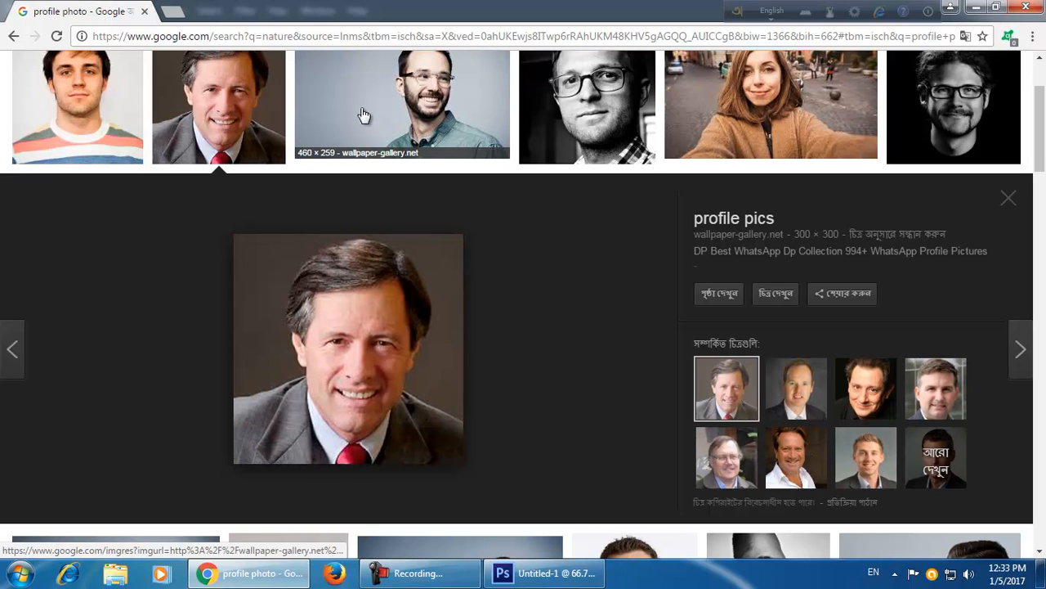
right_click(430, 403)
click(474, 308)
Create a new document from the clipboard preset and paste the portrait into it.
click(540, 577)
click(43, 10)
click(45, 25)
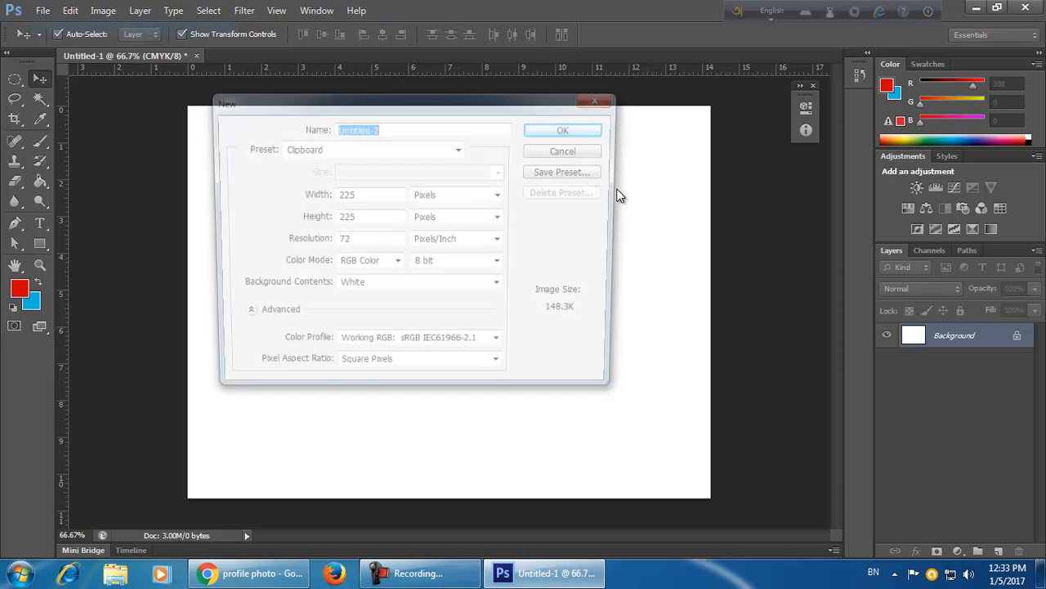
click(569, 129)
key(ctrl+v)
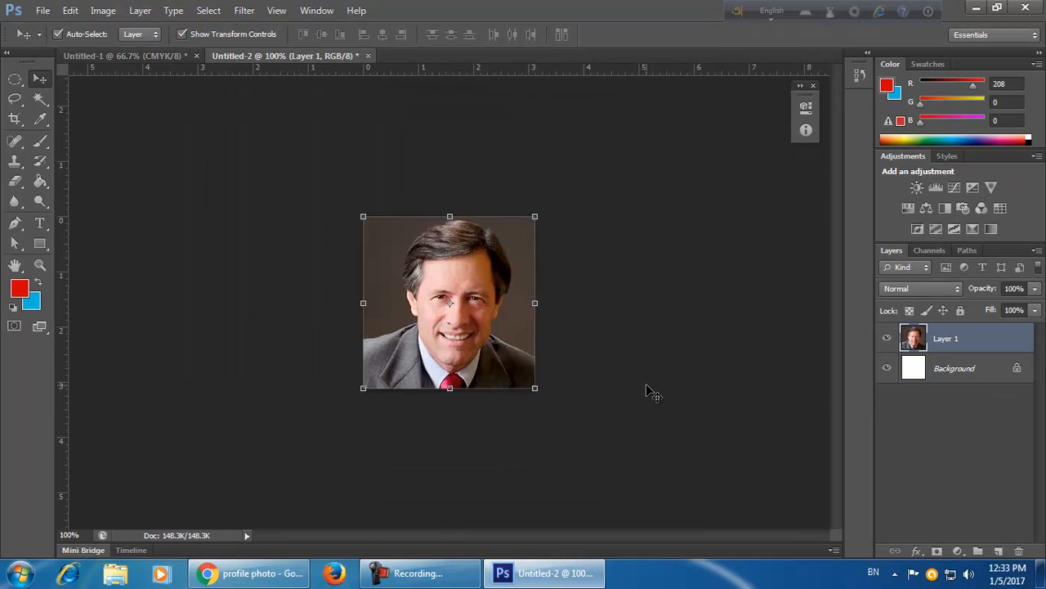
Zoom in and out on the pasted portrait with the Zoom tool to inspect its pixel quality.
scroll(637, 380, up, 6)
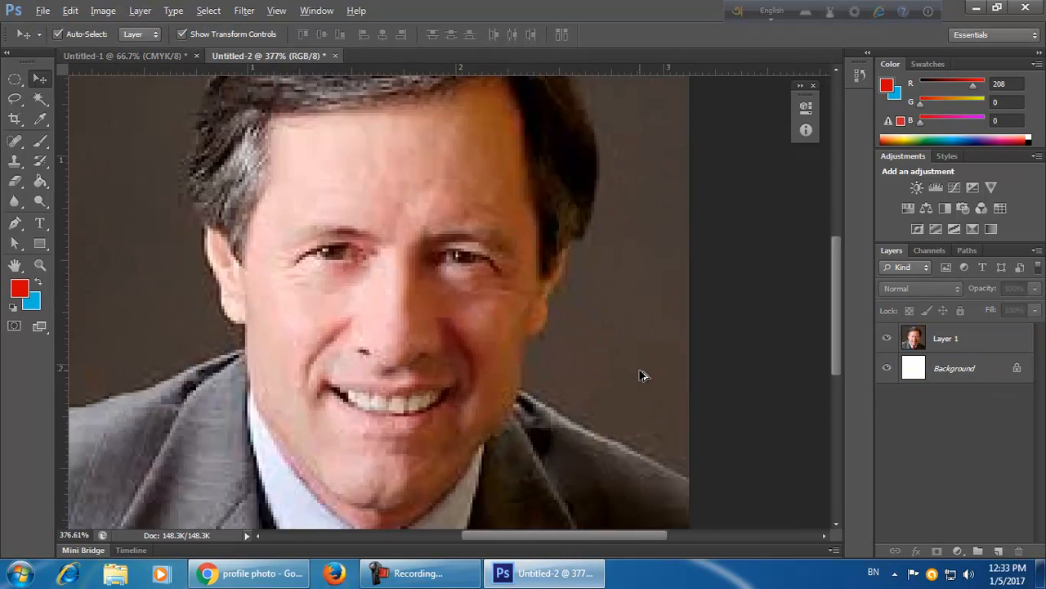
scroll(642, 384, down, 5)
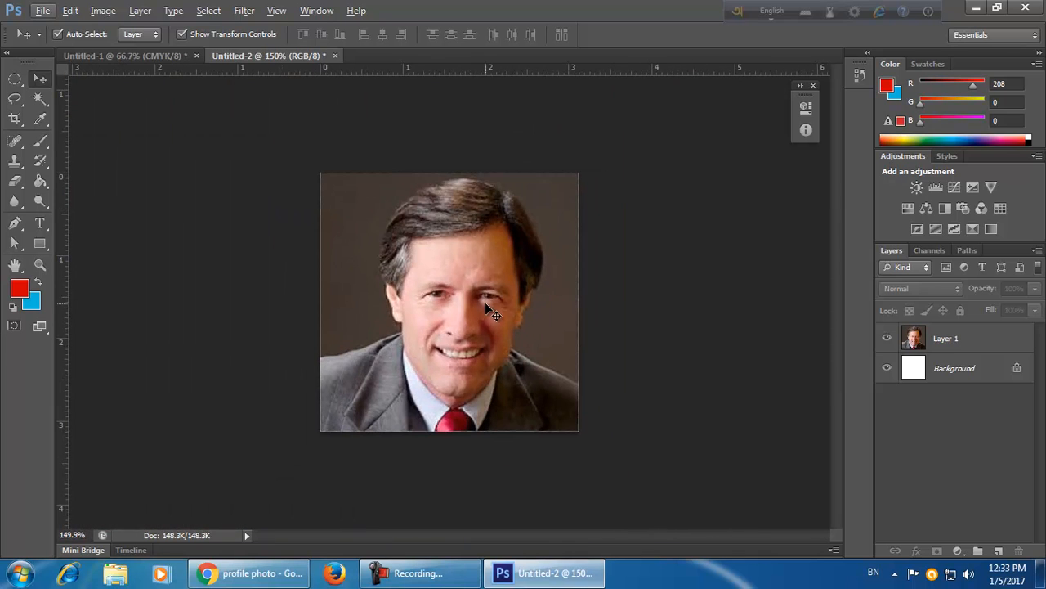
scroll(536, 359, up, 4)
scroll(531, 362, down, 2)
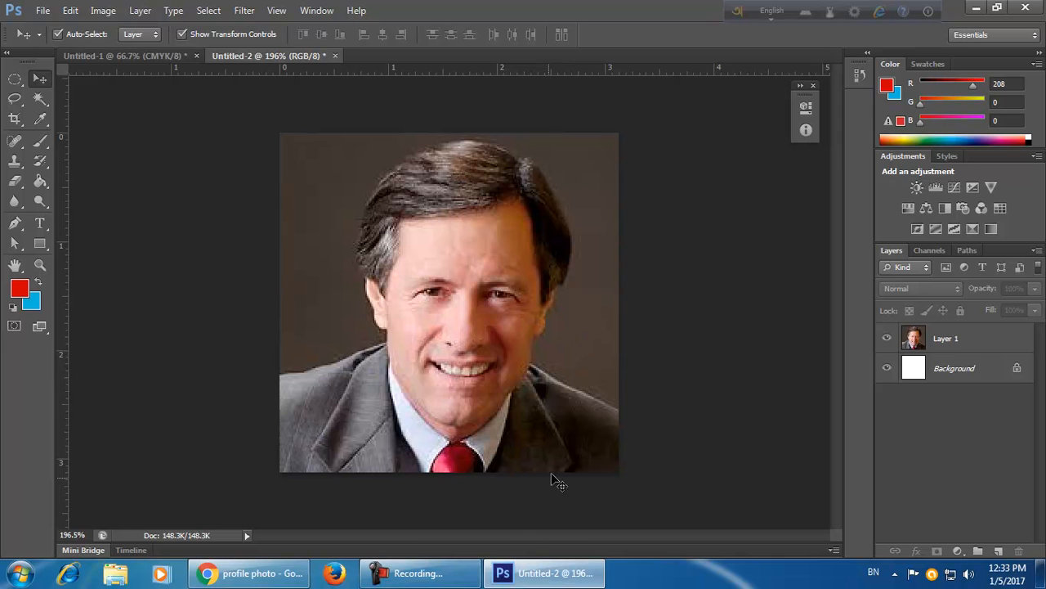
click(36, 264)
drag(326, 288, 327, 288)
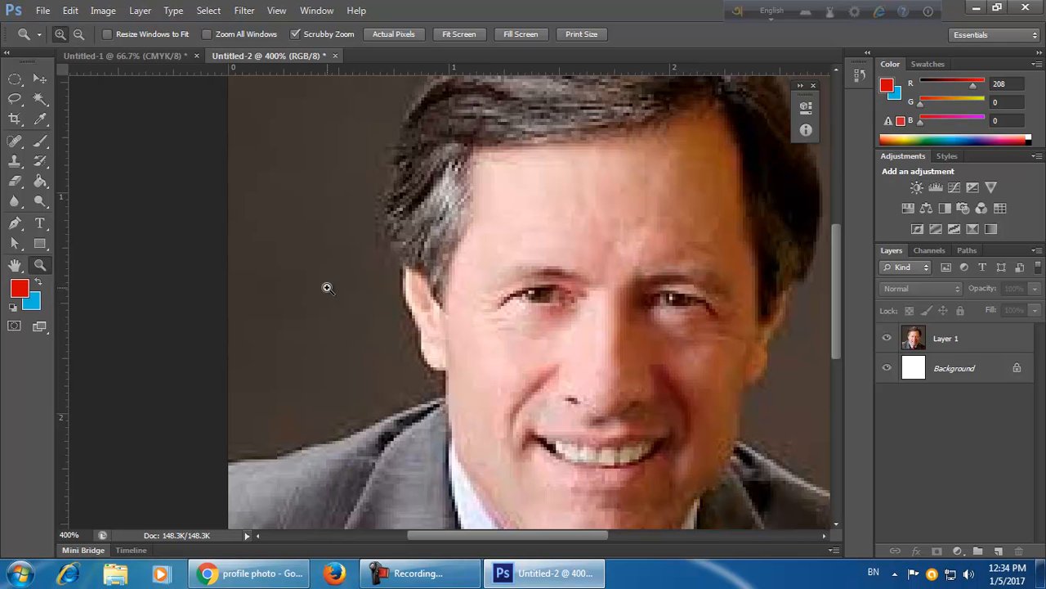
key(alt)
alt+click(327, 288)
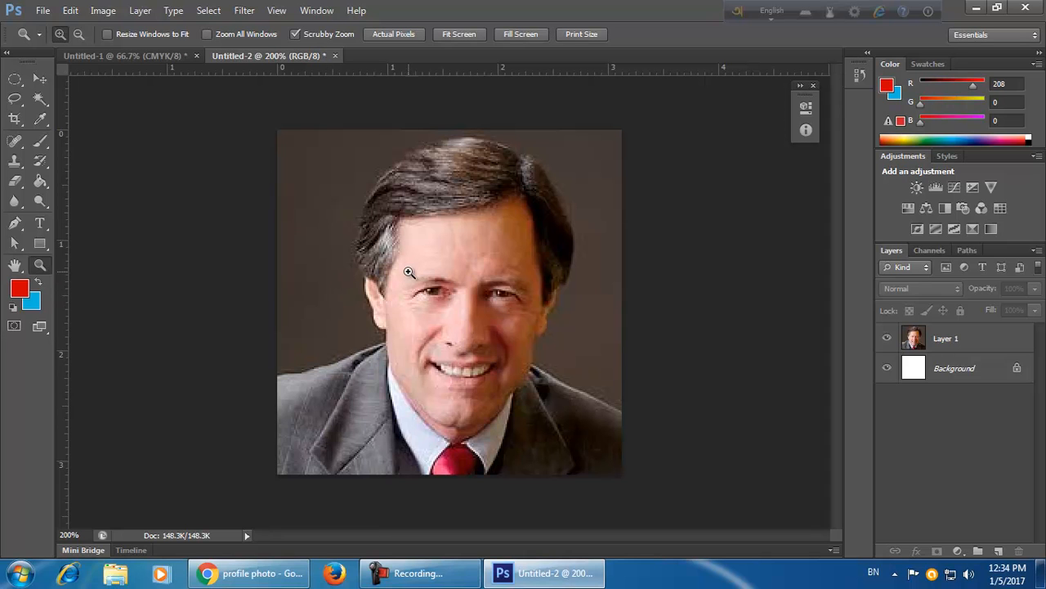
drag(417, 287, 515, 306)
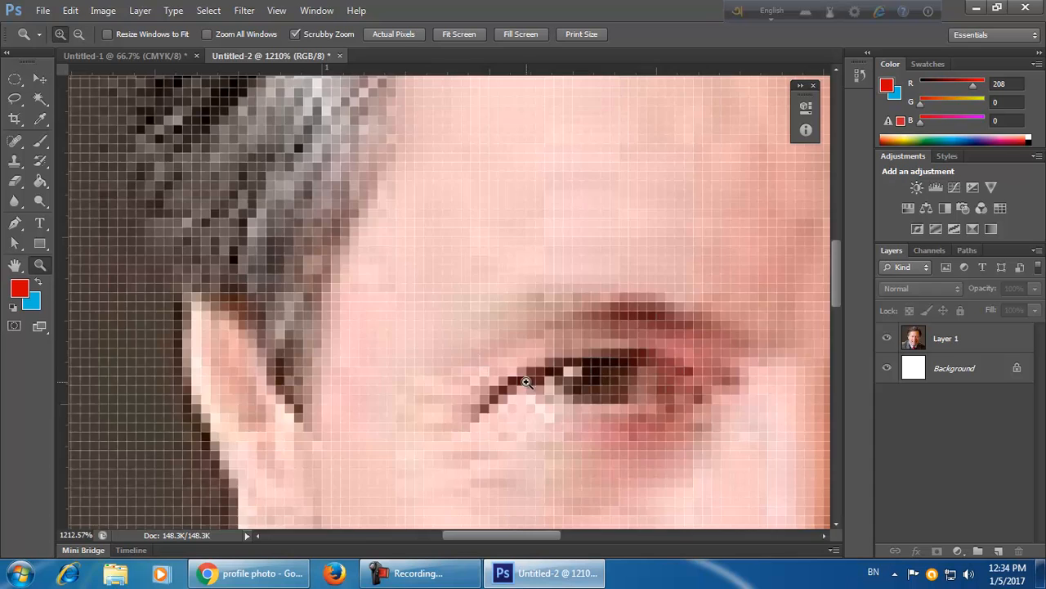
drag(526, 383, 396, 223)
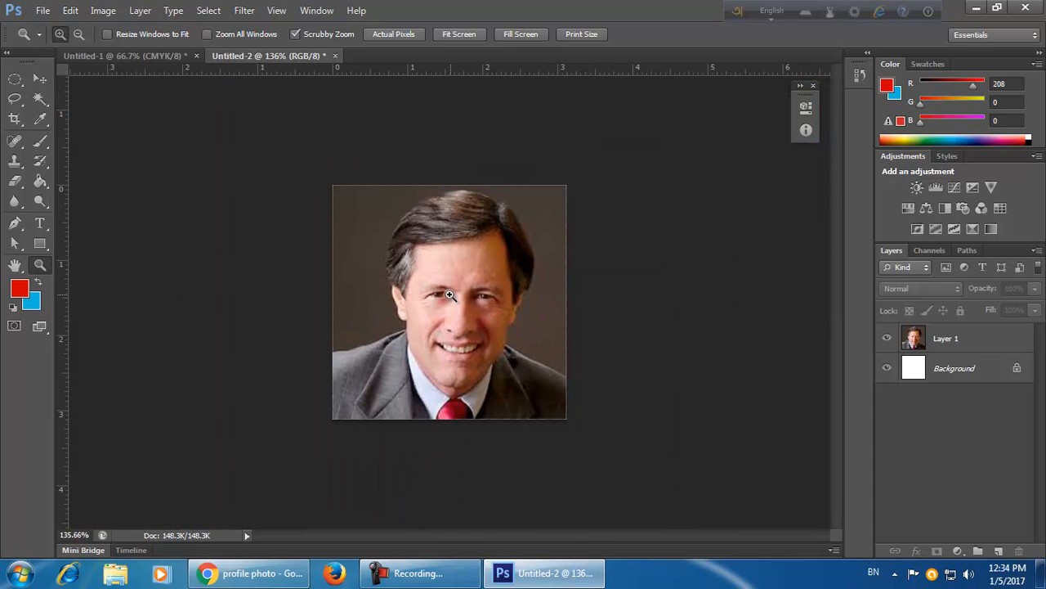
drag(465, 294, 498, 310)
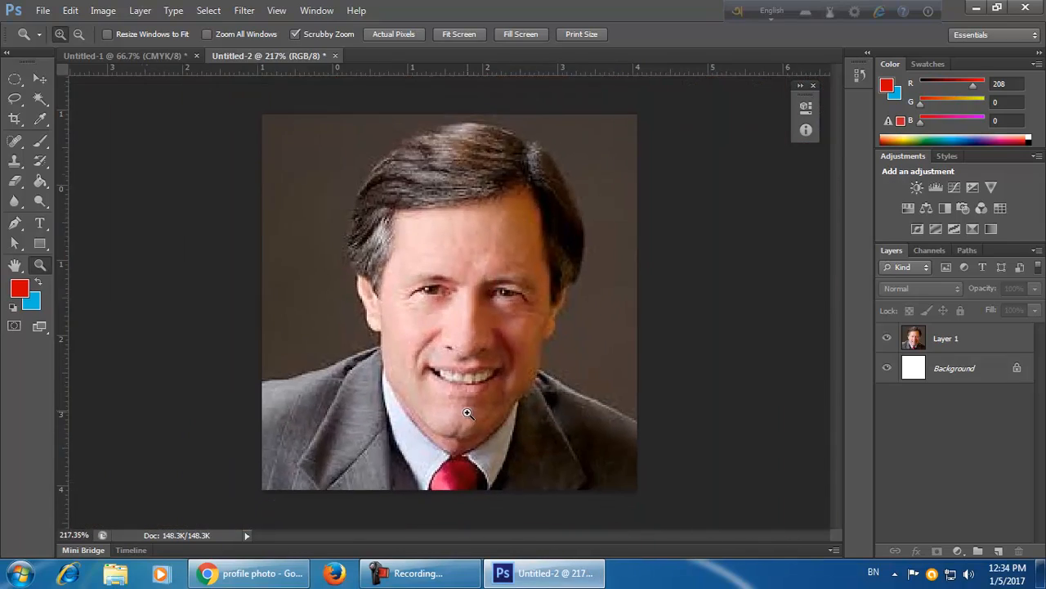
drag(479, 402, 651, 521)
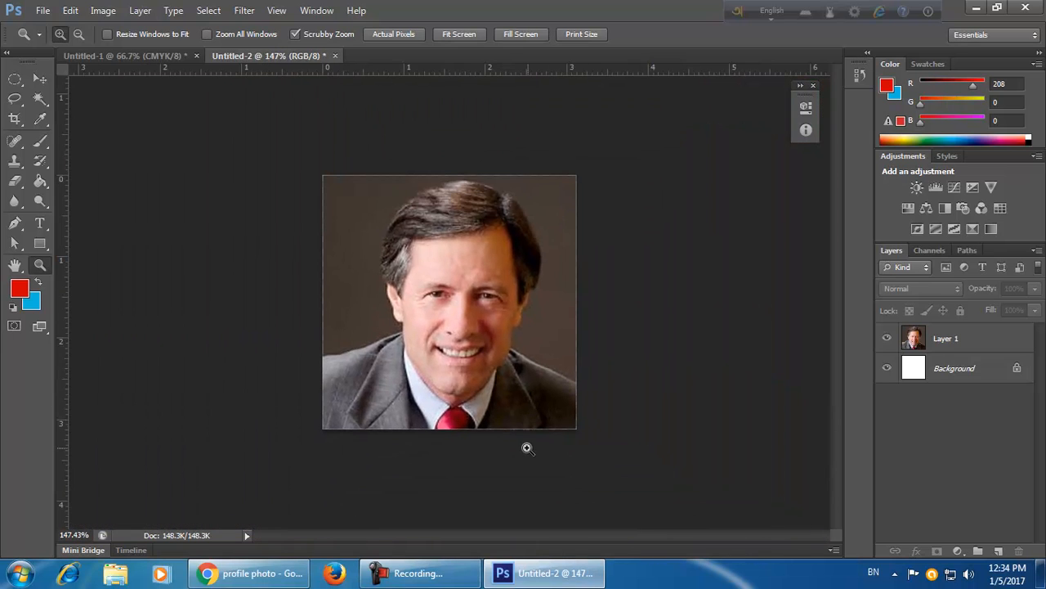
drag(454, 419, 638, 421)
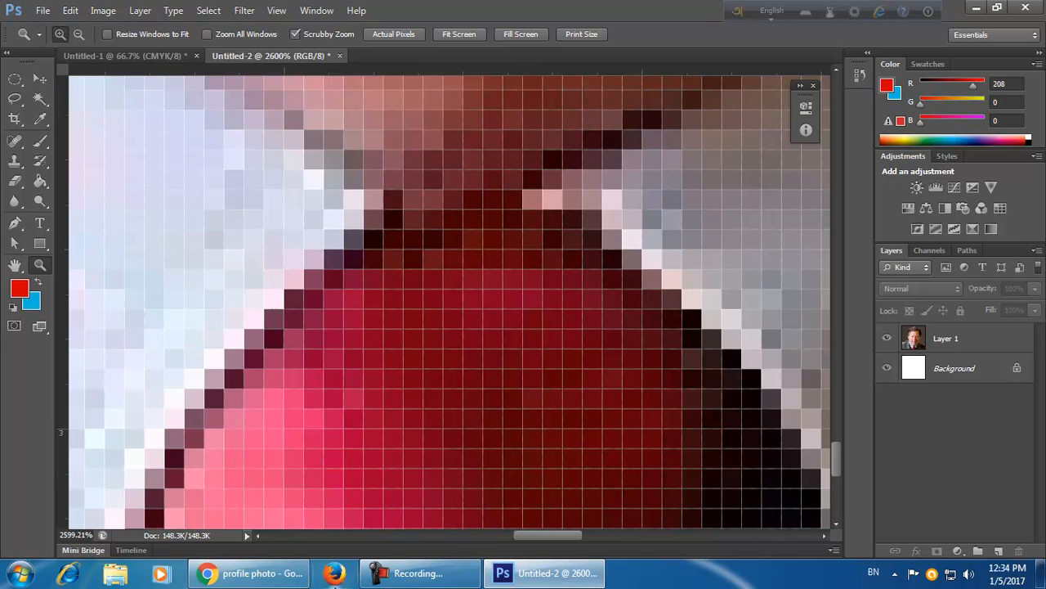
click(443, 577)
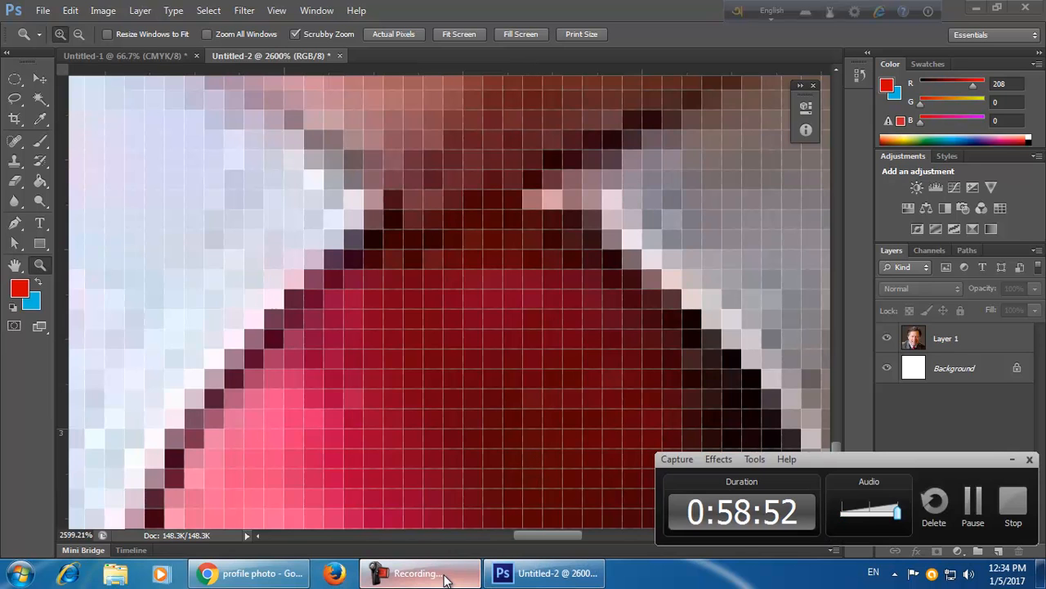